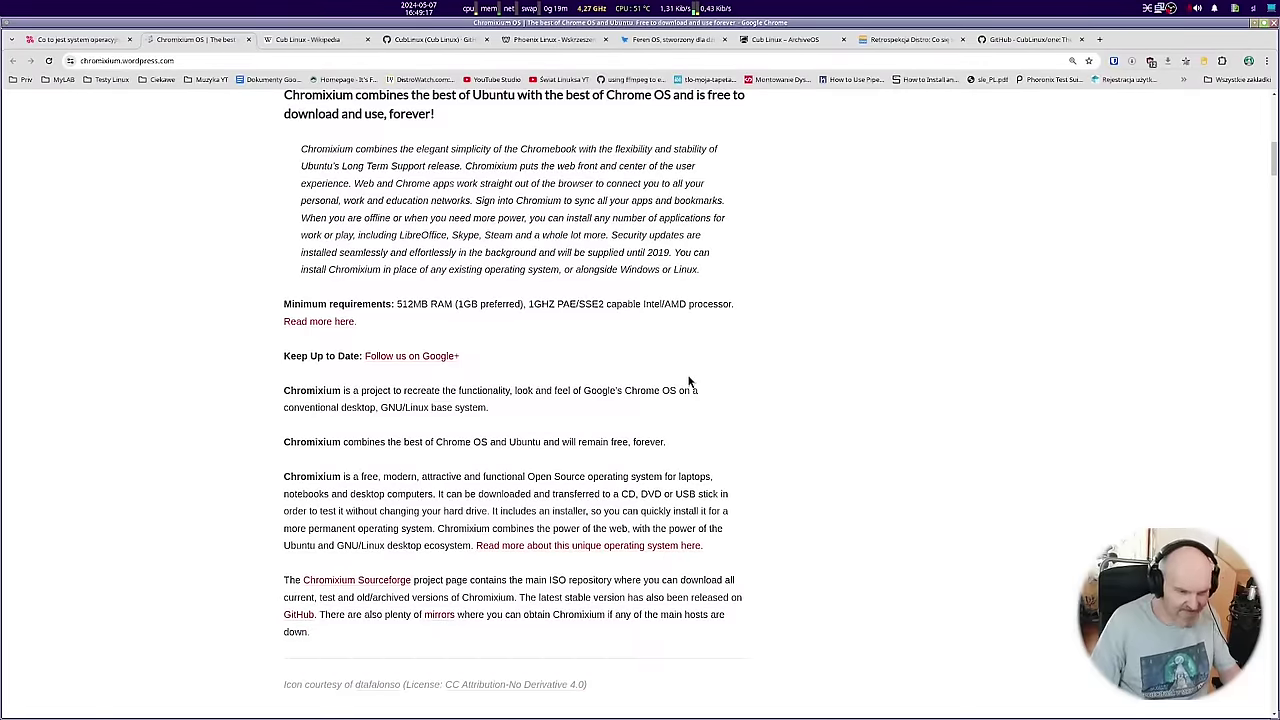
- Review the Chromixium site, open the CubLinux GitHub profile, and read the README of its repository "one"
scroll(690, 378, "down", 3)
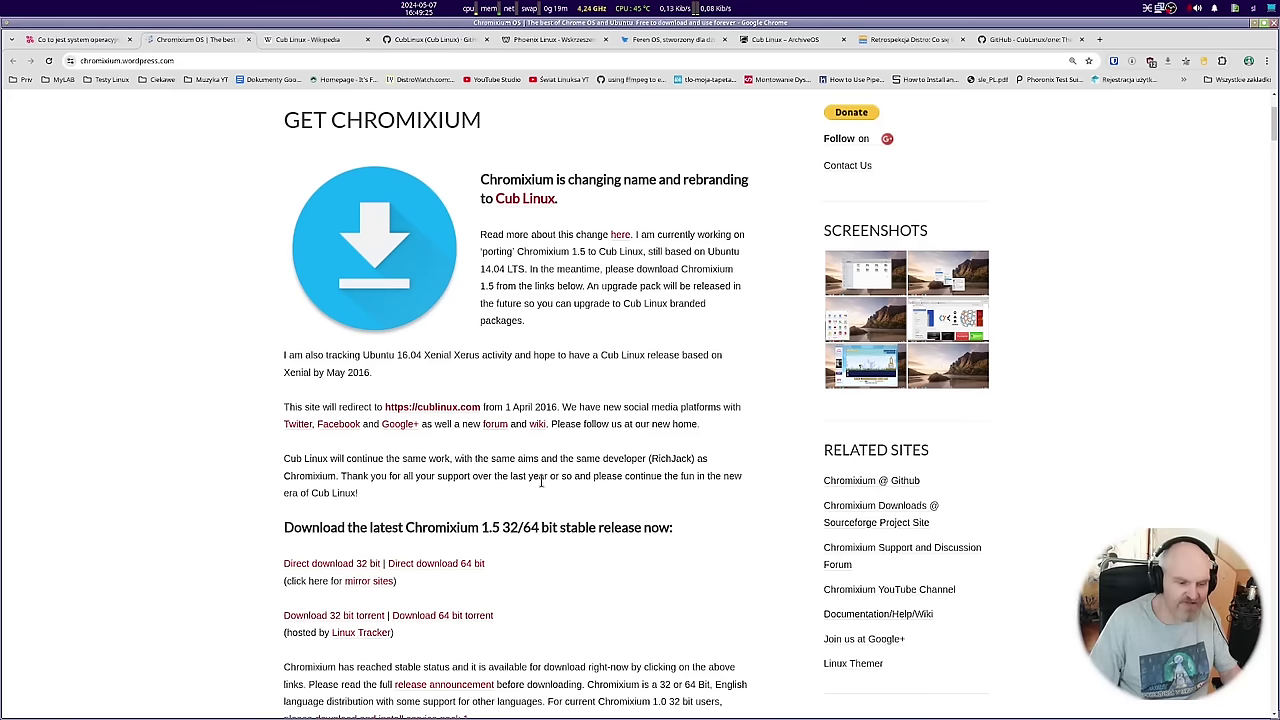
left_click(441, 44)
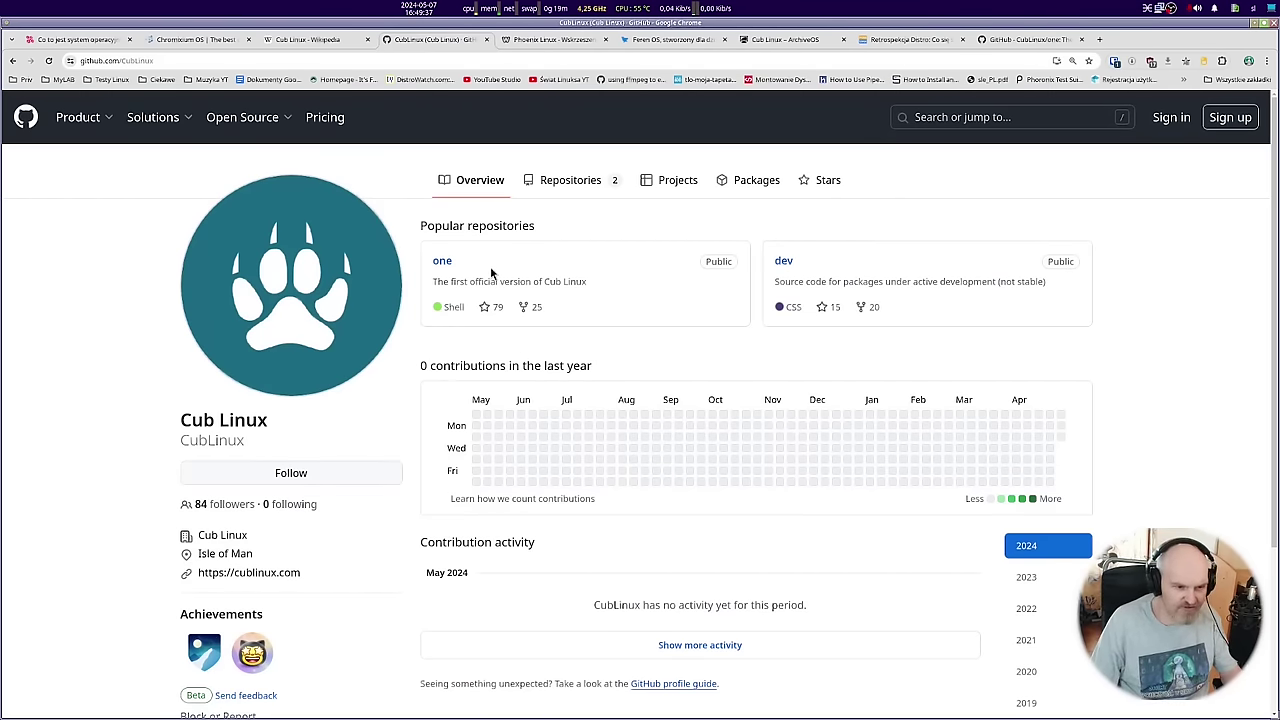
scroll(492, 272, "down", 3)
scroll(480, 327, "up", 3)
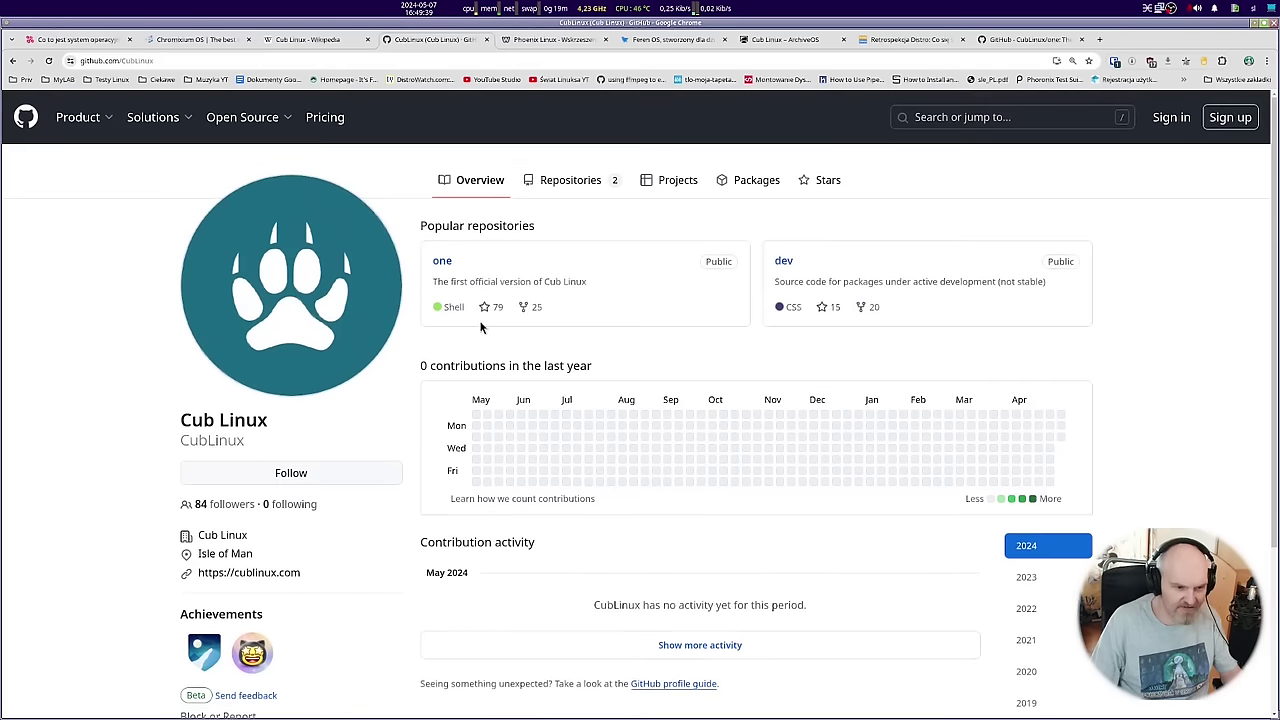
left_click(442, 263)
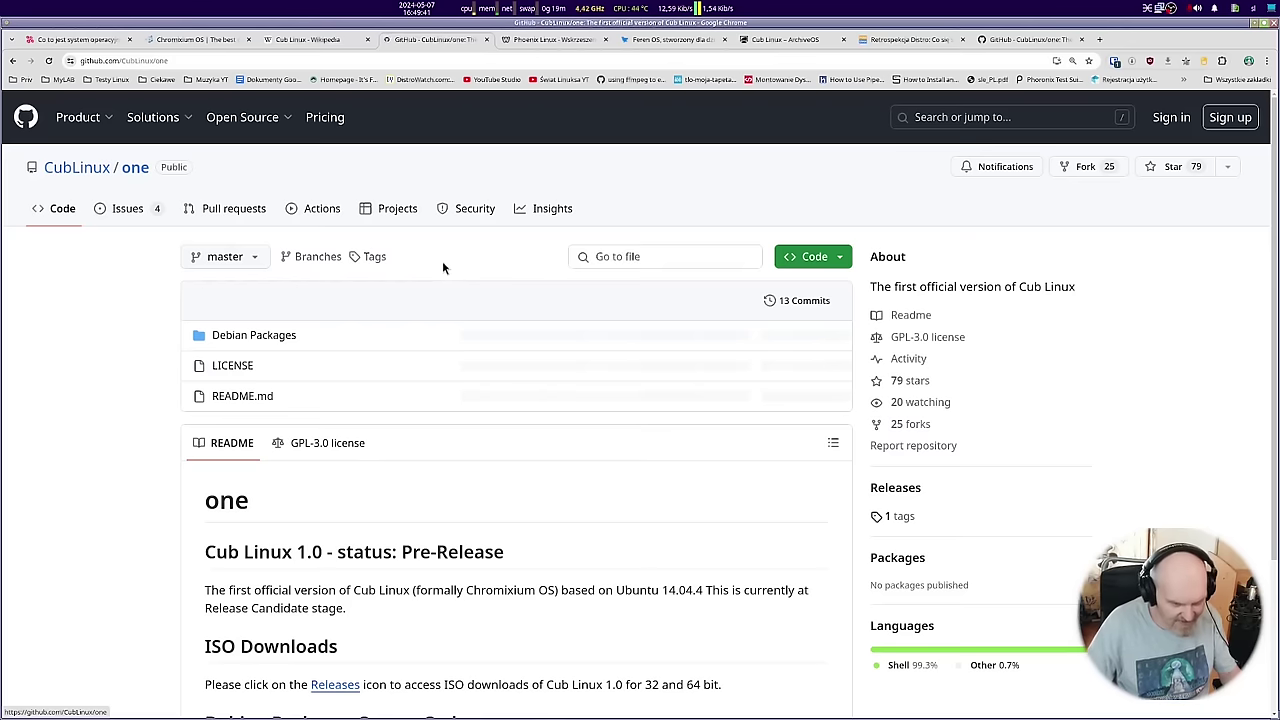
scroll(400, 335, "down", 3)
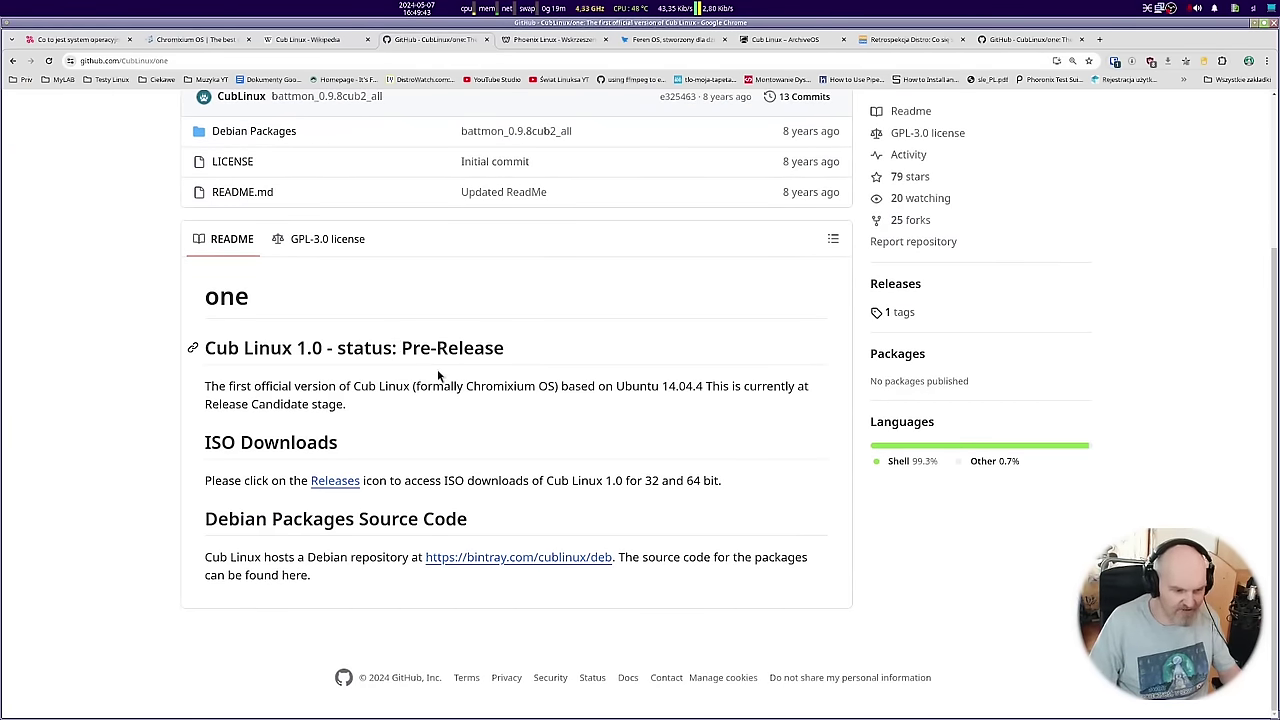
scroll(437, 369, "up", 3)
- Bring up the Wikipedia article on Cub Linux and view its introduction and History section
mouse_move(287, 107)
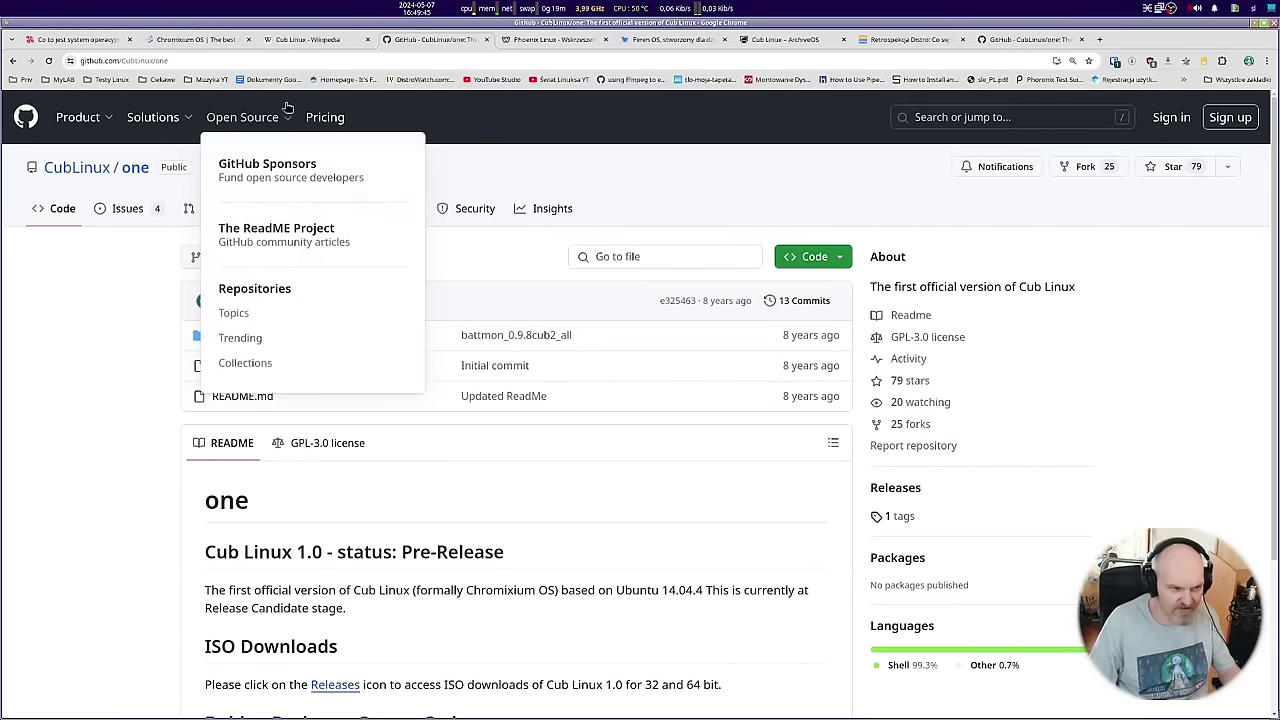
left_click(304, 44)
scroll(607, 357, "up", 15)
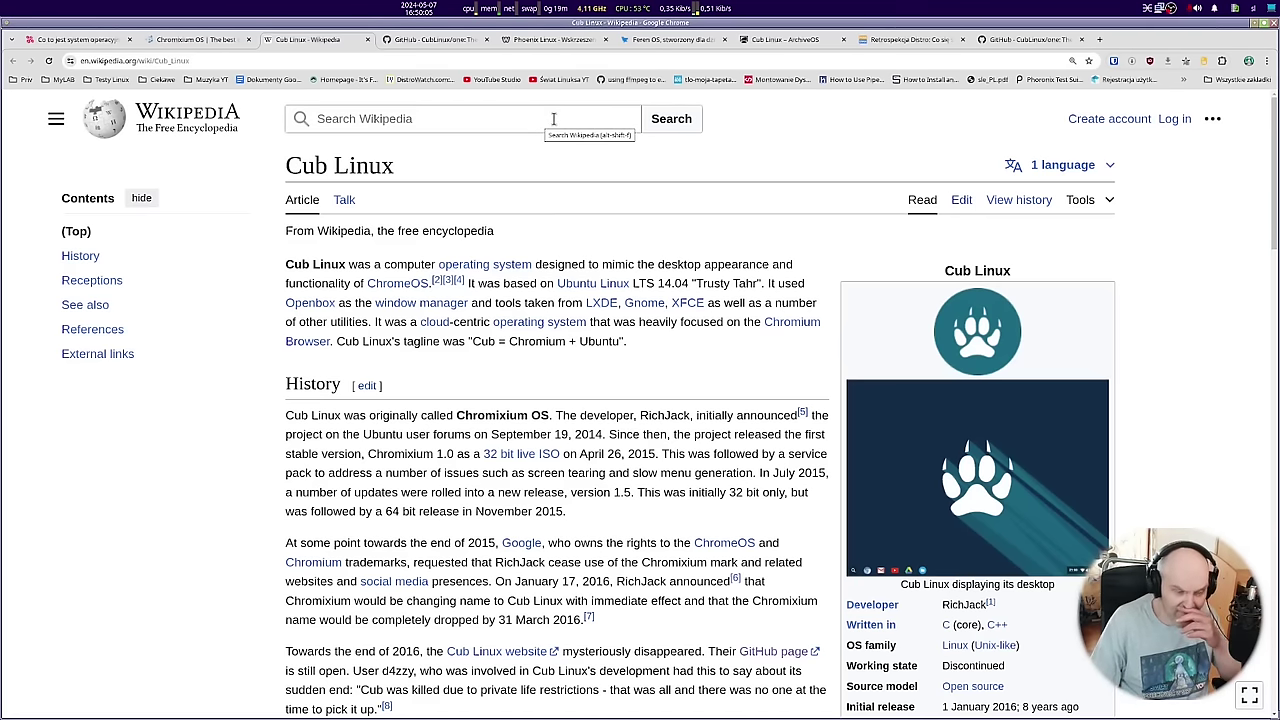
- Look at the Phoenix Linux farewell page and browse the Feren OS home page
left_click(560, 40)
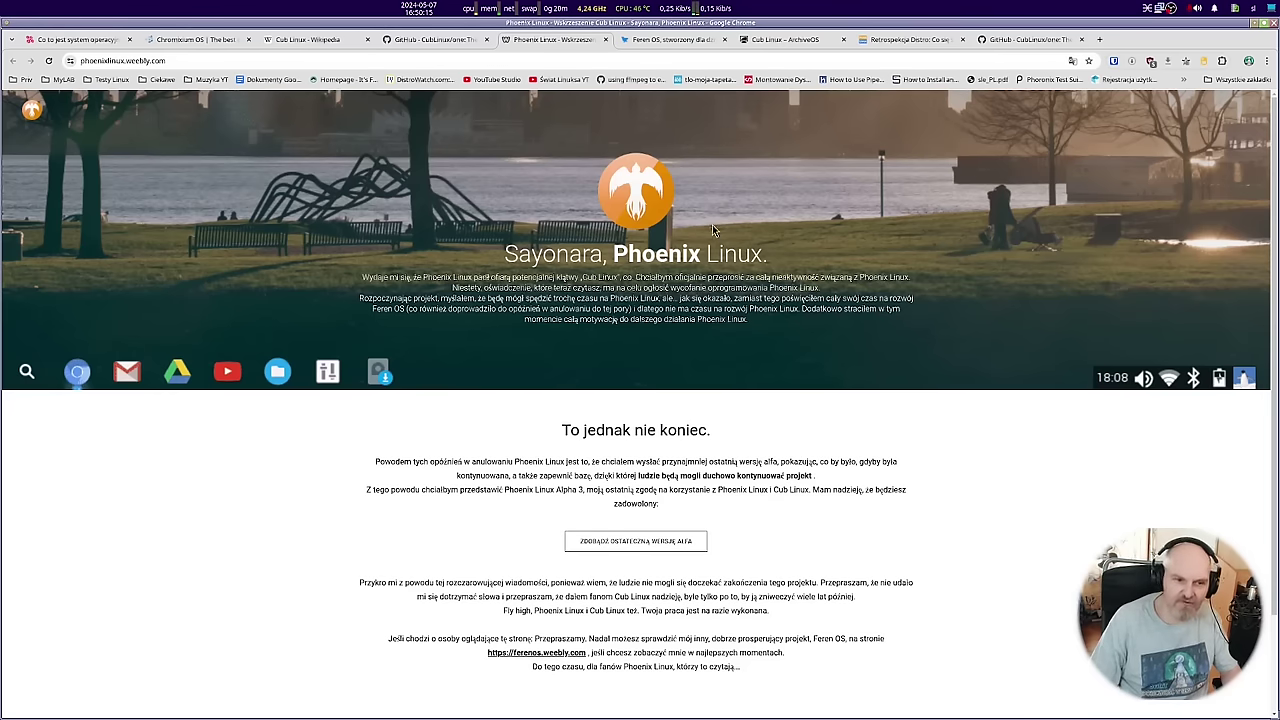
left_click(637, 46)
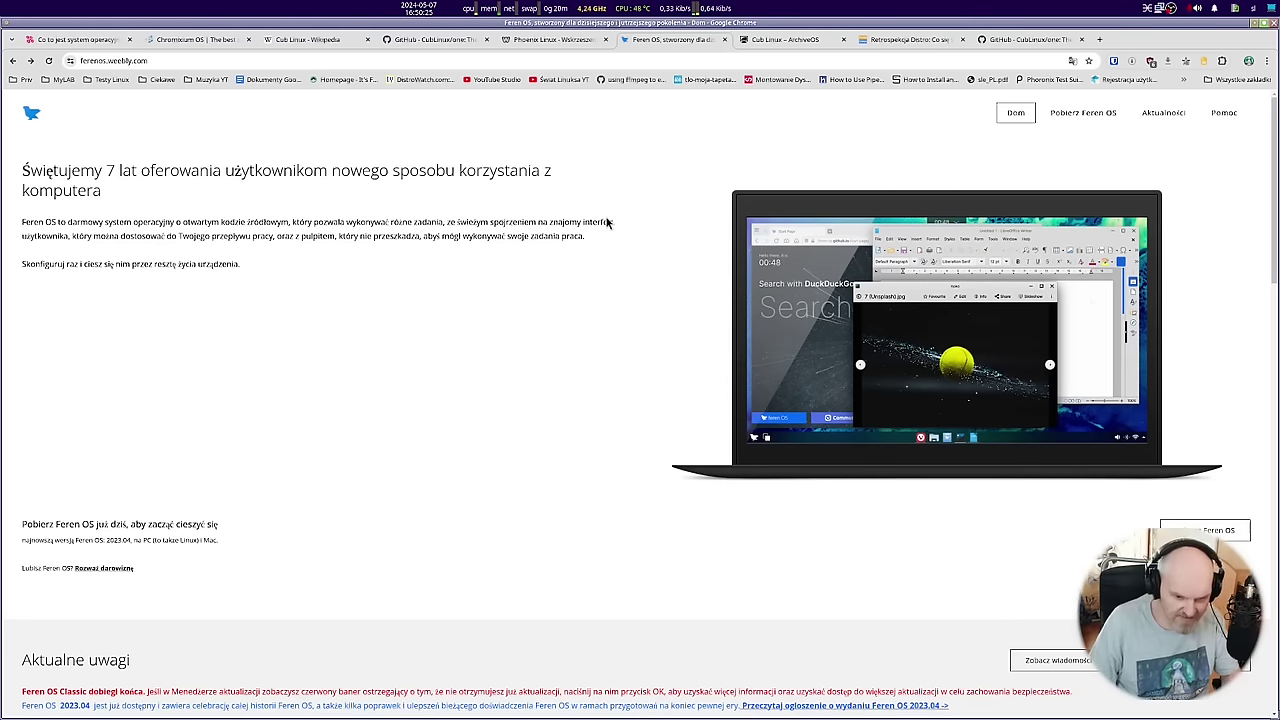
scroll(549, 260, "down", 4)
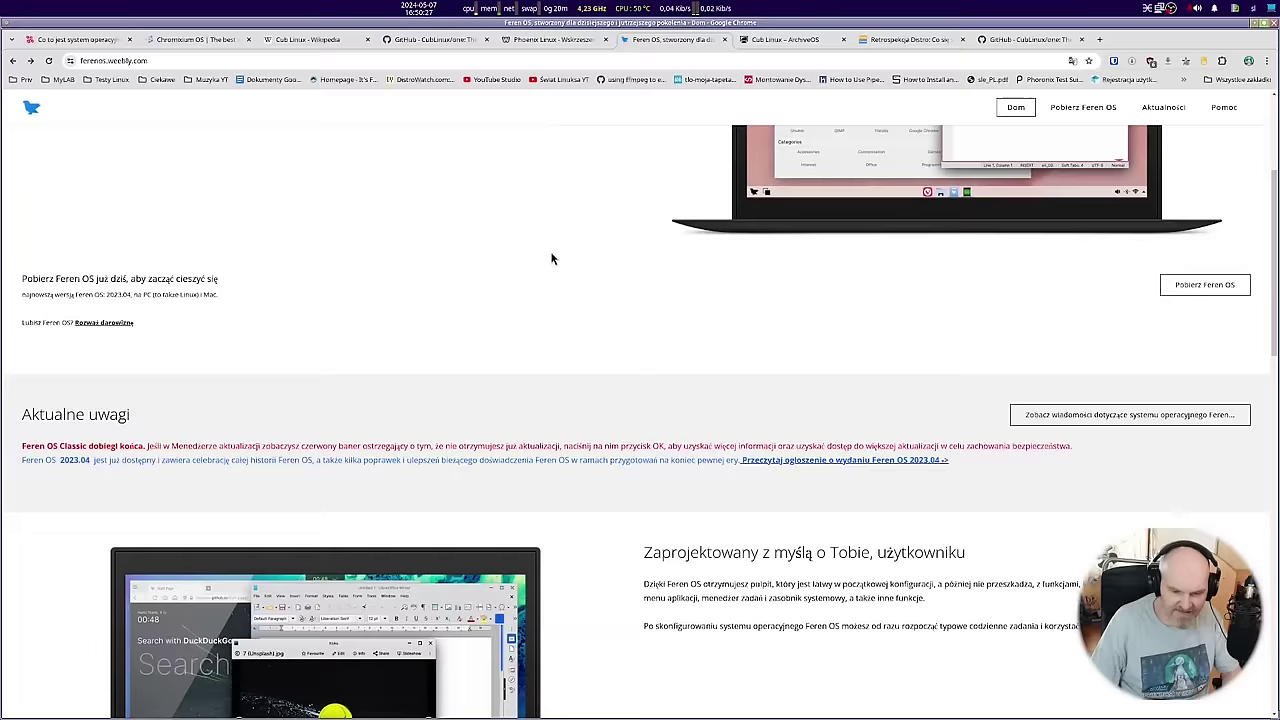
scroll(548, 260, "up", 2)
scroll(547, 260, "up", 2)
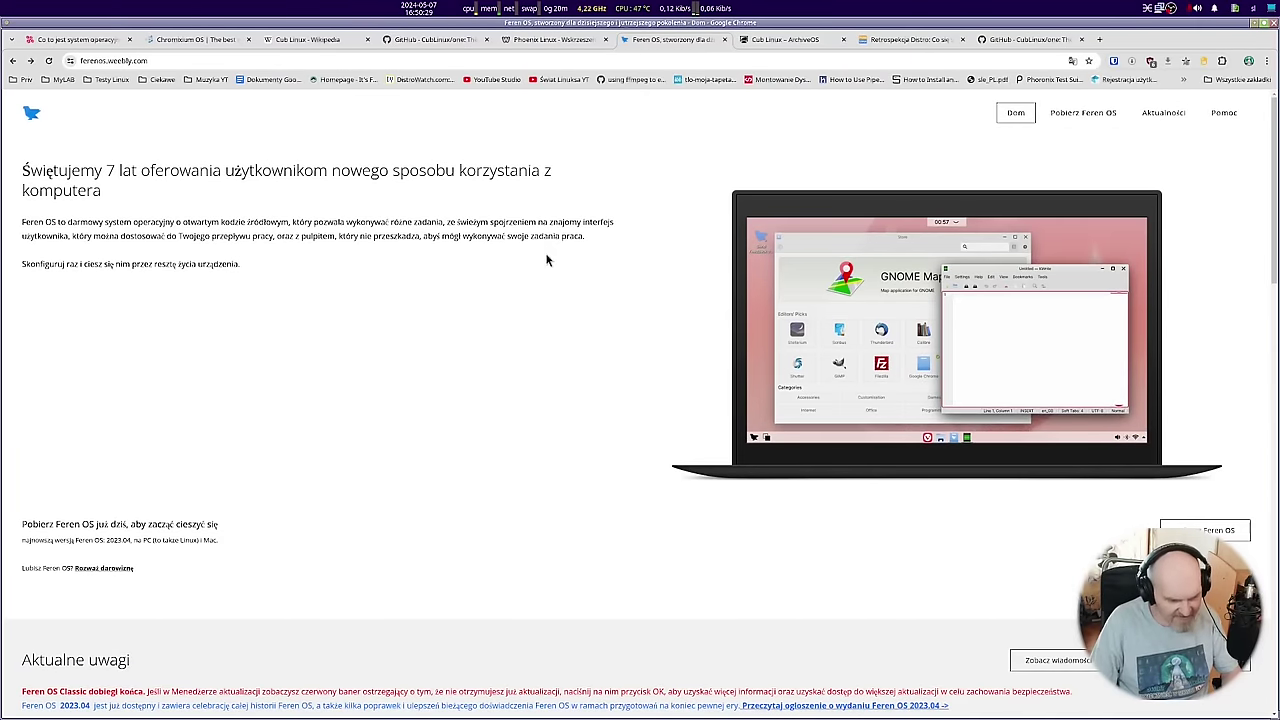
scroll(540, 270, "down", 6)
scroll(530, 285, "up", 4)
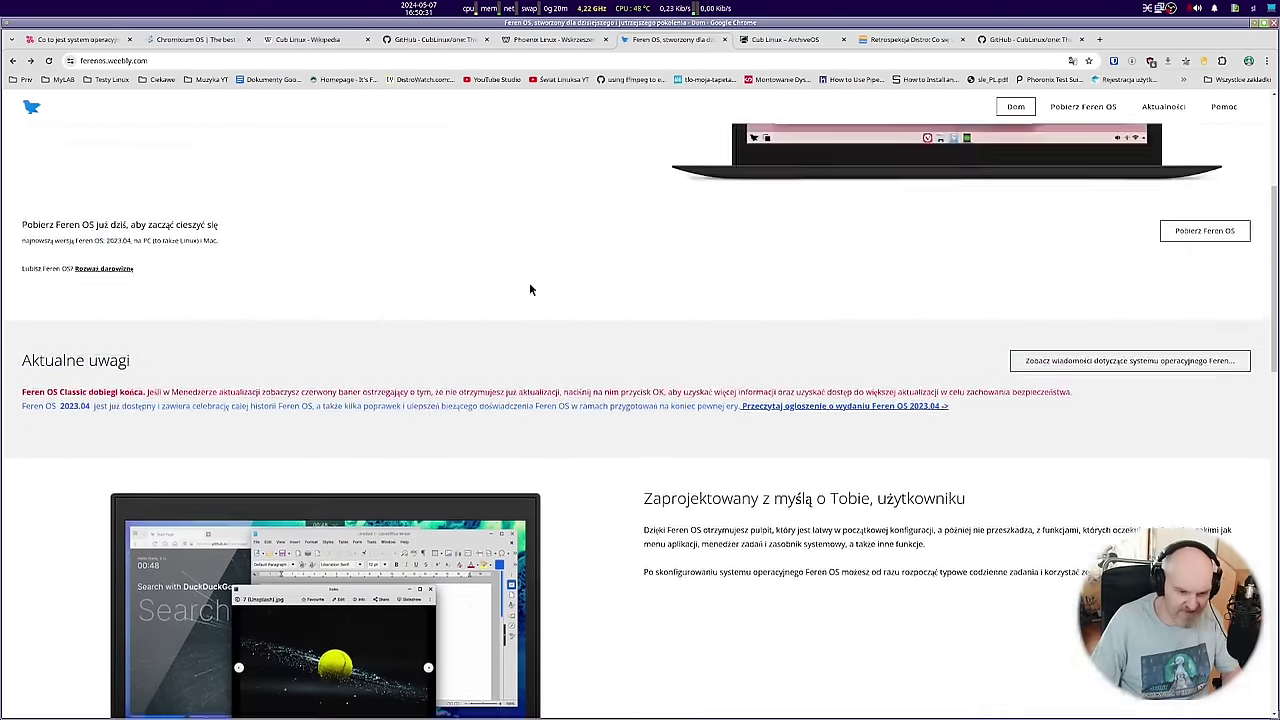
scroll(530, 289, "up", 4)
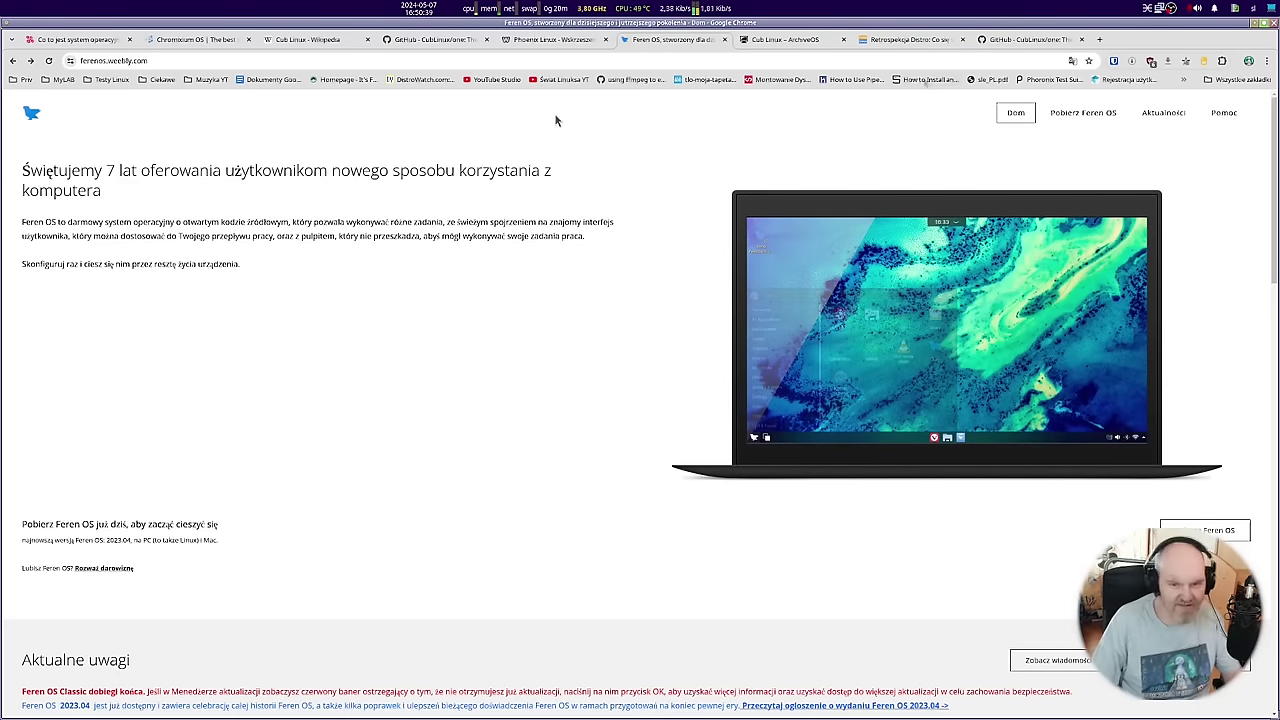
- Read through the FOSS Linux article "Retrospekcja Distro: Co się stało z Cub Linux?" and examine its screenshots
left_click(900, 42)
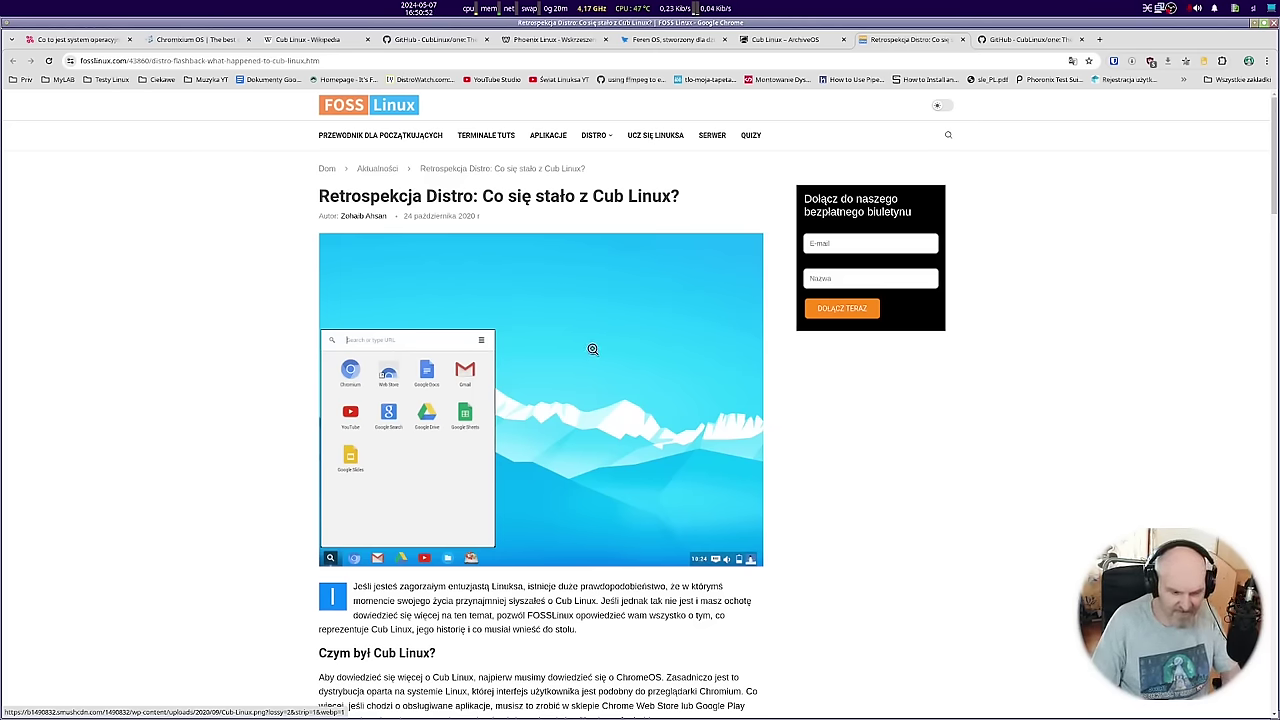
scroll(610, 475, "down", 4)
scroll(610, 520, "down", 10)
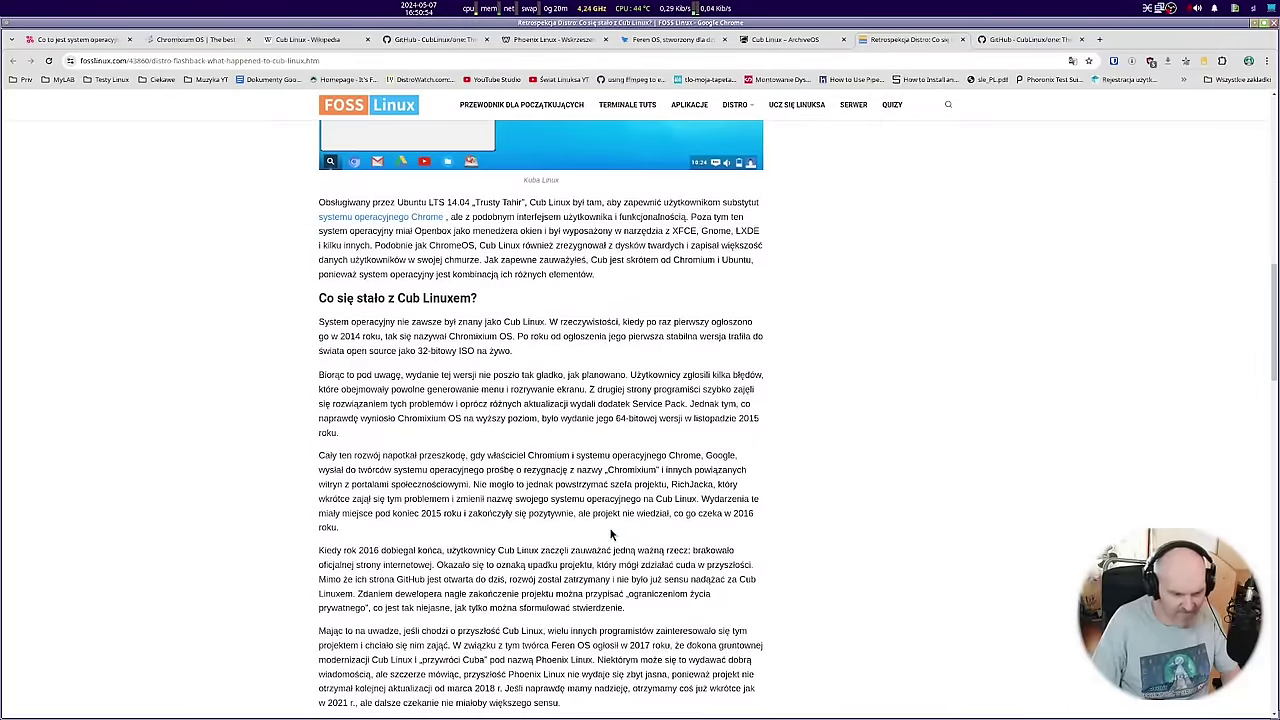
scroll(604, 540, "down", 4)
scroll(595, 530, "up", 20)
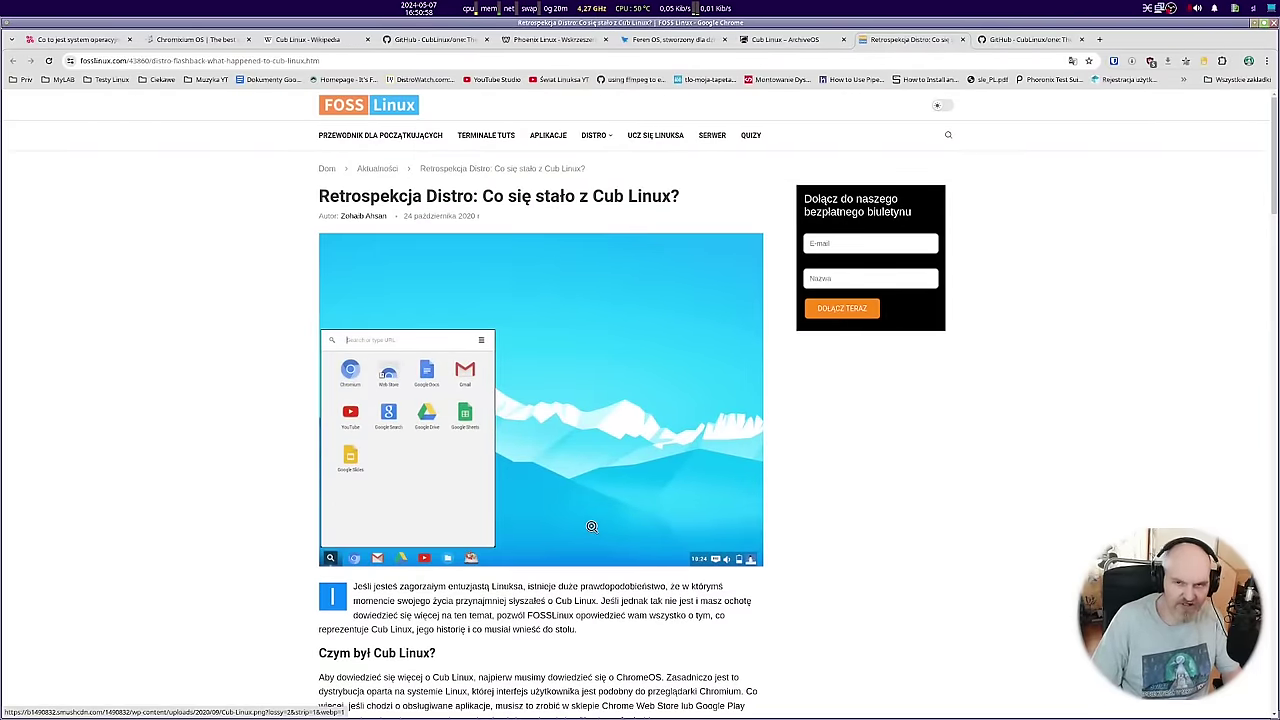
scroll(640, 471, "down", 1)
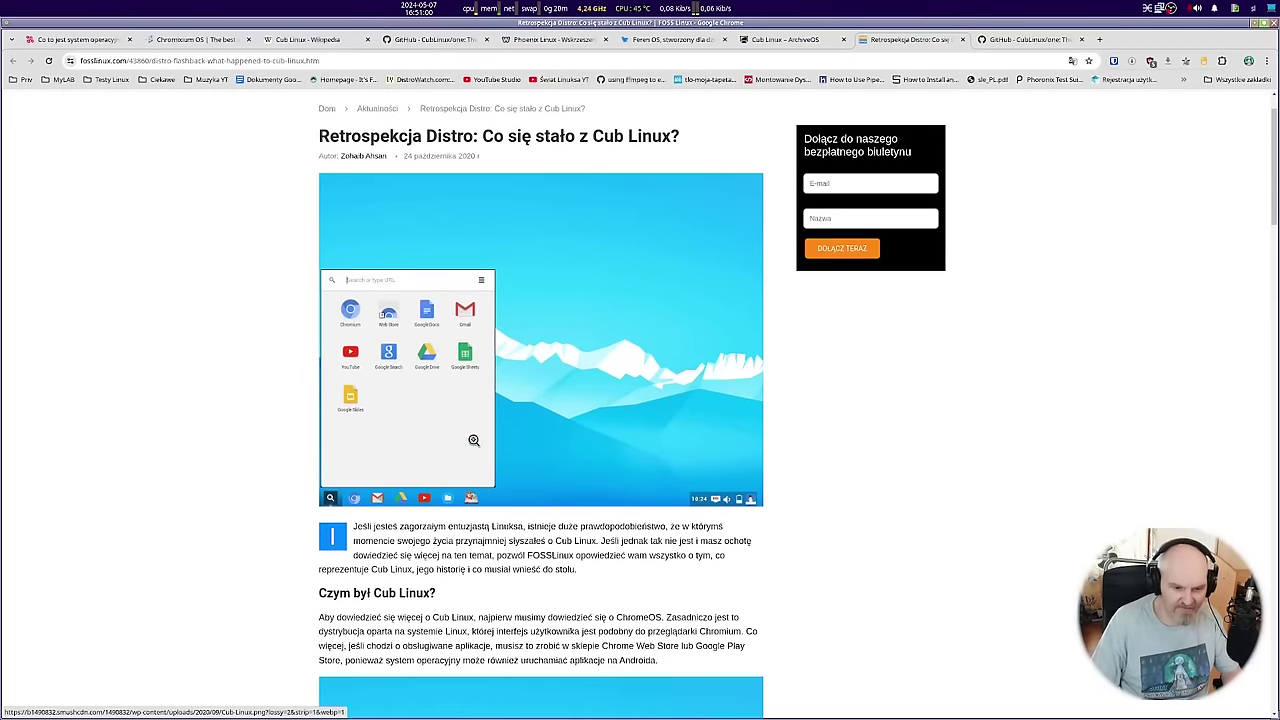
scroll(628, 441, "down", 4)
scroll(628, 441, "down", 15)
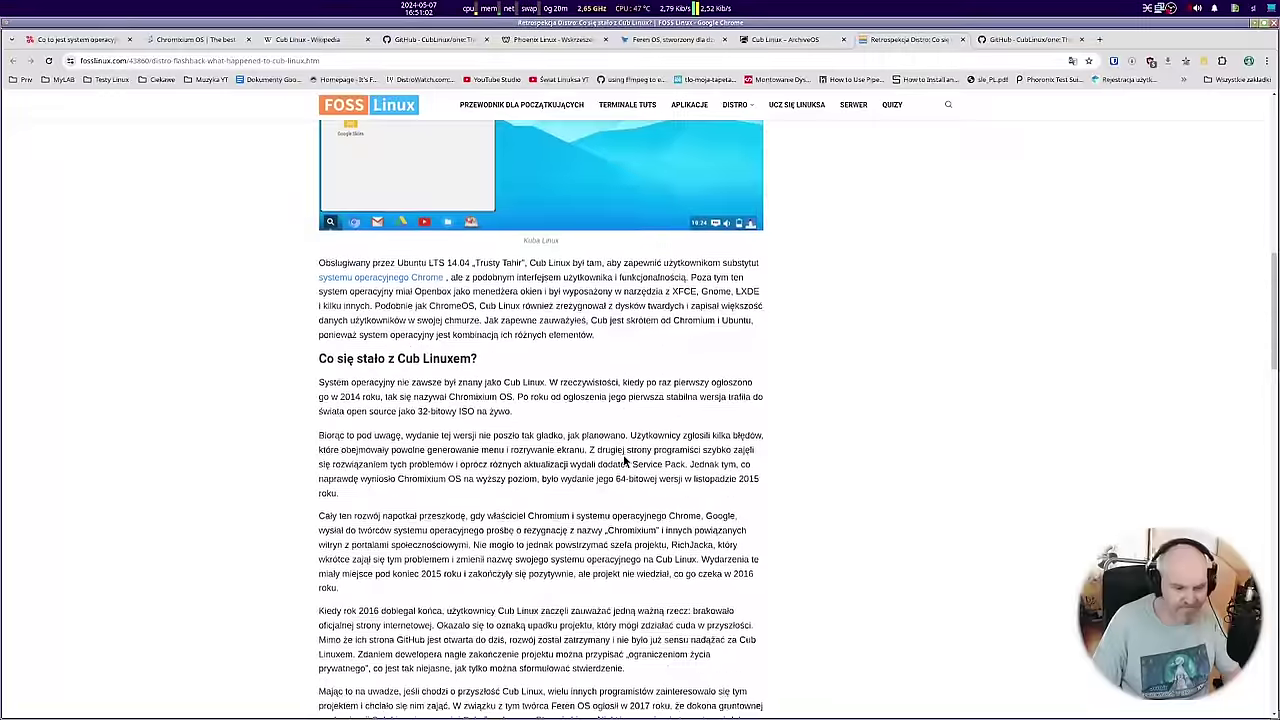
scroll(626, 496, "up", 15)
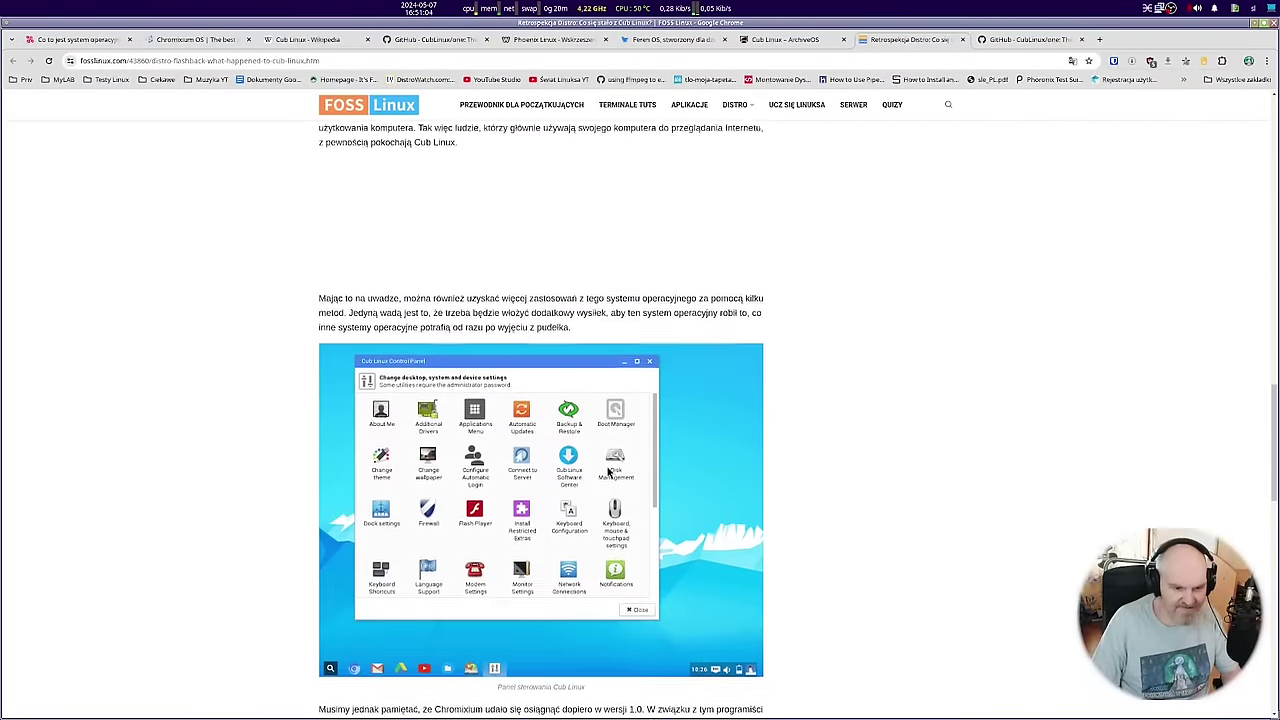
scroll(606, 466, "up", 2)
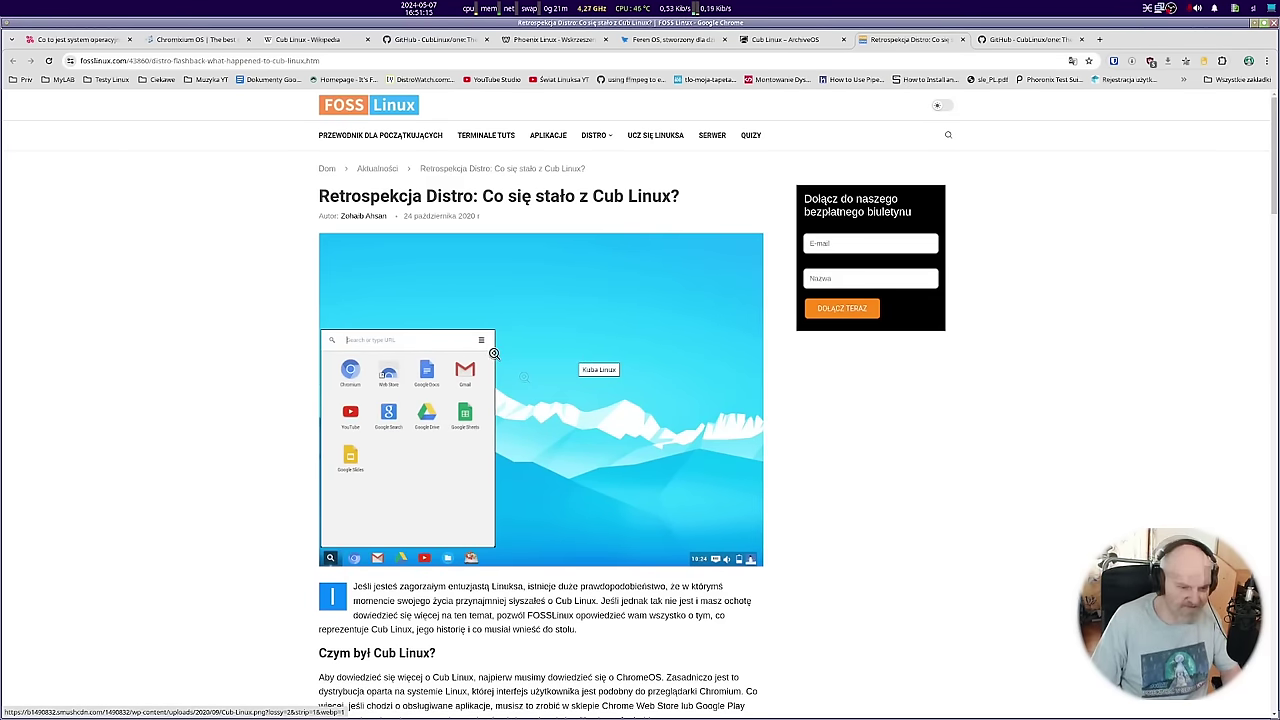
scroll(492, 369, "down", 3)
scroll(492, 369, "down", 2)
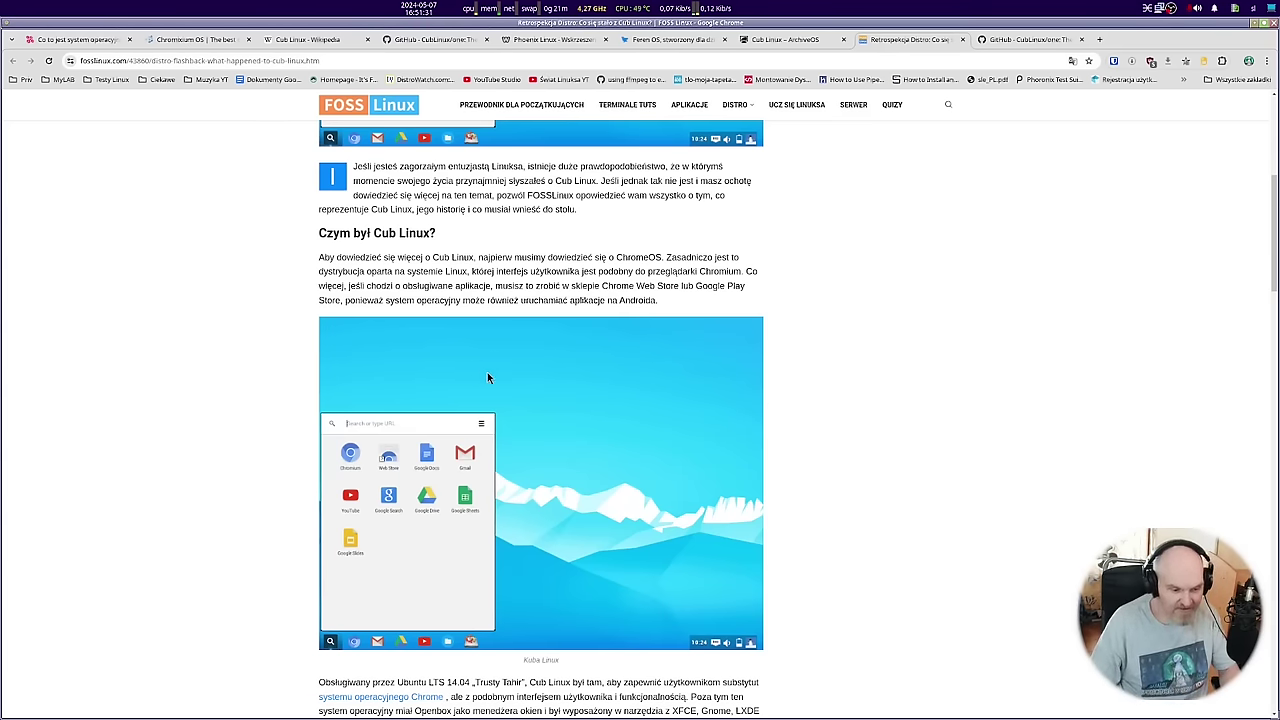
scroll(487, 377, "down", 3)
scroll(504, 405, "up", 7)
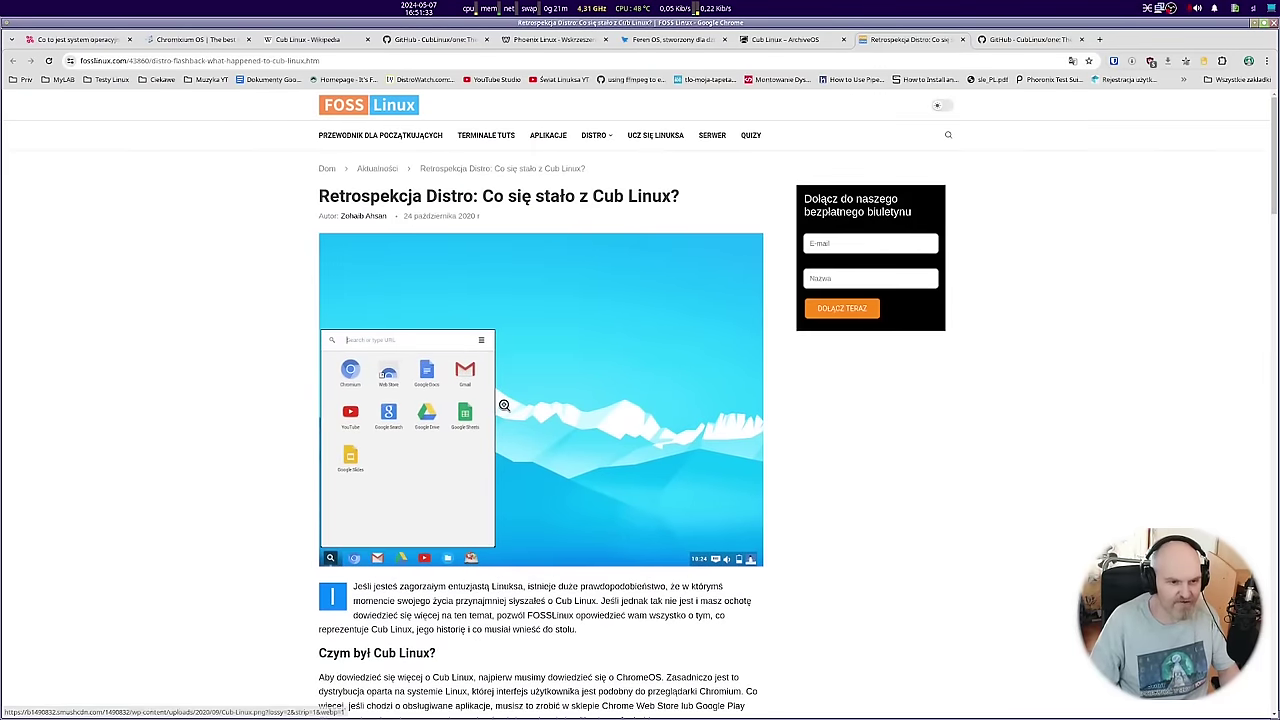
- Switch from the FOSS Linux article to the CubLinux/one repository page and check its README
left_click(1040, 47)
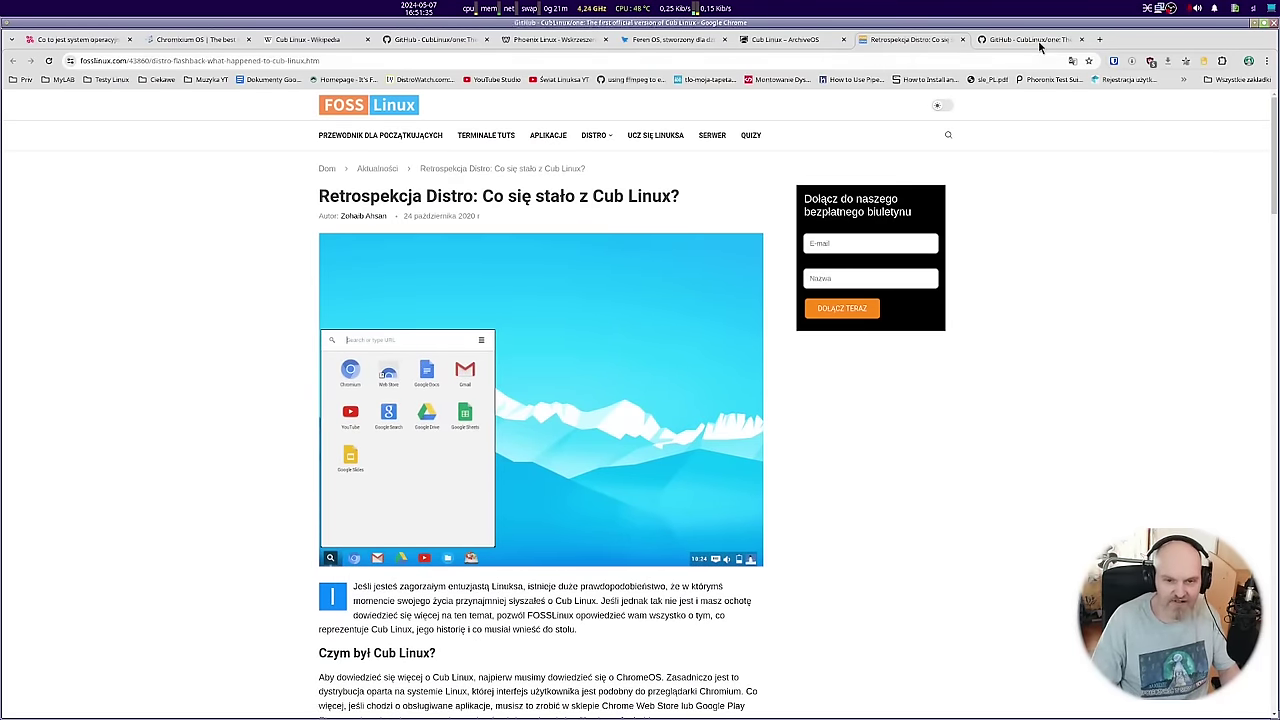
scroll(512, 379, "down", 3)
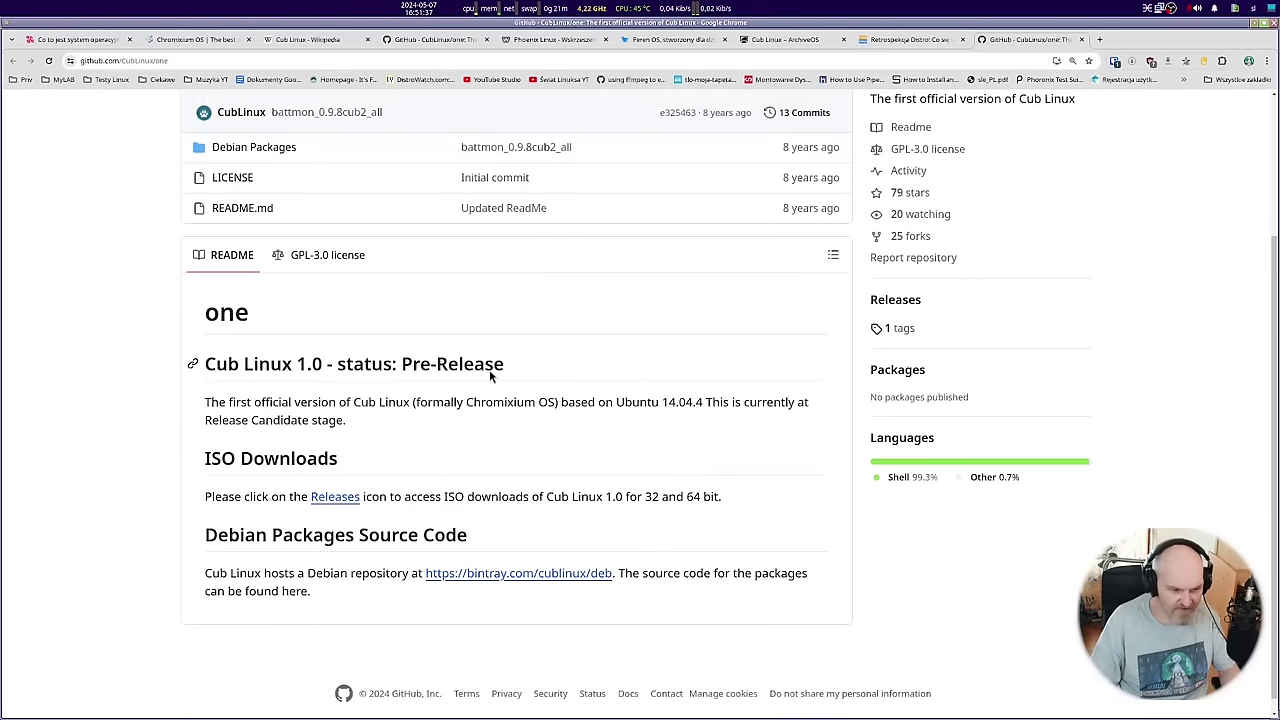
scroll(490, 375, "up", 3)
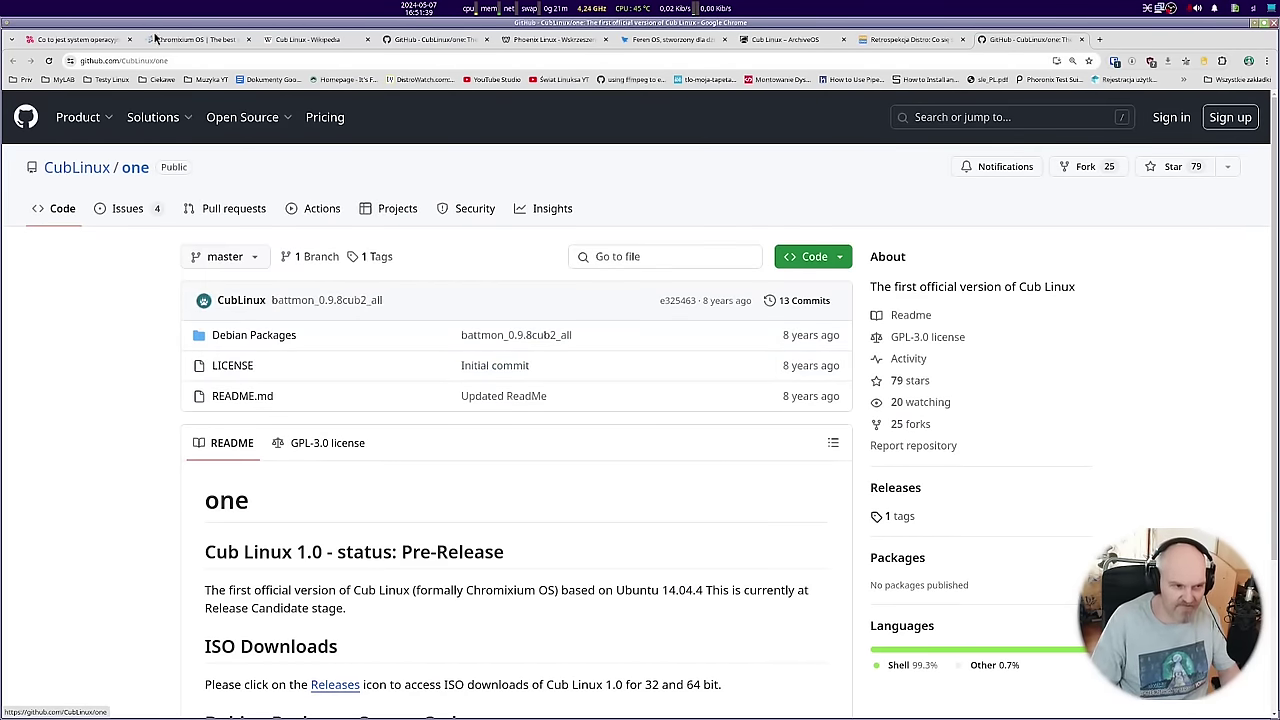
- Return to the Chromixium OS website and look over its front page and comments section
left_click(188, 39)
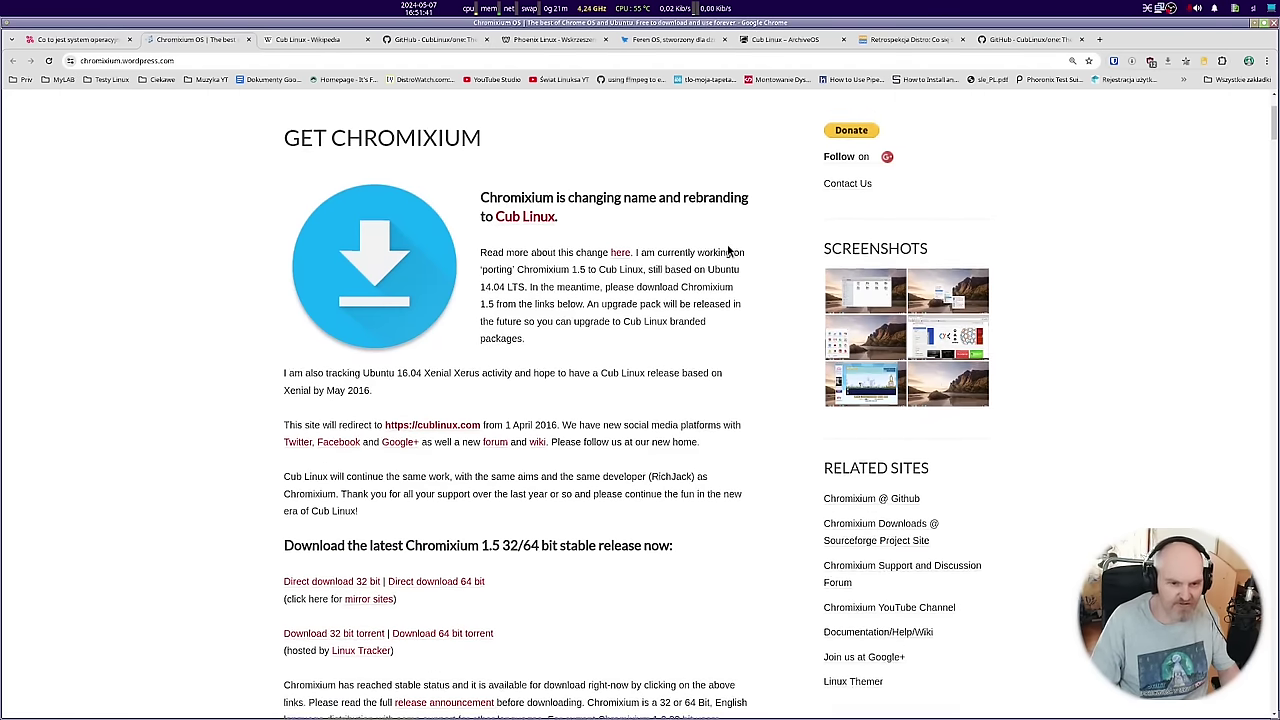
scroll(729, 251, "up", 3)
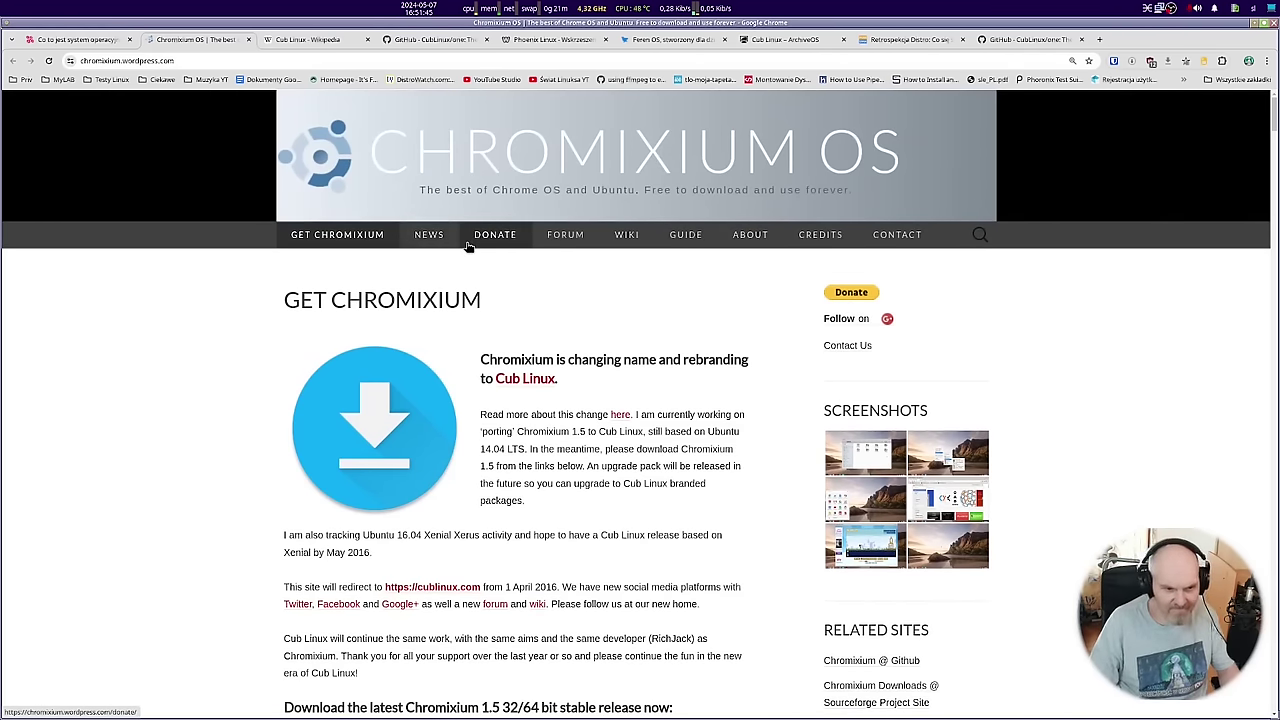
scroll(514, 270, "down", 20)
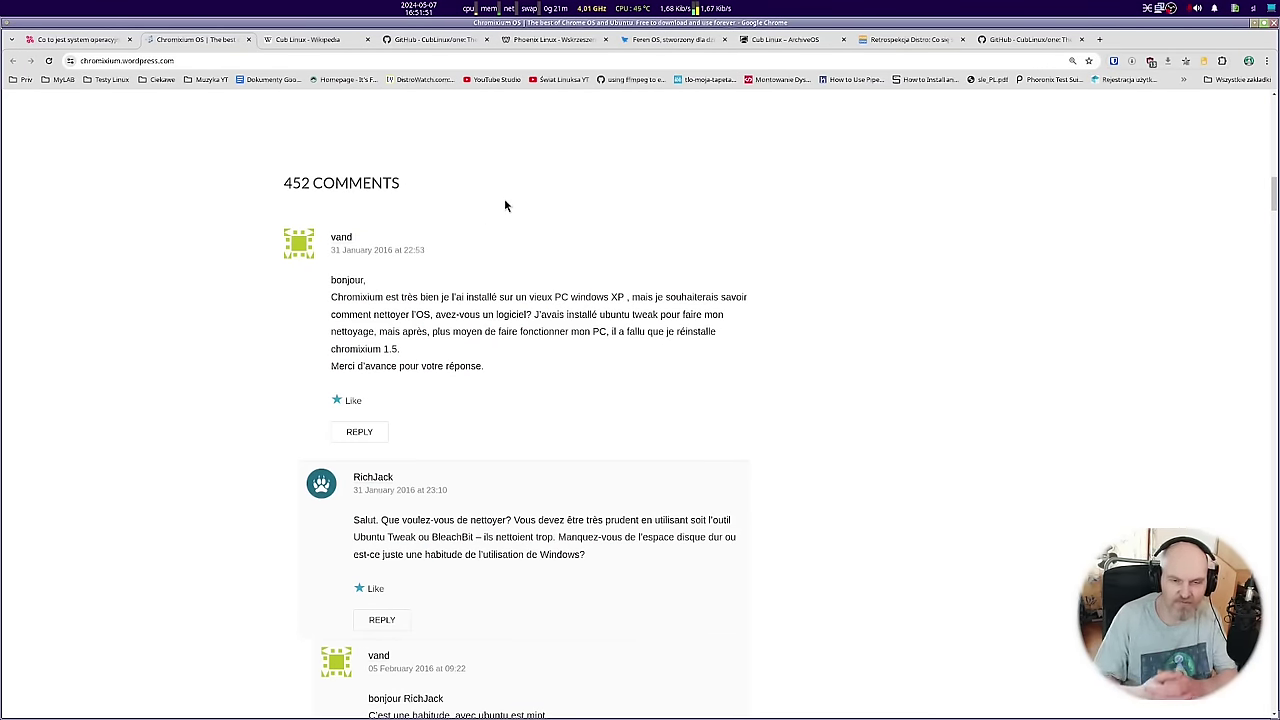
scroll(485, 182, "up", 4)
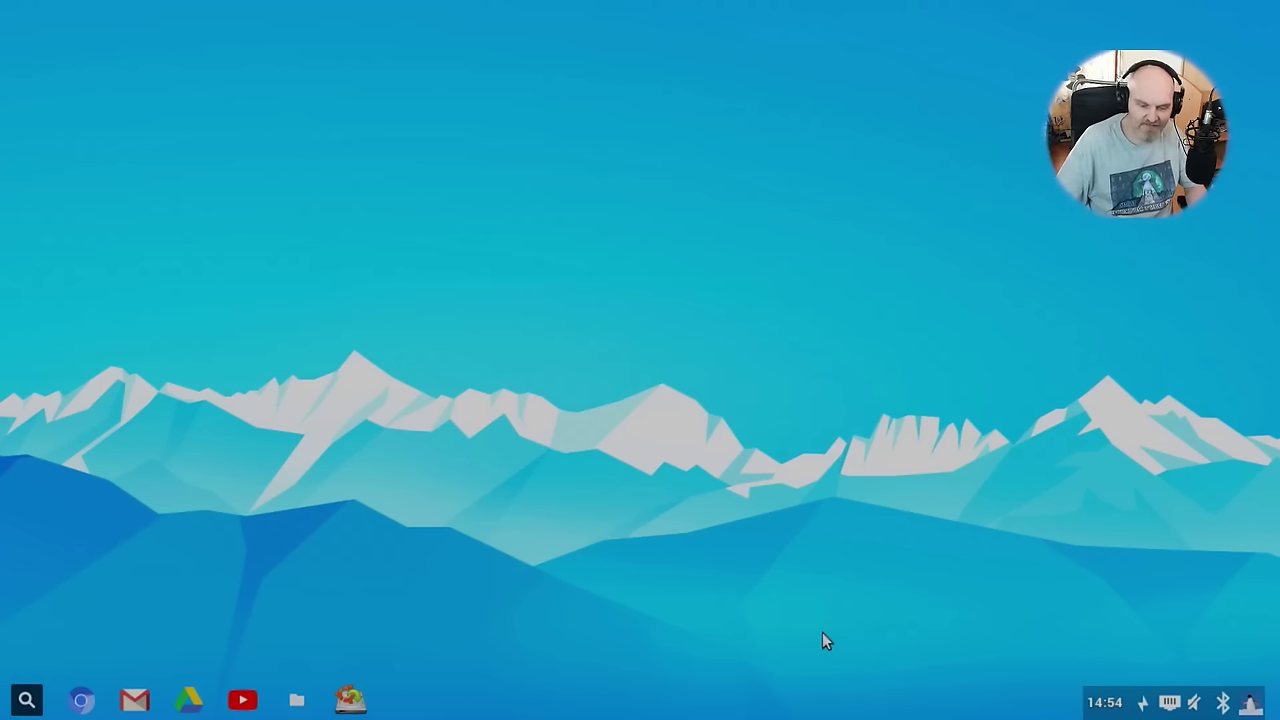
- Open the Cub Linux session dialog for choosing a power action and cancel it
left_click(1245, 698)
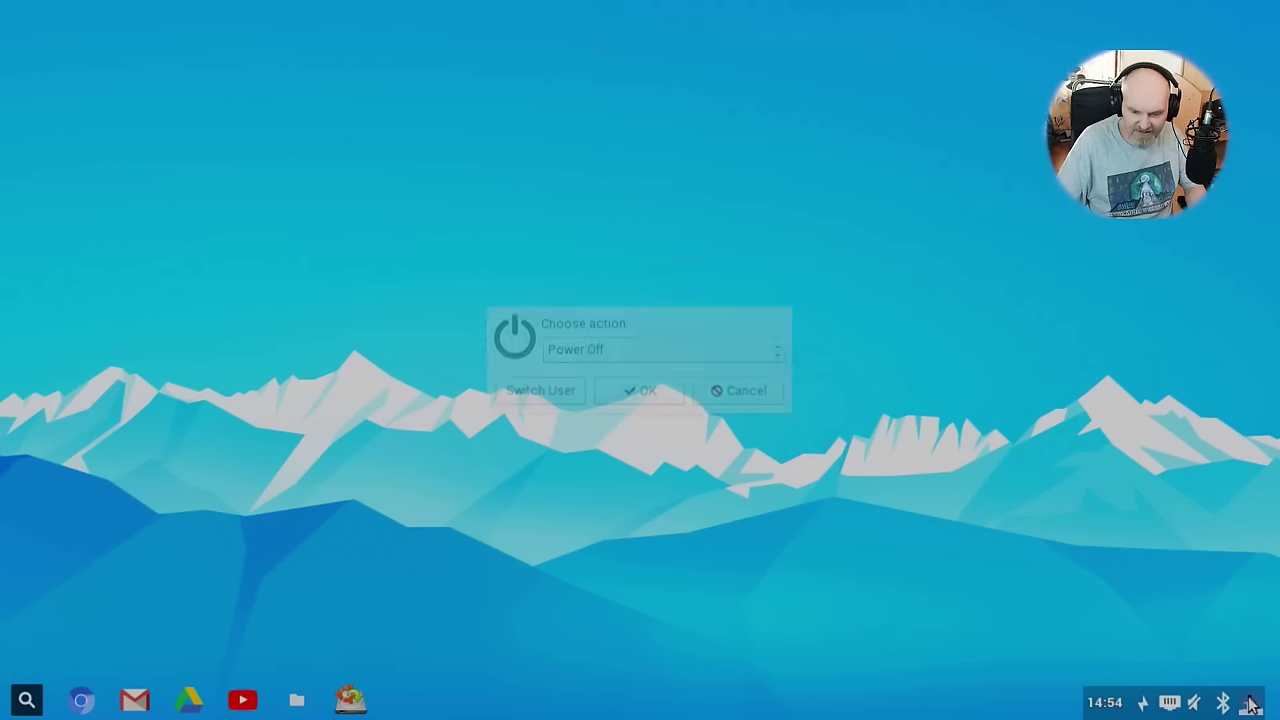
left_click(743, 395)
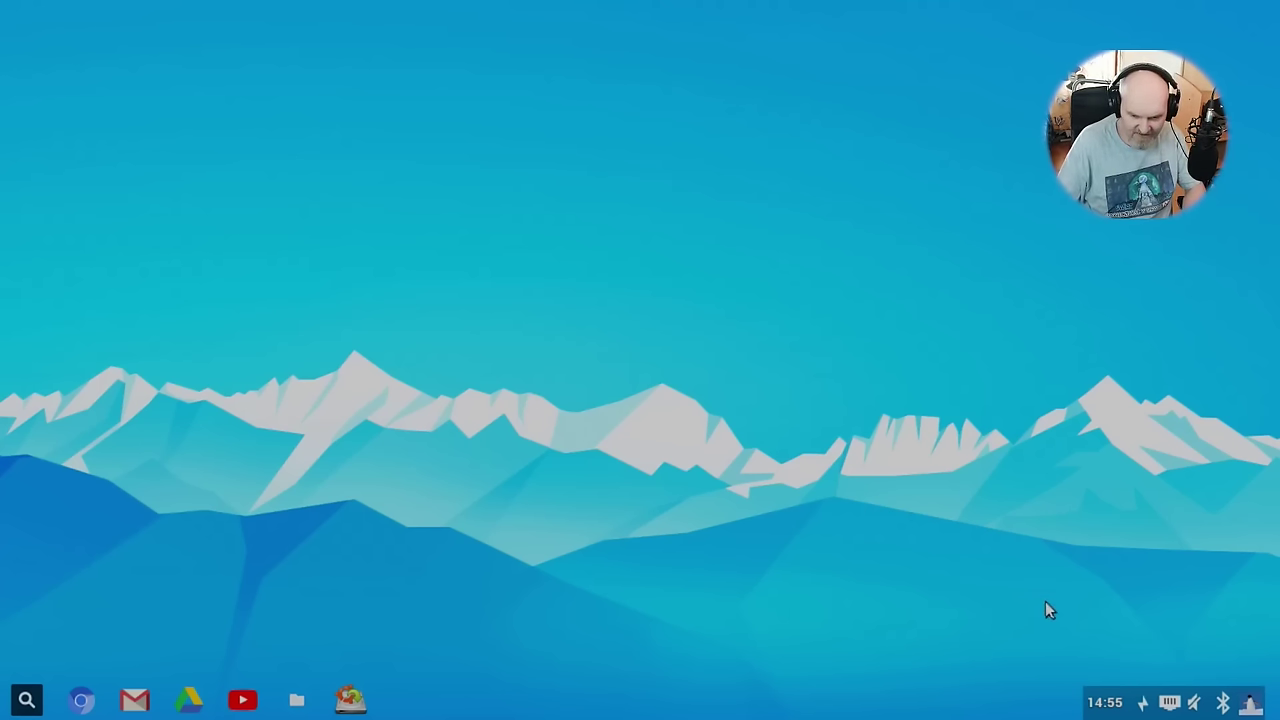
- Open the Bluetooth device manager, search for nearby devices, and close the manager
left_click(1222, 706)
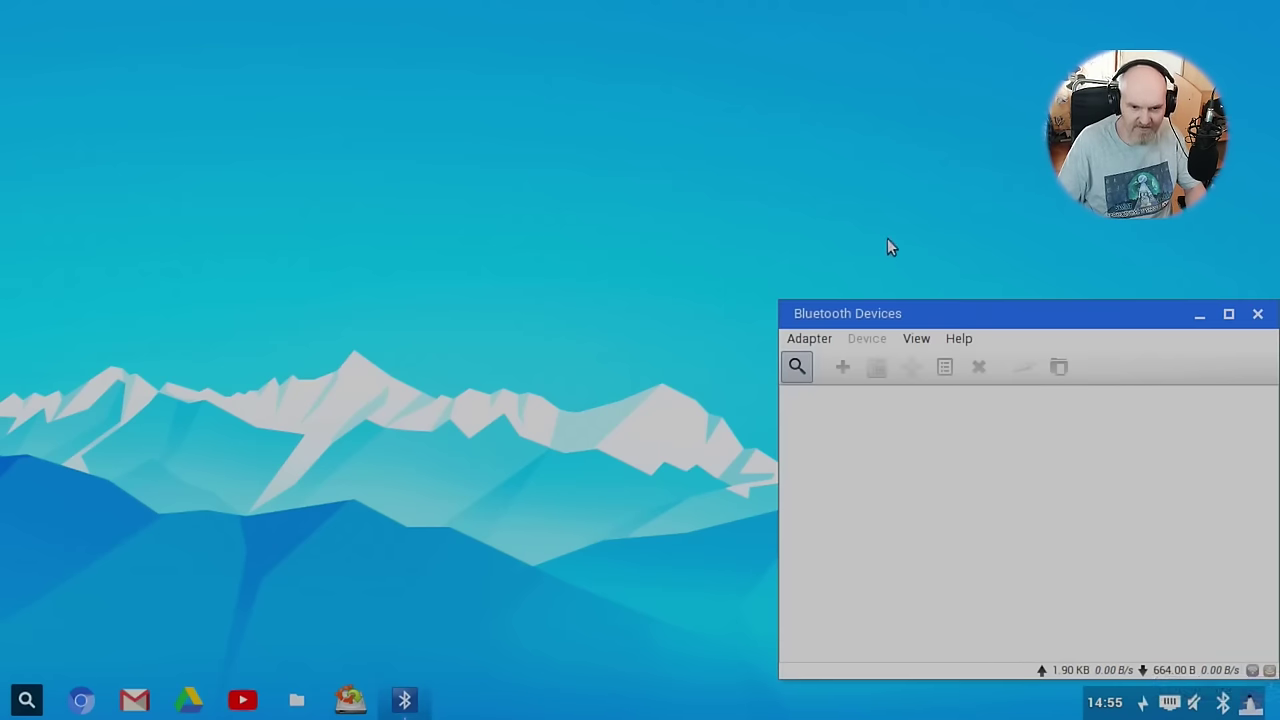
left_click_drag(1002, 316, 606, 92)
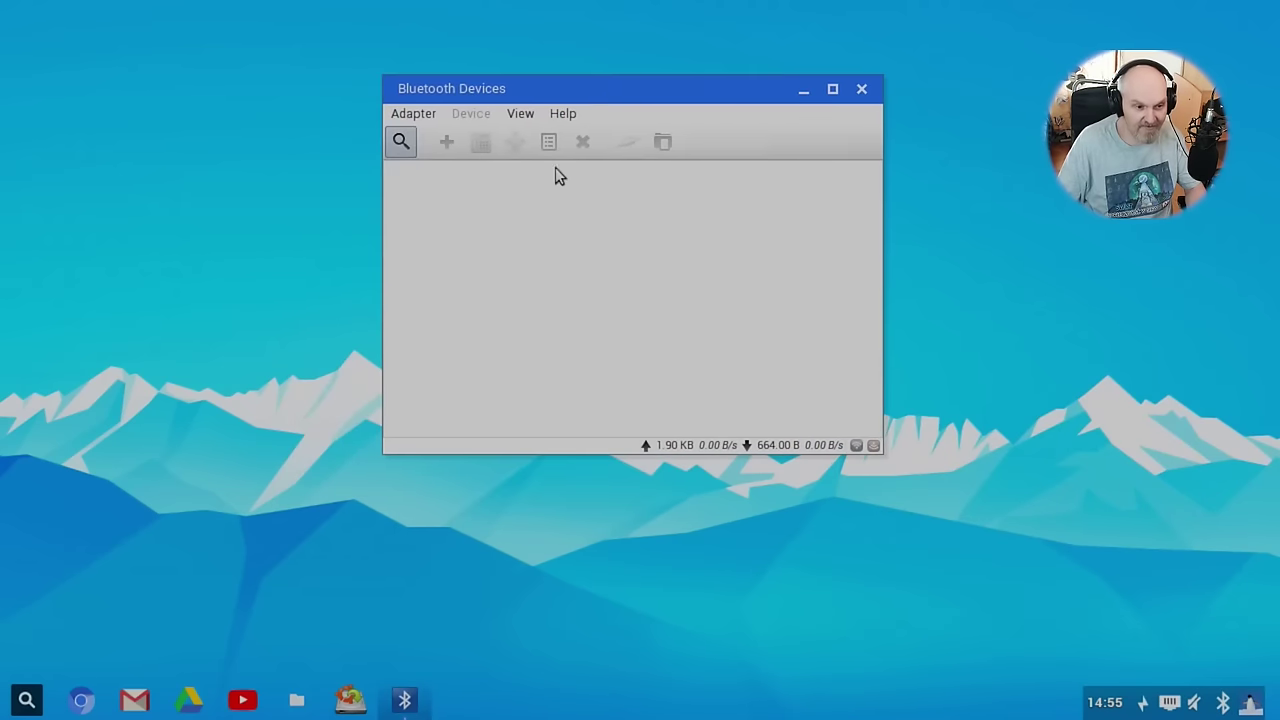
left_click(392, 139)
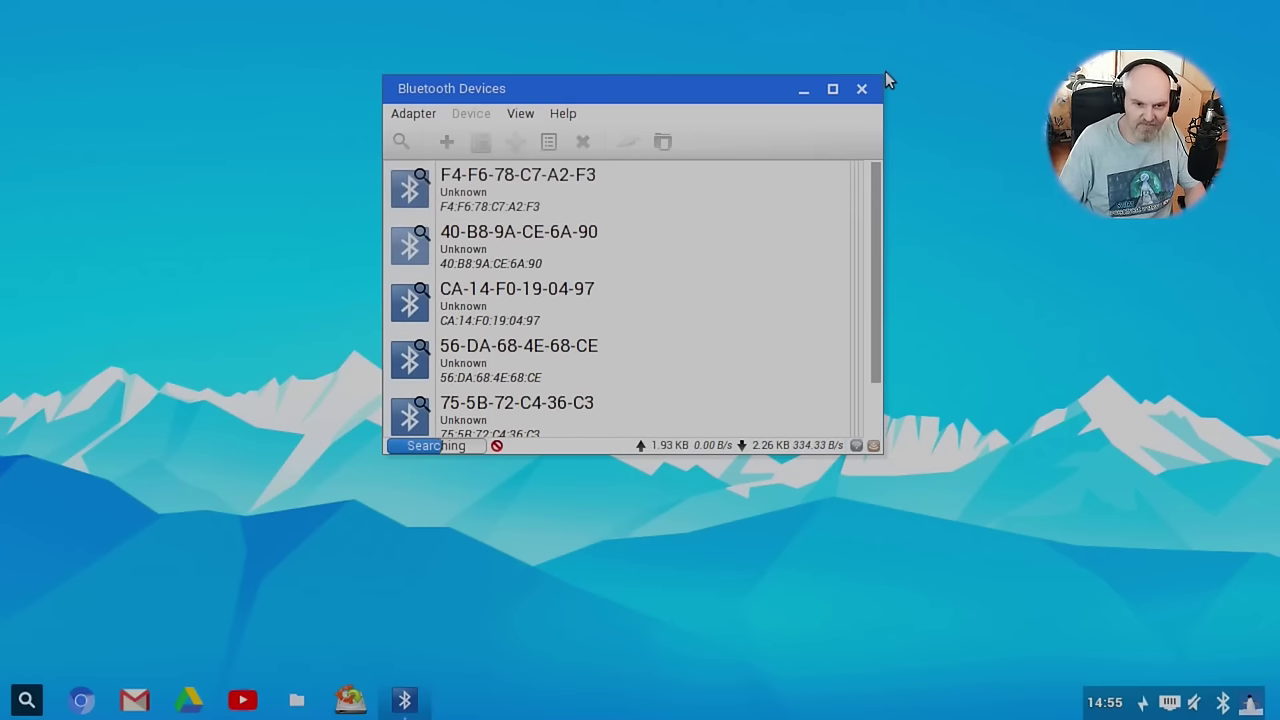
left_click(861, 89)
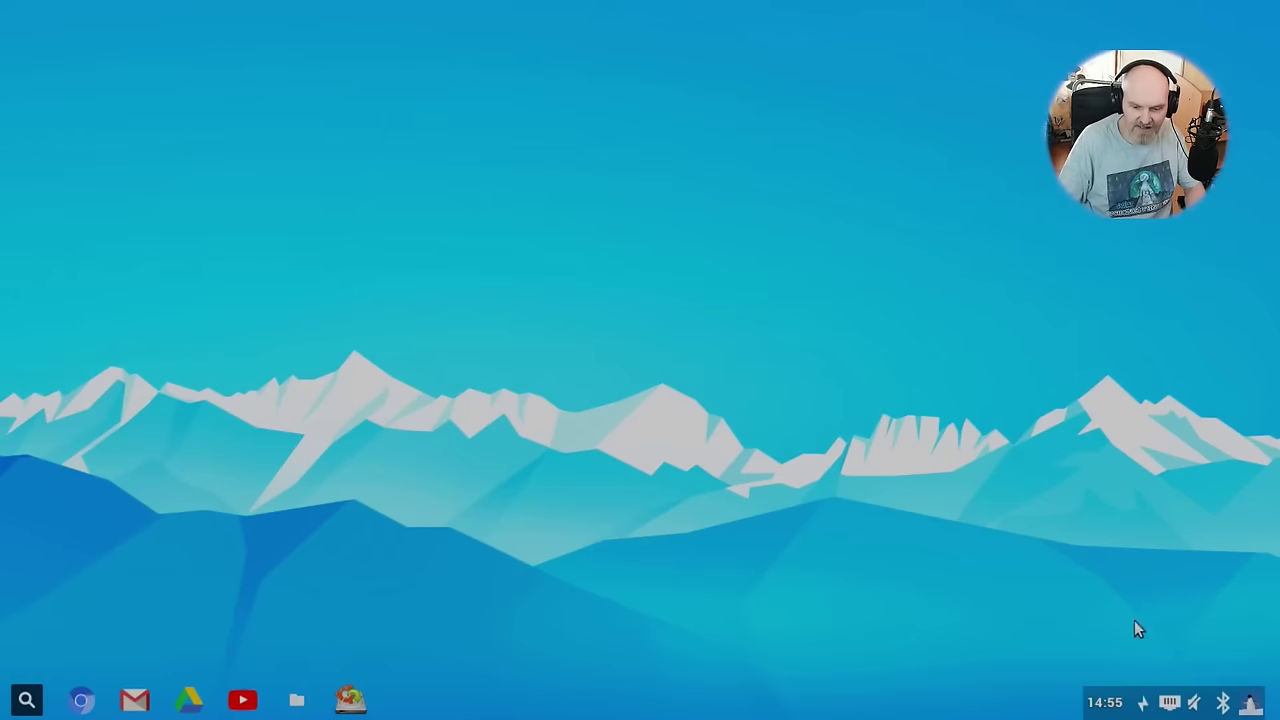
- Check the volume slider and the network connections list, and choose Wired connection 1
left_click(1194, 703)
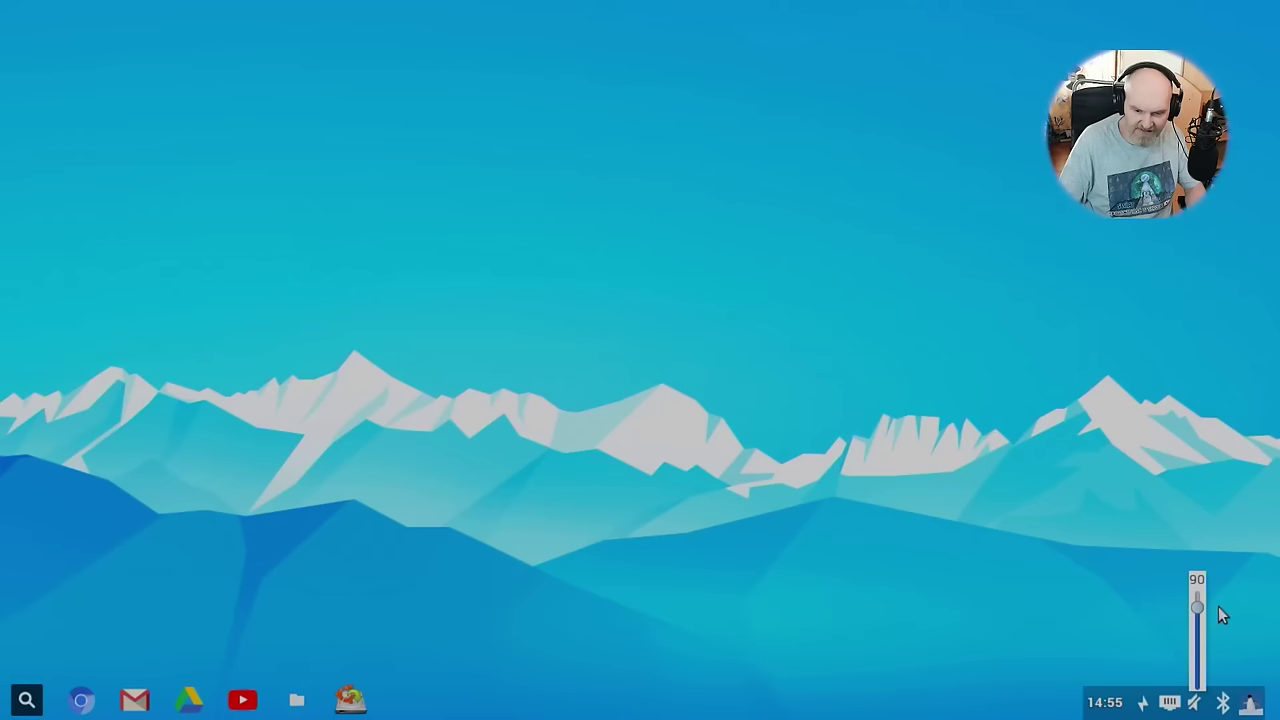
left_click(1170, 703)
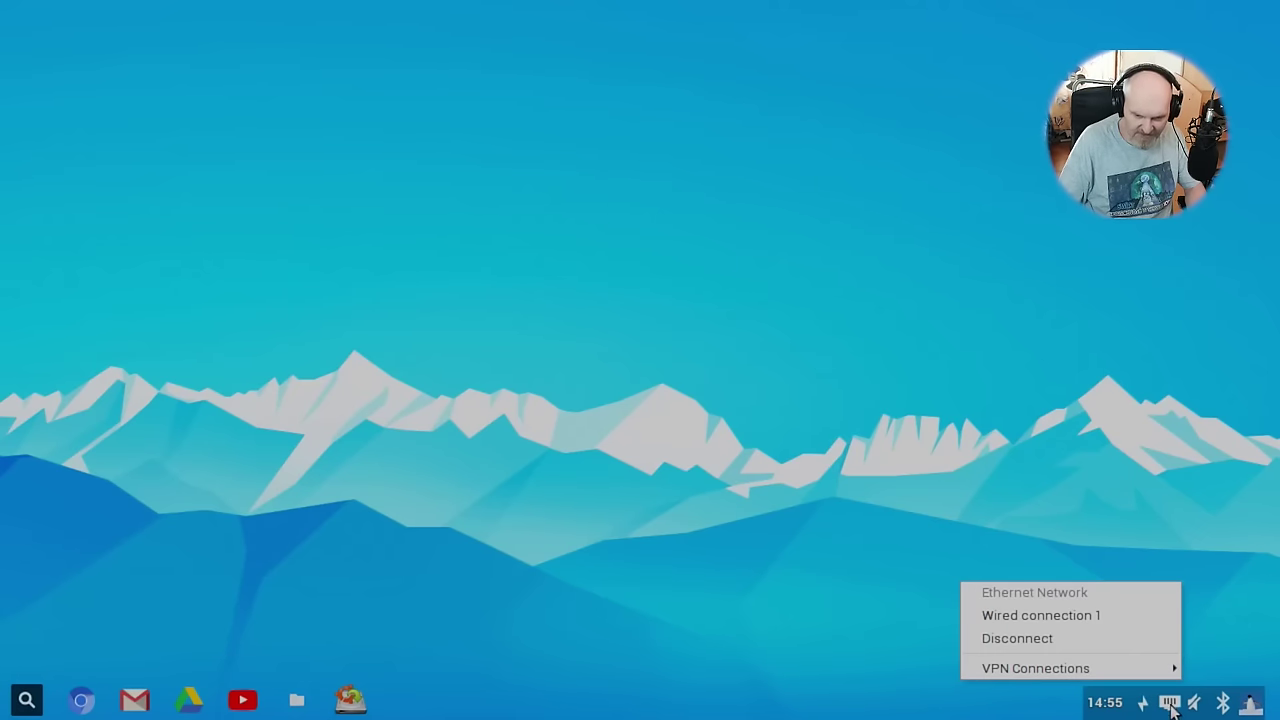
left_click(1064, 614)
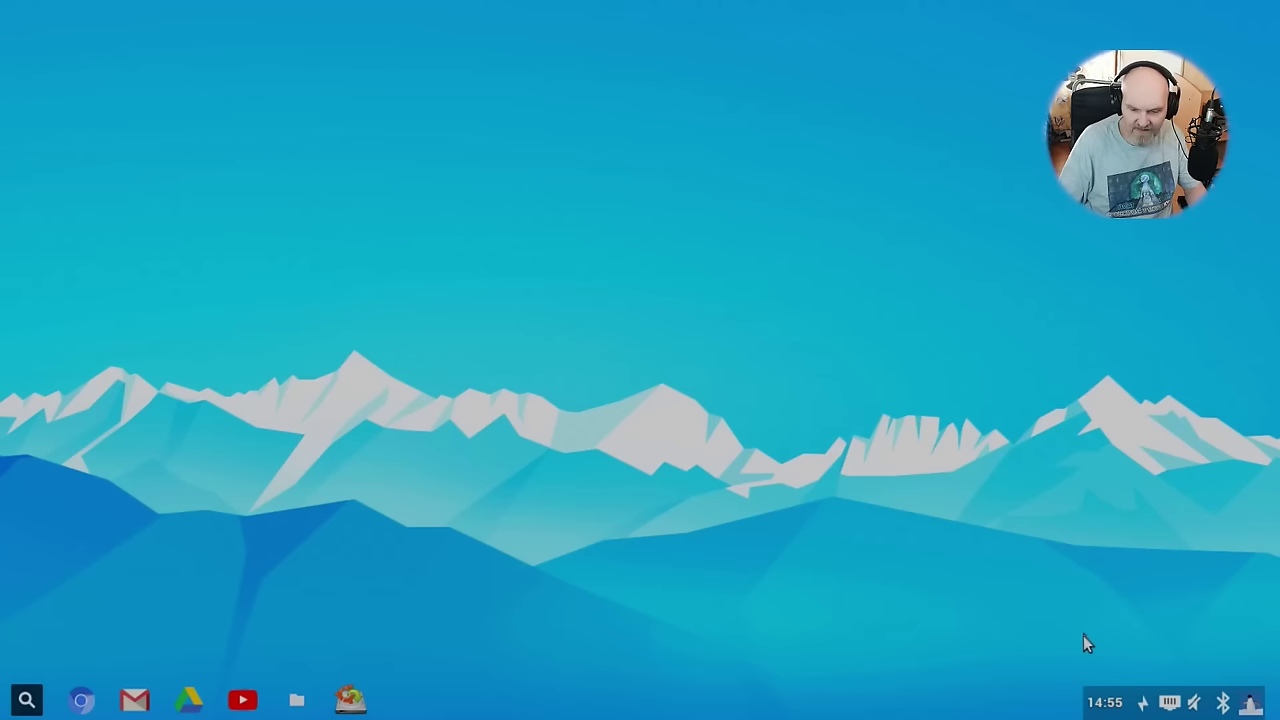
- Open the Xfce Power Manager, review its General, System and Display settings, and close it
left_click(1141, 703)
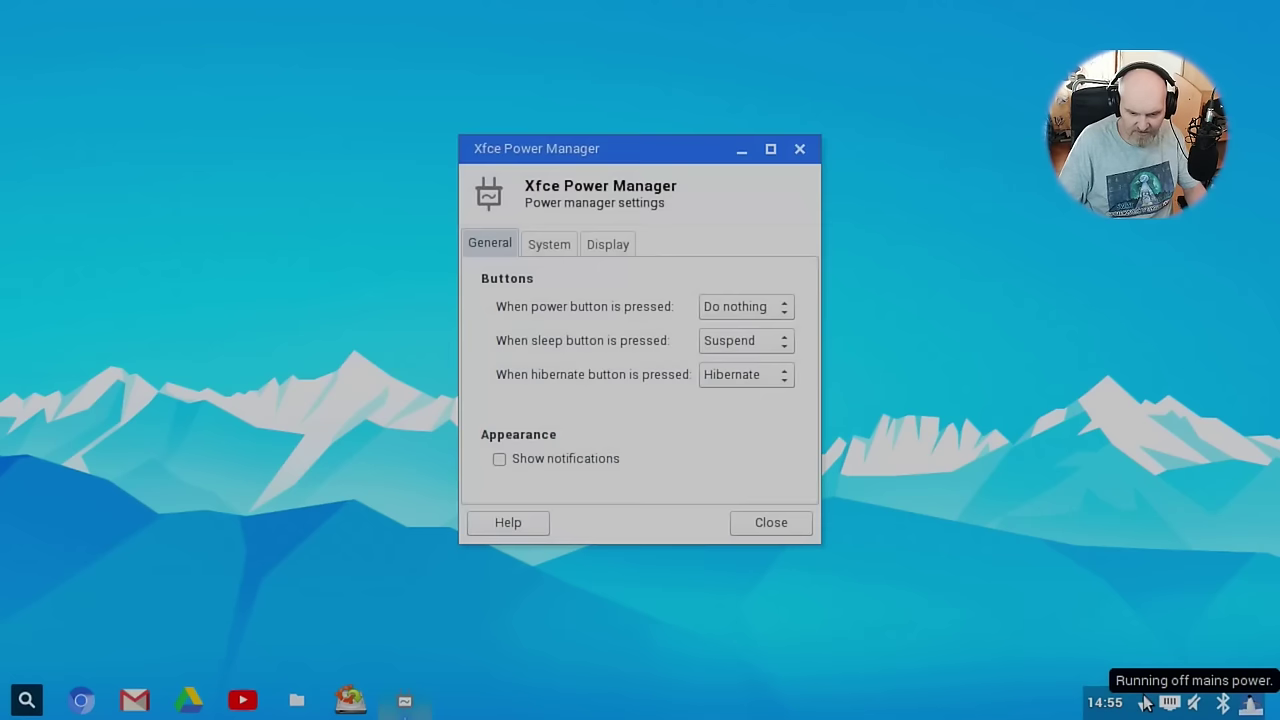
left_click(553, 246)
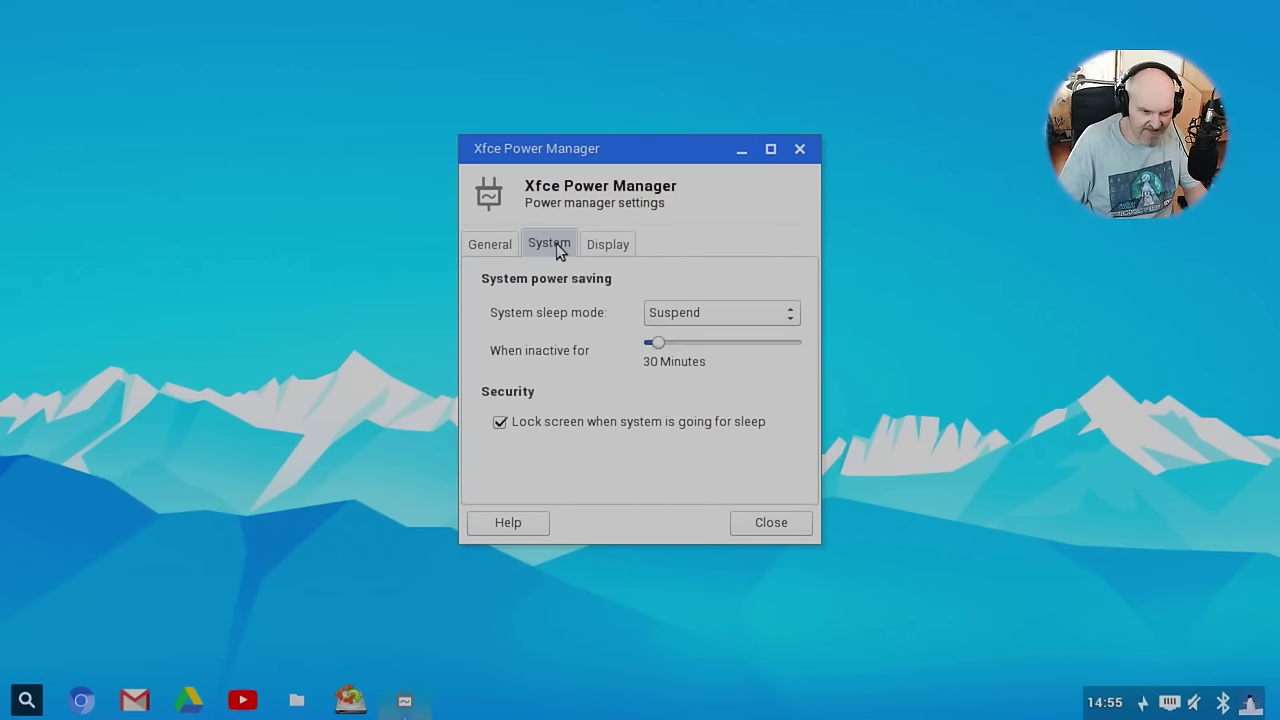
left_click(617, 245)
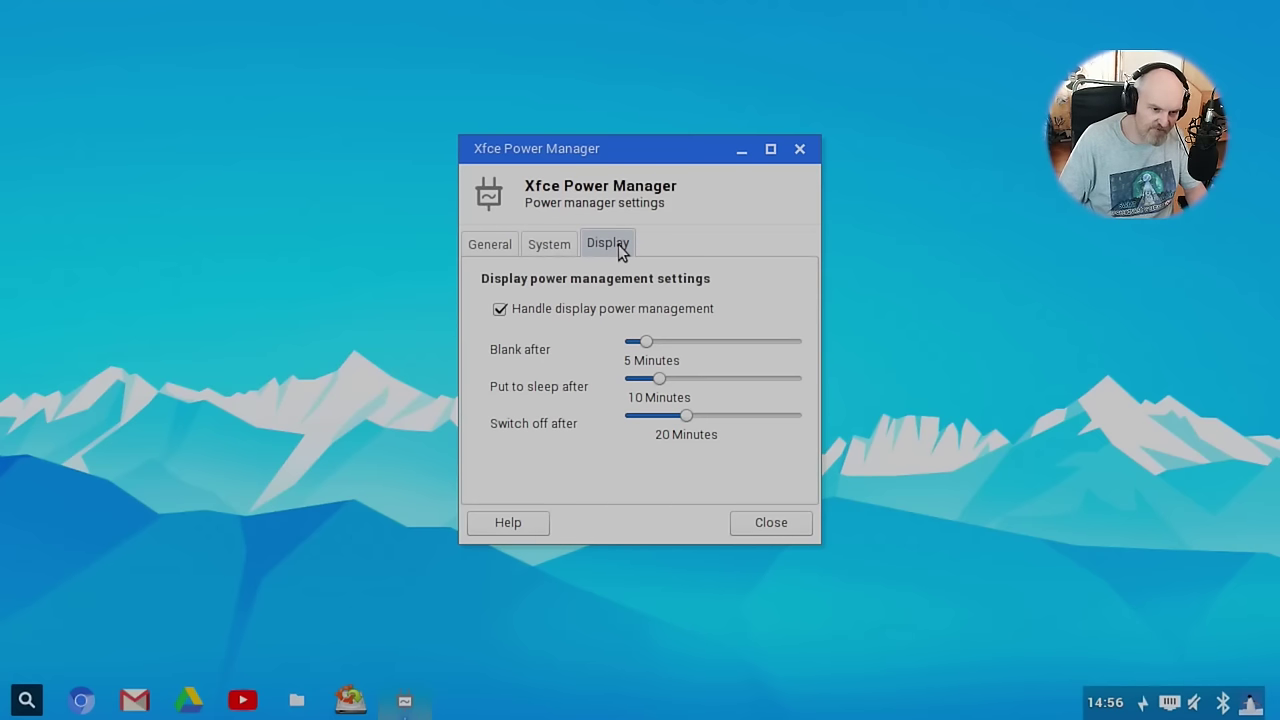
left_click(505, 250)
left_click(780, 528)
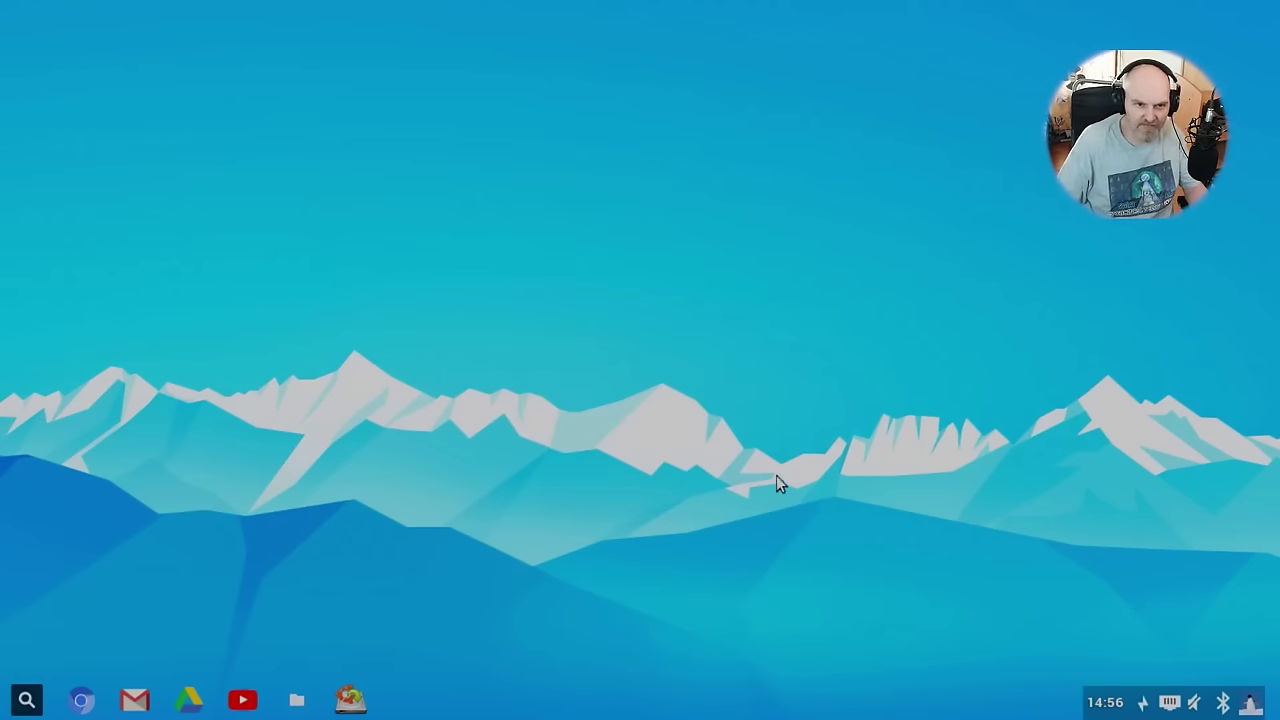
- Show the clock's calendar, look at the clock's panel options without choosing any, and close the calendar
left_click(1112, 702)
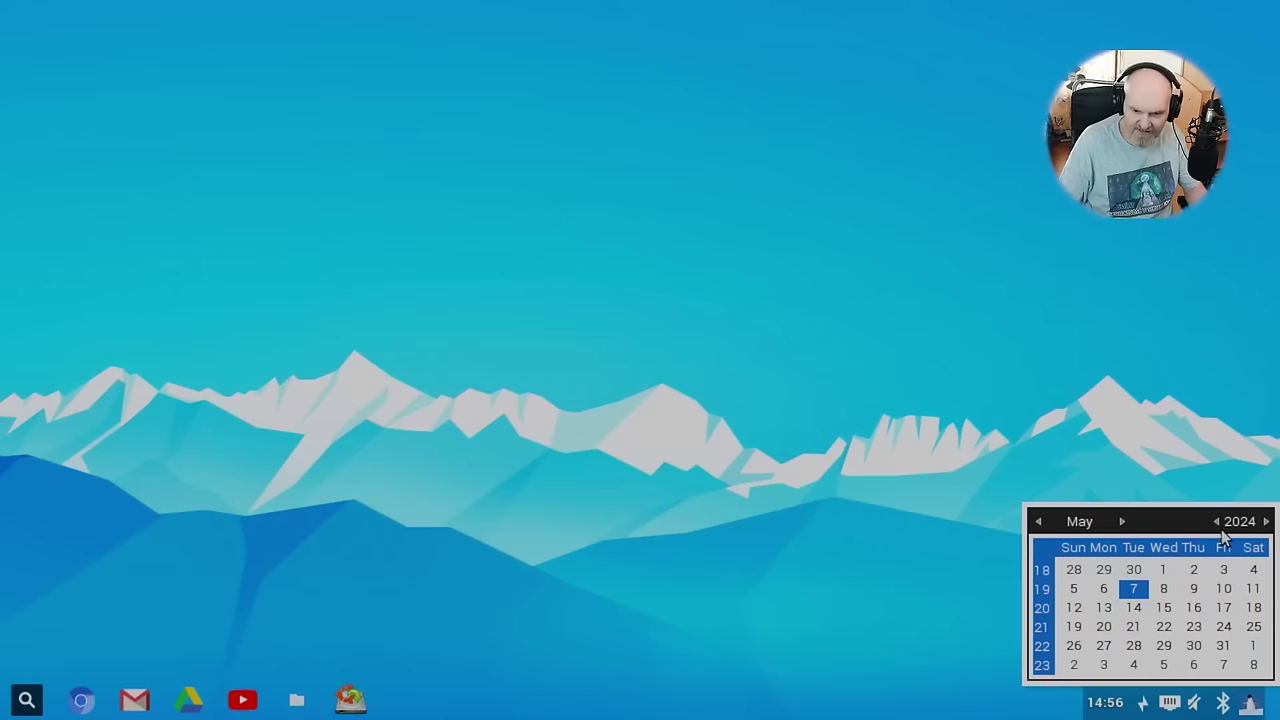
right_click(1128, 705)
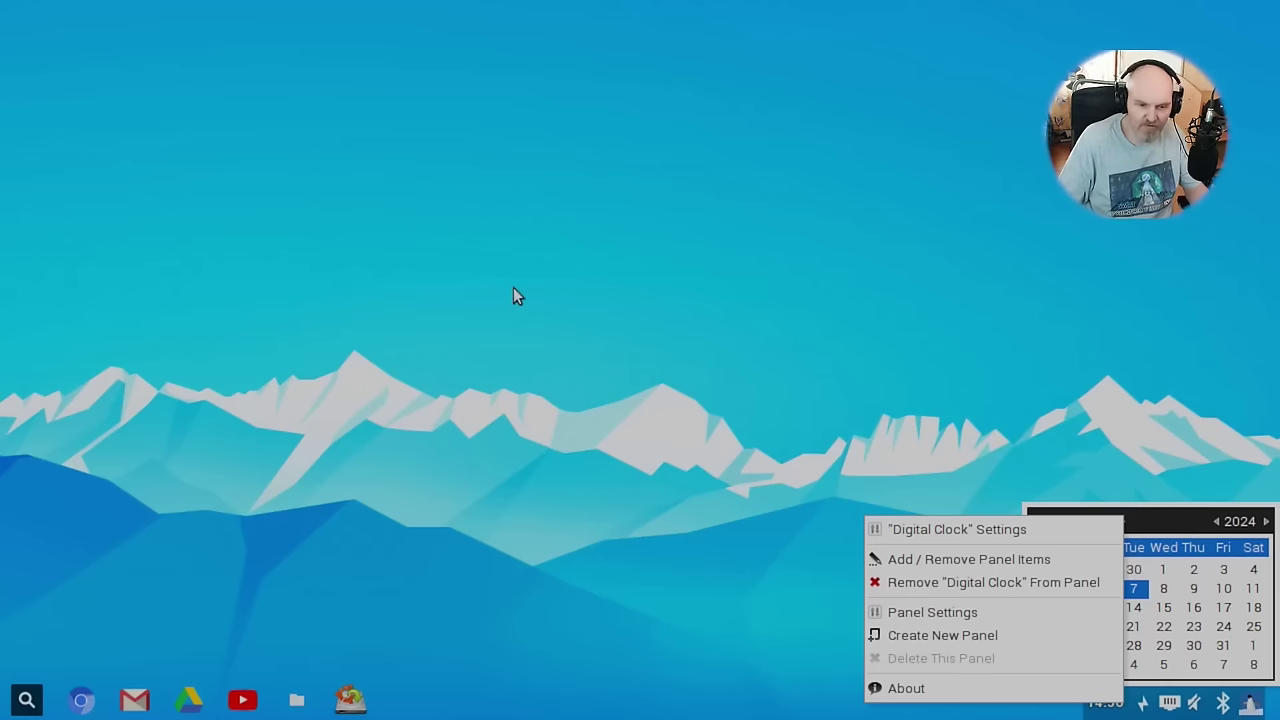
left_click(431, 320)
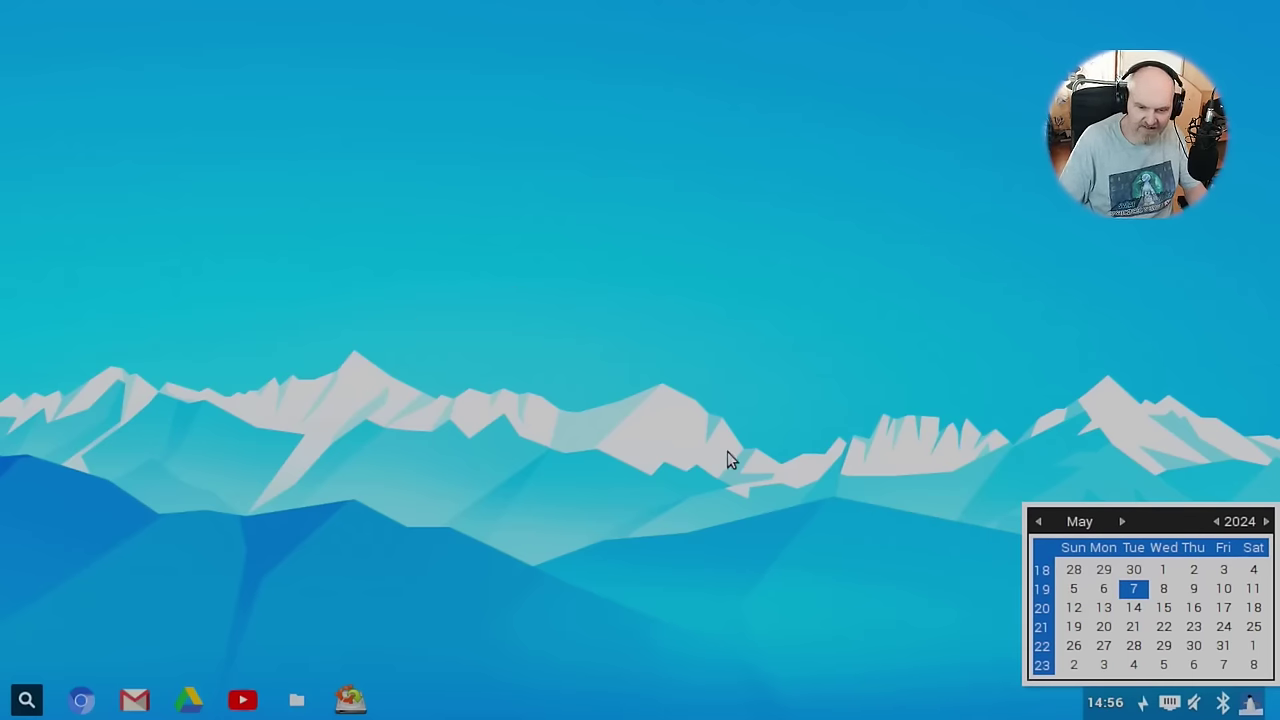
left_click(1099, 712)
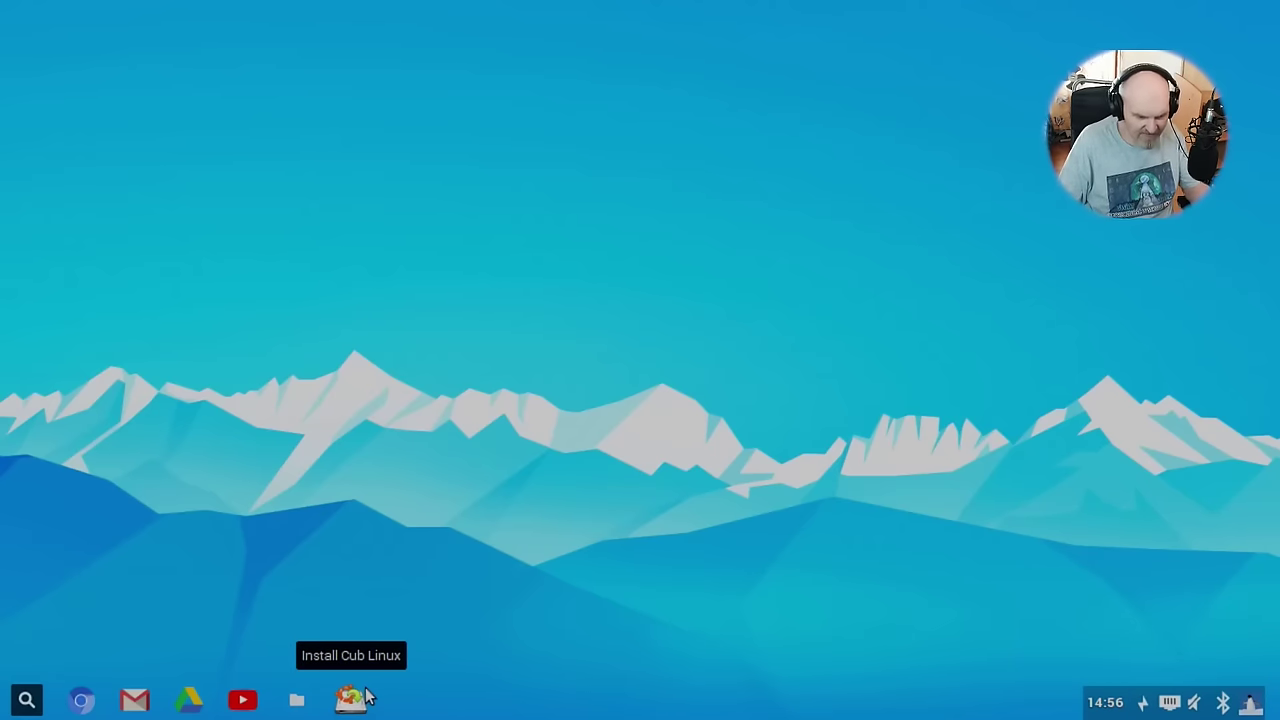
- Open the file manager on the Home folder and move its window nearer the middle of the desktop
left_click(302, 698)
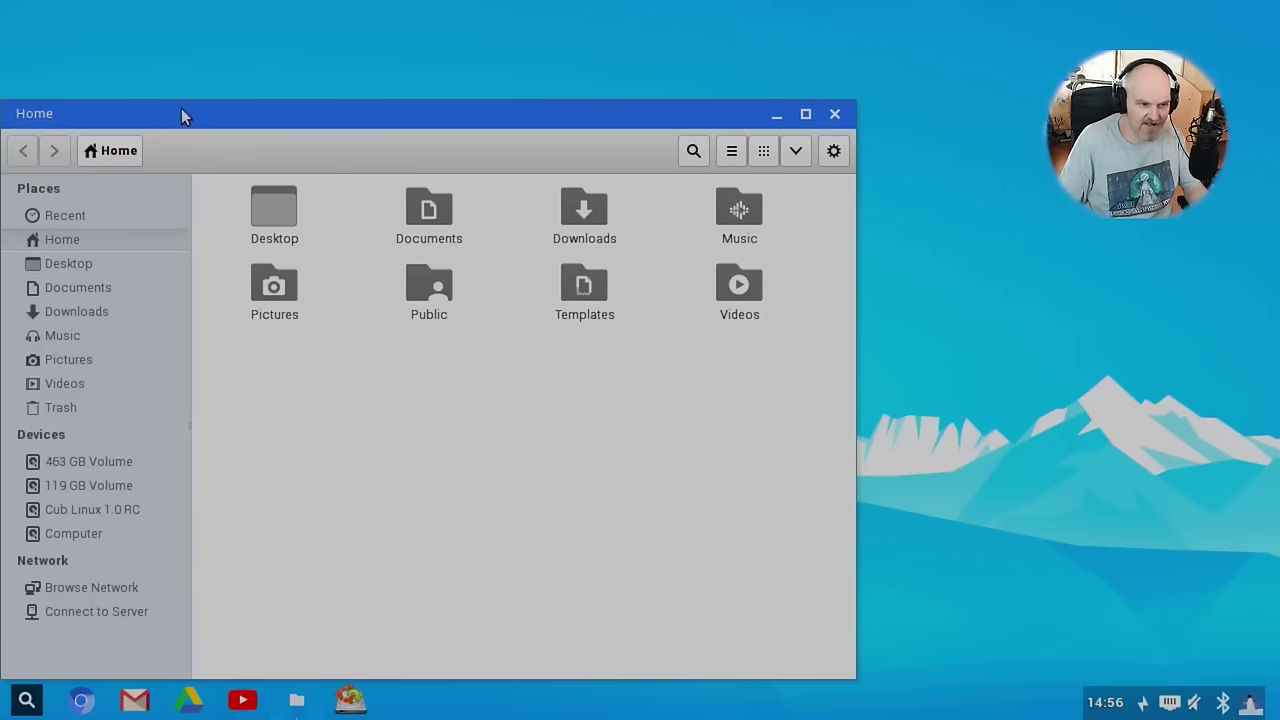
left_click_drag(181, 108, 365, 80)
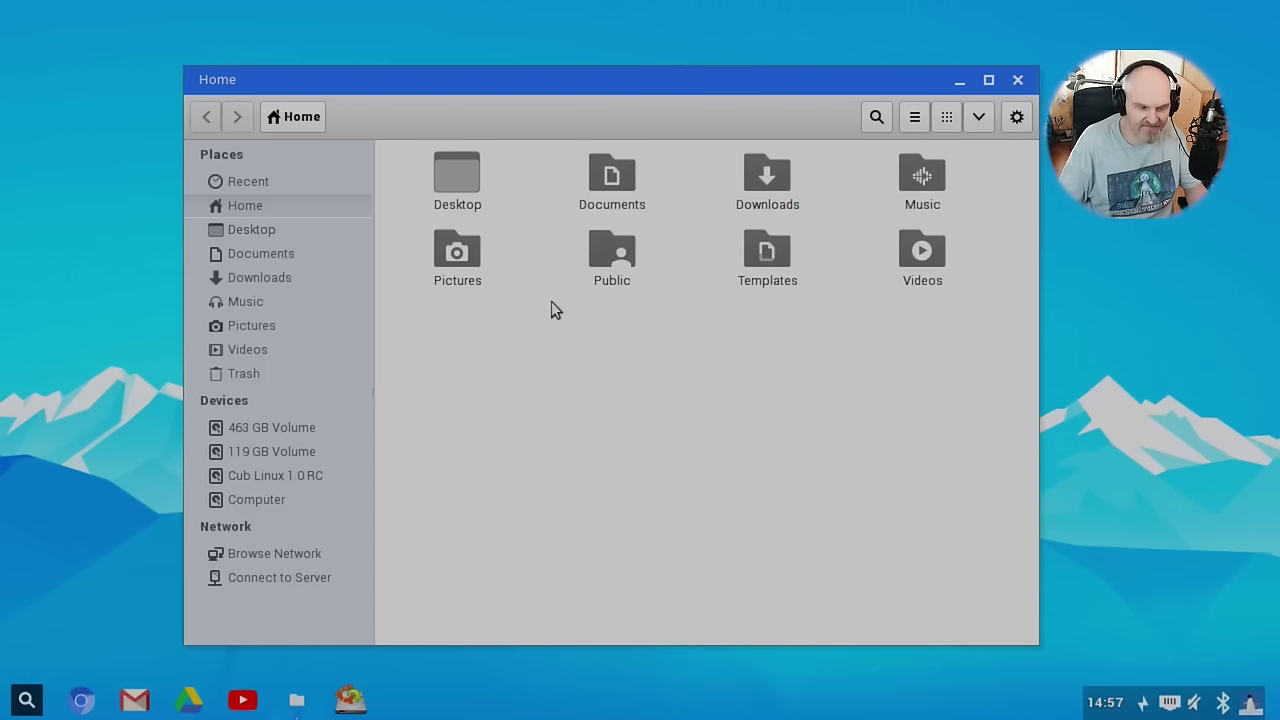
mouse_move(490, 79)
left_mouse_down()
mouse_move(492, 95)
mouse_move(512, 83)
mouse_move(478, 68)
left_mouse_up()
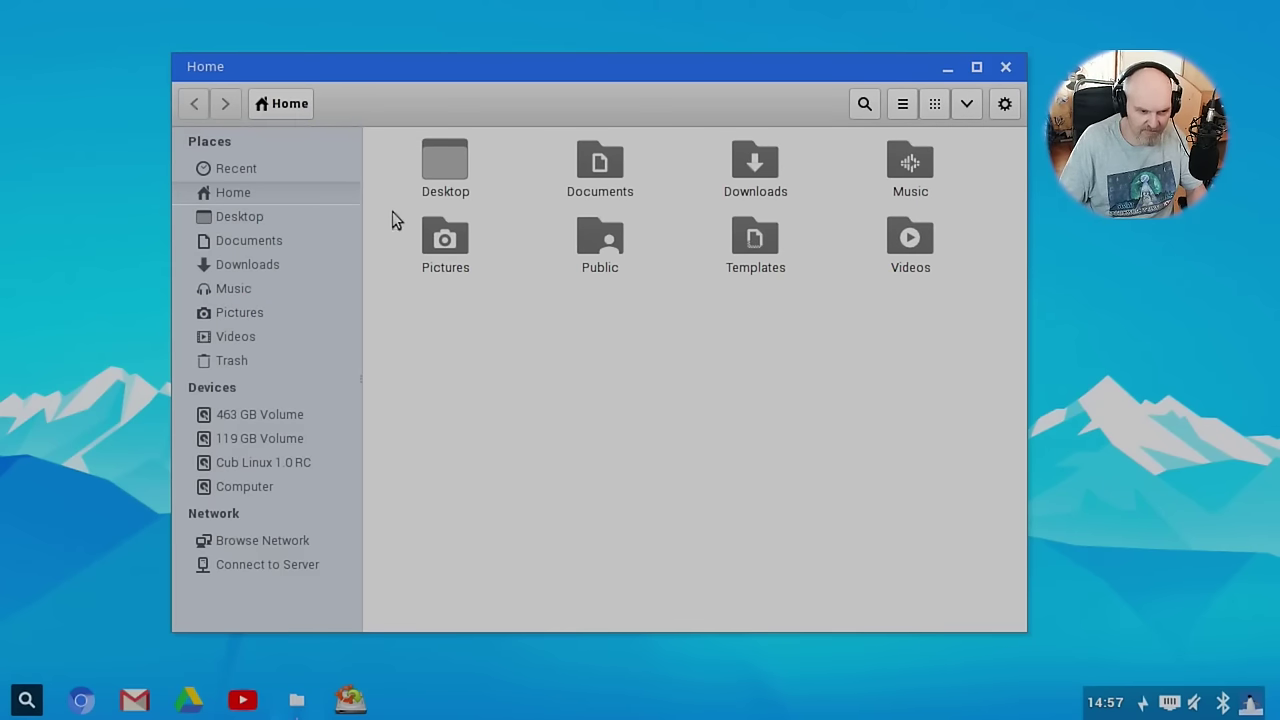
- Show the Computer root file system and select the media folder followed by the rofs folder
left_click(245, 487)
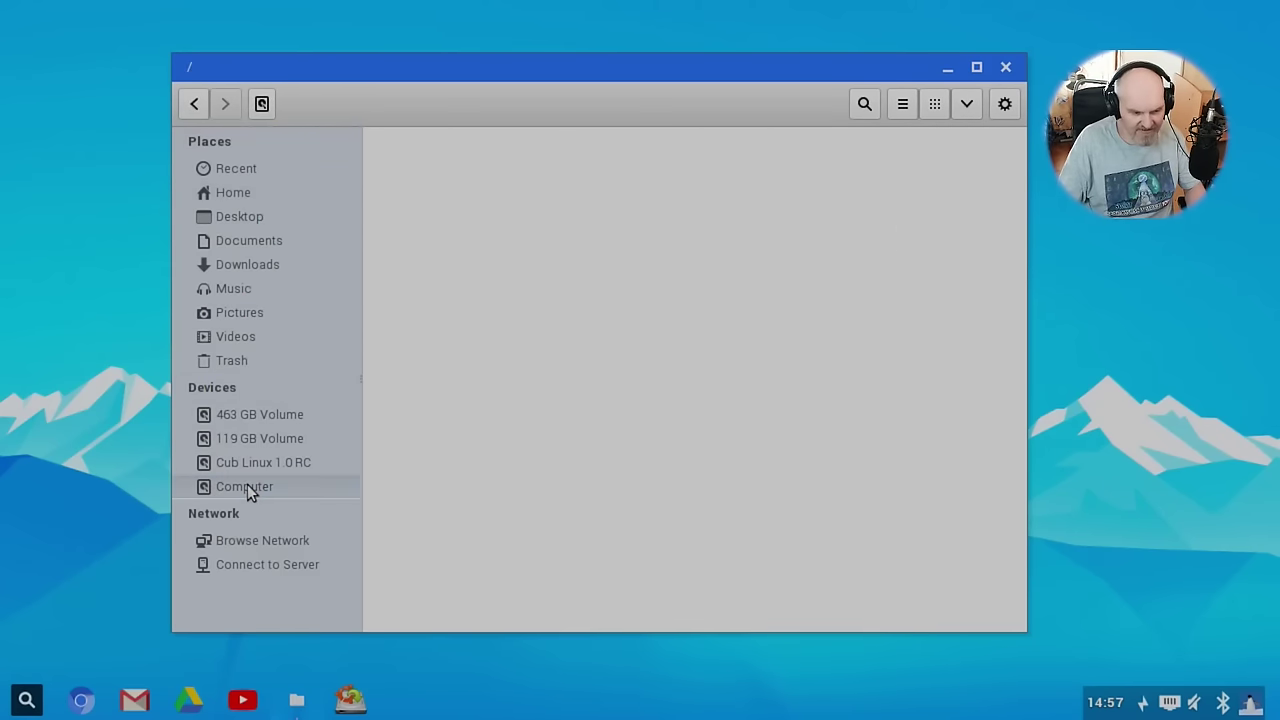
left_click(453, 318)
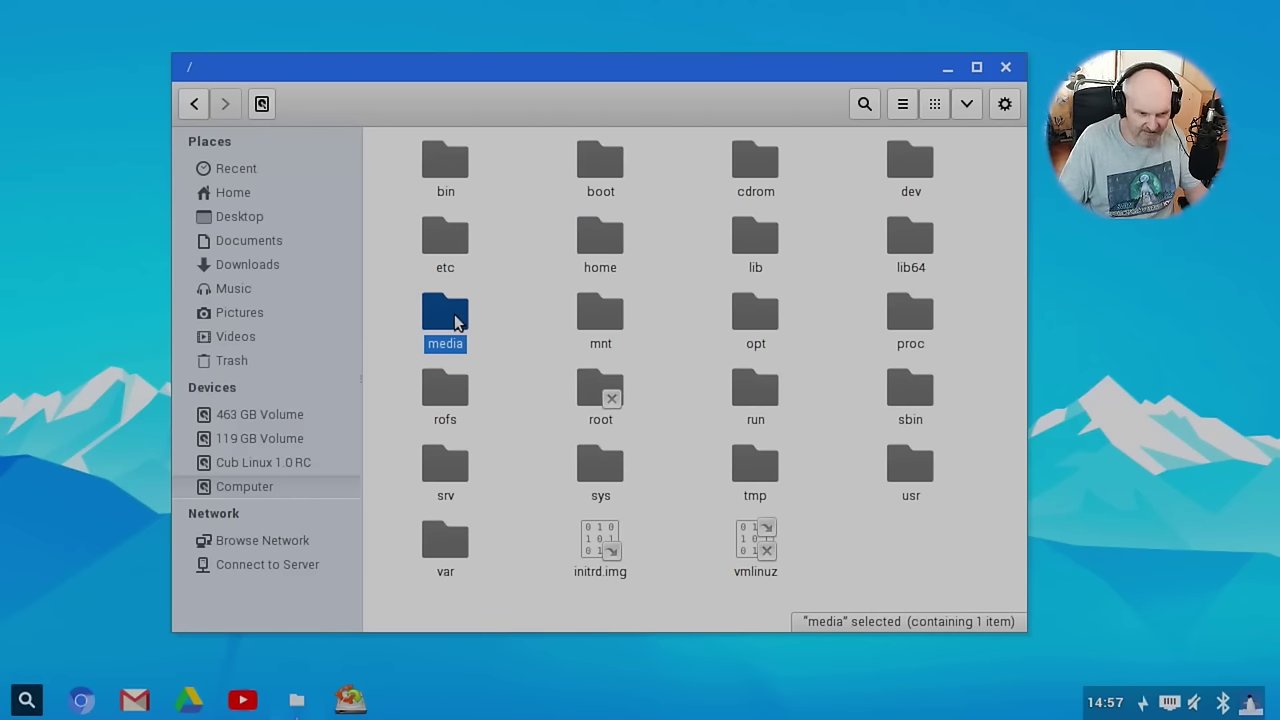
left_click(467, 416)
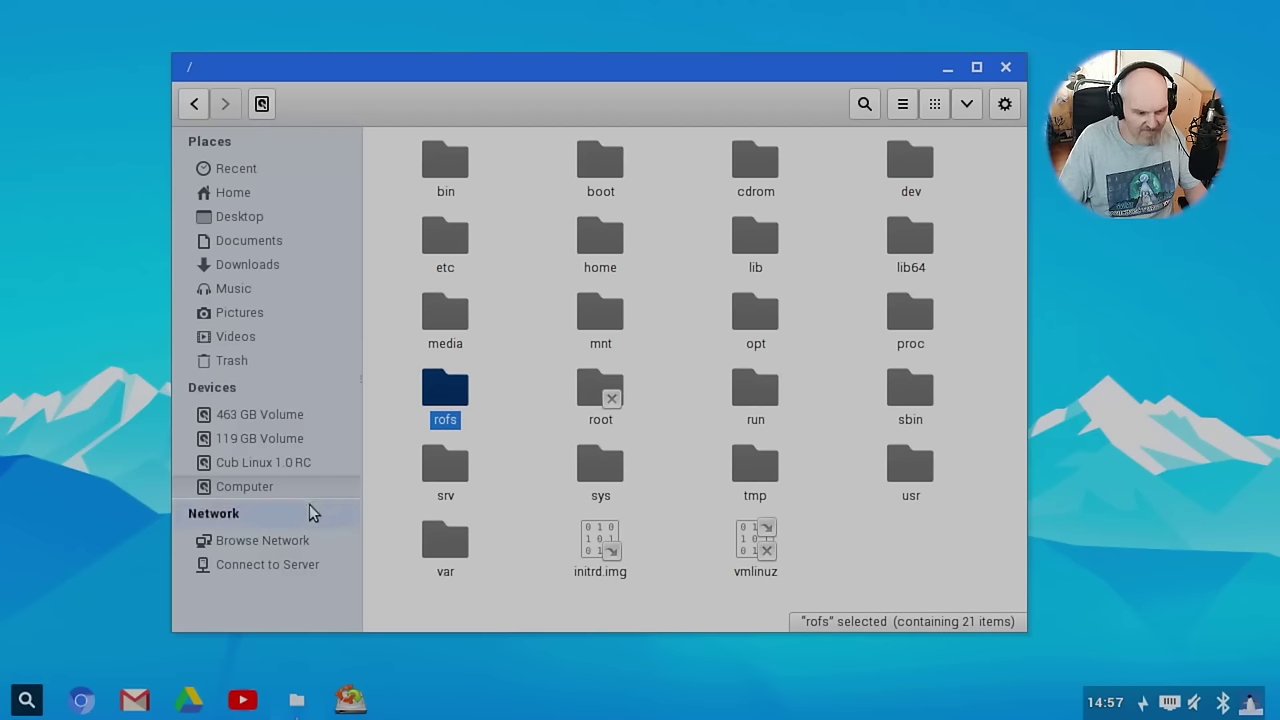
- Browse the network locations, and open the Connect to Server dialog and cancel it
left_click(297, 537)
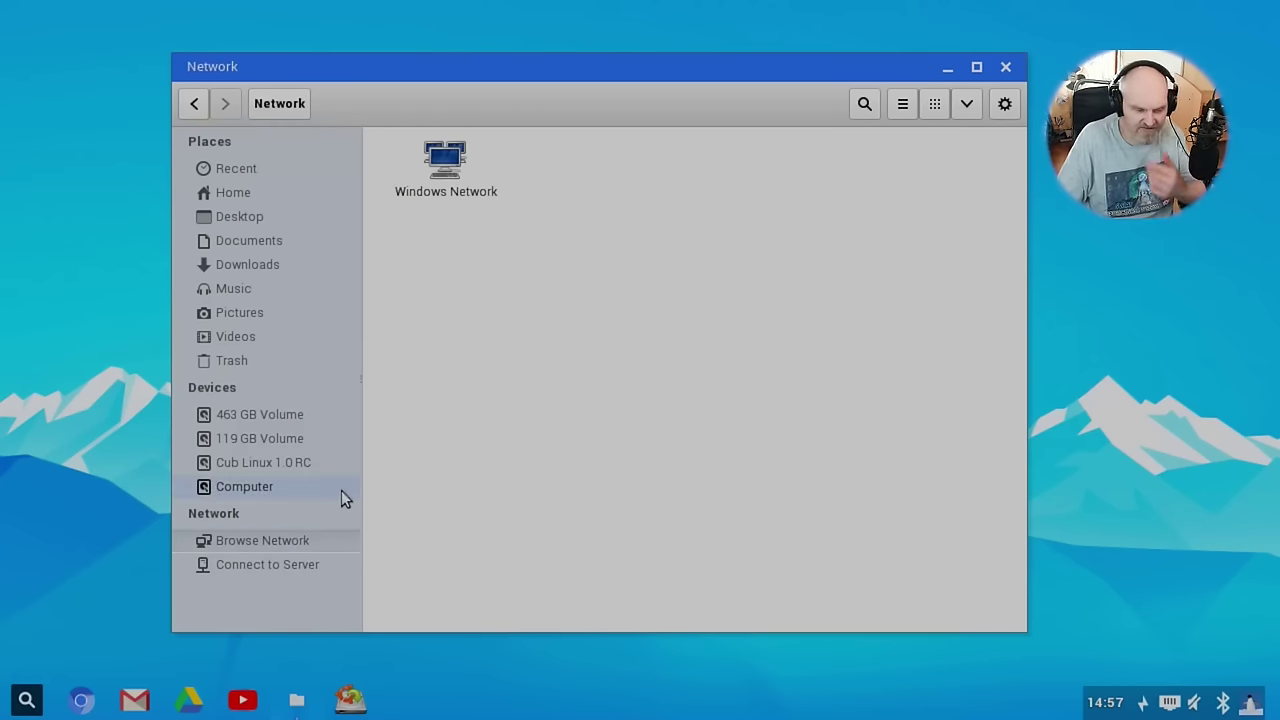
left_click(245, 566)
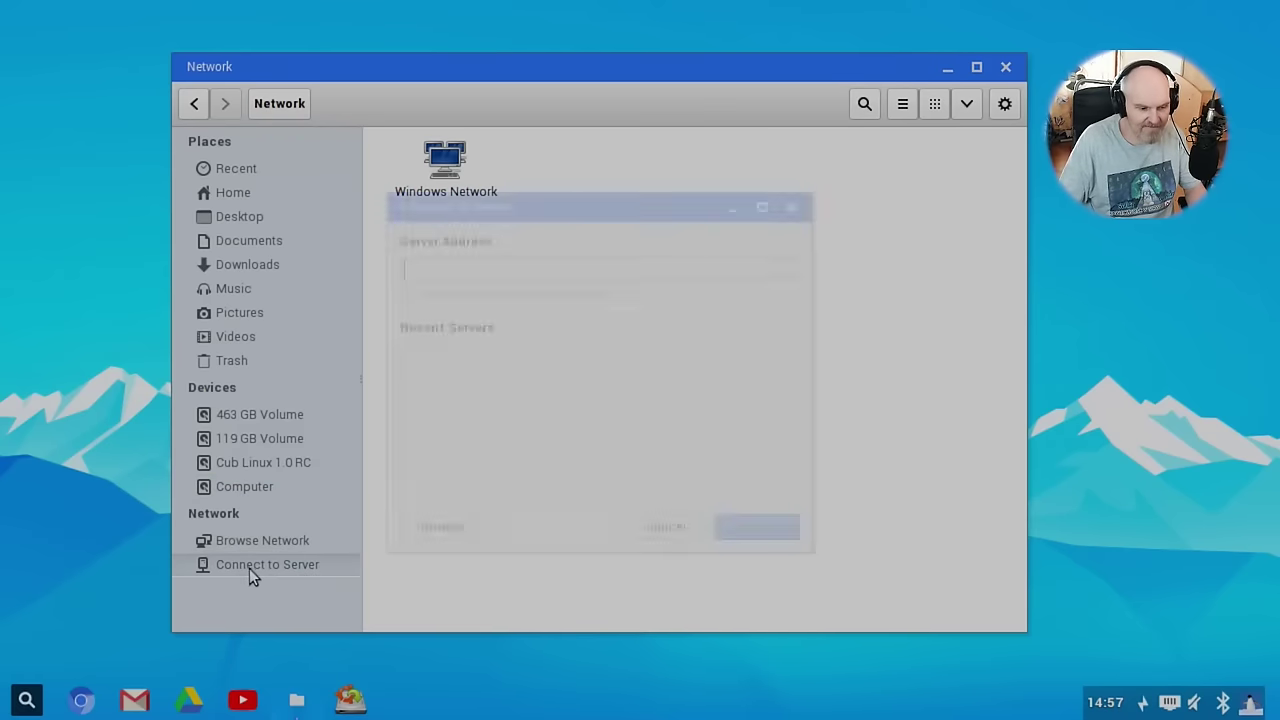
left_click(666, 526)
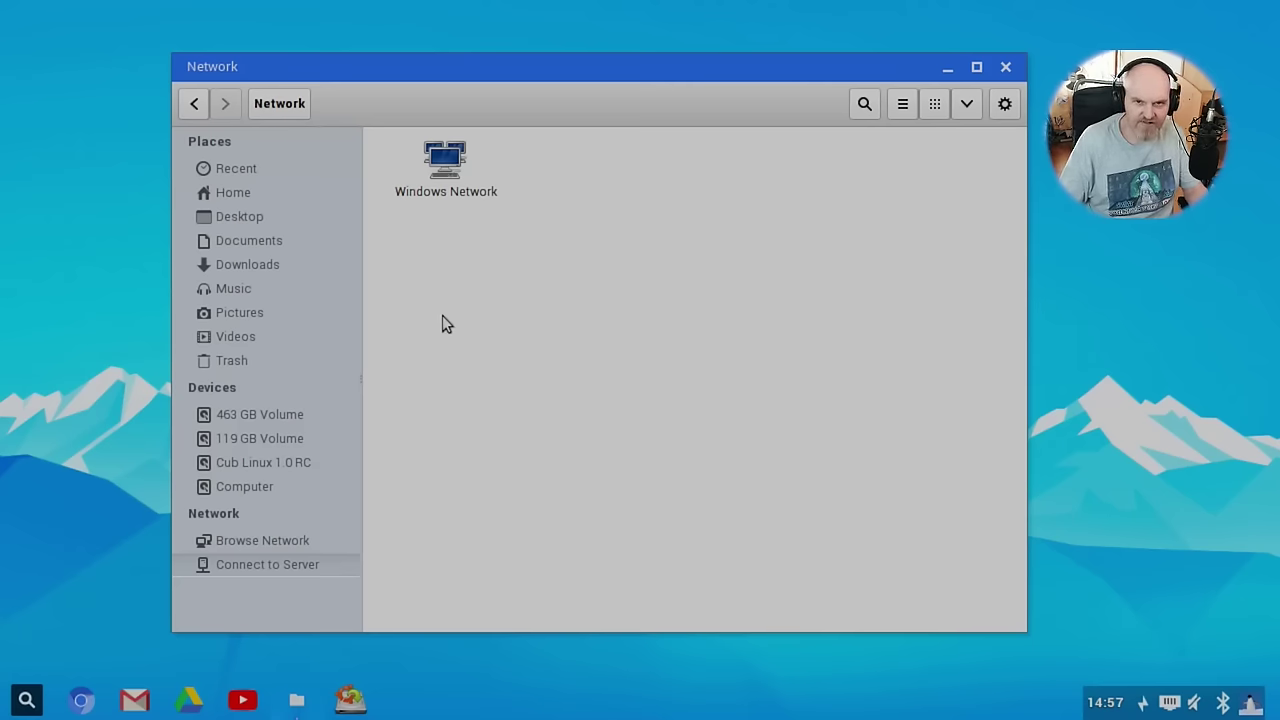
- Look through the Desktop and Documents folders and return to the Home folder
left_click(270, 218)
left_click(289, 106)
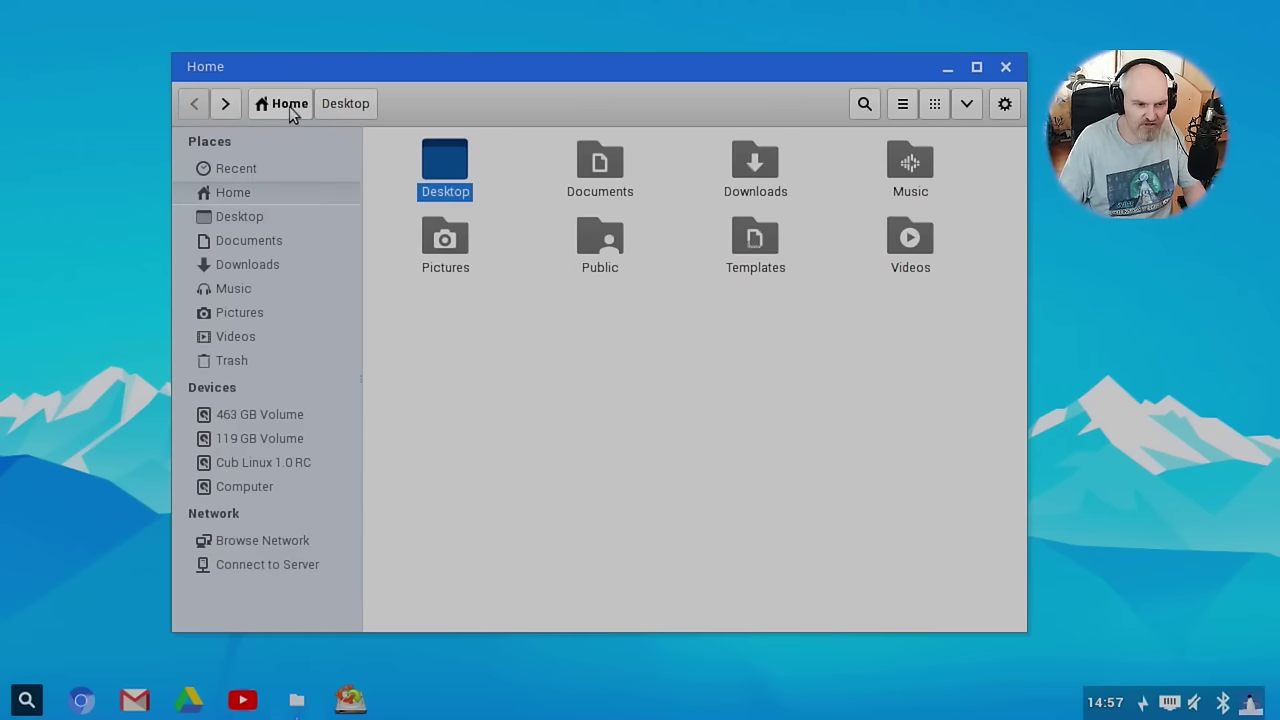
left_click(280, 188)
left_click(251, 232)
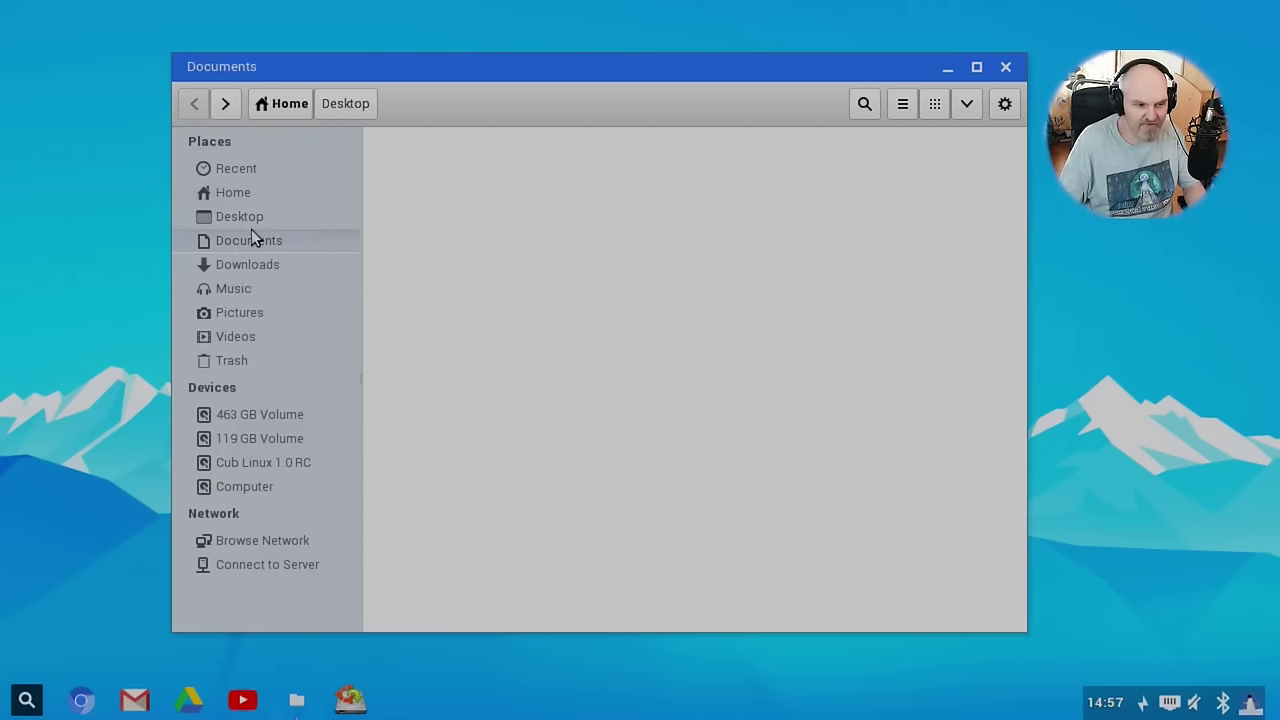
left_click(279, 216)
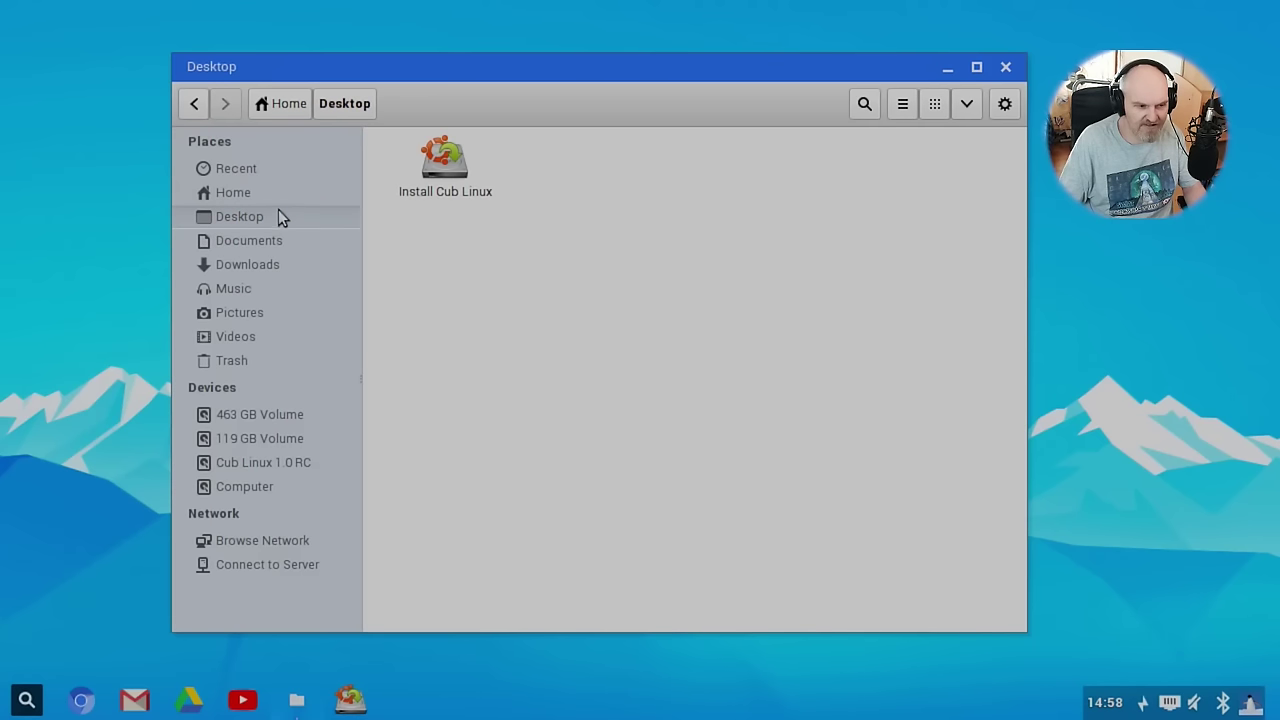
left_click(282, 197)
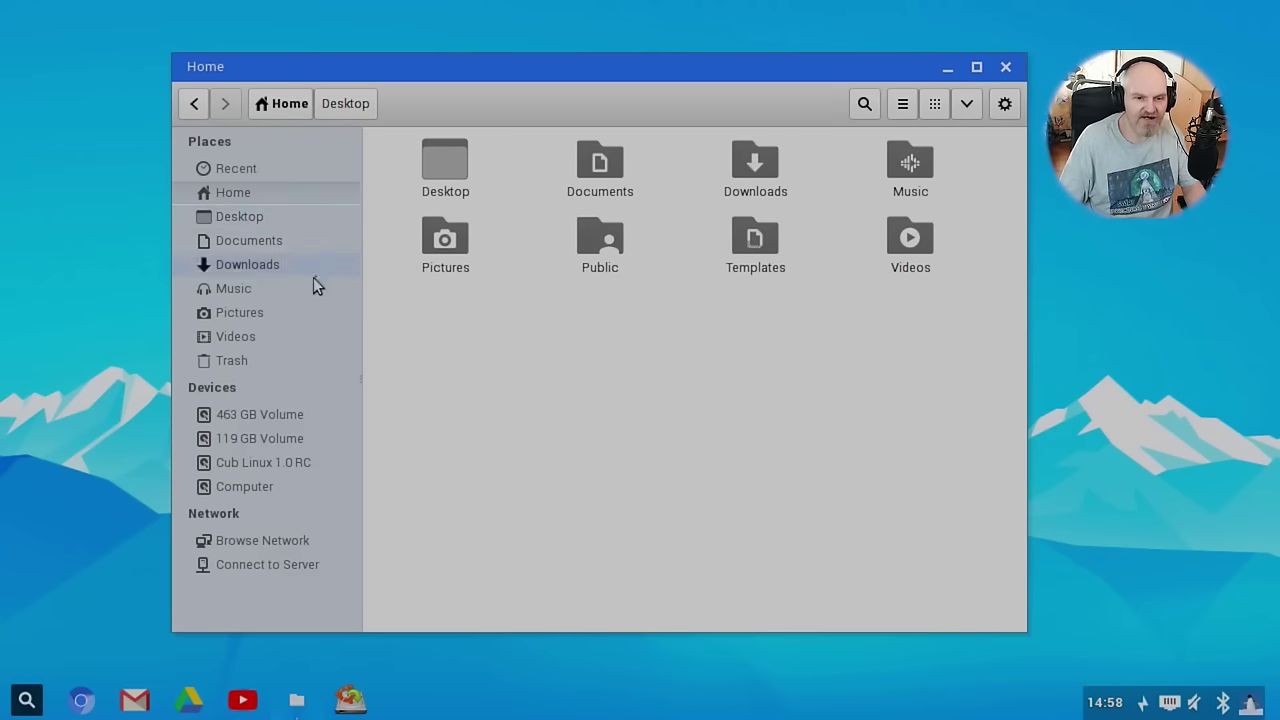
- Go through the Music, Pictures and Videos folders, ending in the Trash
left_click(261, 292)
left_click(256, 311)
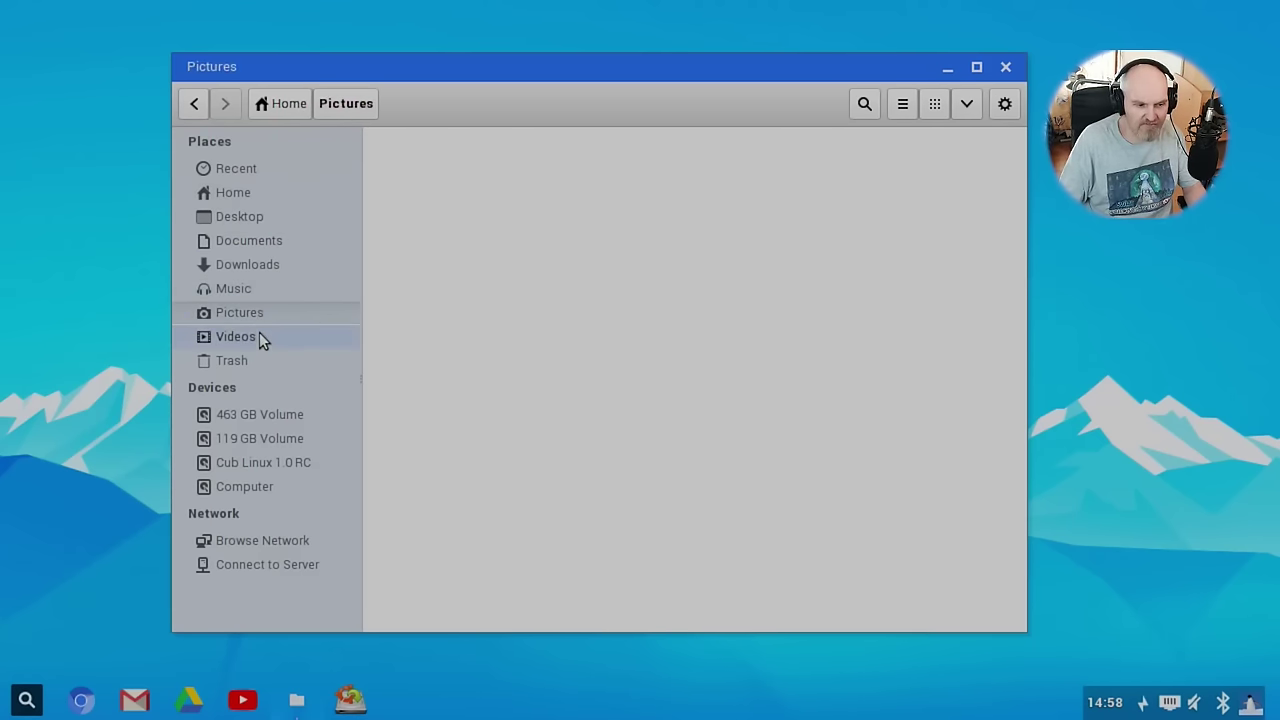
left_click(259, 336)
left_click(257, 359)
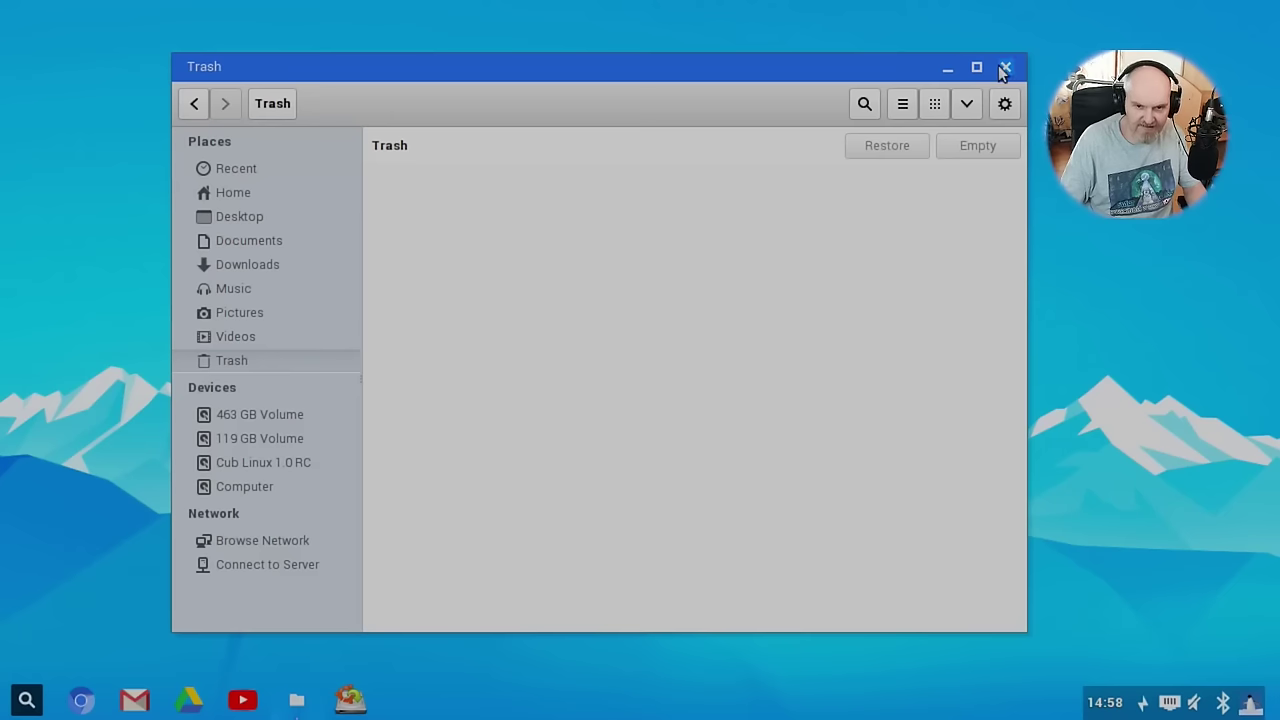
- Review the view and sorting options for the Trash without changing them, and return to the Home folder
left_click(967, 104)
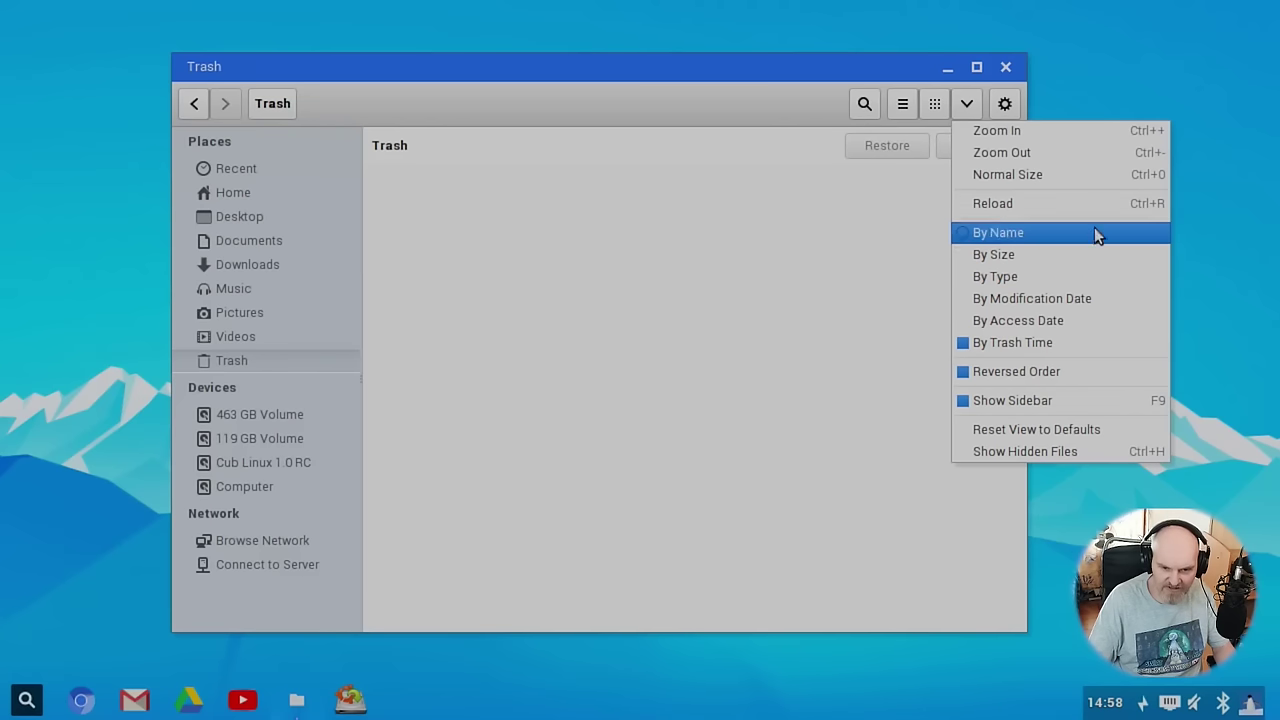
left_click(938, 112)
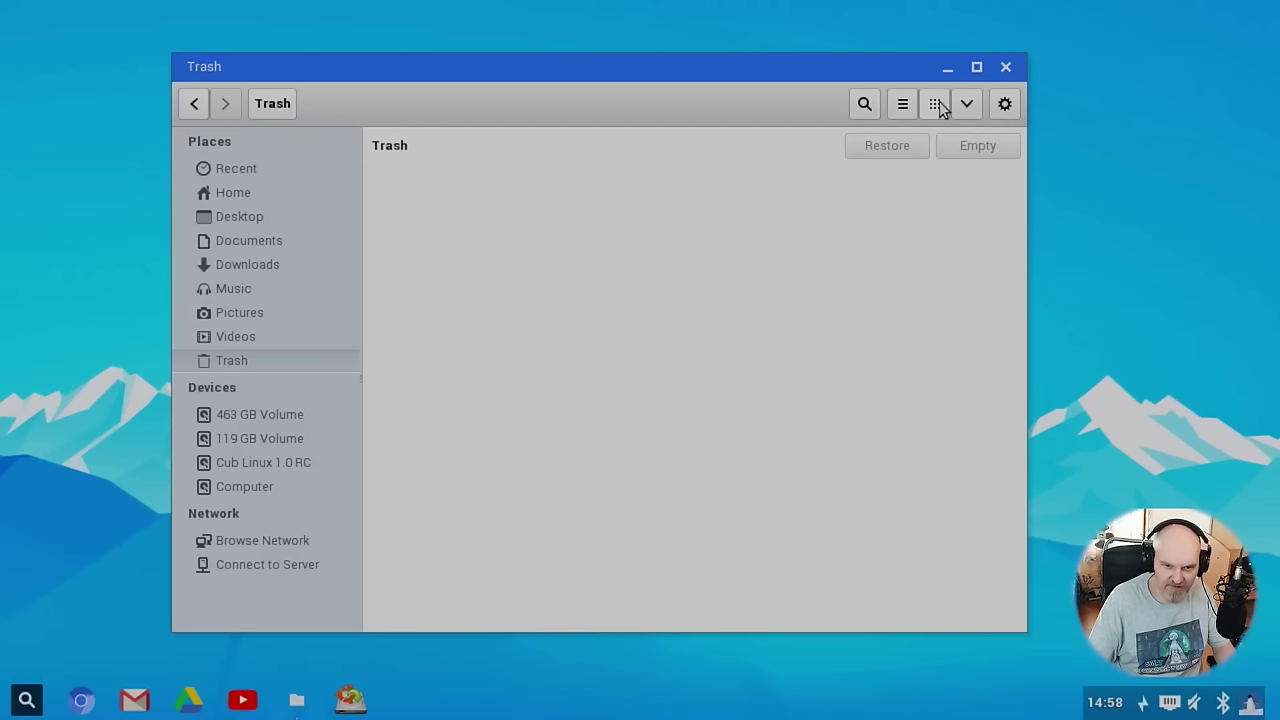
left_click(246, 176)
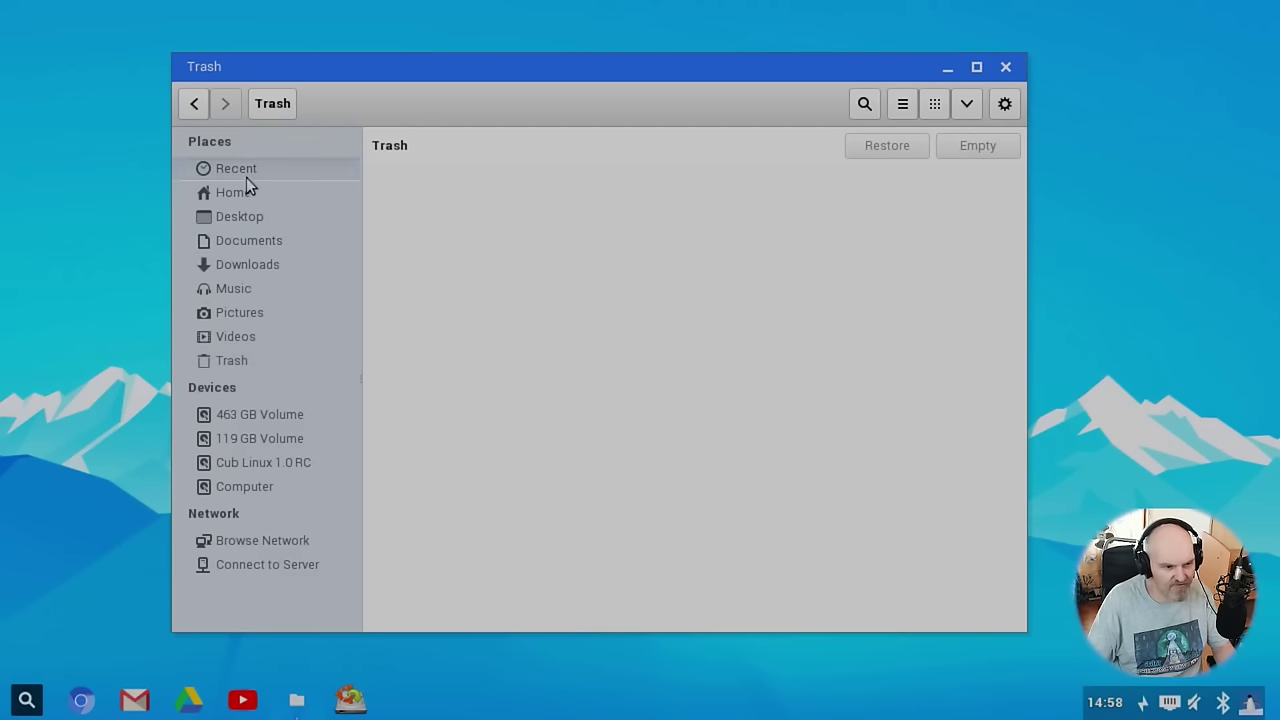
left_click(252, 192)
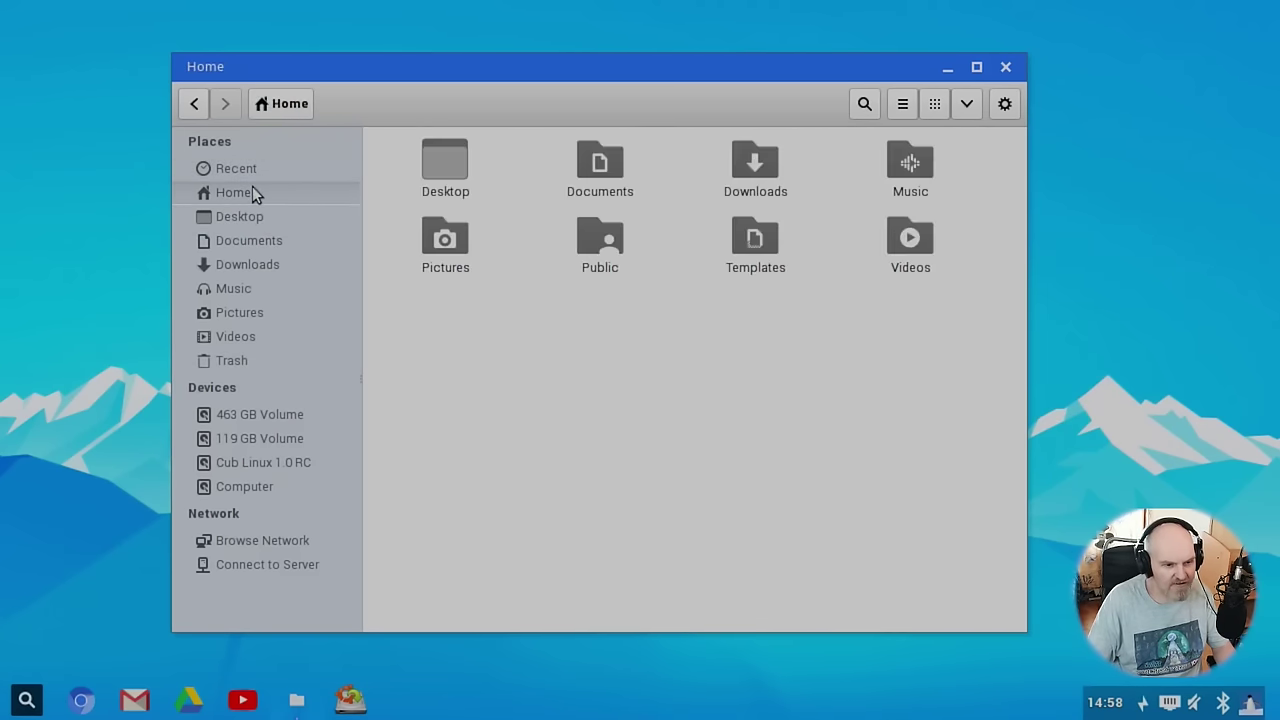
- Try the list and icon views on the Home folder, leaving it in list view
left_click(903, 111)
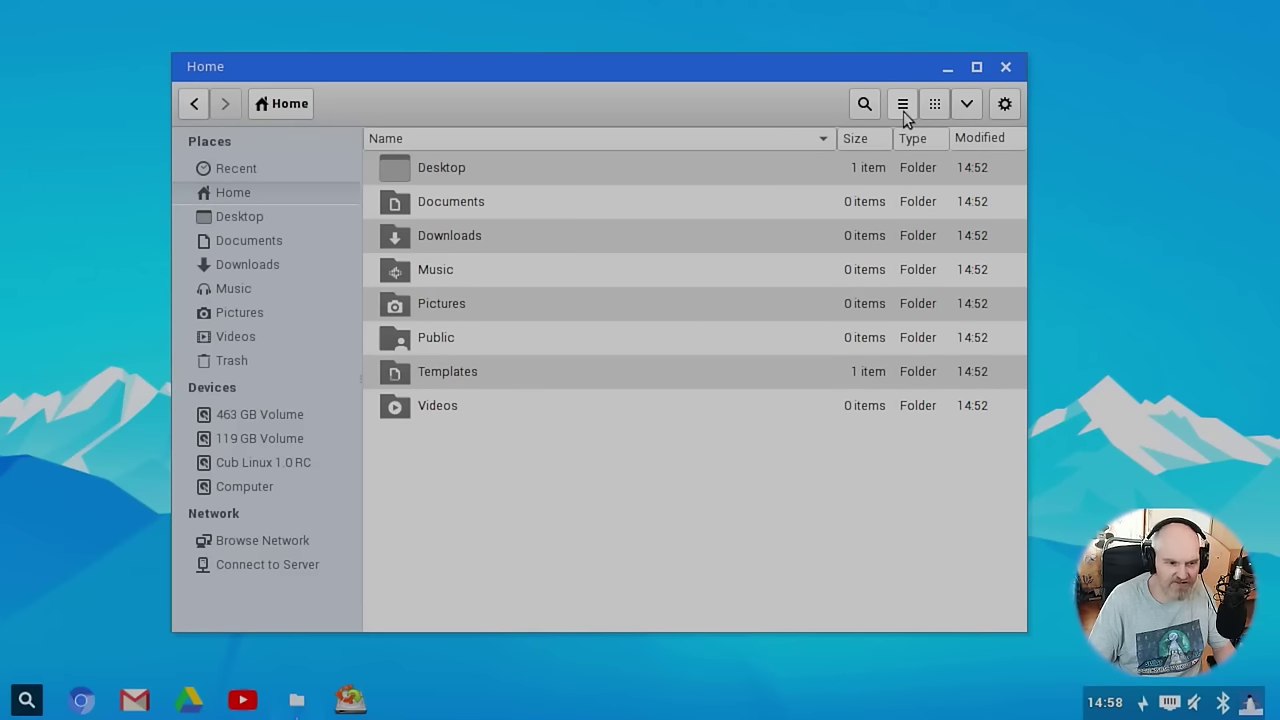
left_click(940, 112)
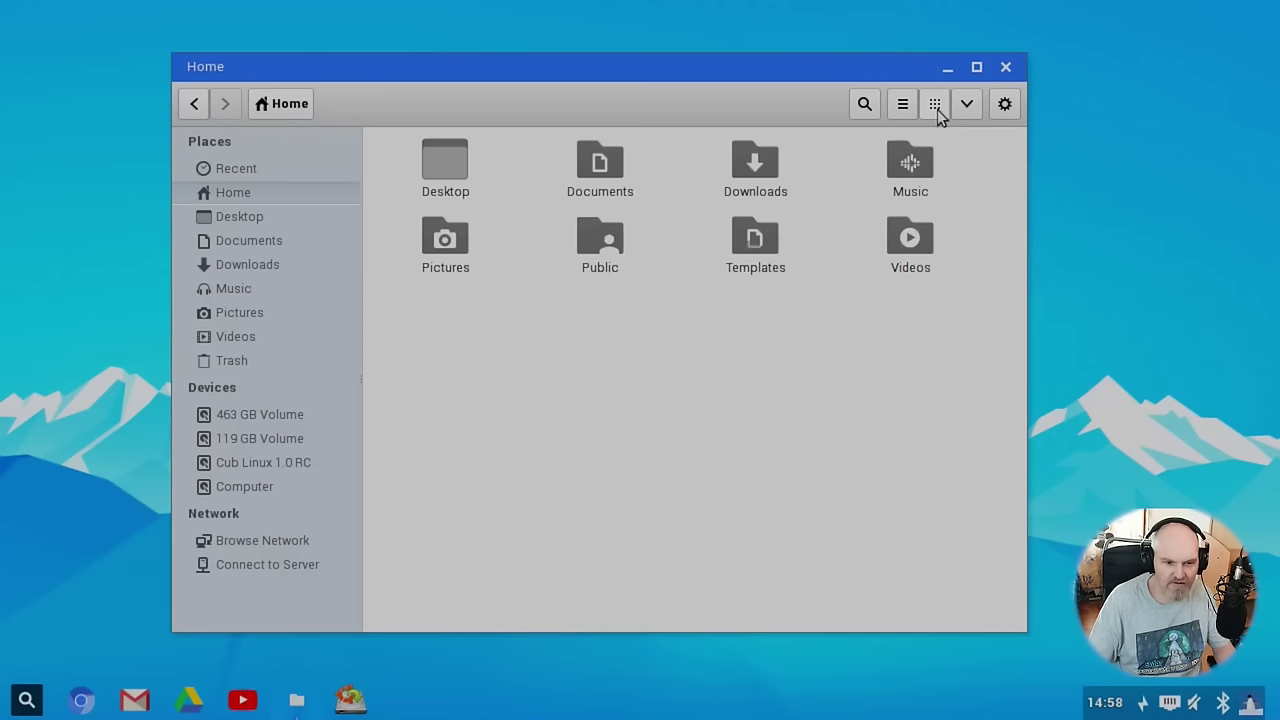
left_click(902, 112)
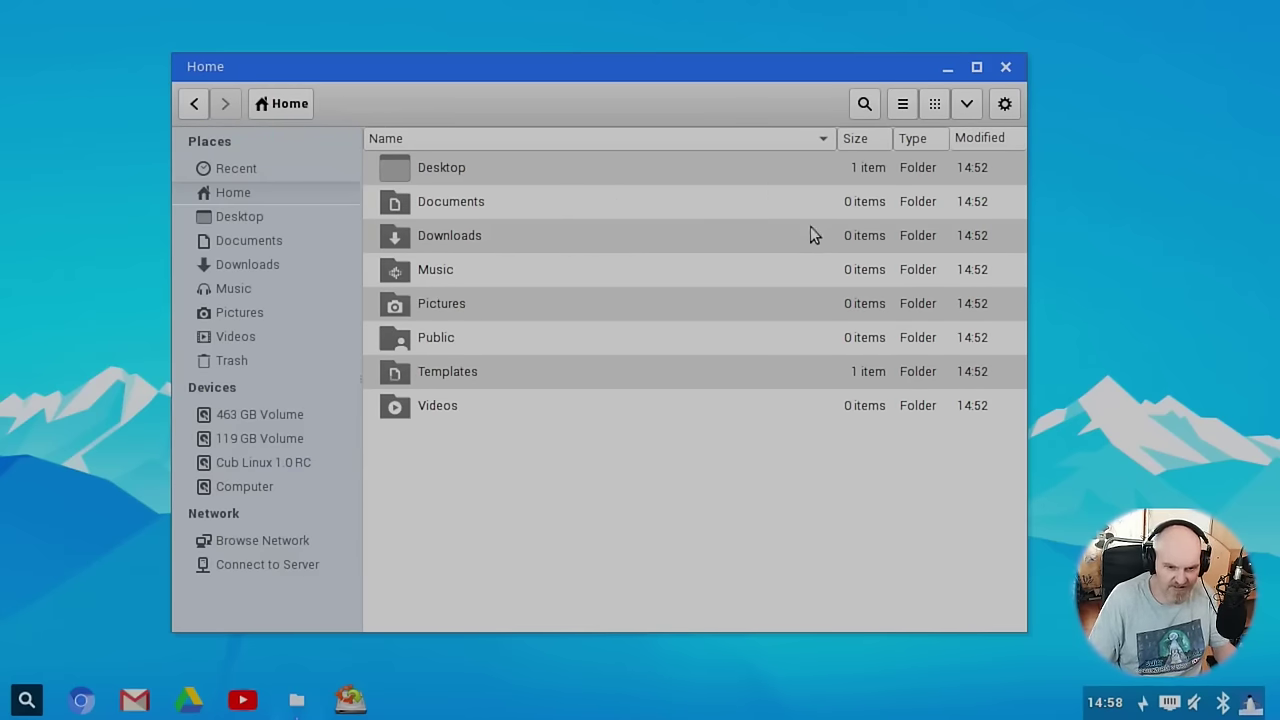
- Open a terminal at the Home folder using the file manager's Open in Terminal option
left_click(1002, 108)
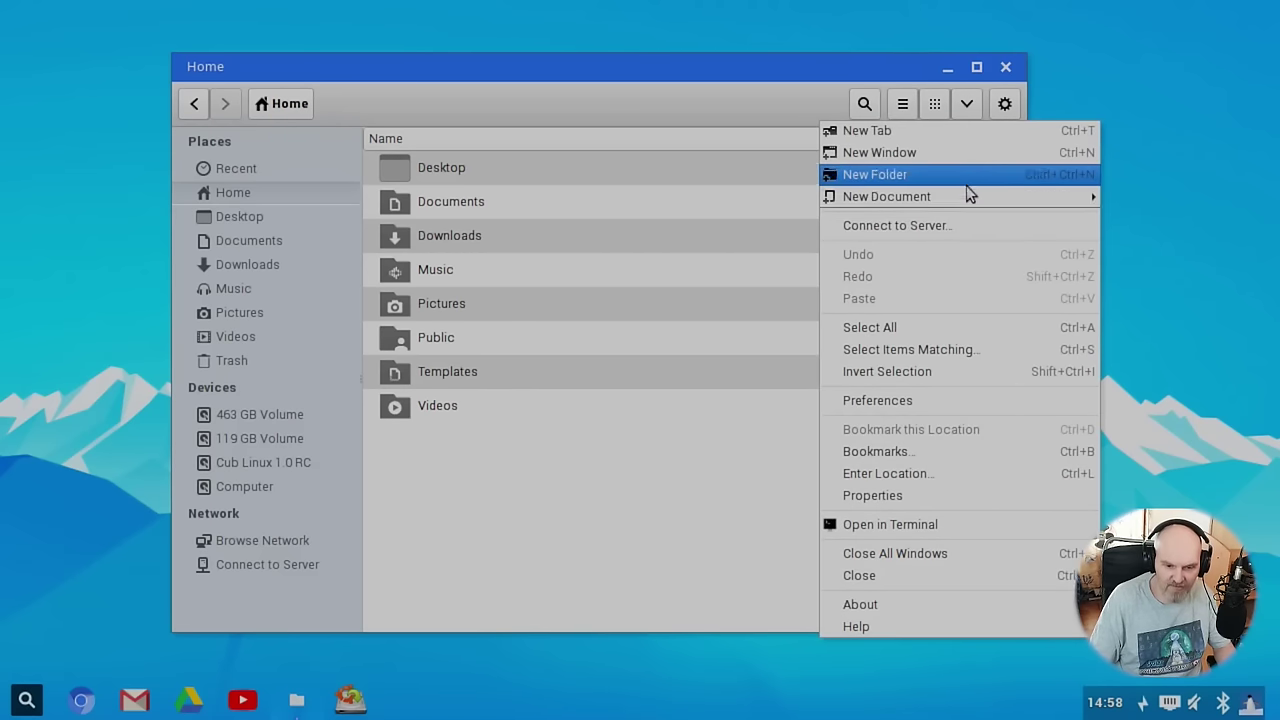
left_click(962, 522)
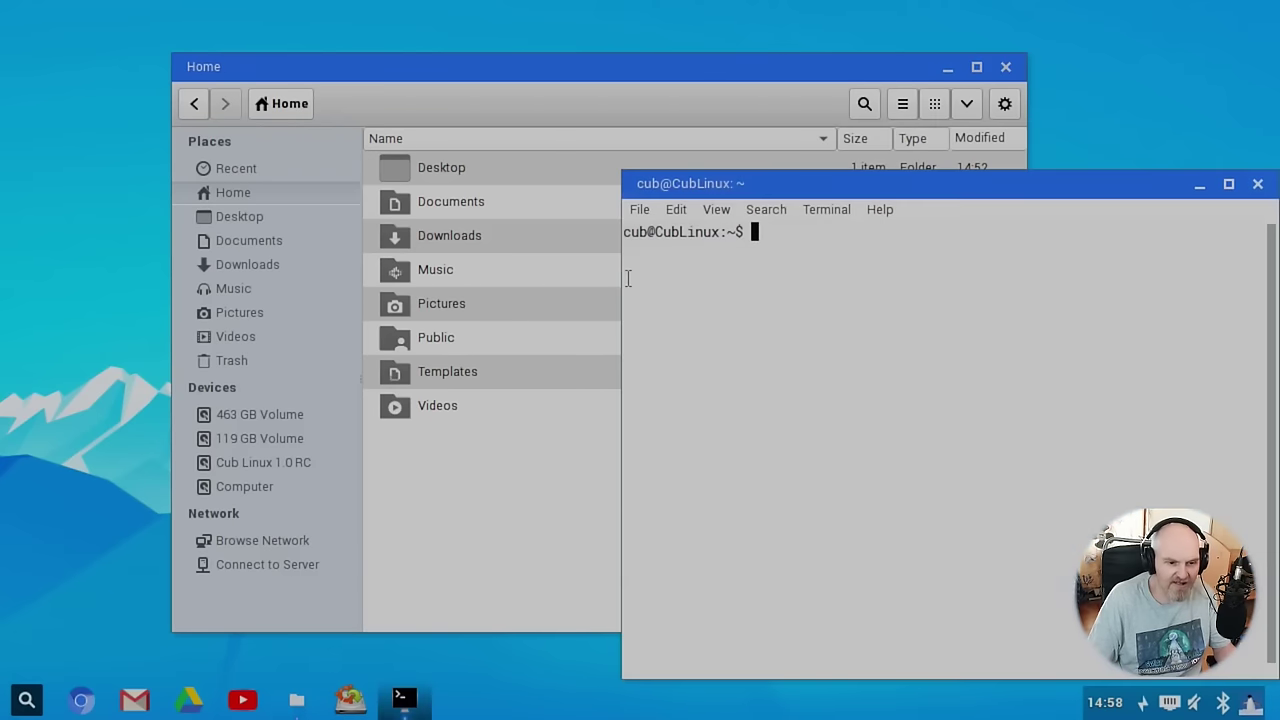
- Maximize the terminal window and try the command "inx i -G"
left_click_drag(779, 184, 1049, 10)
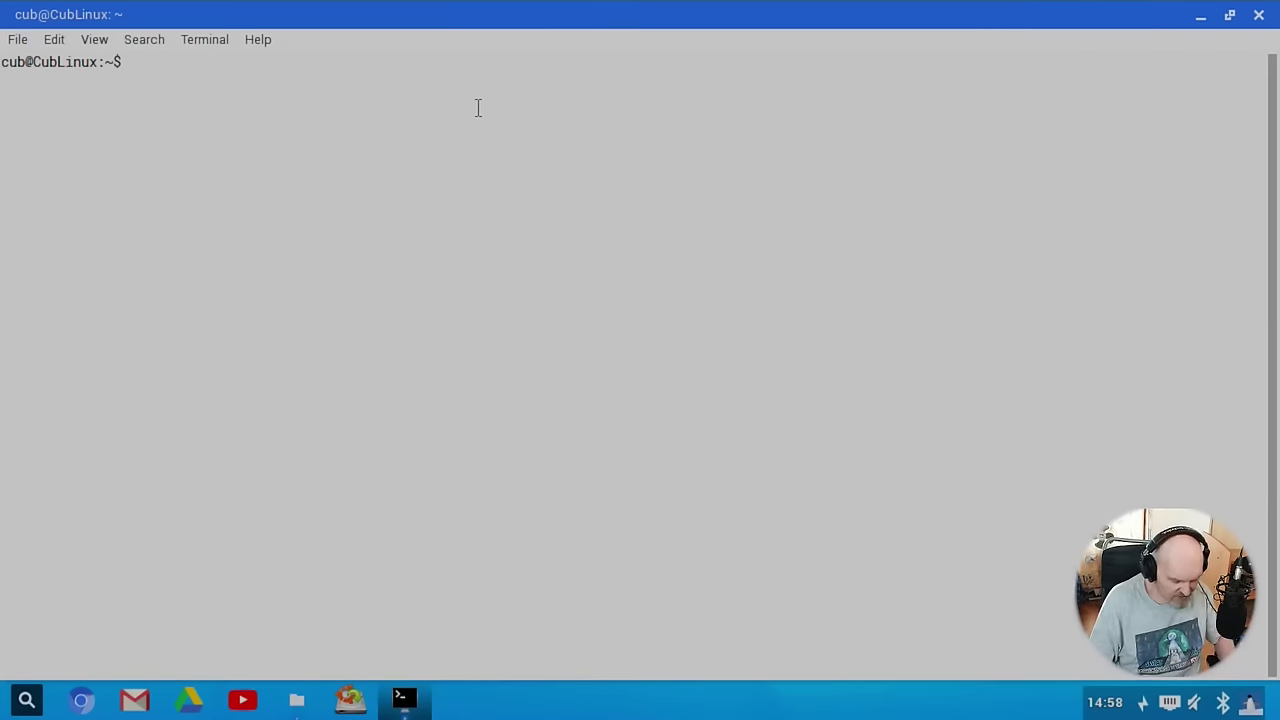
type("inx i -")
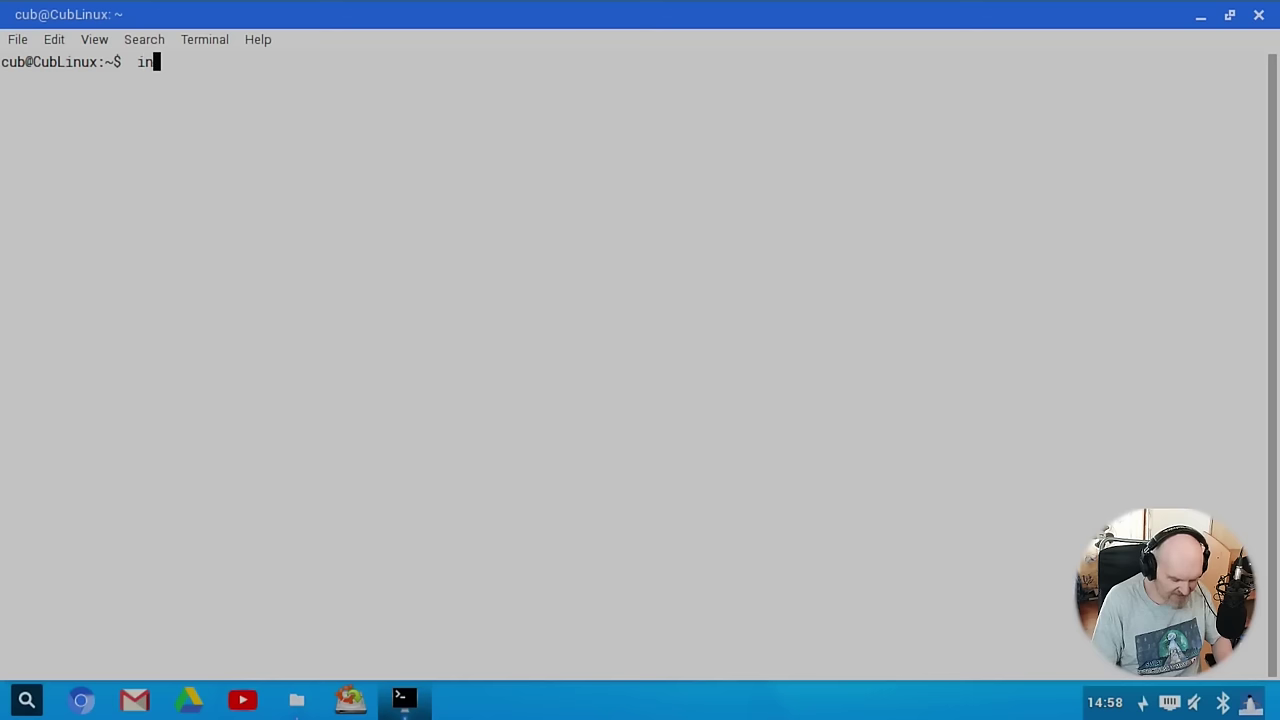
type("G")
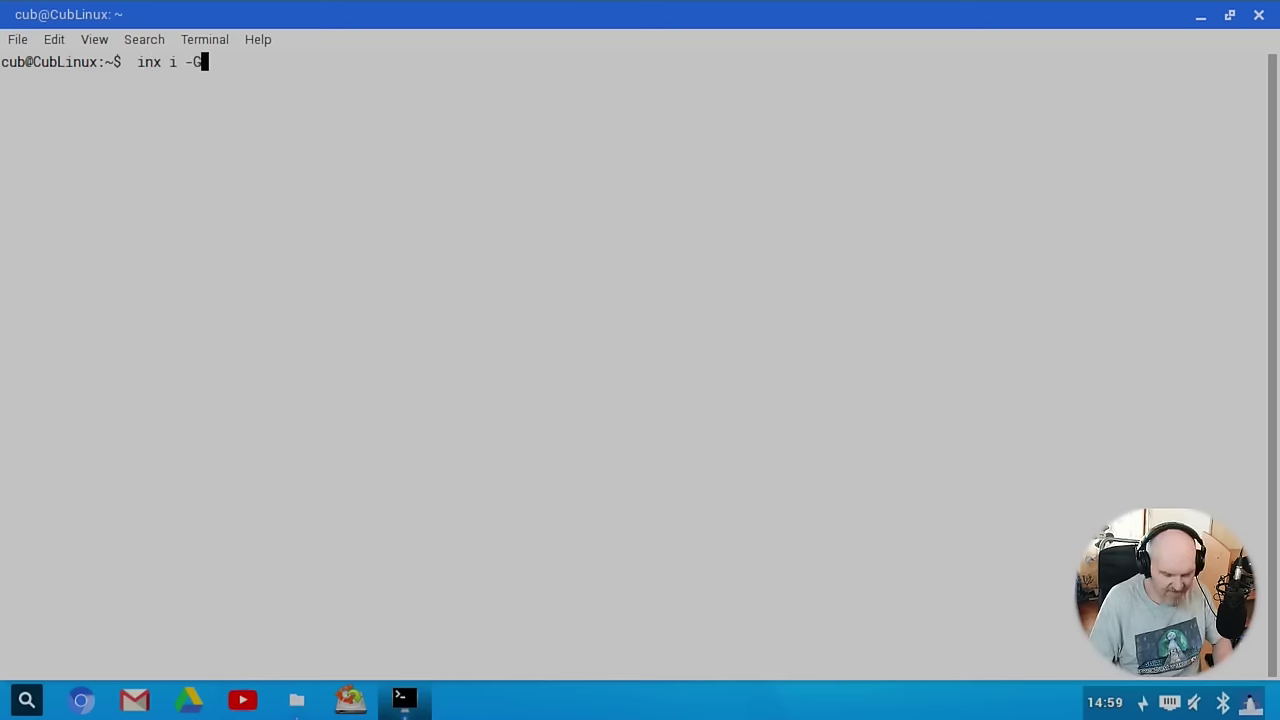
key("Return")
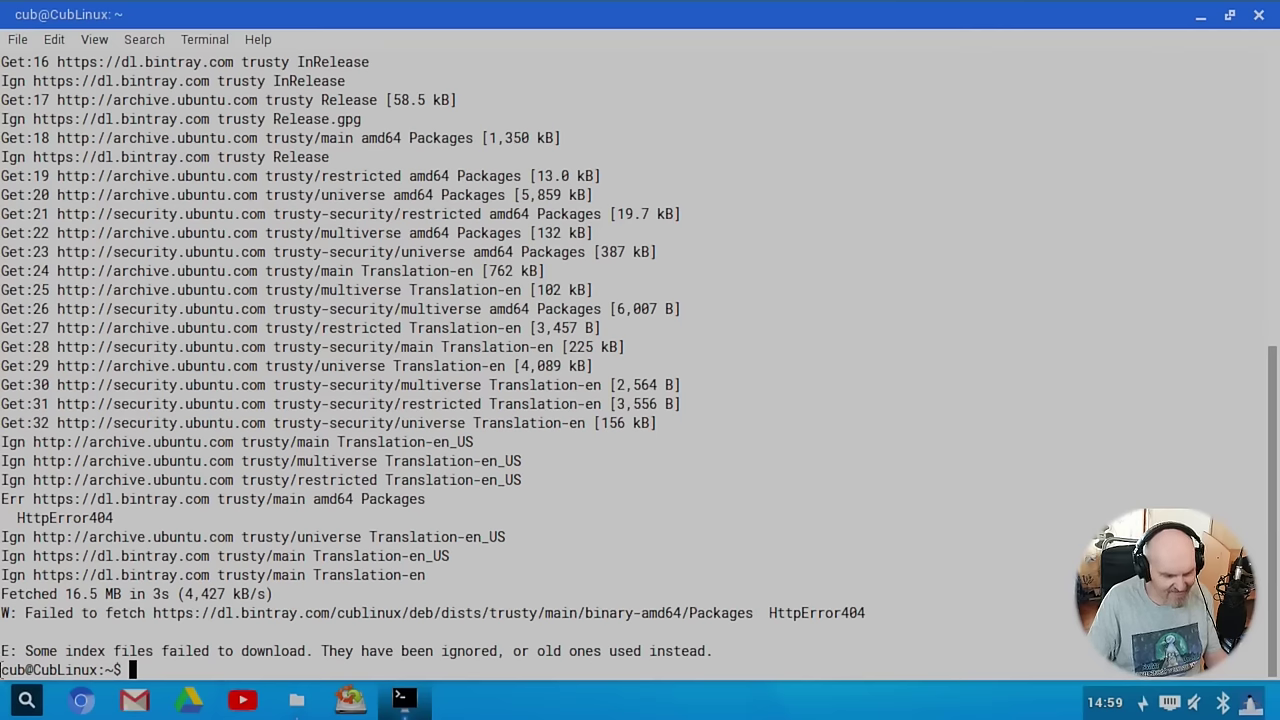
- Try to display the graphics information with the corrected command "inxi -G"
type("inxi -")
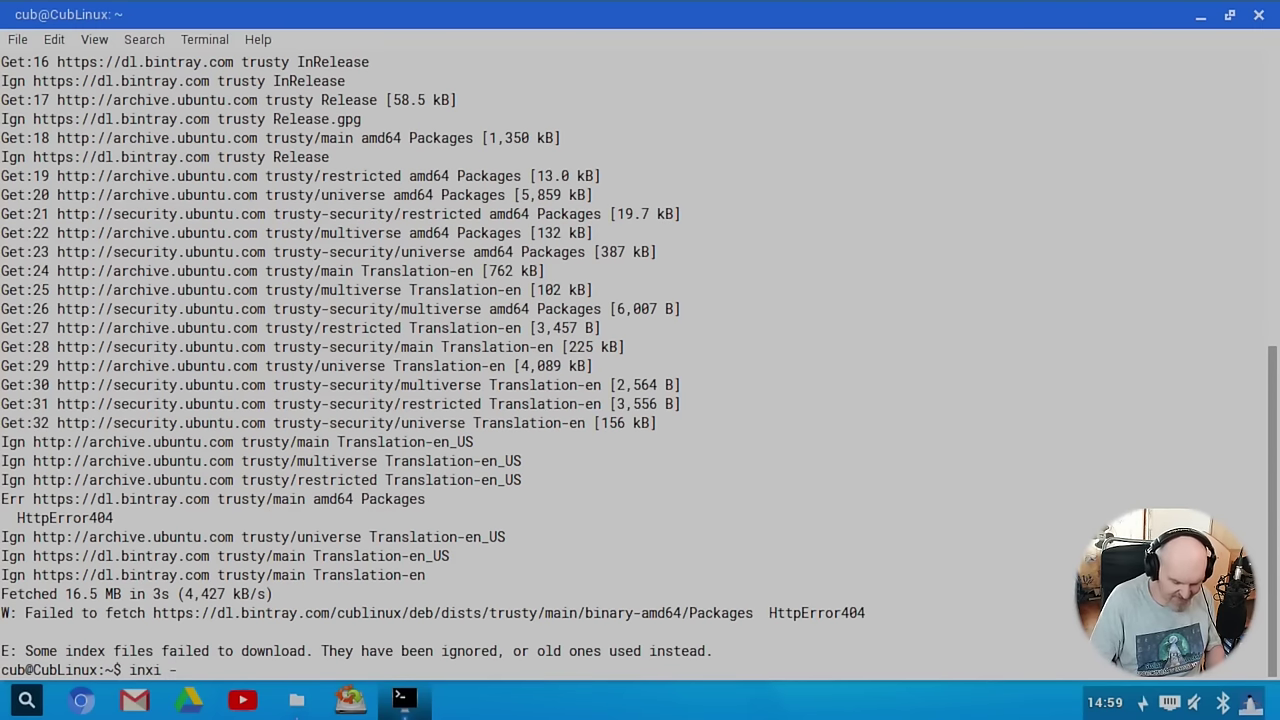
type("G")
key("Return")
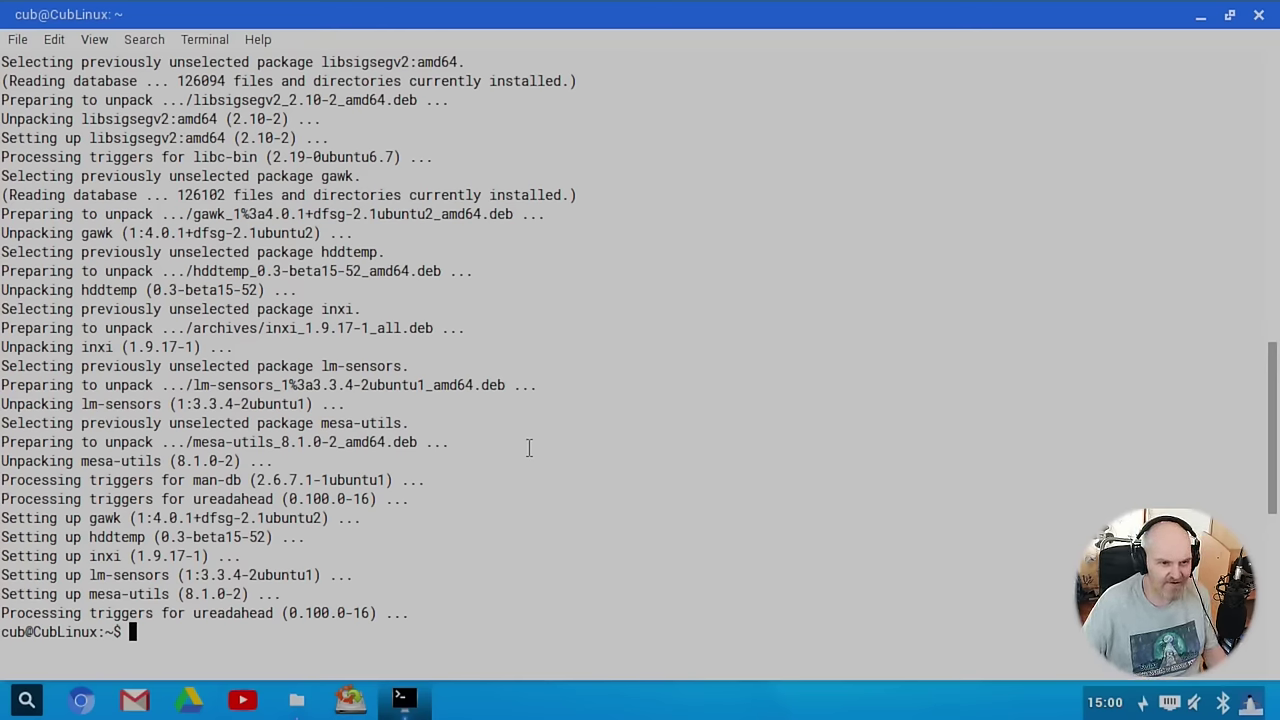
type("neofetch")
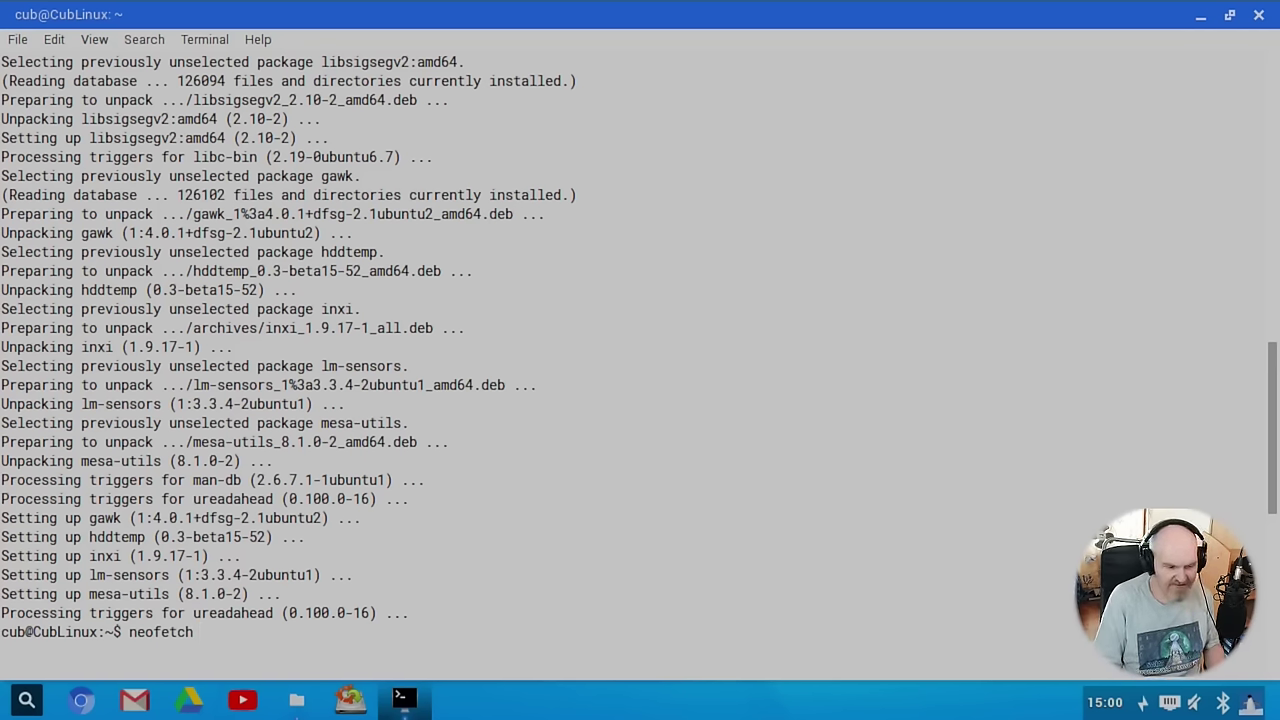
key("BackSpace")
key("BackSpace")
key("BackSpace")
key("BackSpace")
key("BackSpace")
key("BackSpace")
key("BackSpace")
key("BackSpace")
key("BackSpace")
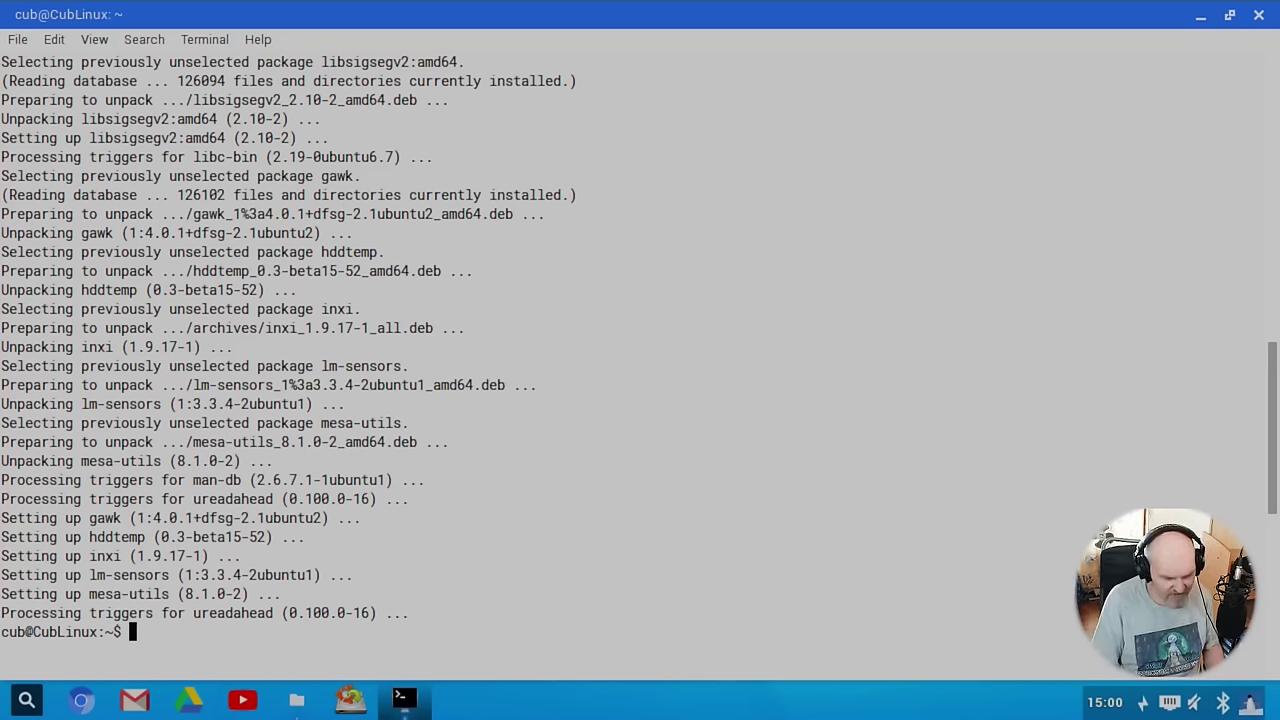
- Run "inxi -G" again with inxi installed and highlight the graphics card and renderer lines of its output
type("inxi ")
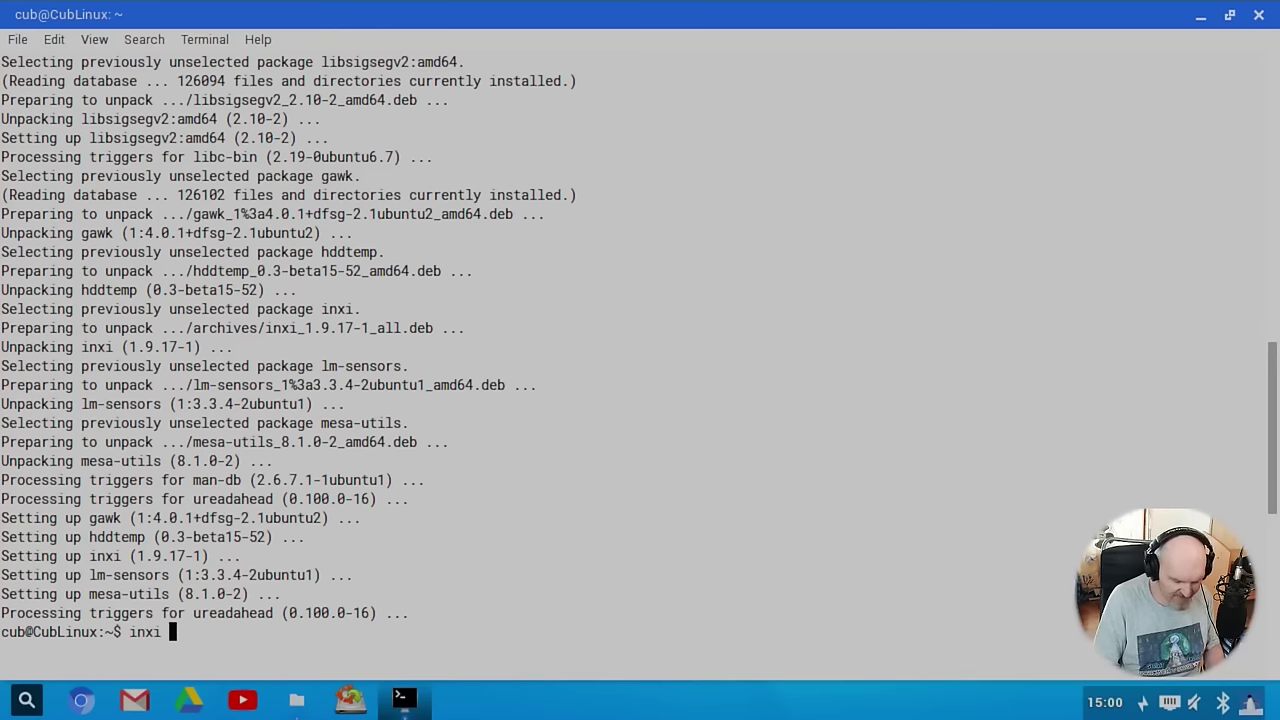
type("-G")
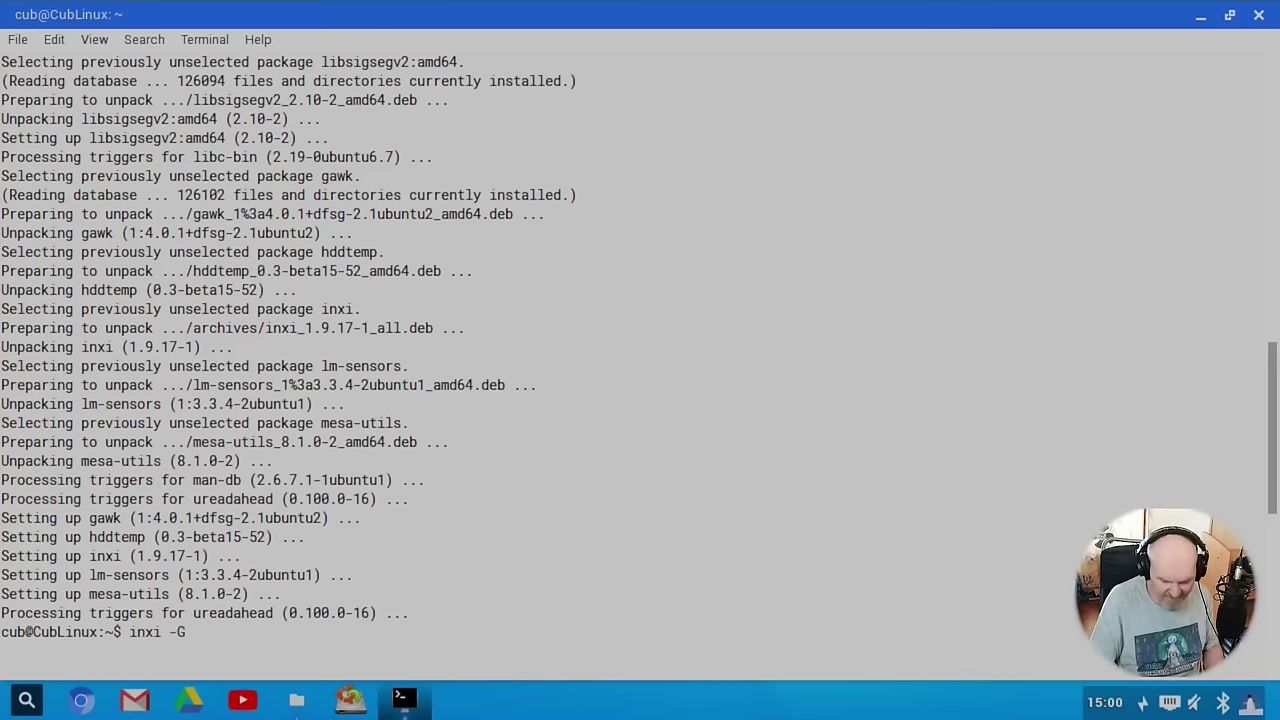
key("Return")
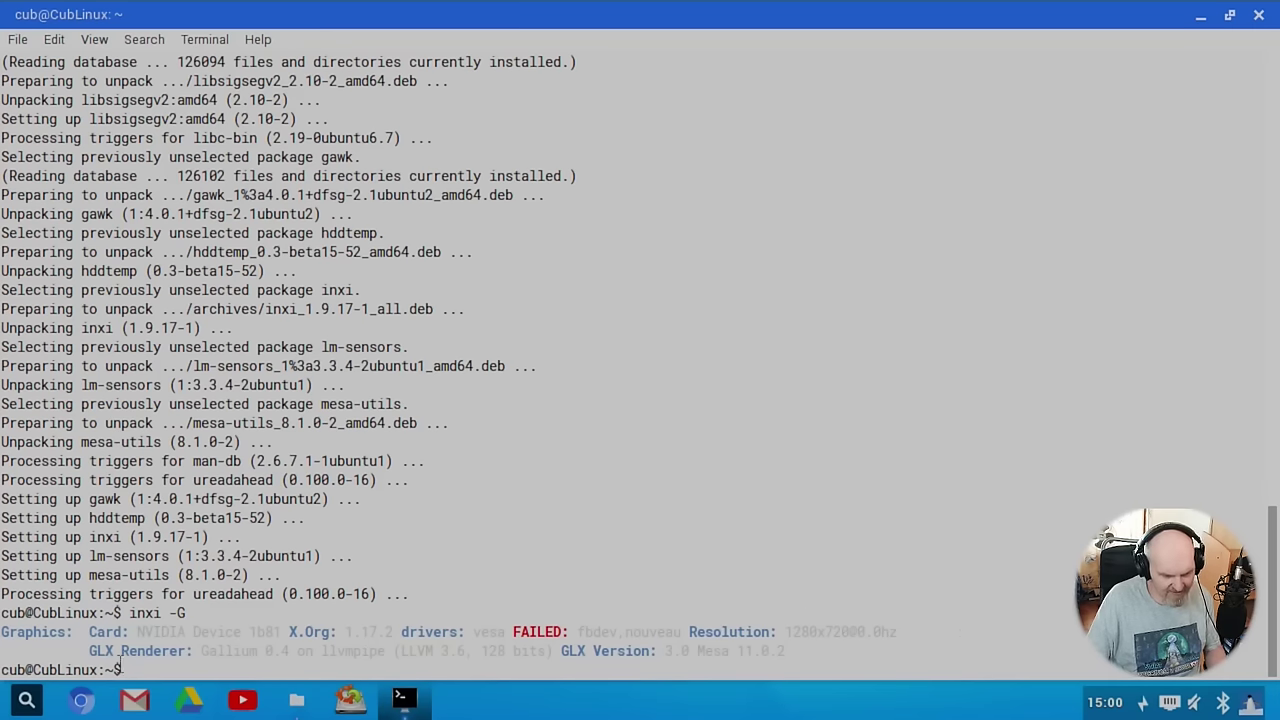
left_click_drag(2, 631, 900, 656)
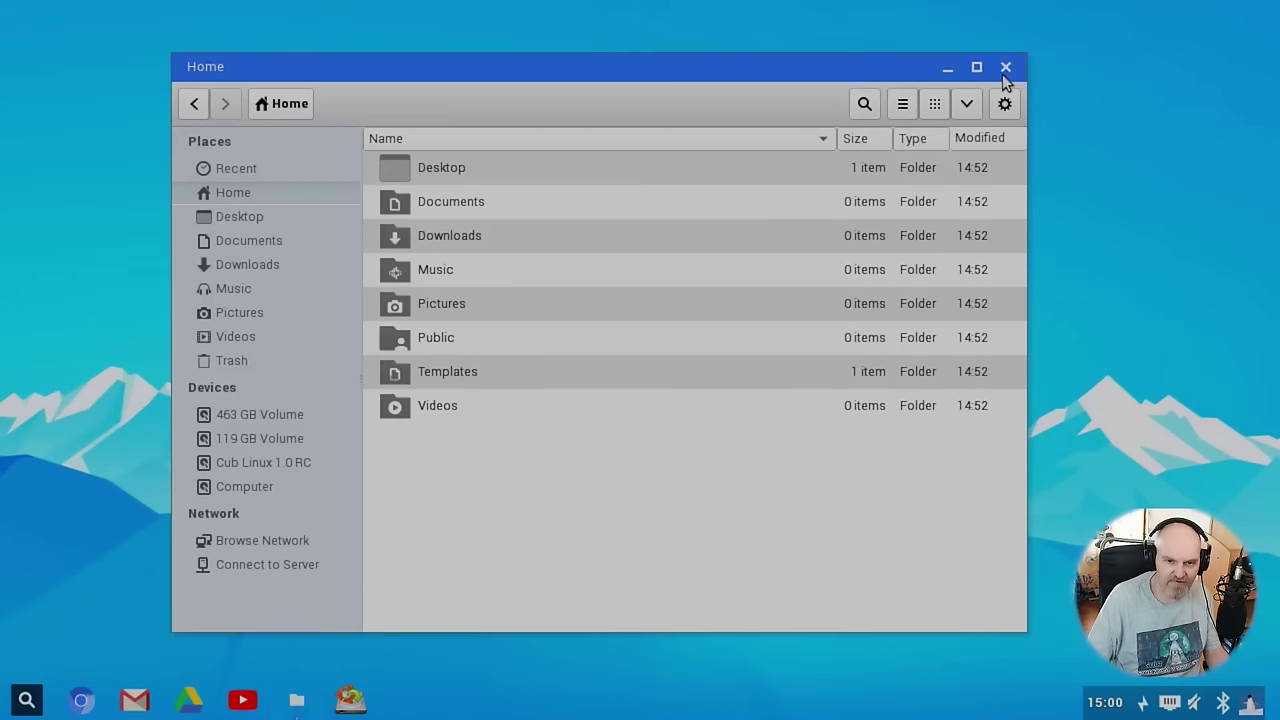
- Close the Home folder window, then view the desktop's context menu and dismiss it without choosing an option
left_click(1004, 74)
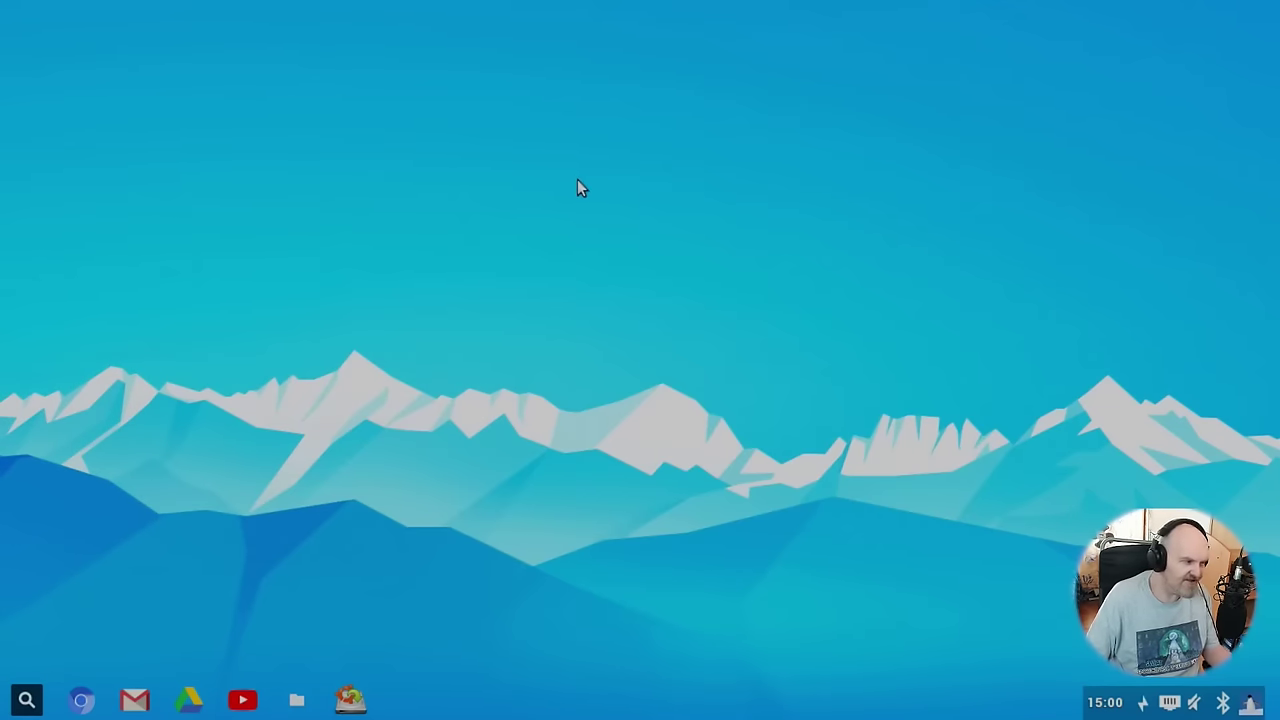
right_click(485, 55)
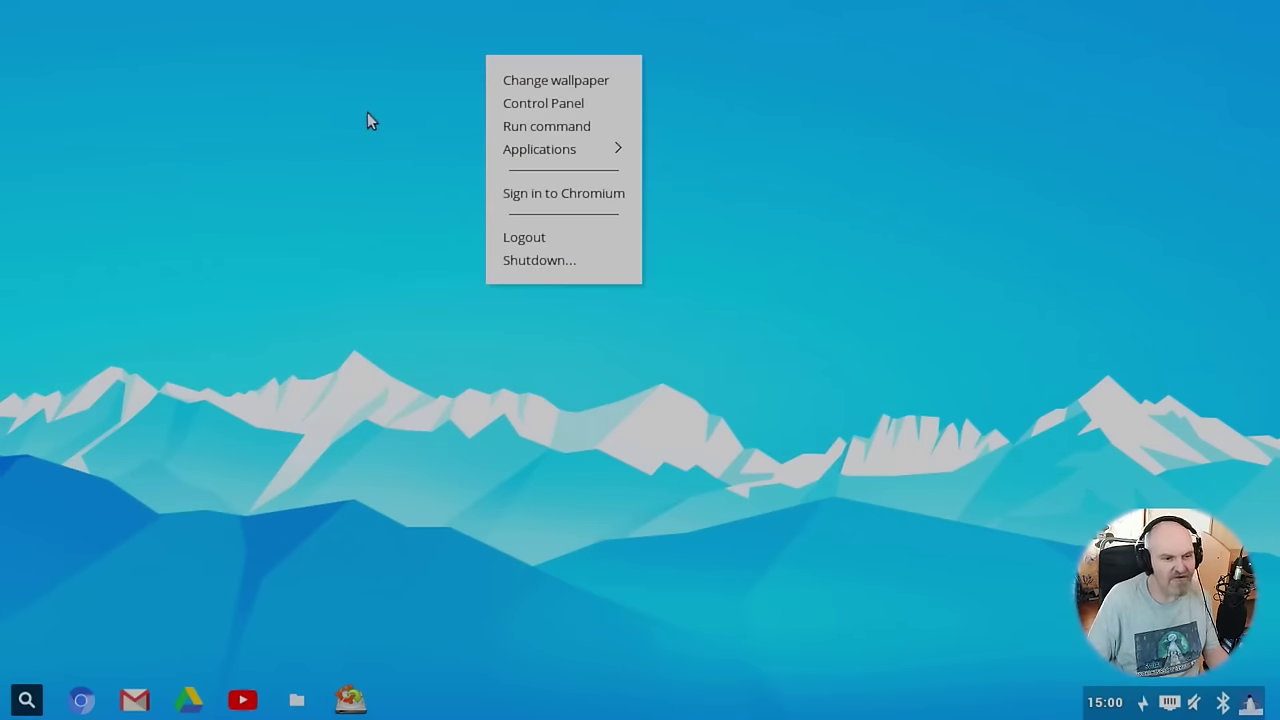
left_click(414, 421)
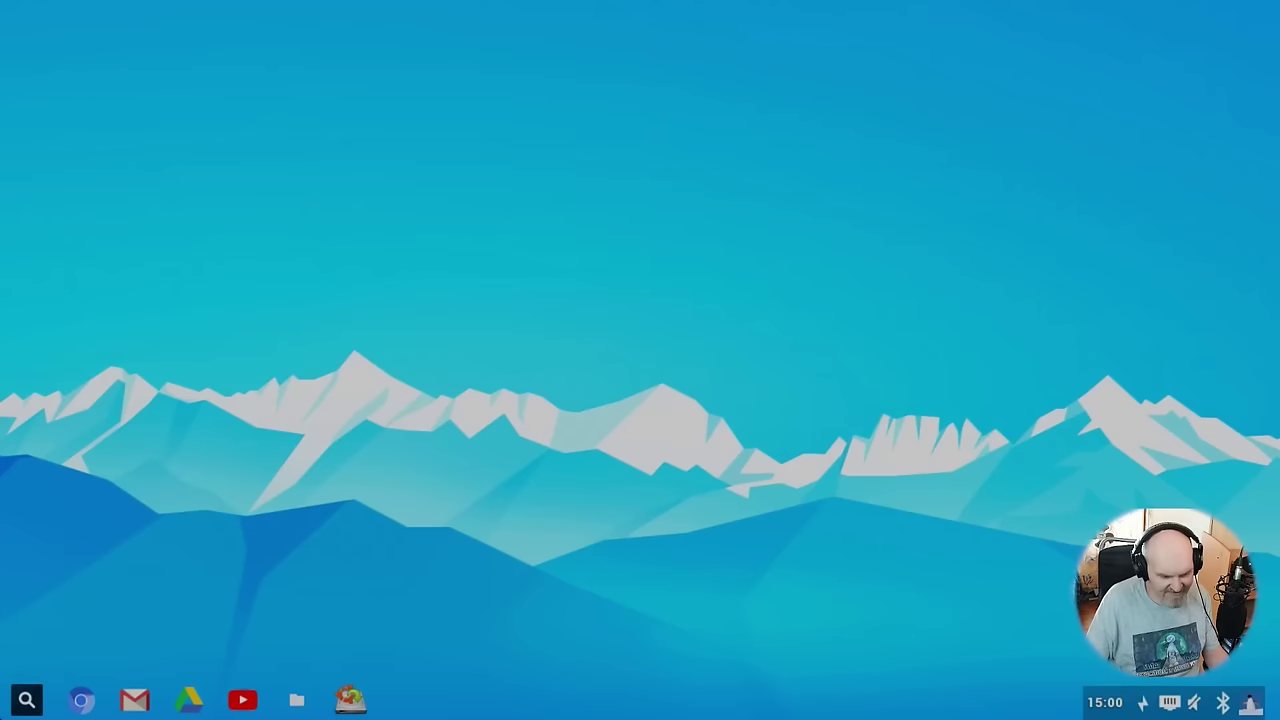
- Open the YouTube, Google Drive and Gmail web apps in turn, followed by the Chromium web browser
left_click(243, 701)
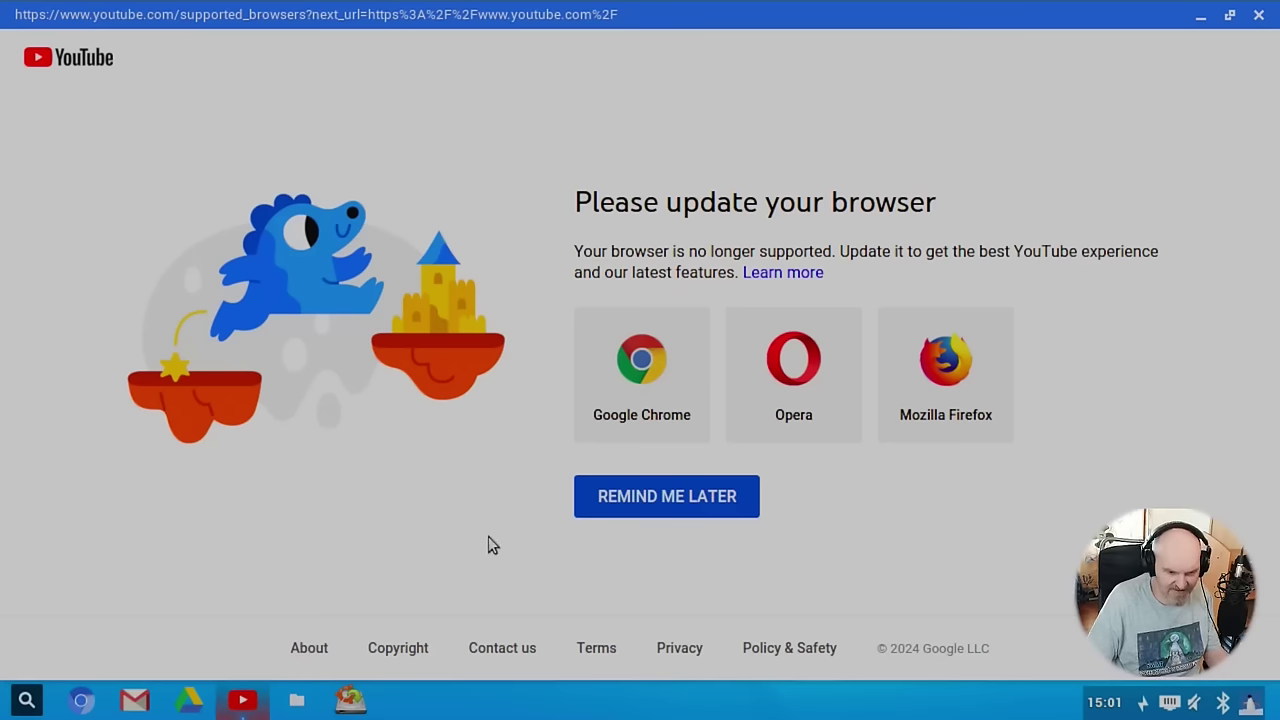
left_click(185, 701)
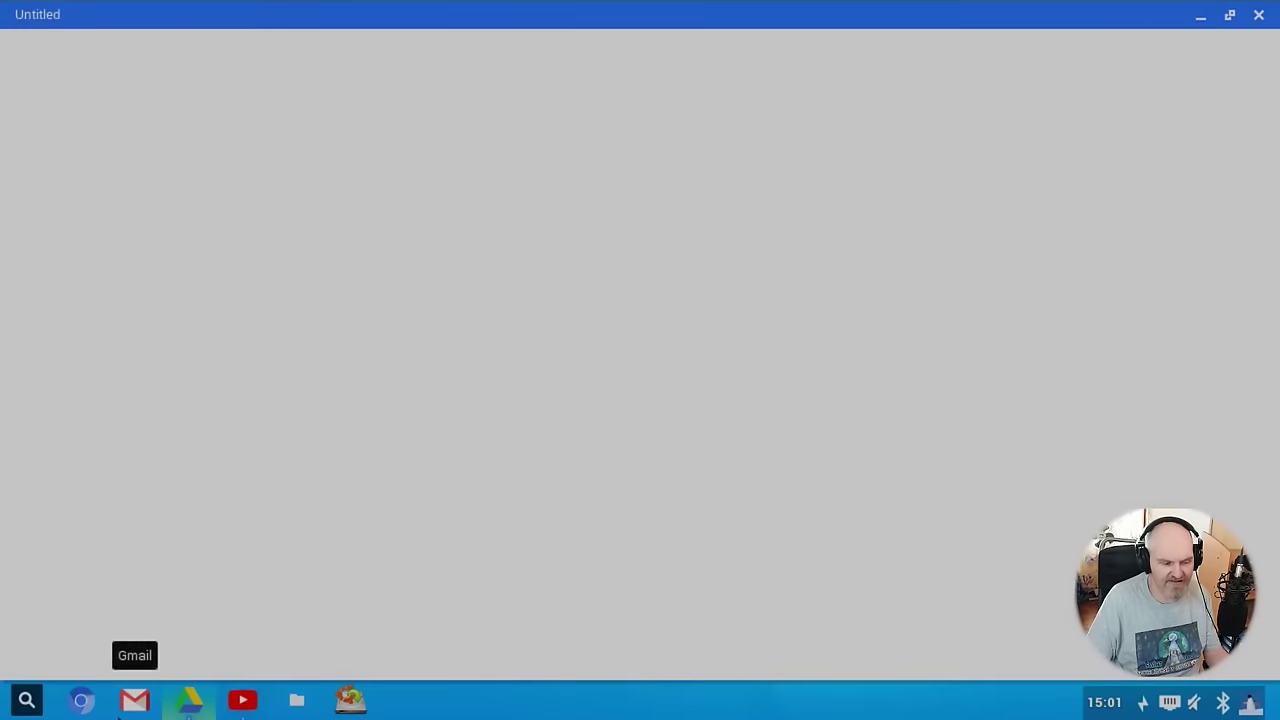
left_click(133, 703)
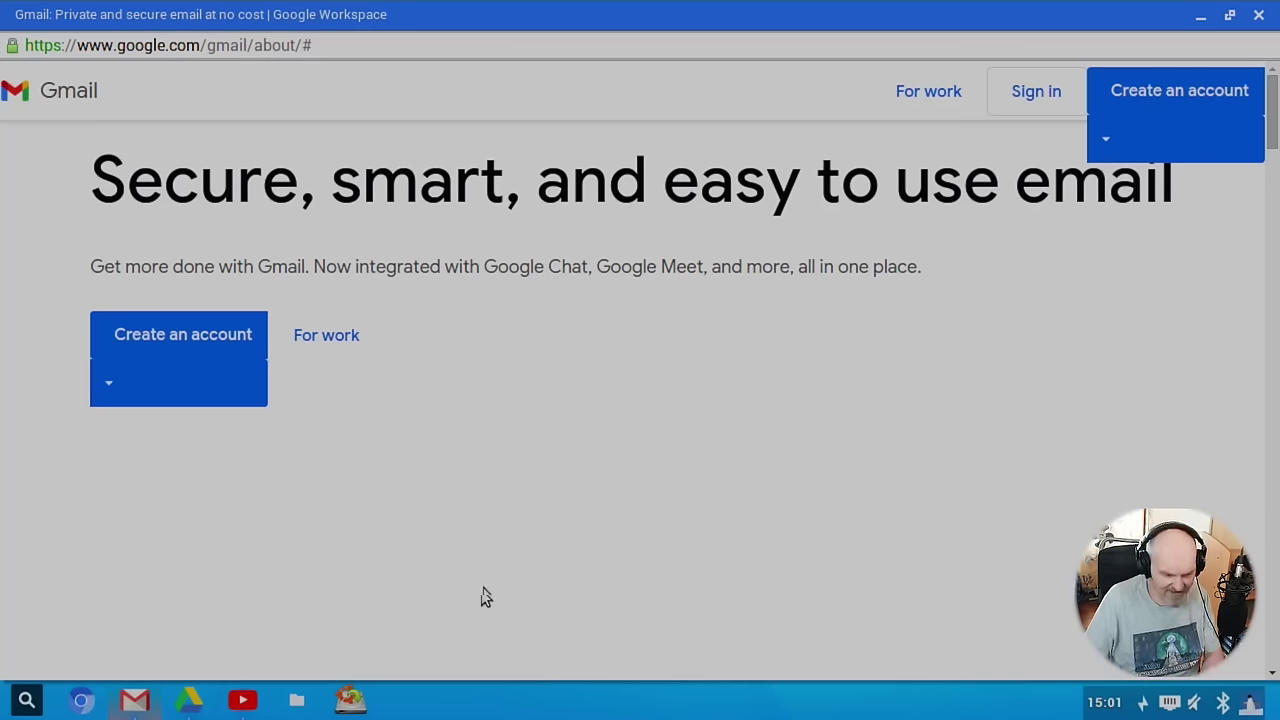
left_click(79, 699)
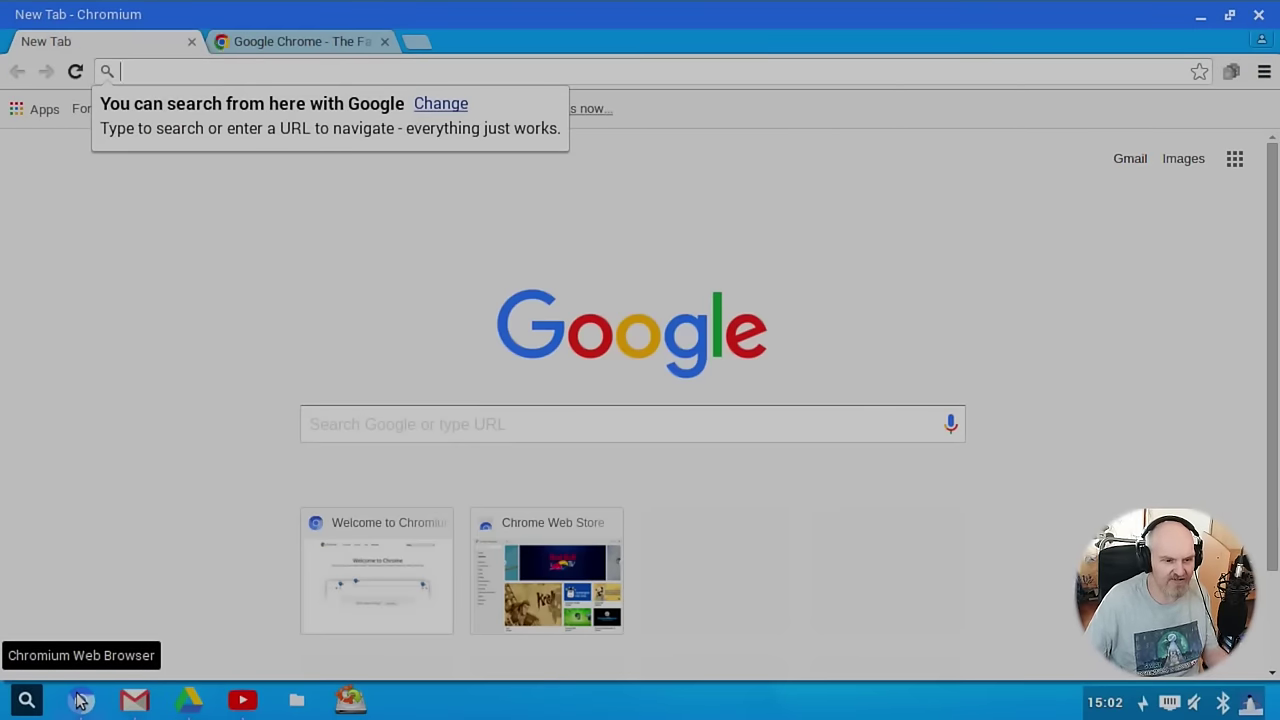
- Load swiatlinuksa.pl in the browser tab that holds the Google Chrome page
left_click(325, 45)
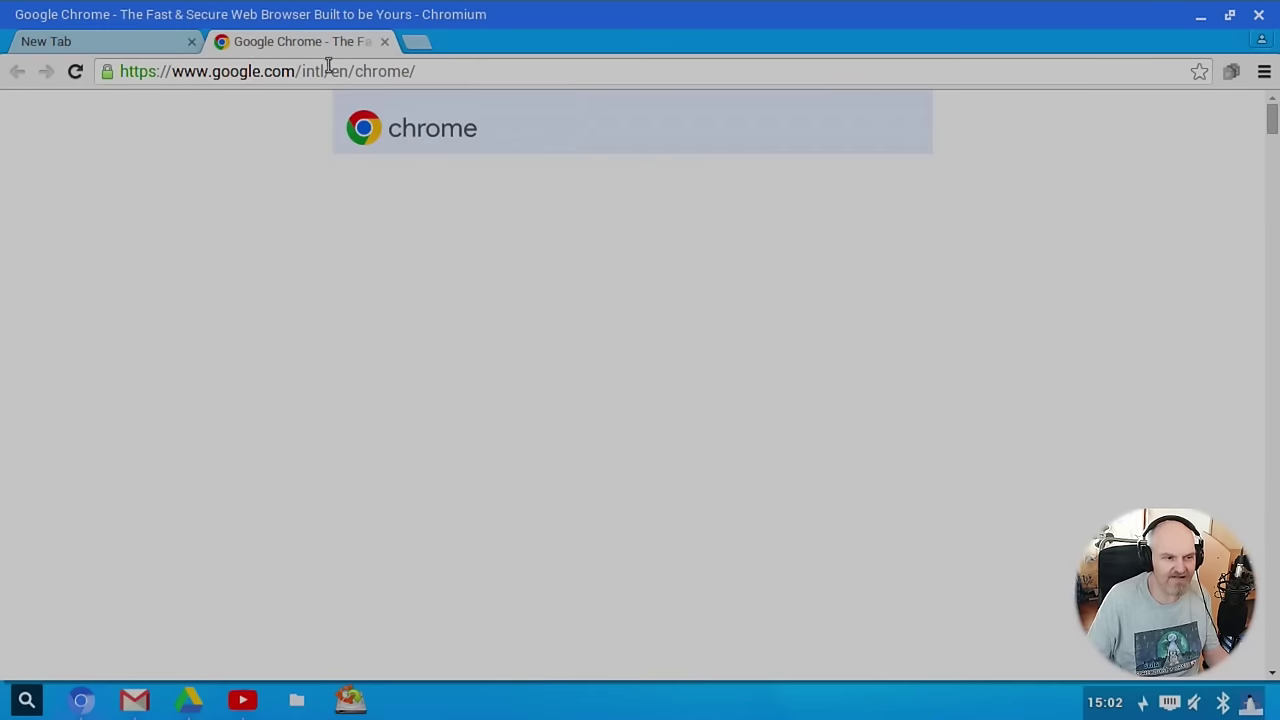
left_click(426, 69)
type("swiat")
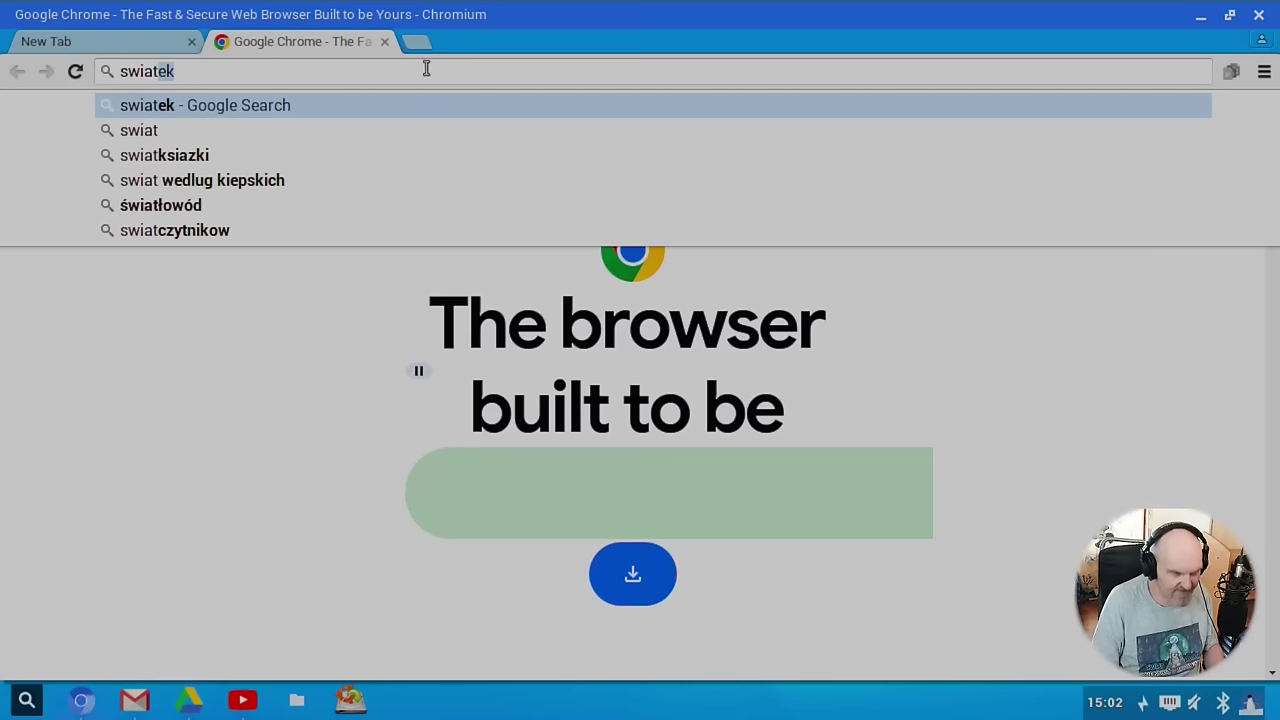
type("lin")
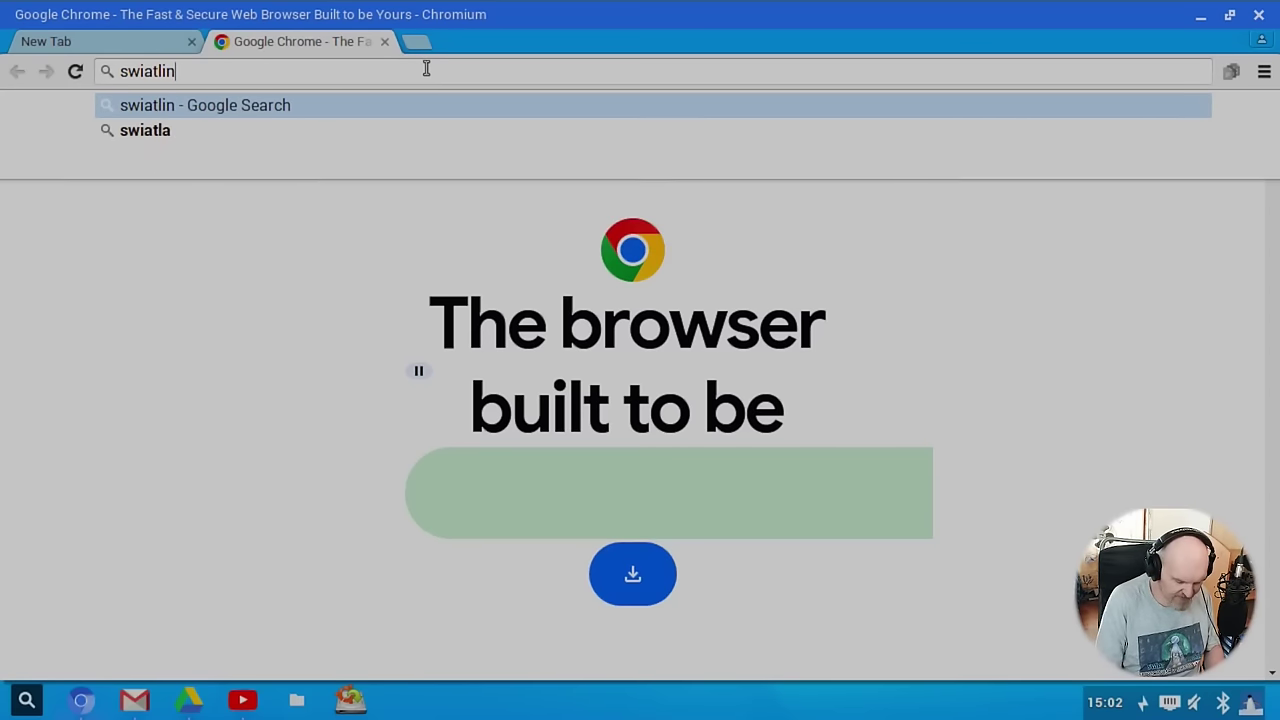
type("uksa.pl")
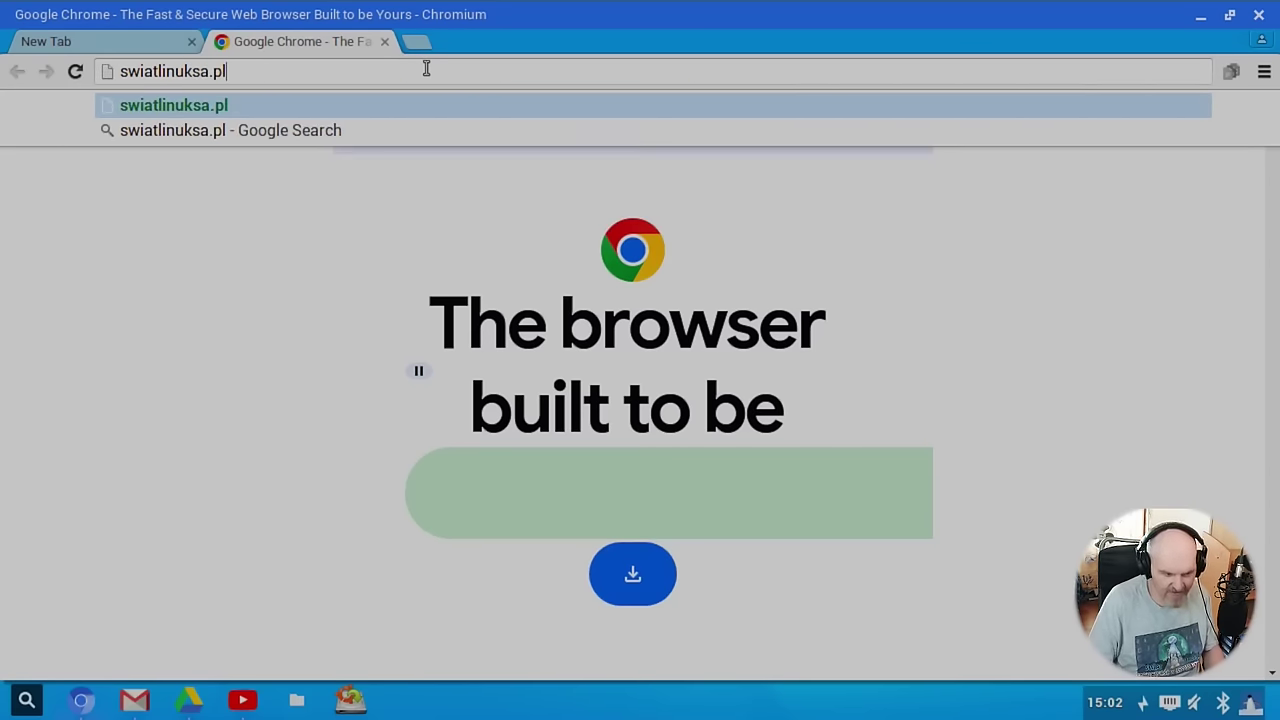
key("Return")
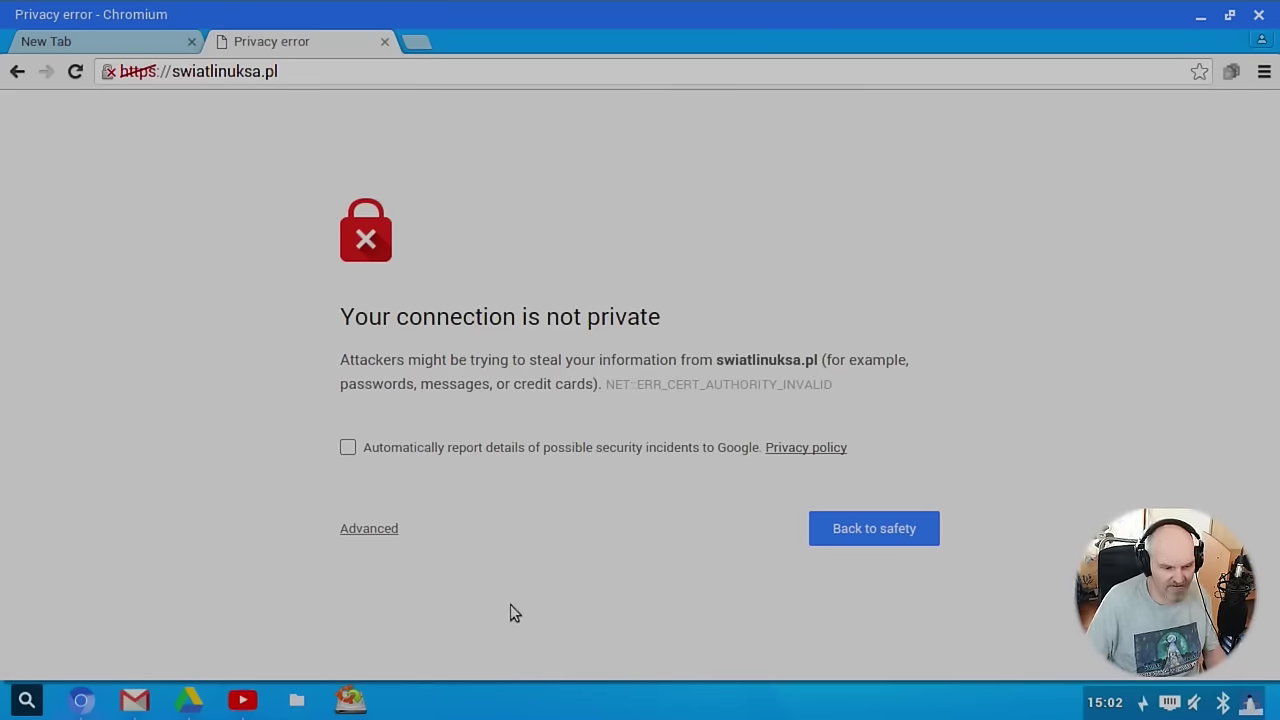
- Proceed past the certificate warning to swiatlinuksa.pl and accept the site's cookies
left_click(349, 527)
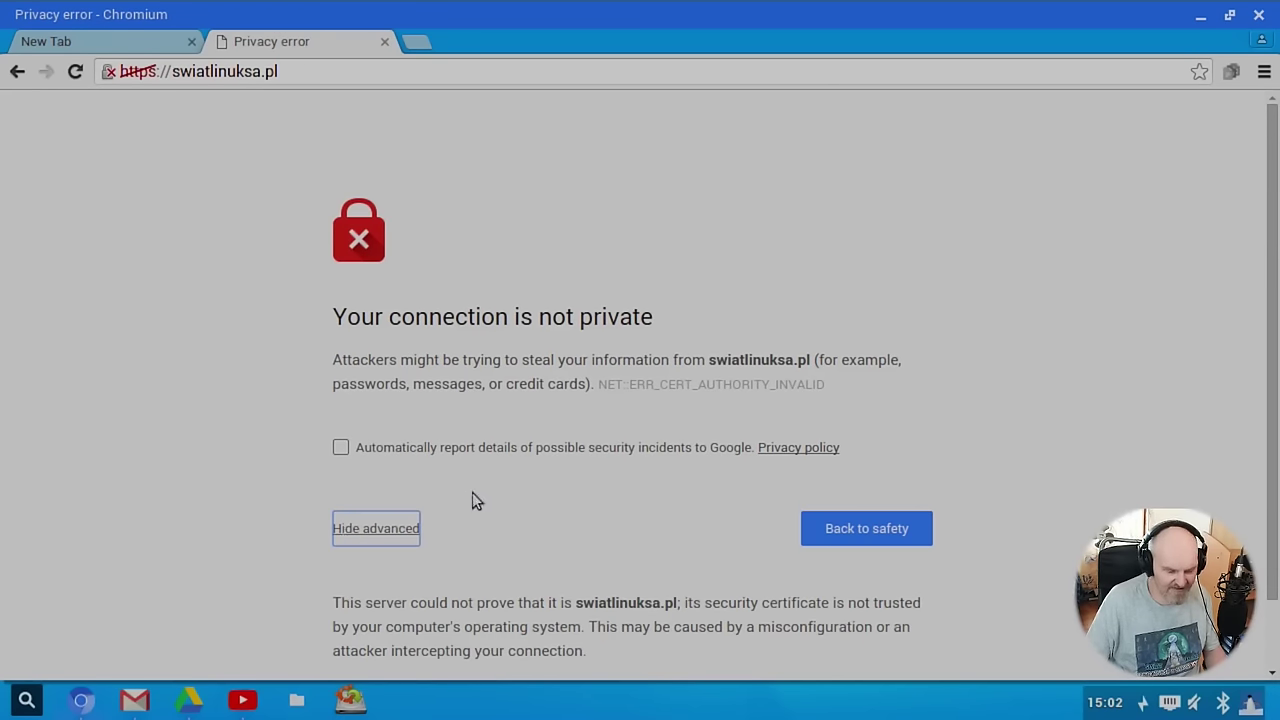
scroll(472, 497, "down", 1)
left_click(431, 612)
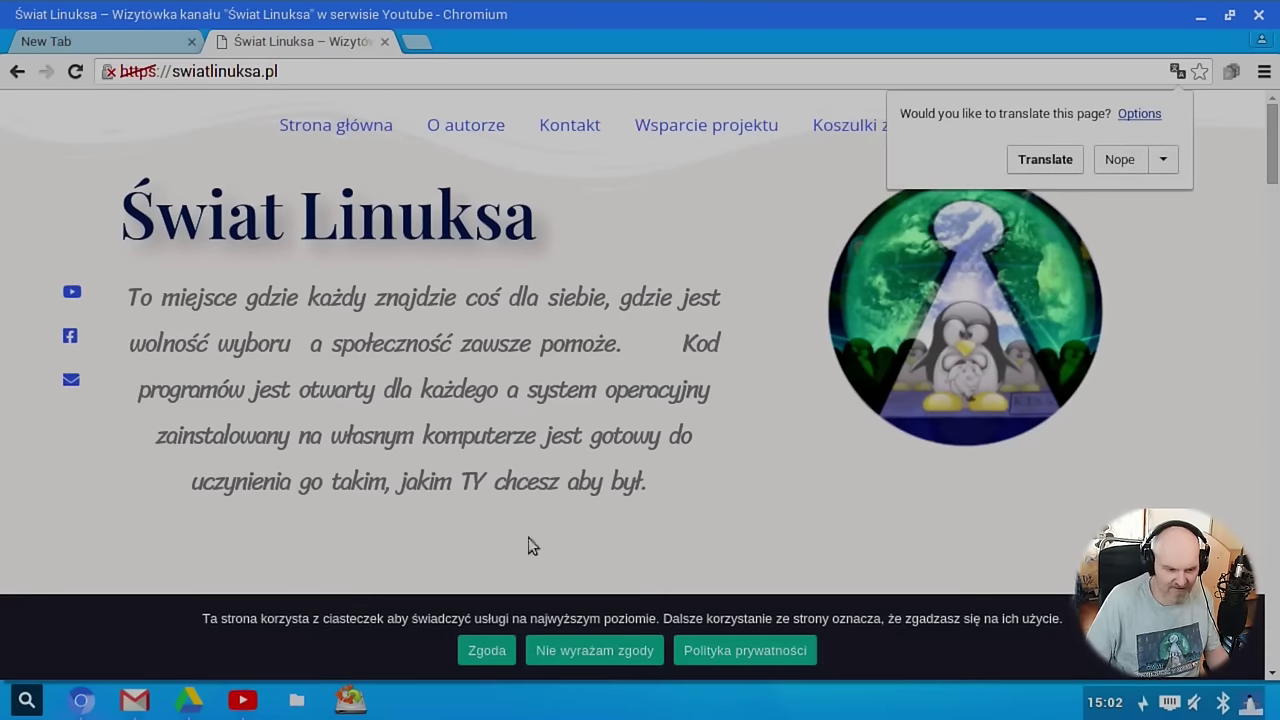
left_click(491, 658)
- Look through the Świat Linuksa home page to check how it renders, and return to its beginning
scroll(701, 352, "down", 5)
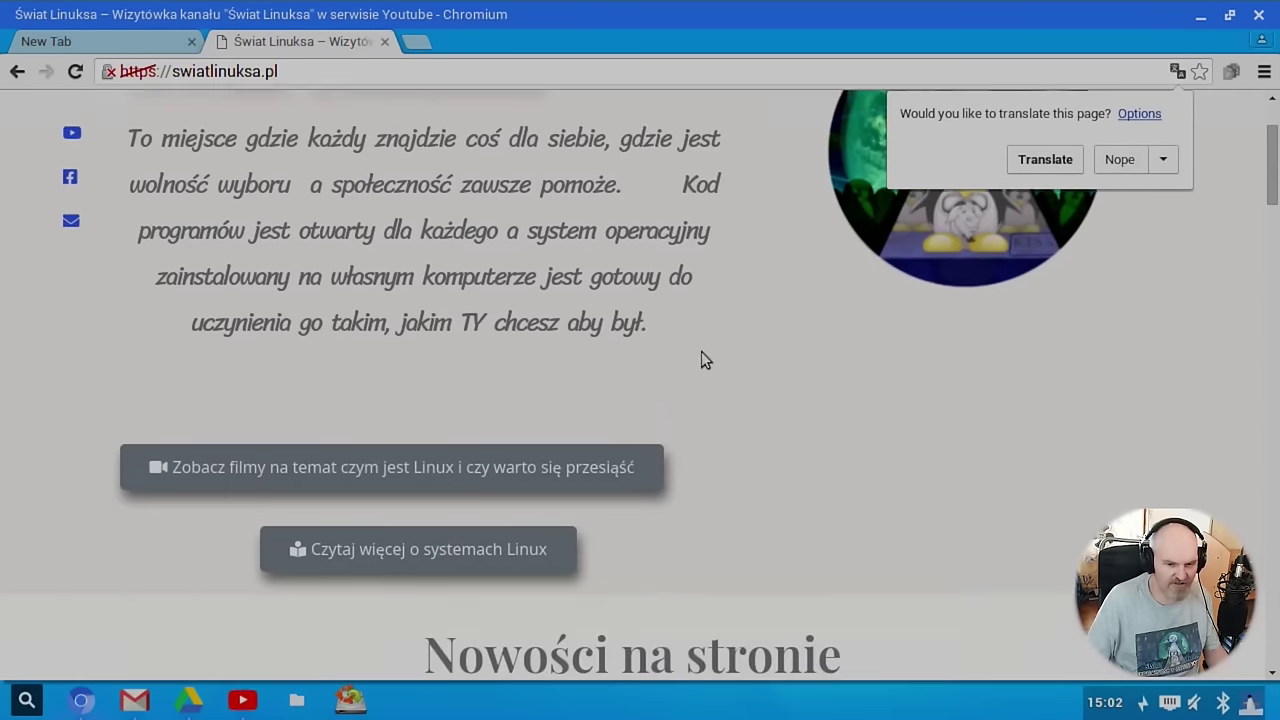
scroll(1120, 295, "down", 6)
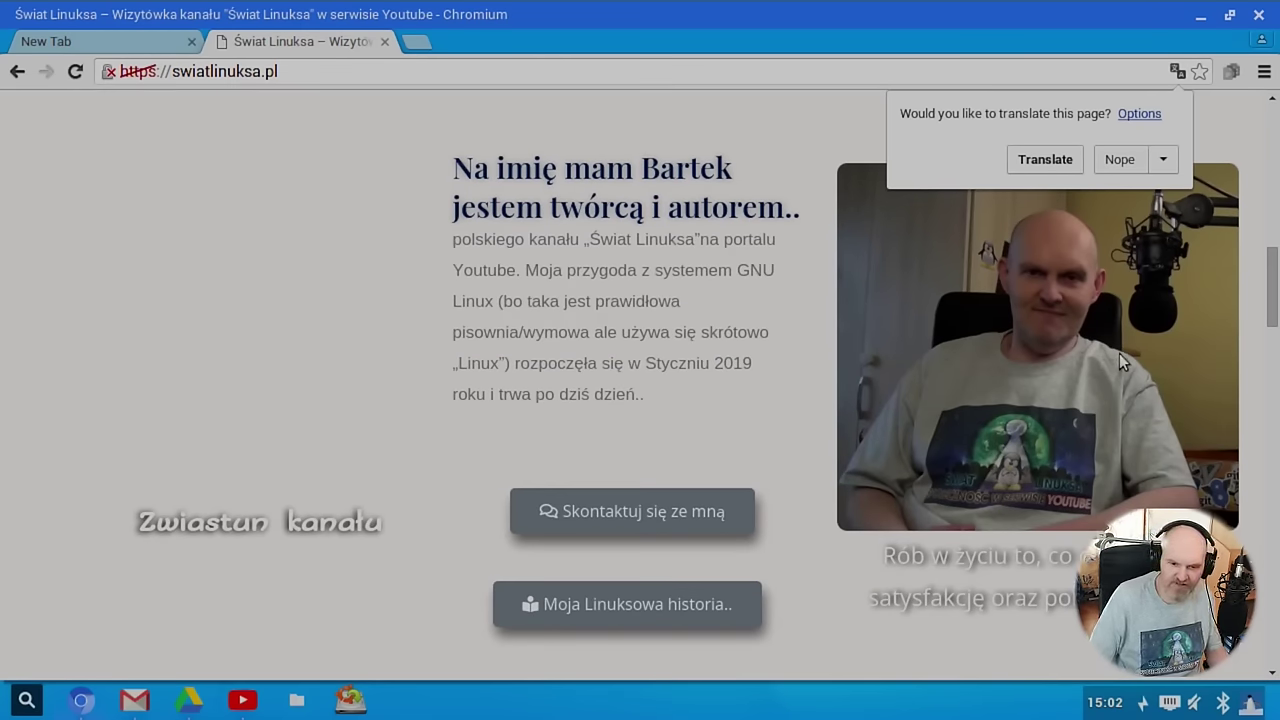
scroll(557, 343, "down", 10)
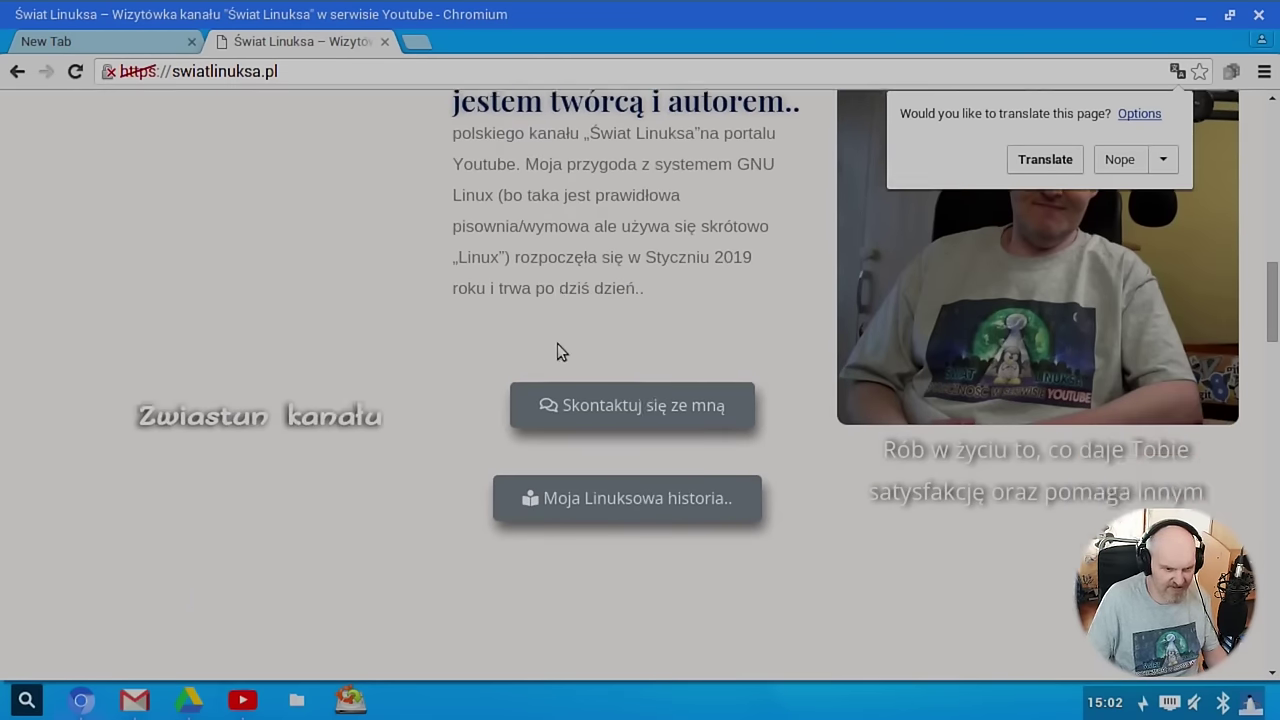
scroll(570, 460, "down", 7)
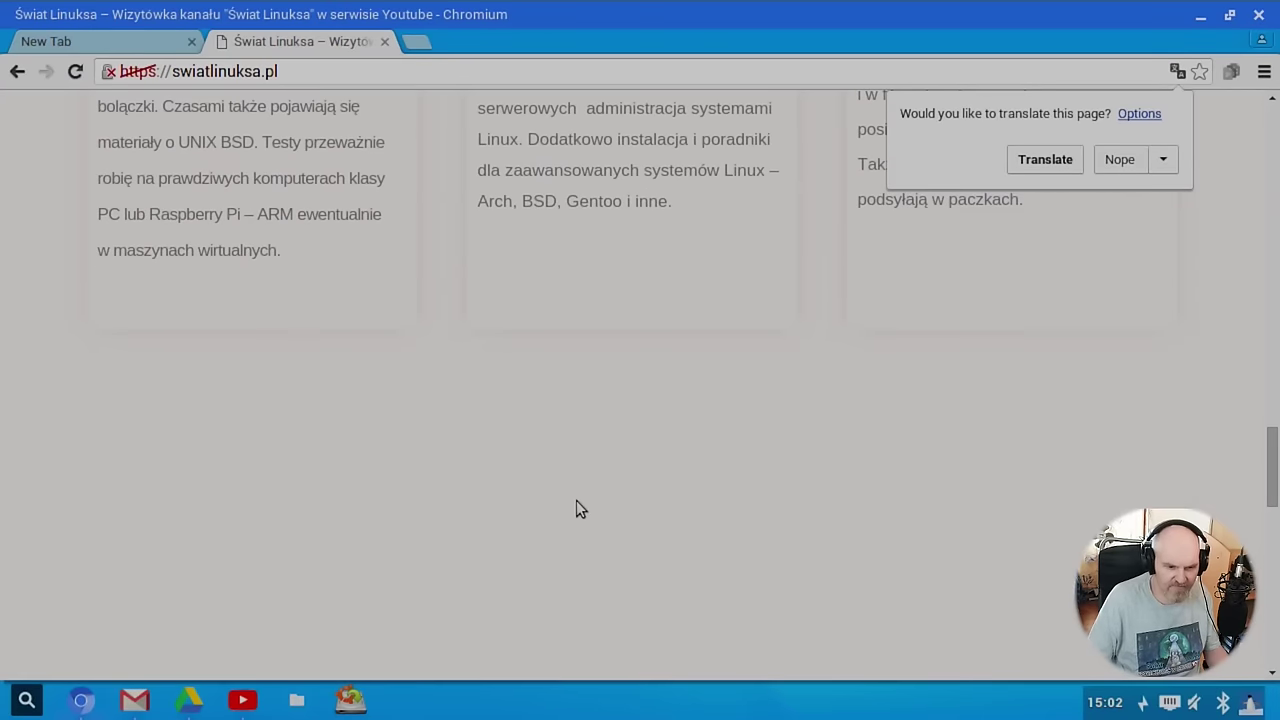
left_click_drag(1273, 543, 777, 37)
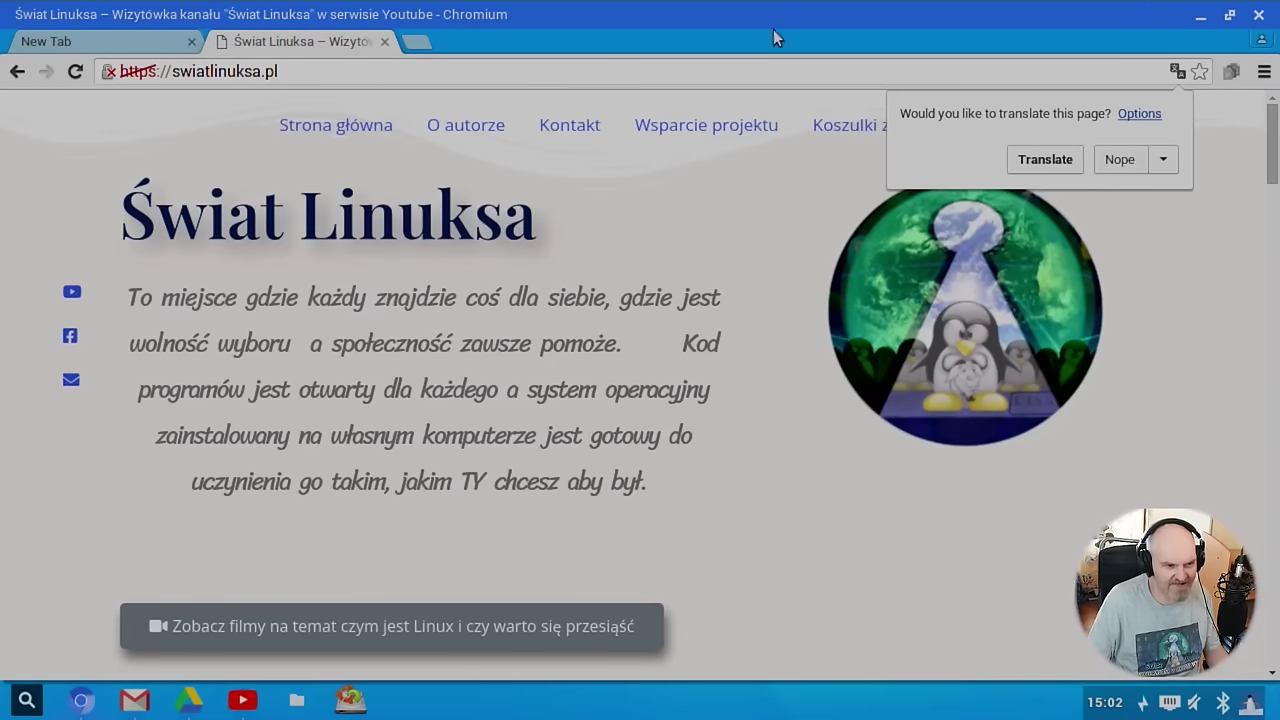
left_click(297, 77)
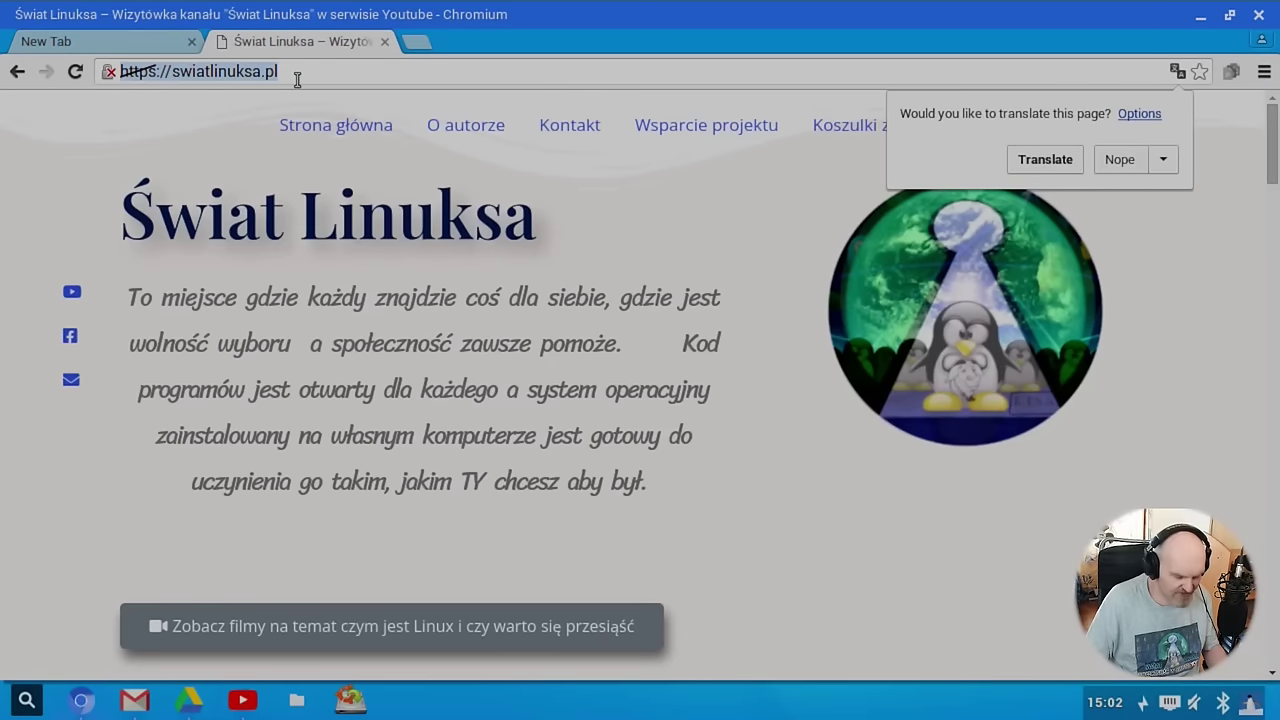
type("wp.p")
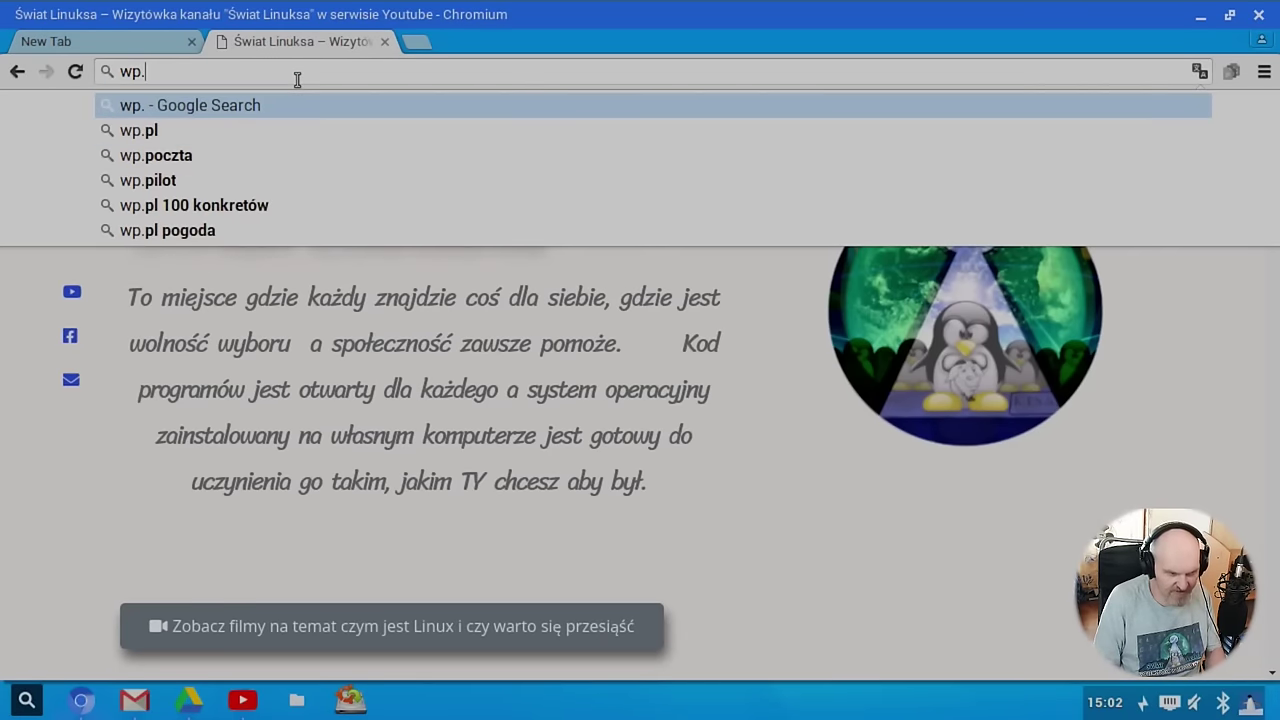
key("BackSpace")
key("BackSpace")
key("BackSpace")
key("BackSpace")
key("BackSpace")
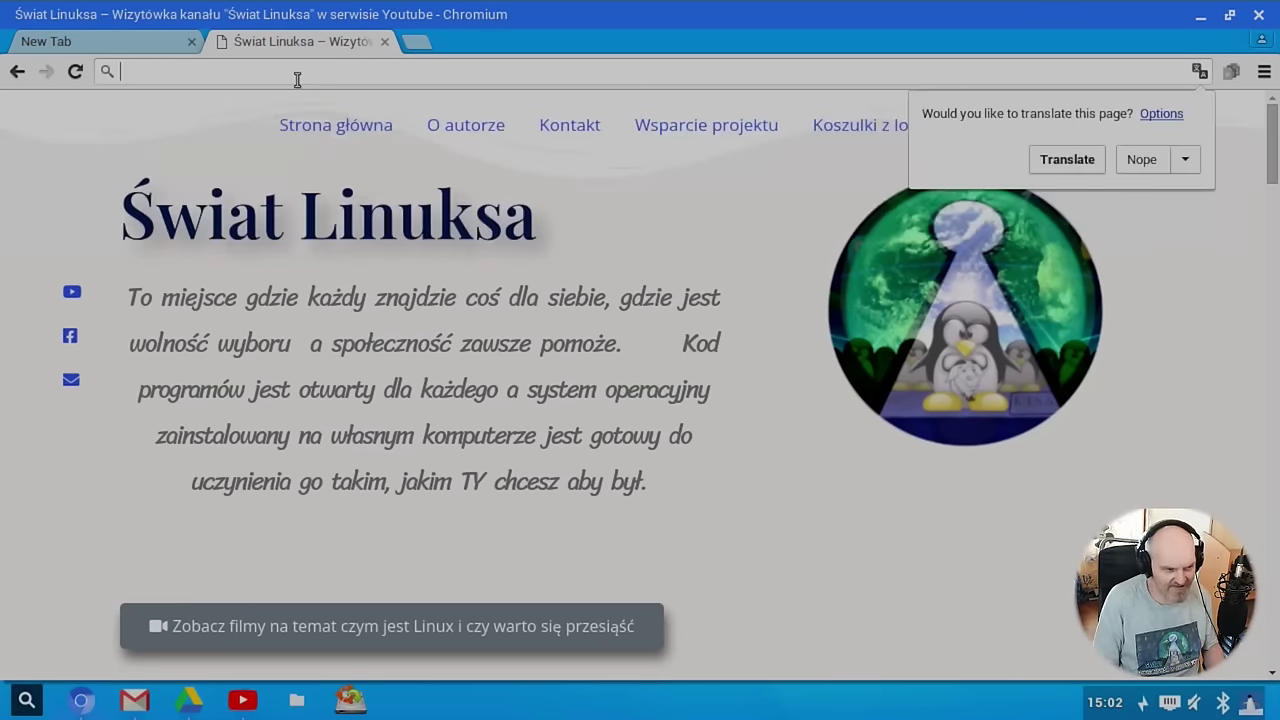
- Load pudelek.pl in the current browser tab and accept the site's privacy consent
type("pudelek")
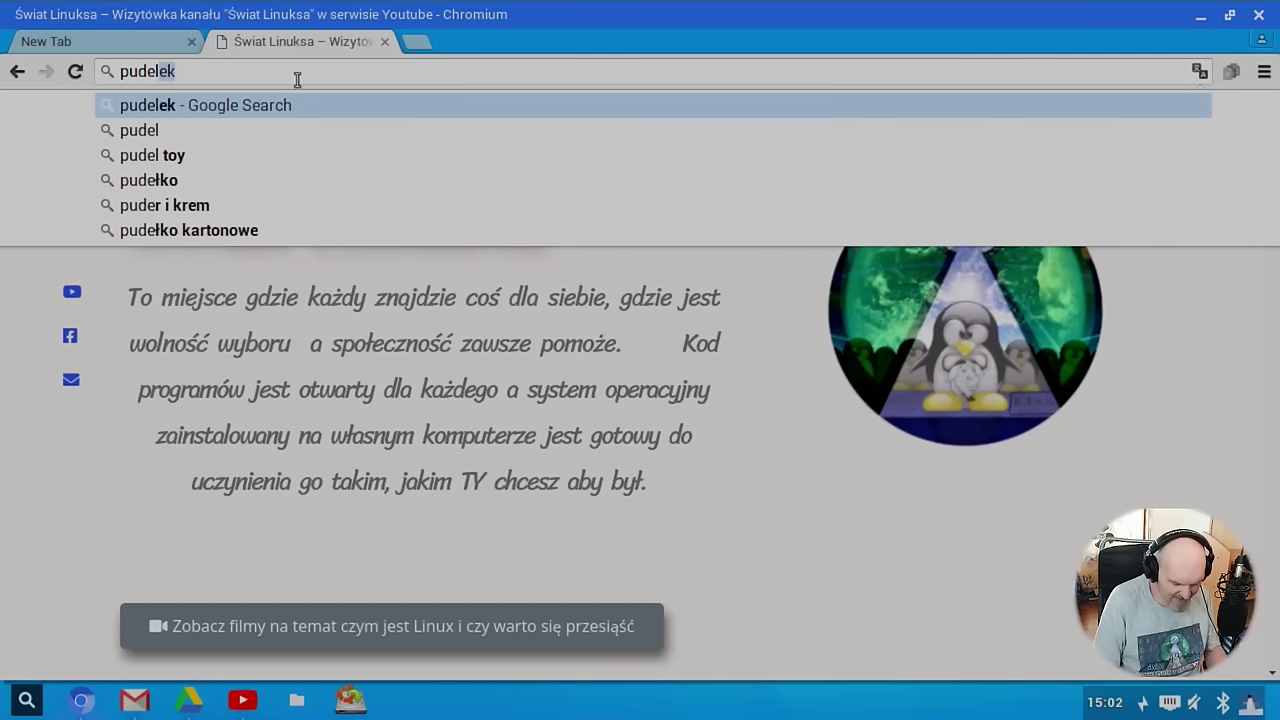
type(".pl")
key("Return")
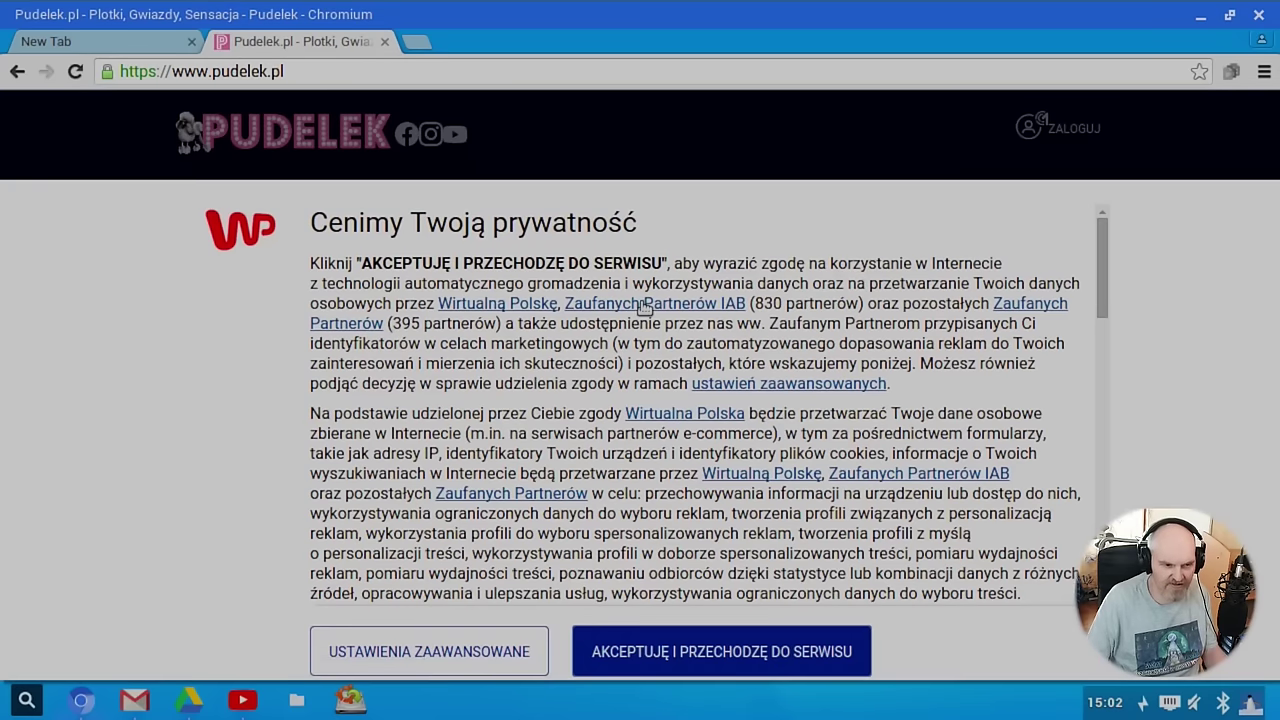
left_click(650, 655)
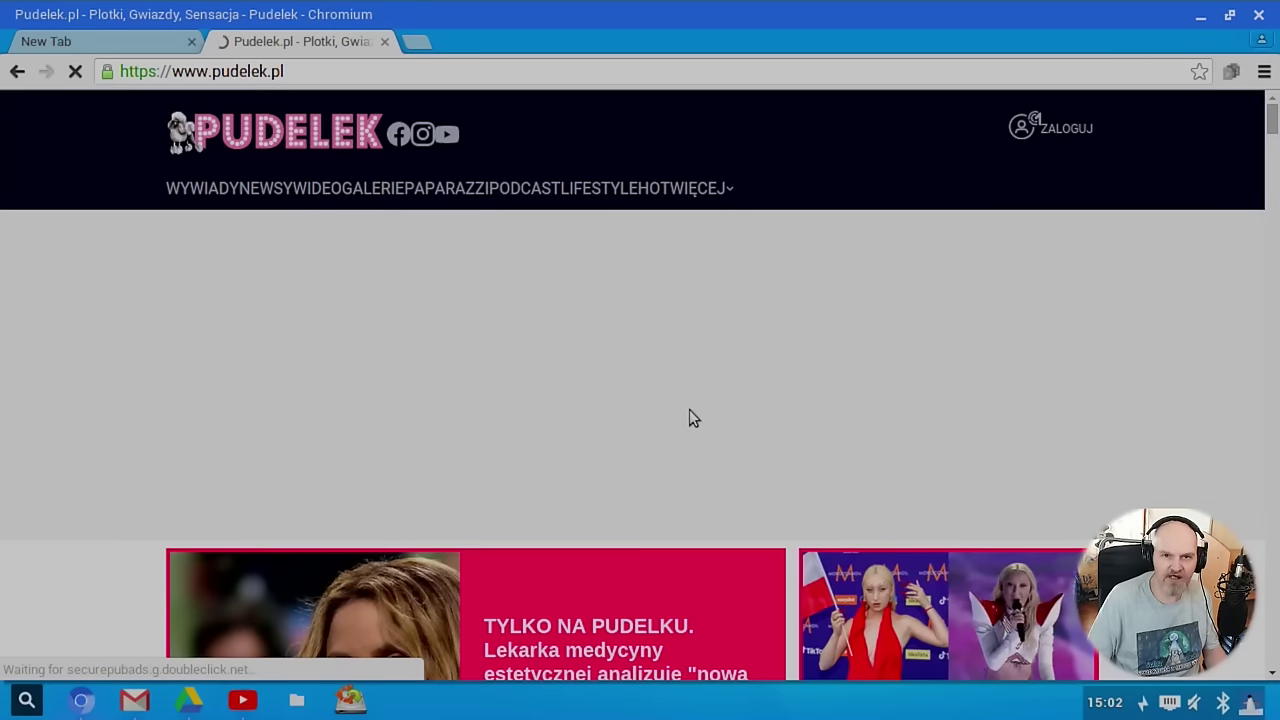
- Look through the Pudelek home page to check how it renders, reducing the page zoom to 67%
scroll(688, 407, "down", 9)
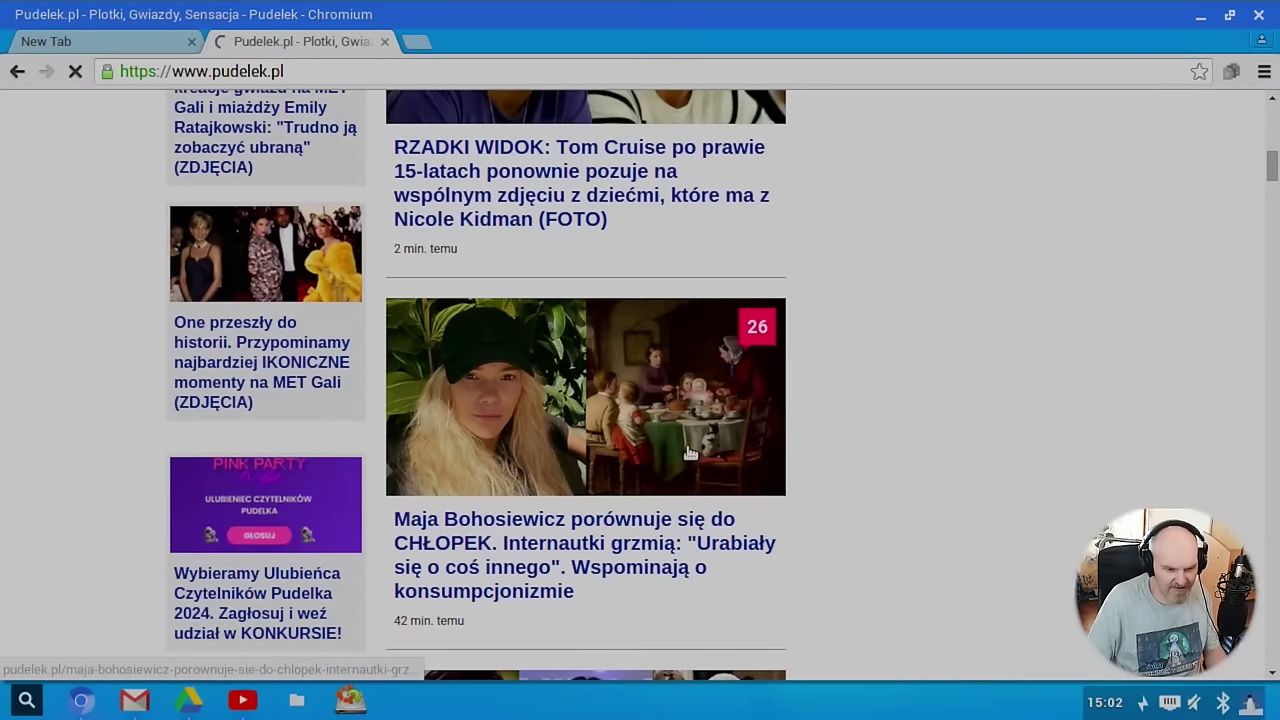
scroll(690, 453, "down", 7)
scroll(687, 514, "down", 10)
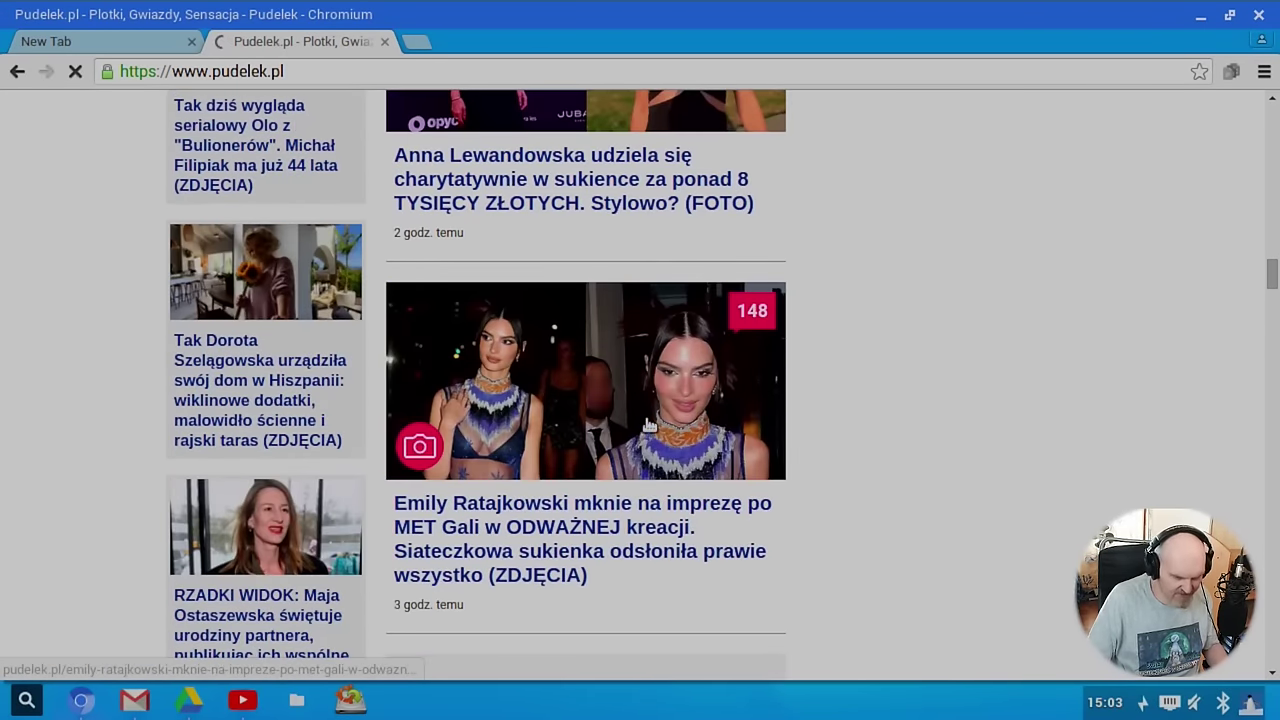
key("ctrl+minus")
key("ctrl+minus")
key("ctrl+minus")
key("ctrl+minus")
key("ctrl+plus")
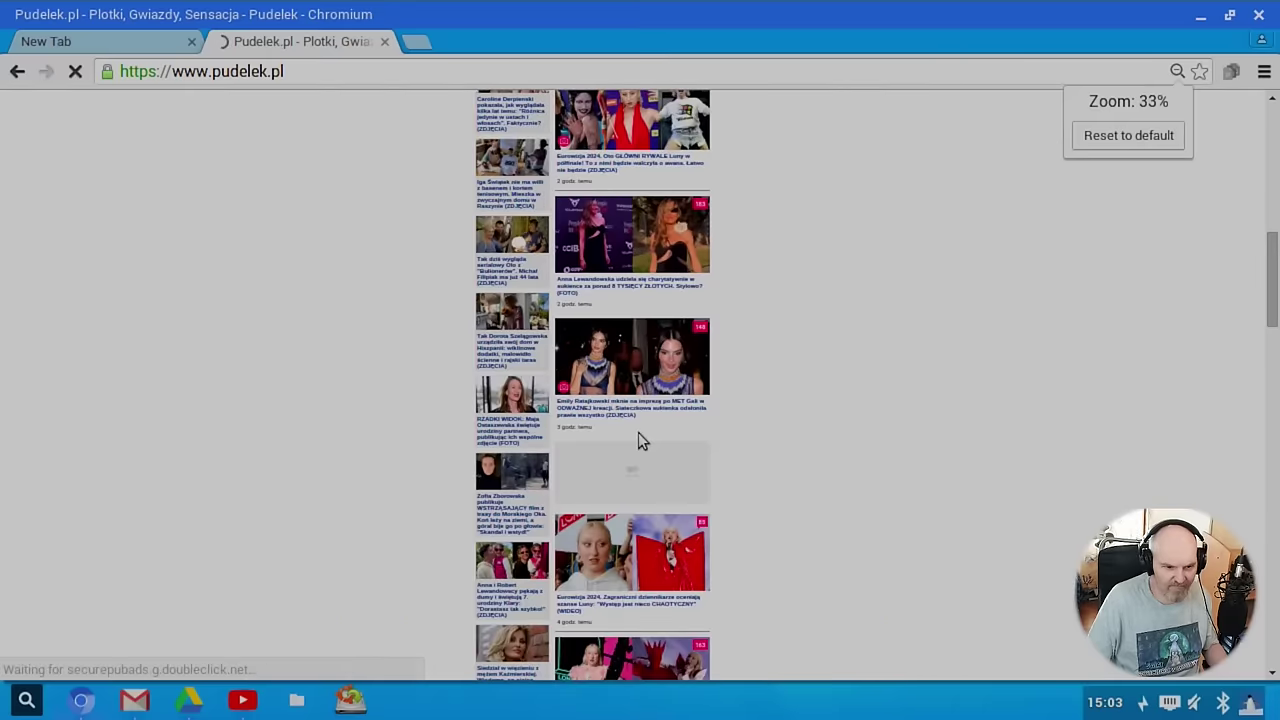
key("ctrl+plus")
key("ctrl+plus")
scroll(557, 285, "up", 2)
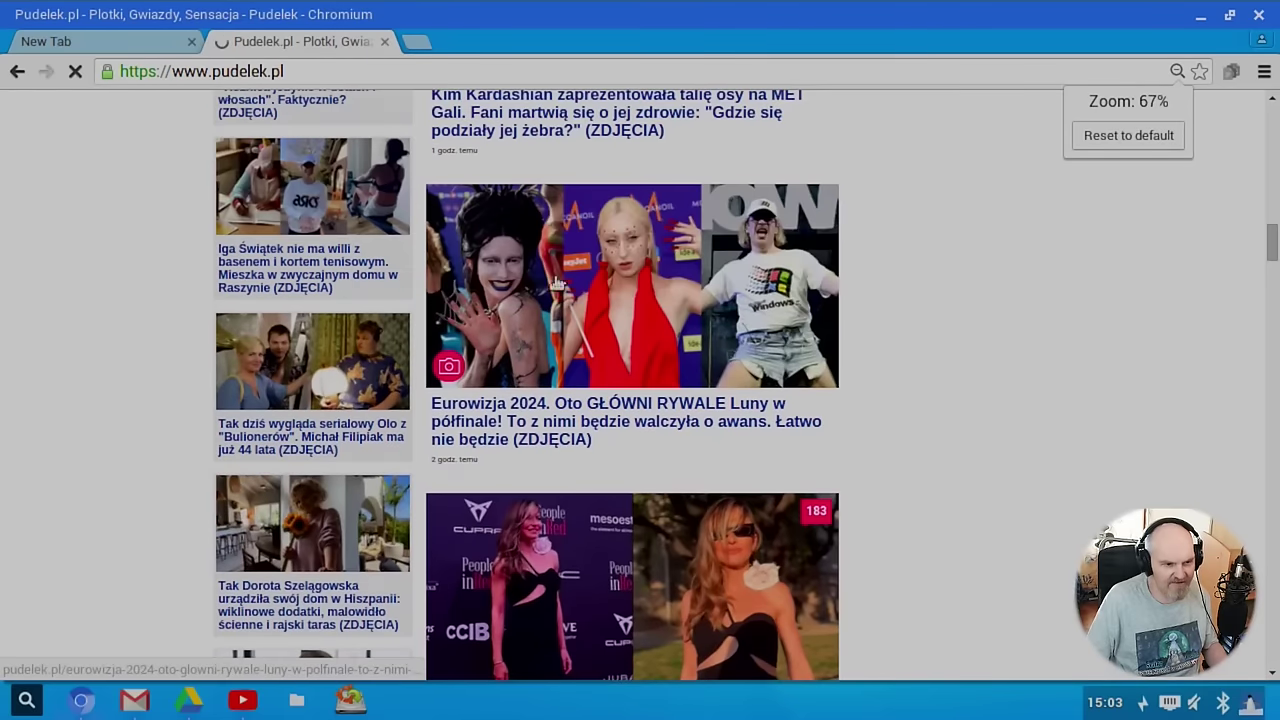
- Load wp.pl in the same tab and look through its home page to check how the layout renders
left_click(345, 72)
type("wp.pl")
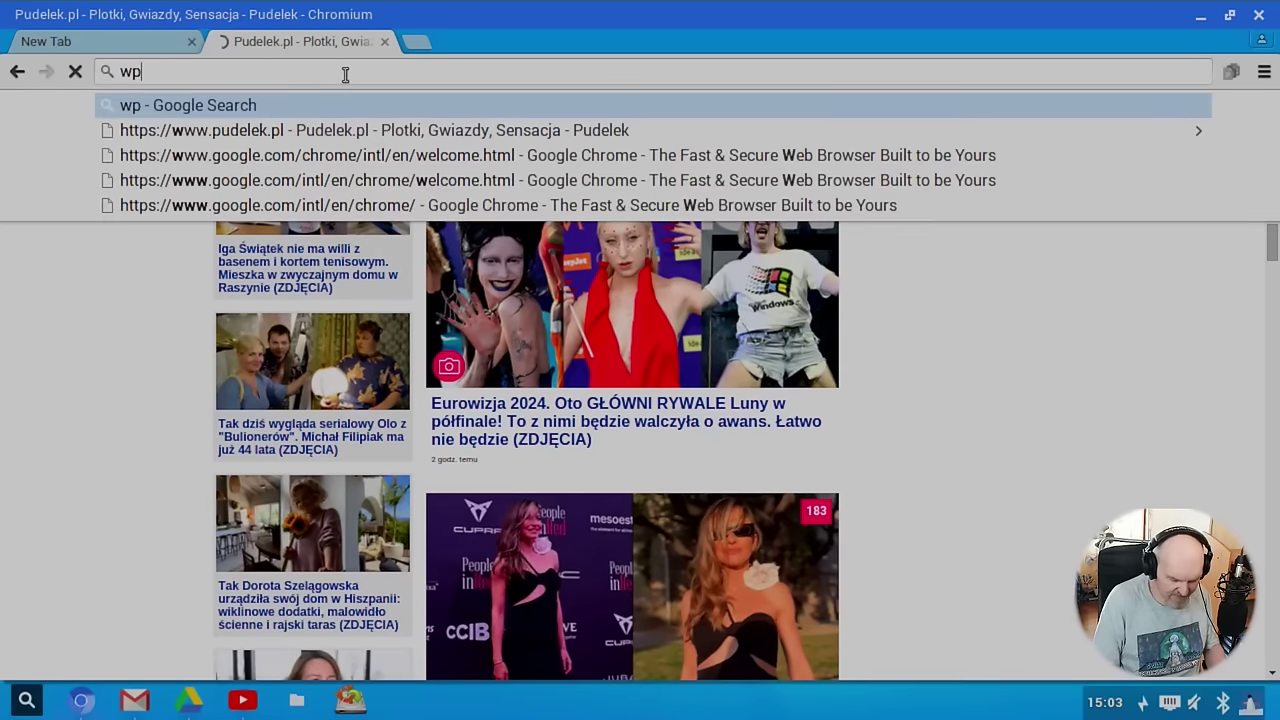
key("Return")
scroll(762, 389, "down", 4)
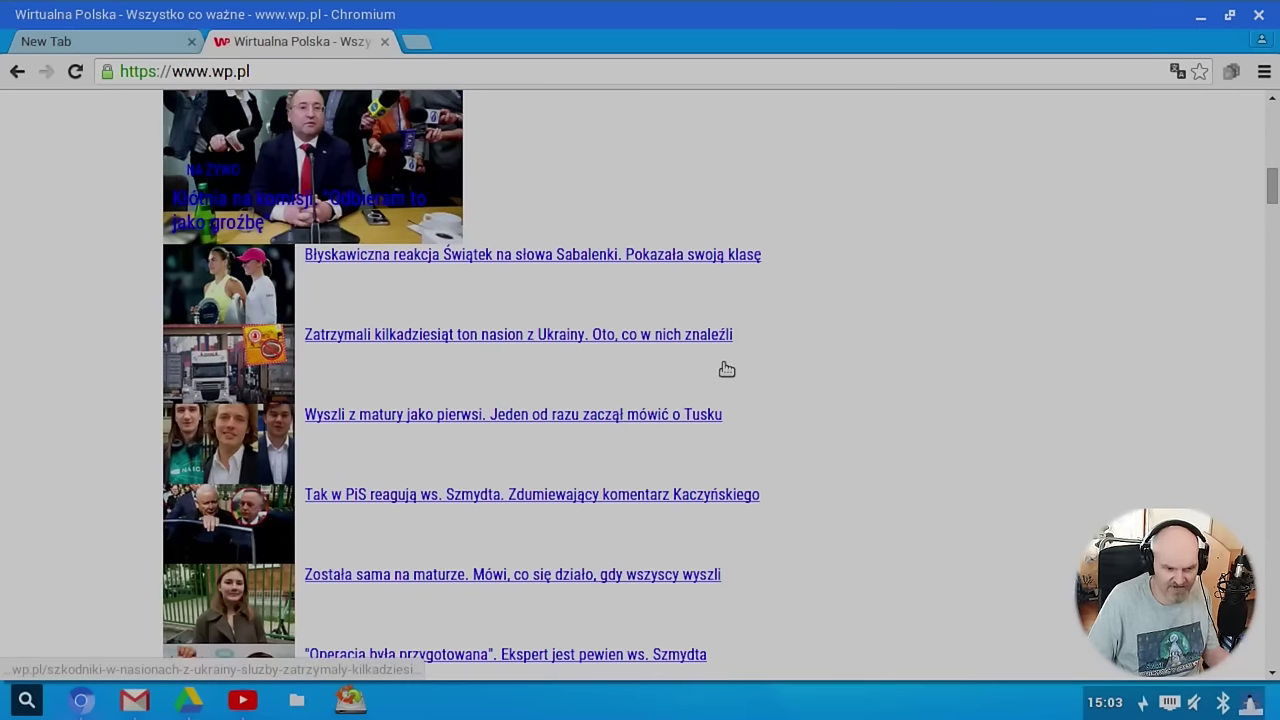
scroll(726, 370, "down", 8)
scroll(715, 437, "down", 15)
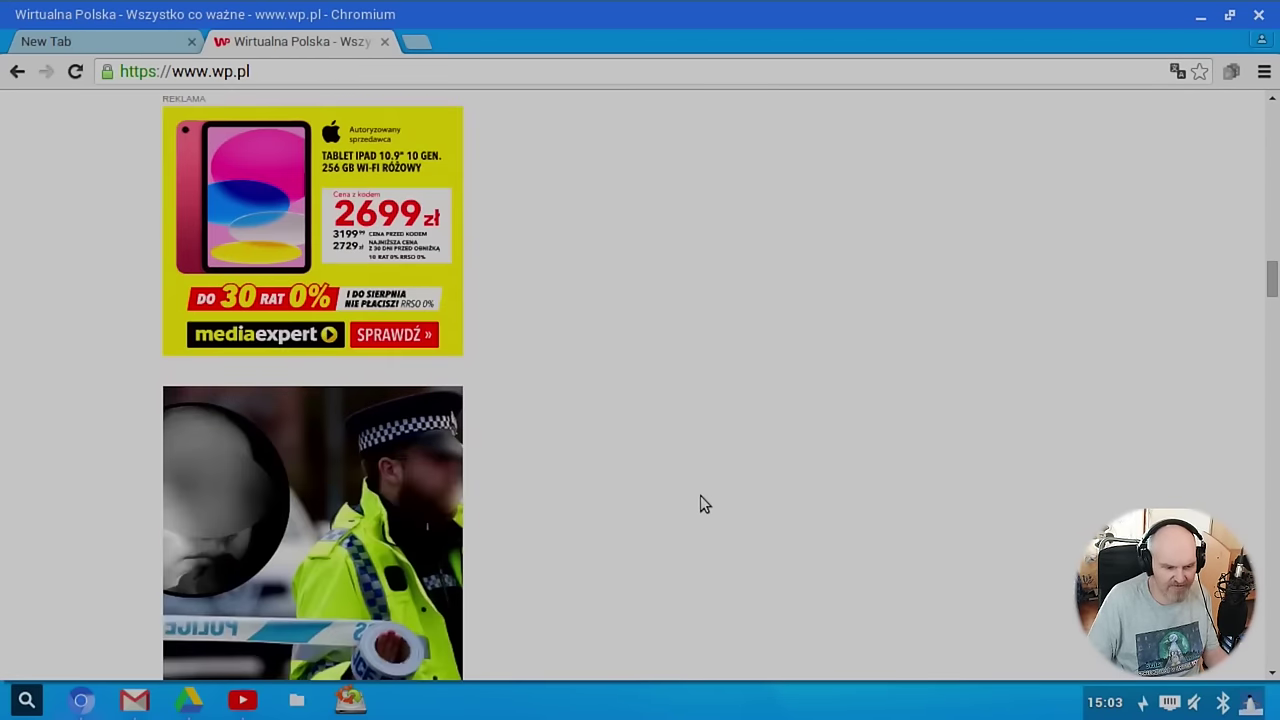
scroll(696, 550, "down", 4)
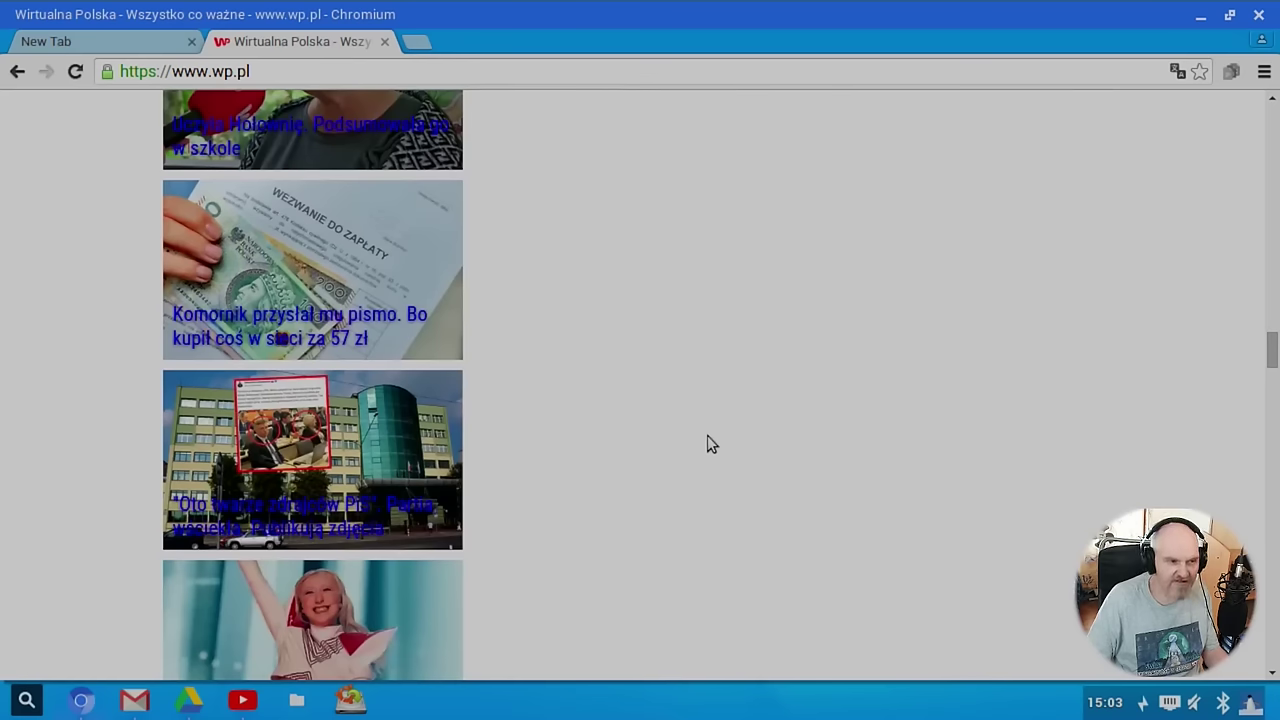
- Close both browser tabs and the Gmail, Google Drive and YouTube web app windows
left_click(385, 42)
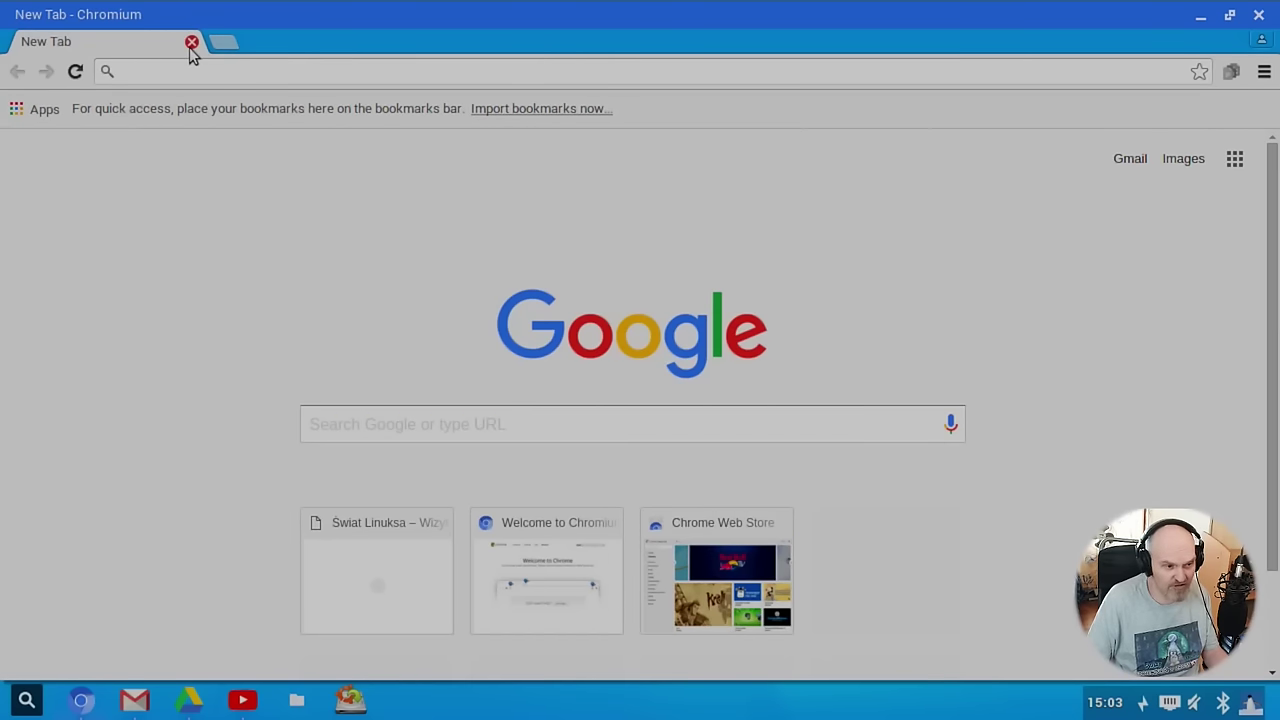
left_click(192, 43)
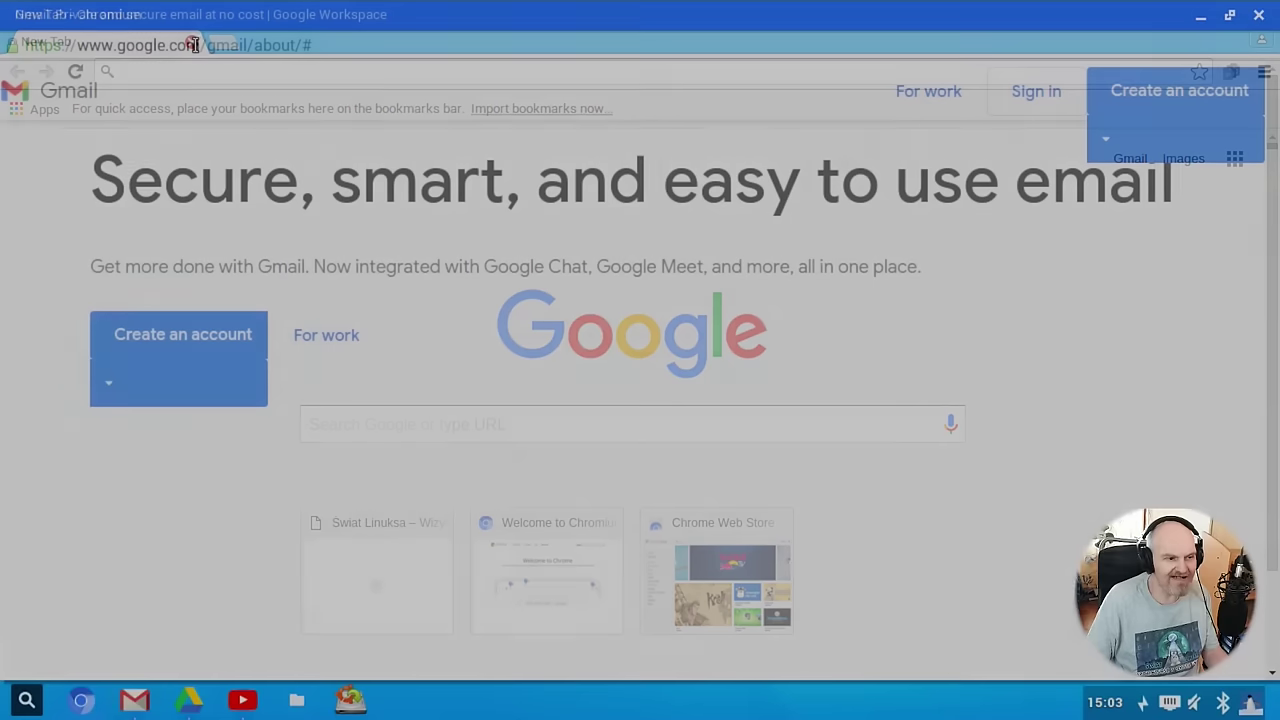
left_click(1262, 15)
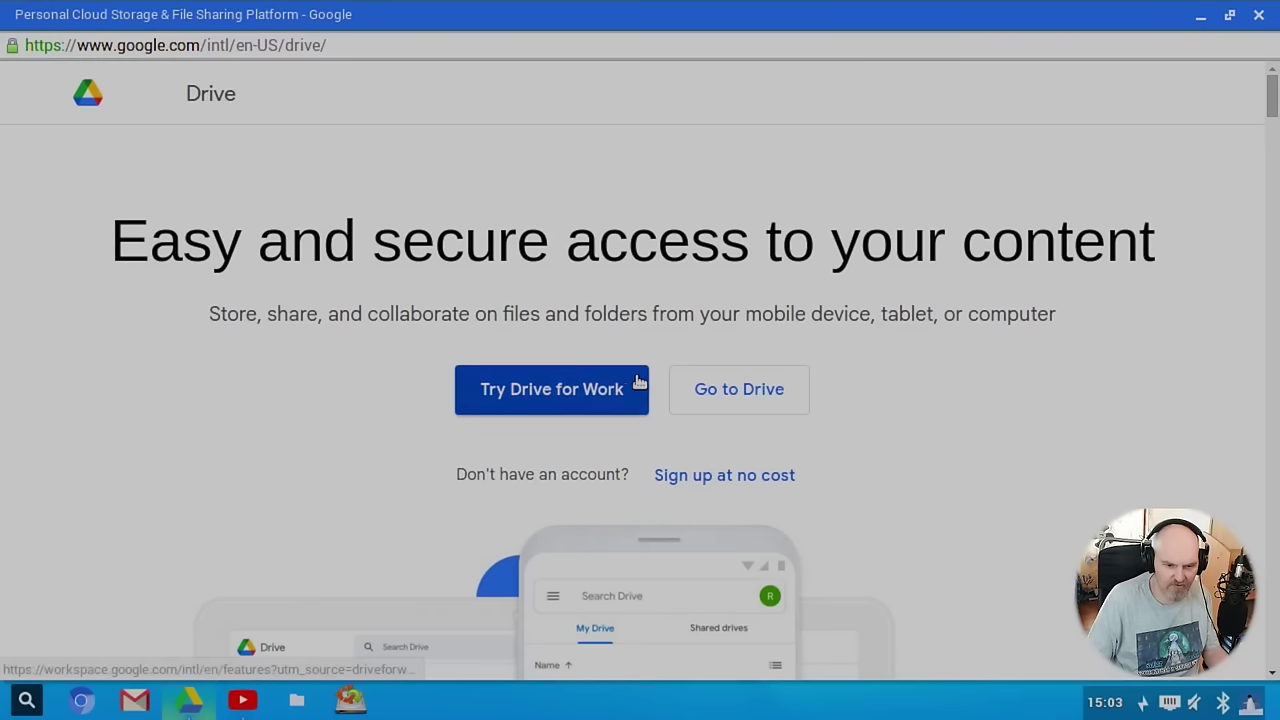
left_click(1259, 15)
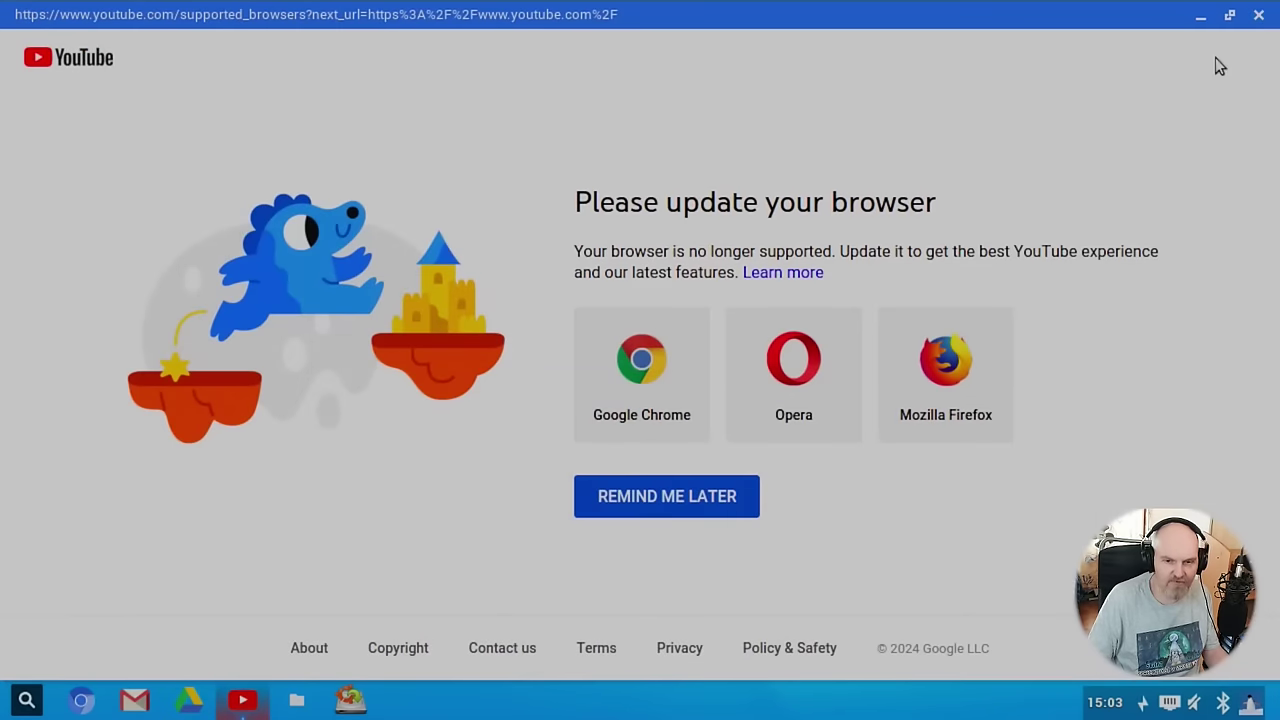
left_click(1259, 15)
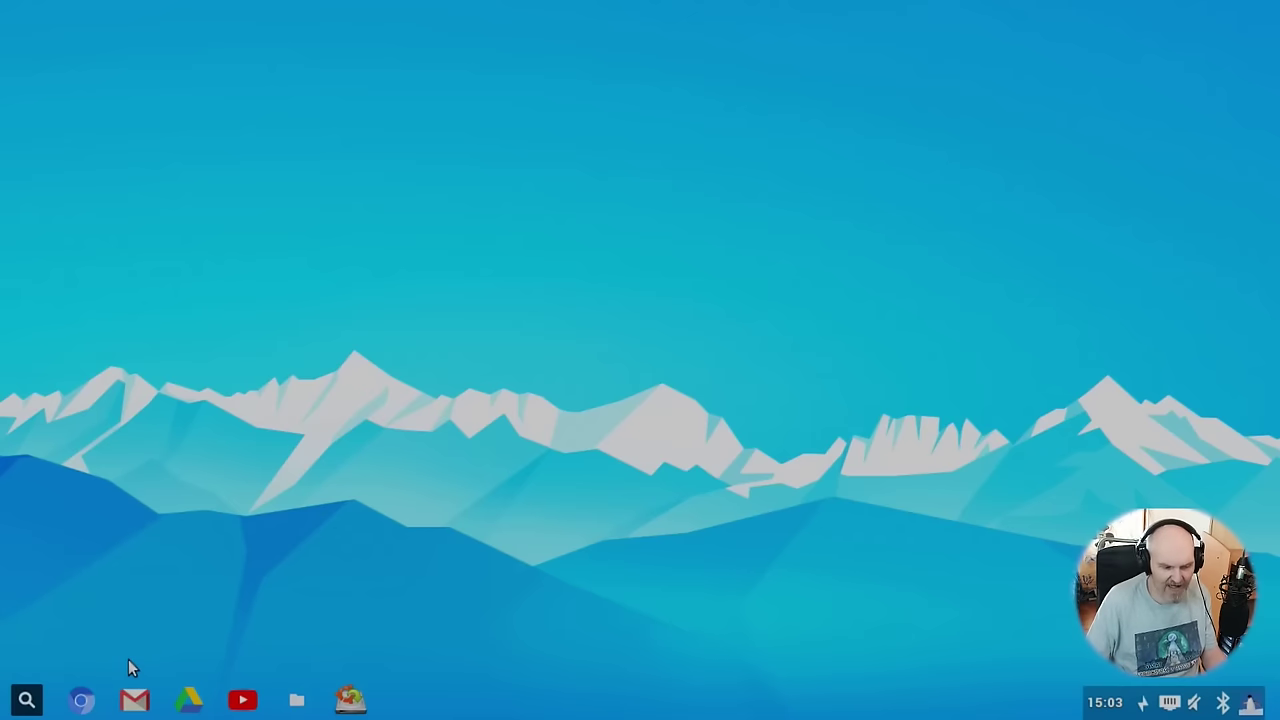
- View the web apps offered in the desktop's application launcher
left_click(26, 700)
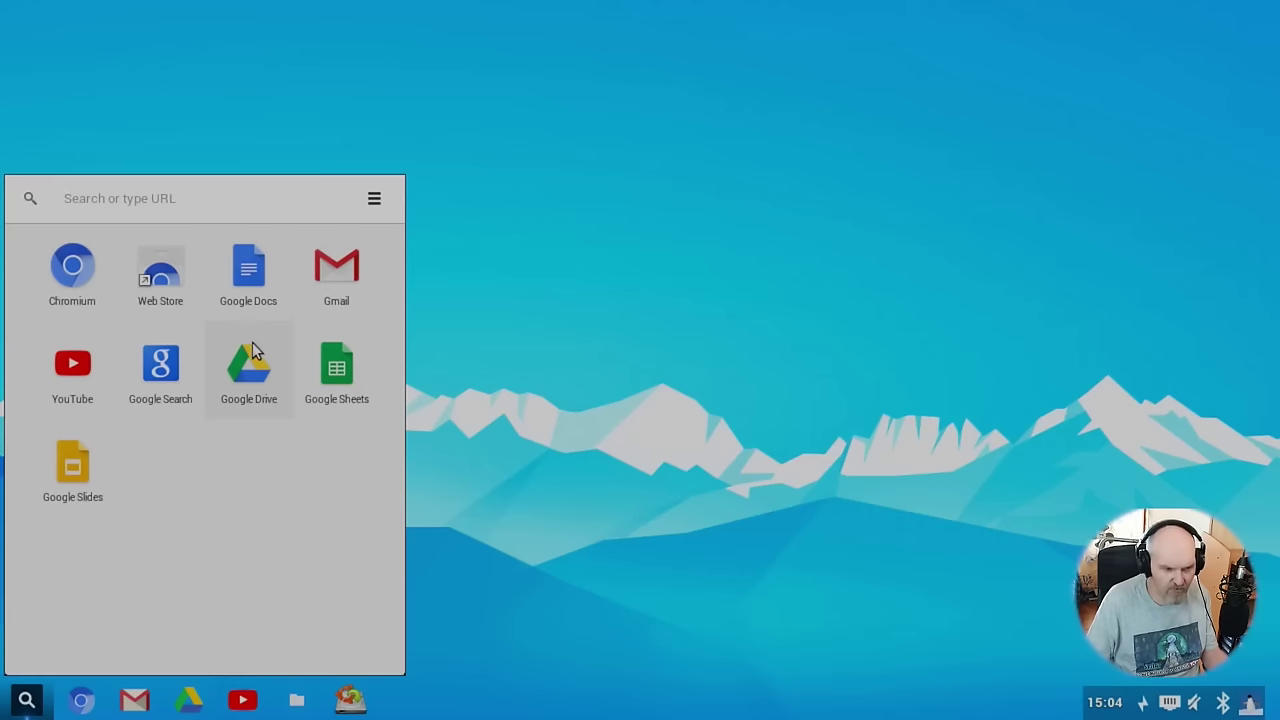
left_click(440, 518)
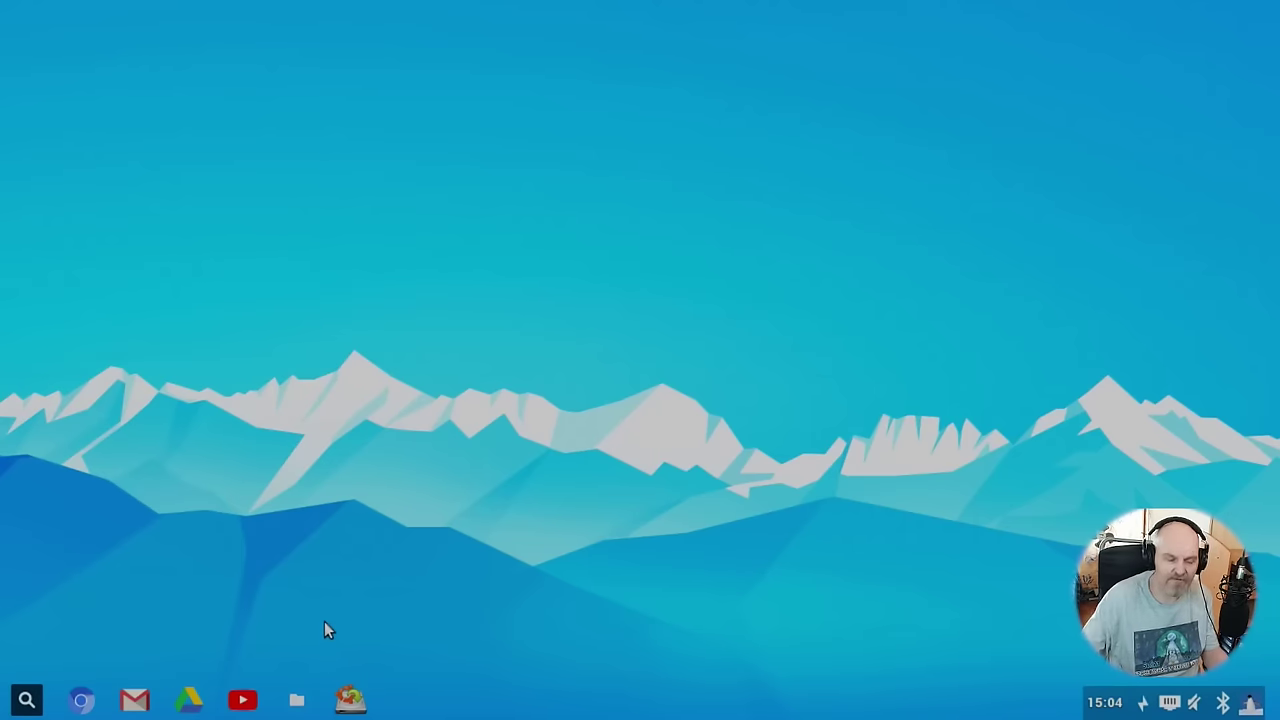
left_click(26, 700)
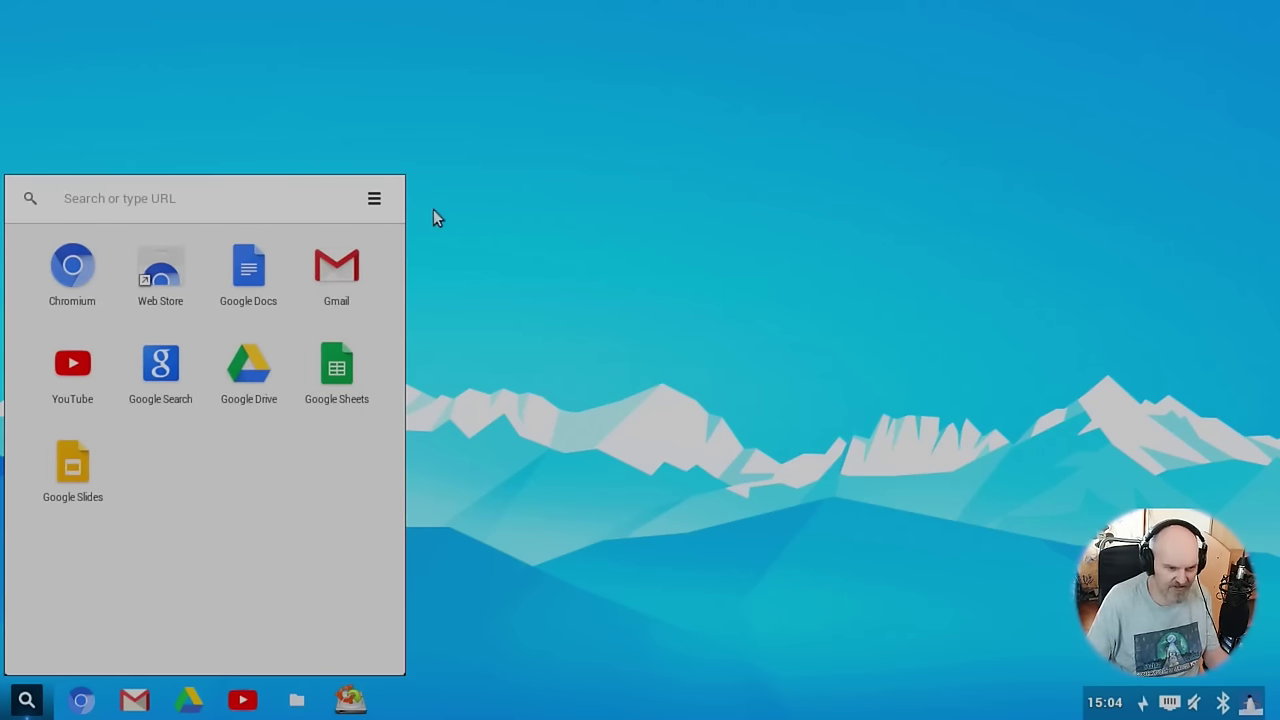
- Review the desktop's application categories from Settings and Accessories through to System, and open System Information
right_click(473, 60)
mouse_move(560, 155)
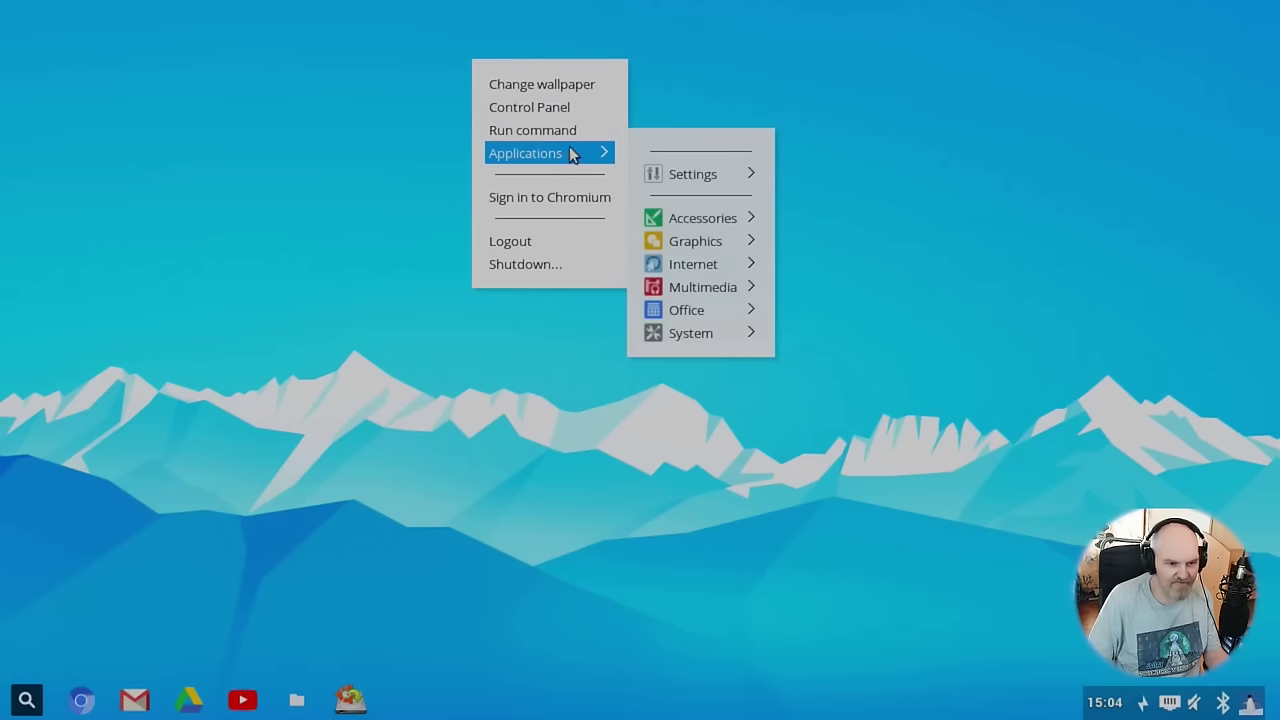
mouse_move(725, 185)
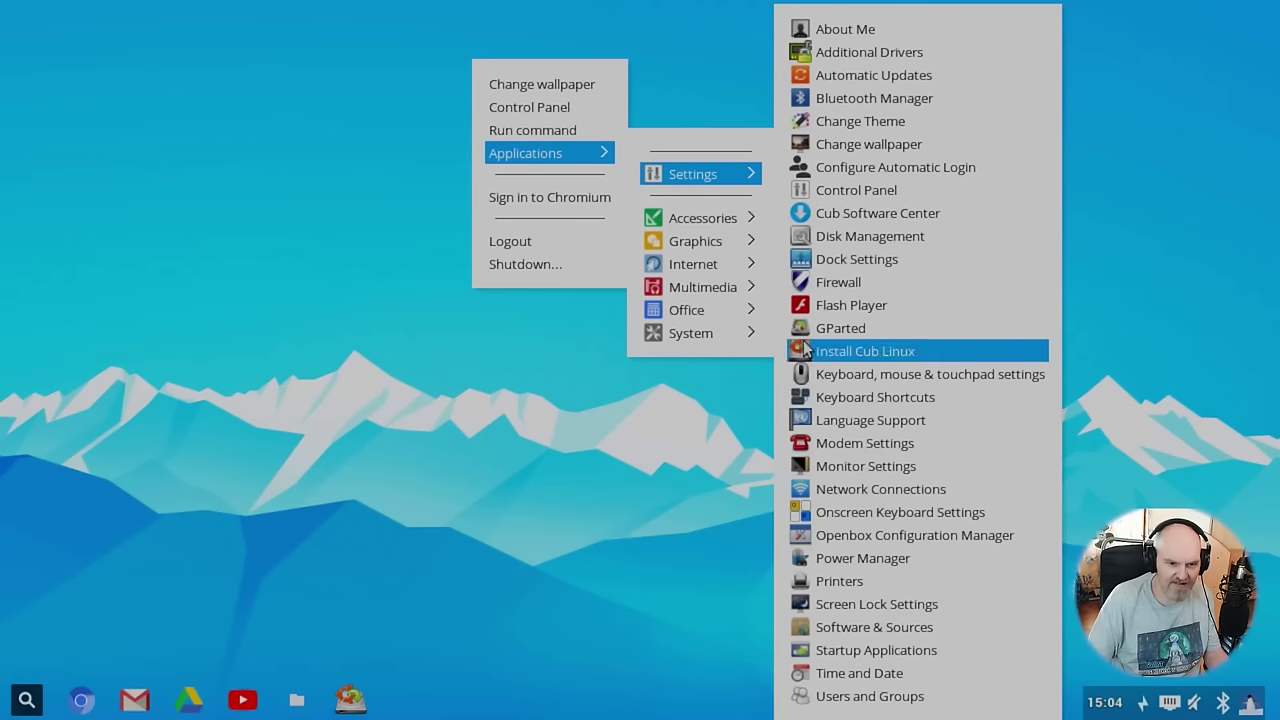
mouse_move(678, 224)
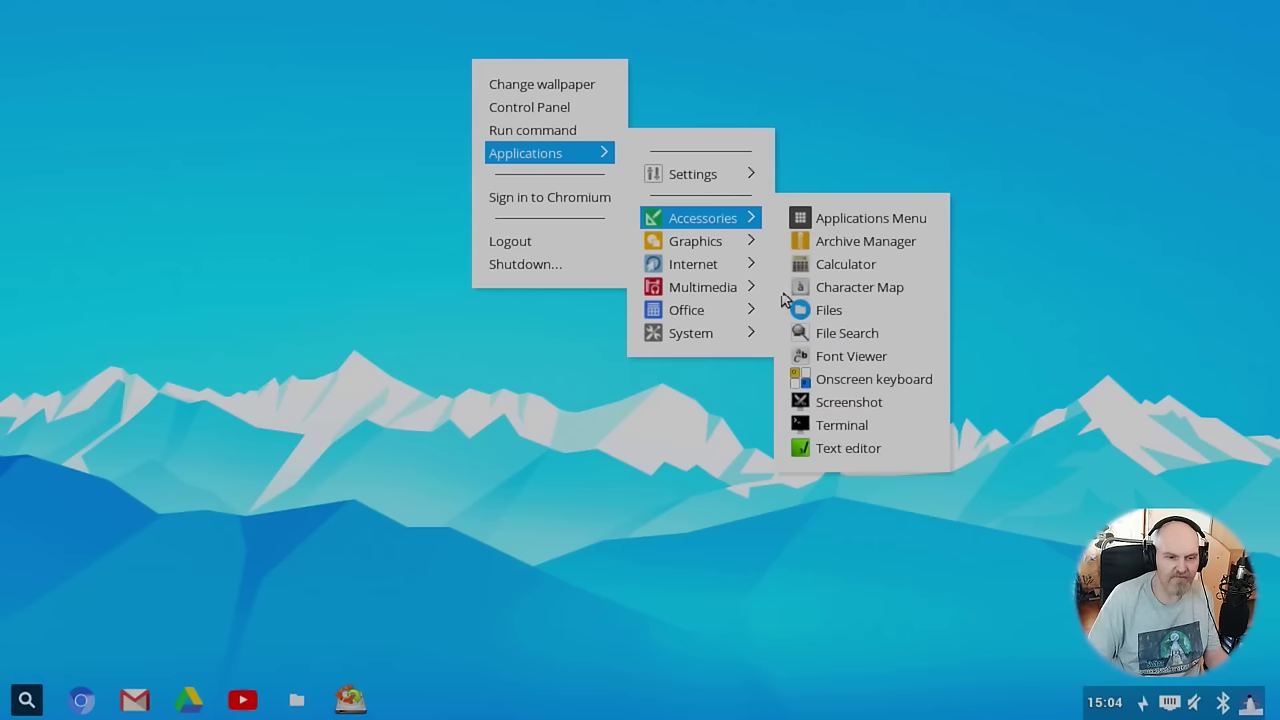
mouse_move(688, 250)
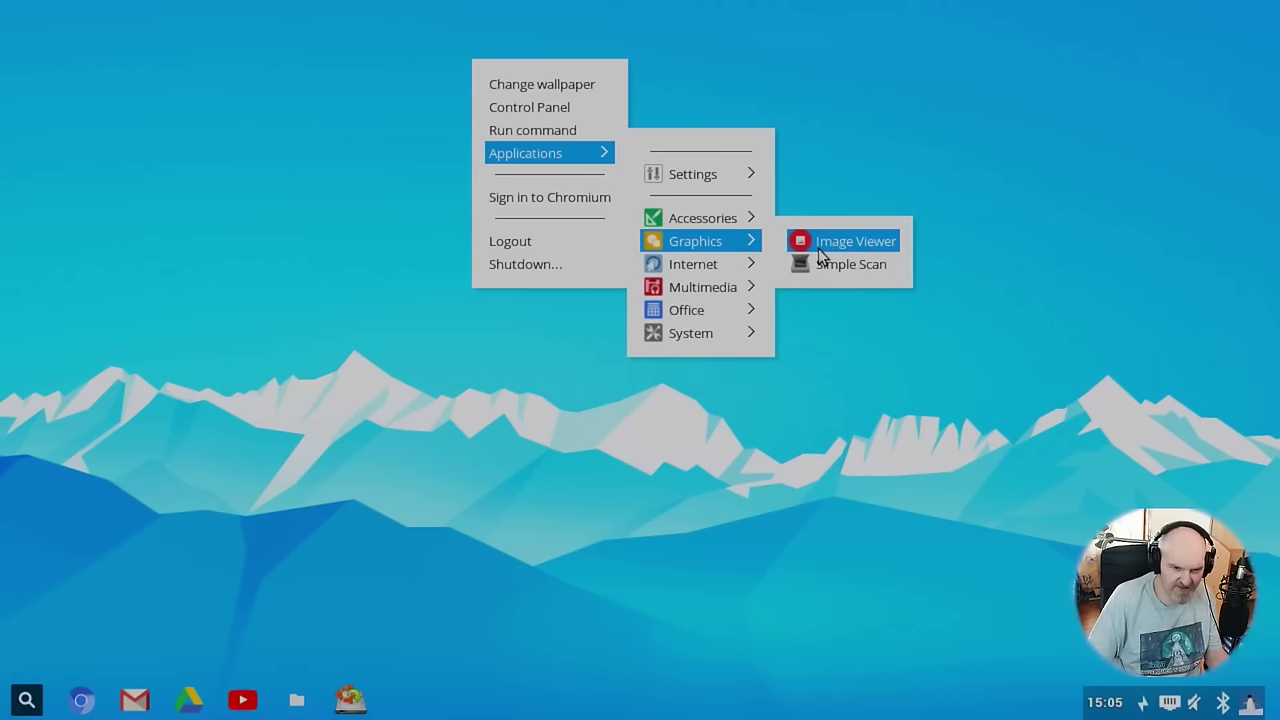
mouse_move(726, 270)
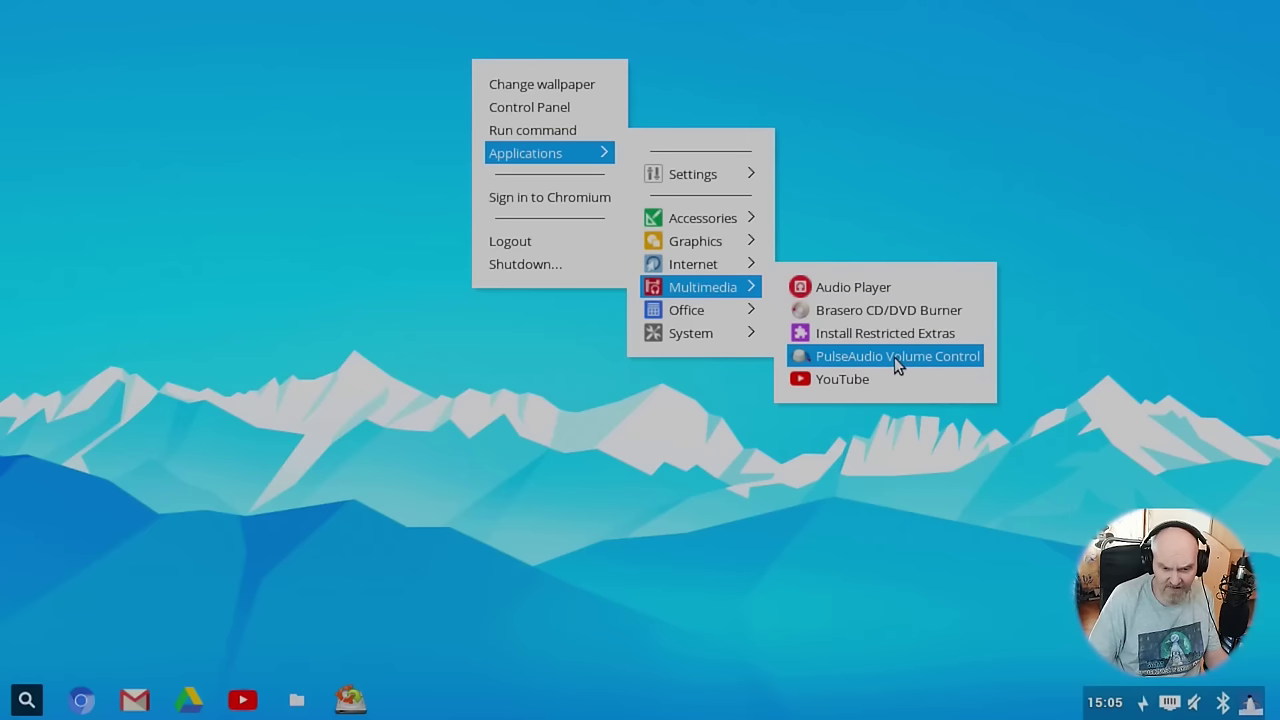
mouse_move(748, 313)
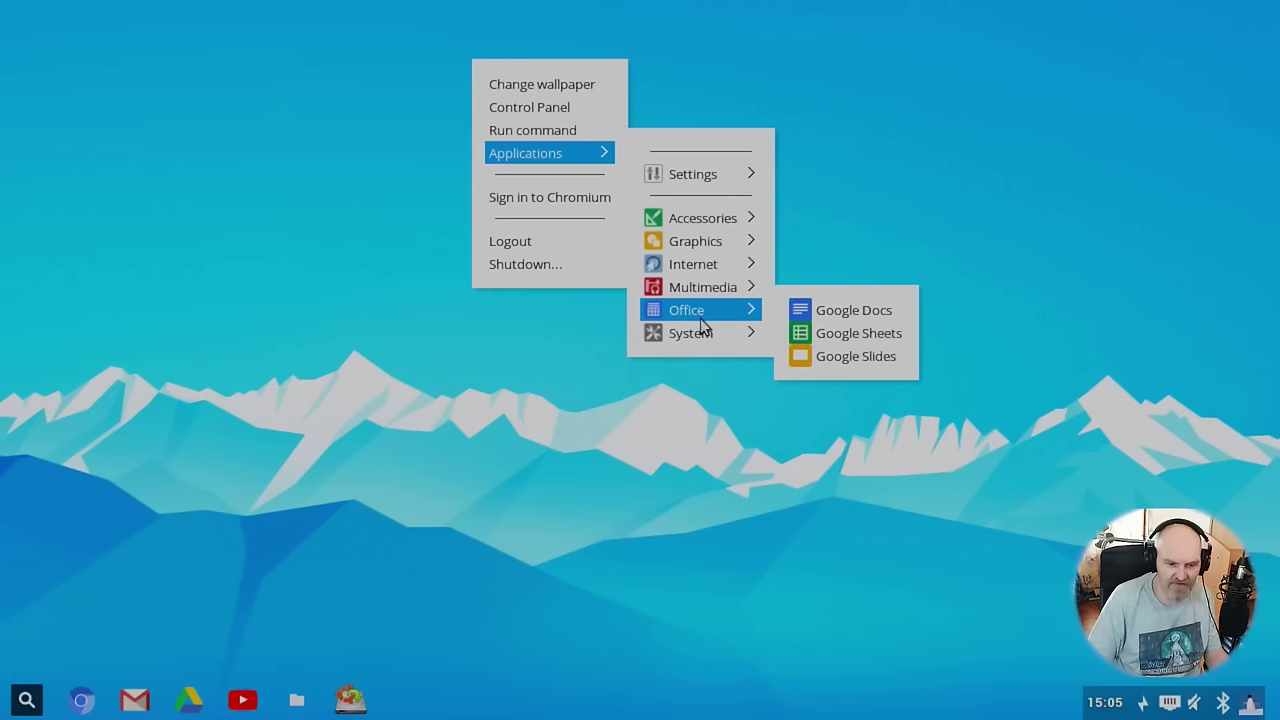
mouse_move(700, 337)
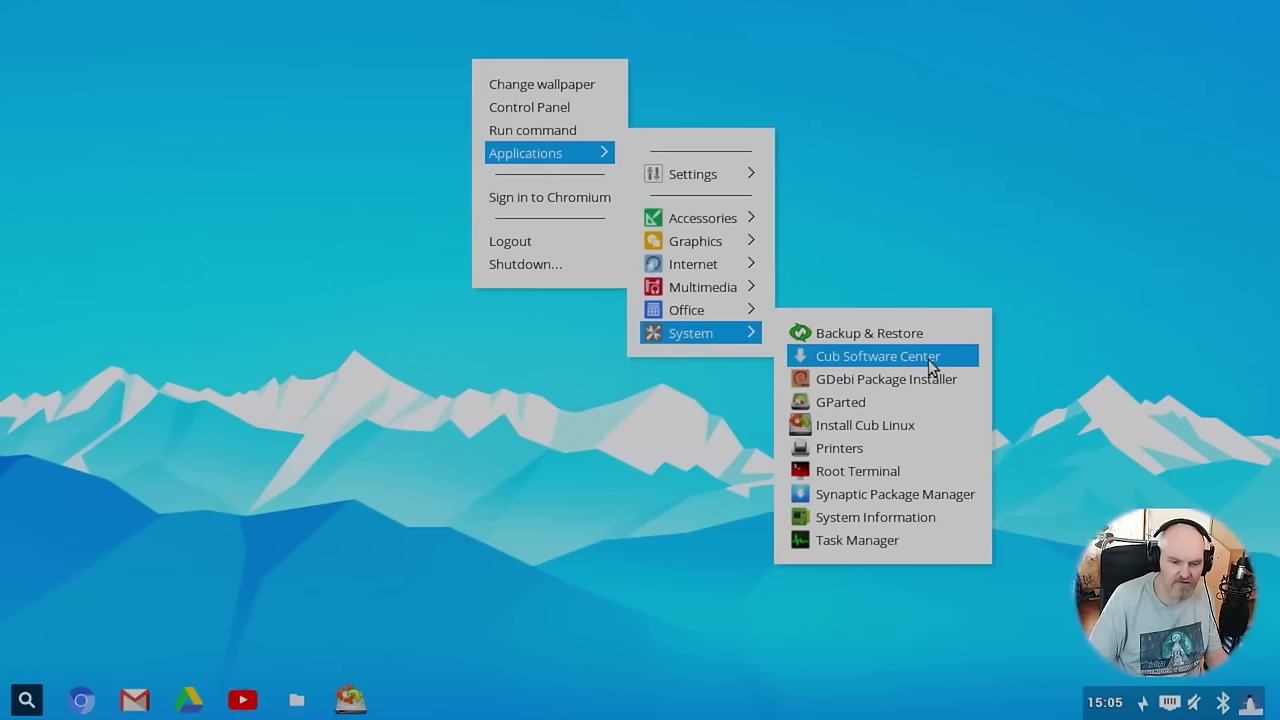
left_click(886, 518)
- Open Synaptic Package Manager from the System applications, dismiss its Quick Introduction and maximize the window
right_click(338, 155)
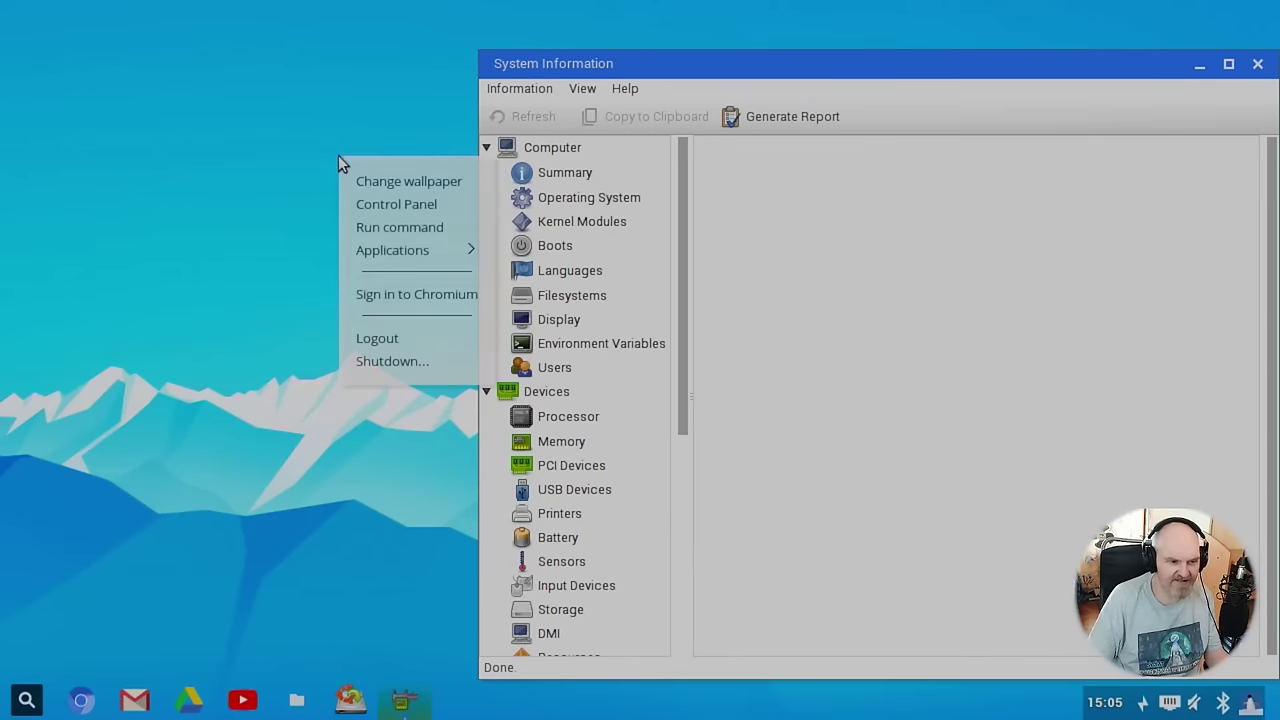
mouse_move(395, 249)
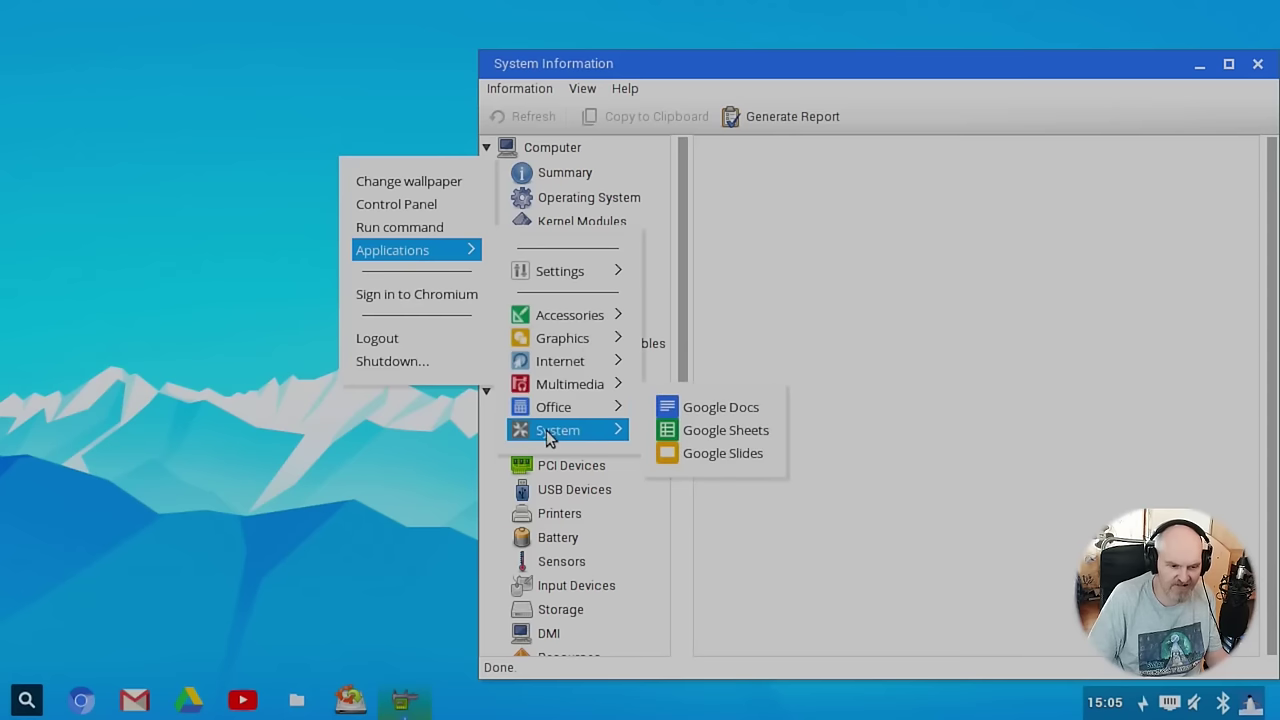
mouse_move(546, 430)
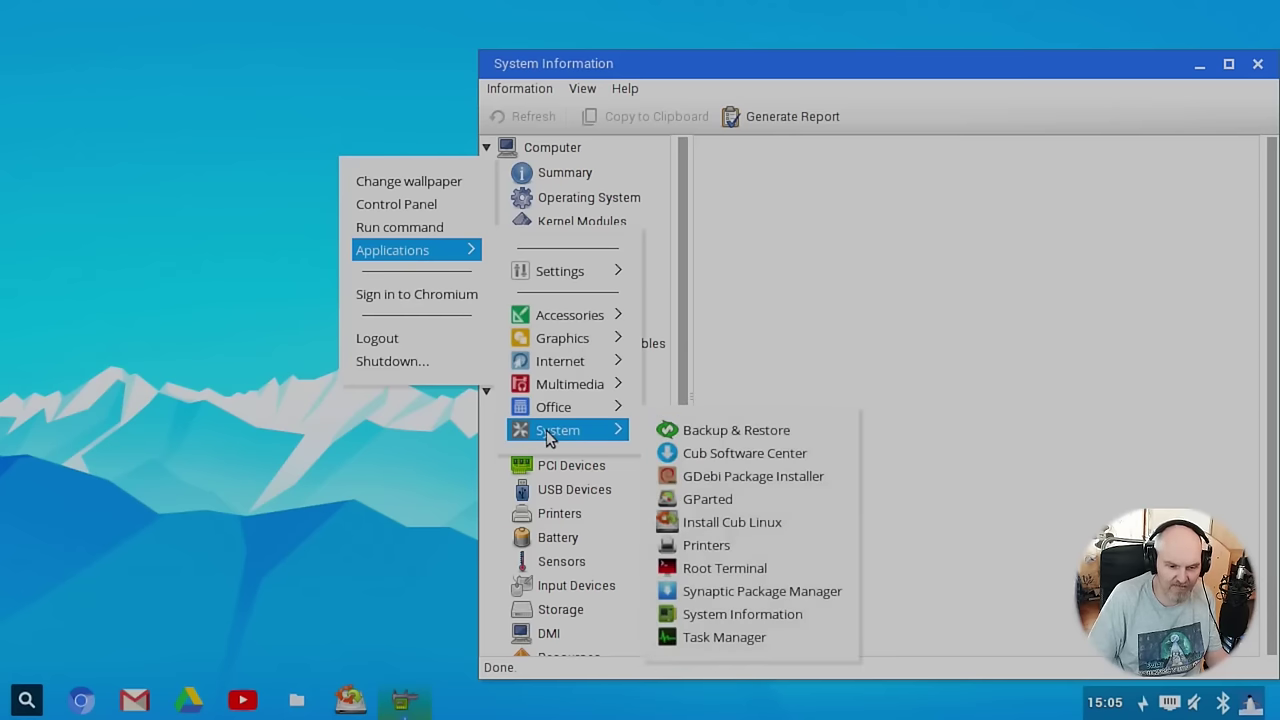
left_click(809, 595)
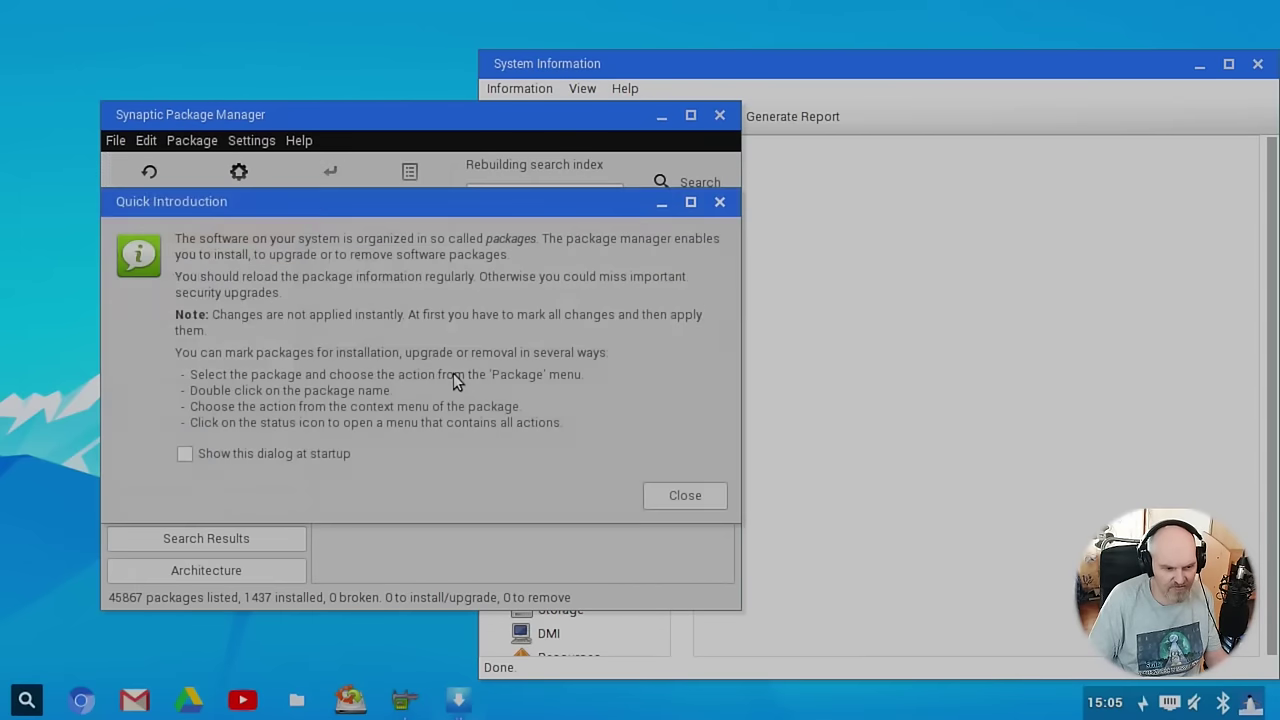
left_click(684, 496)
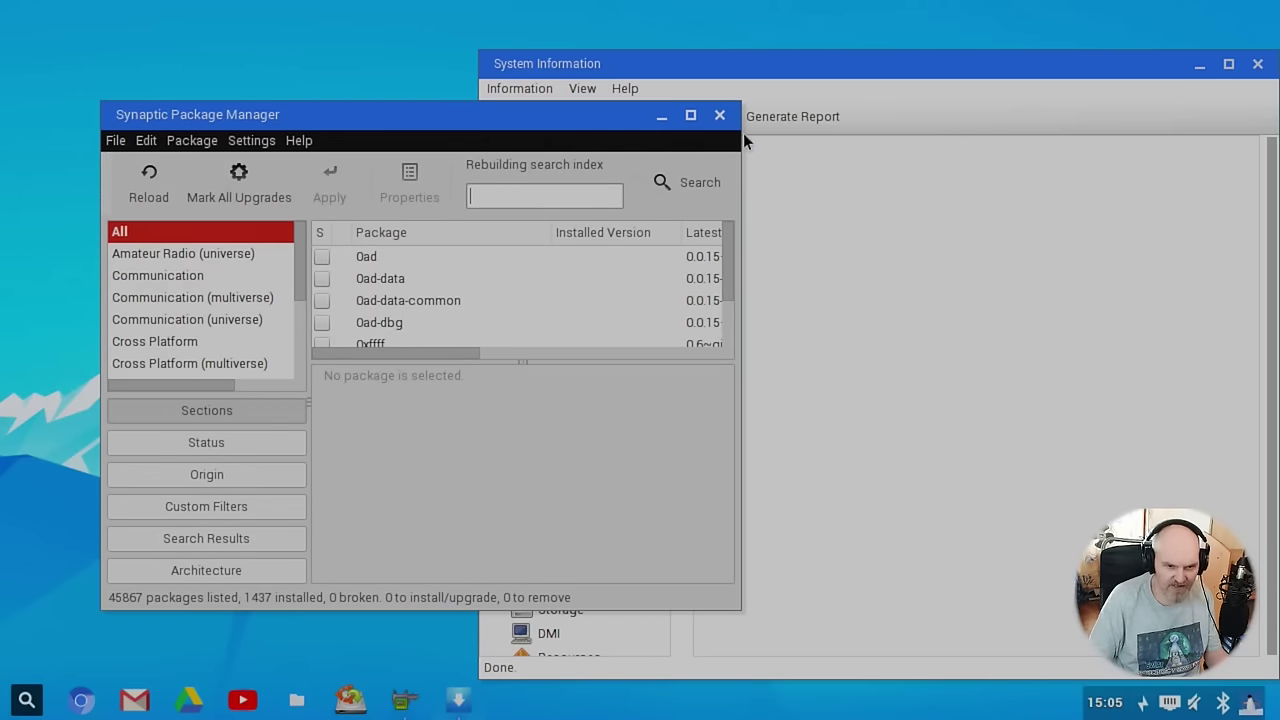
left_click(690, 116)
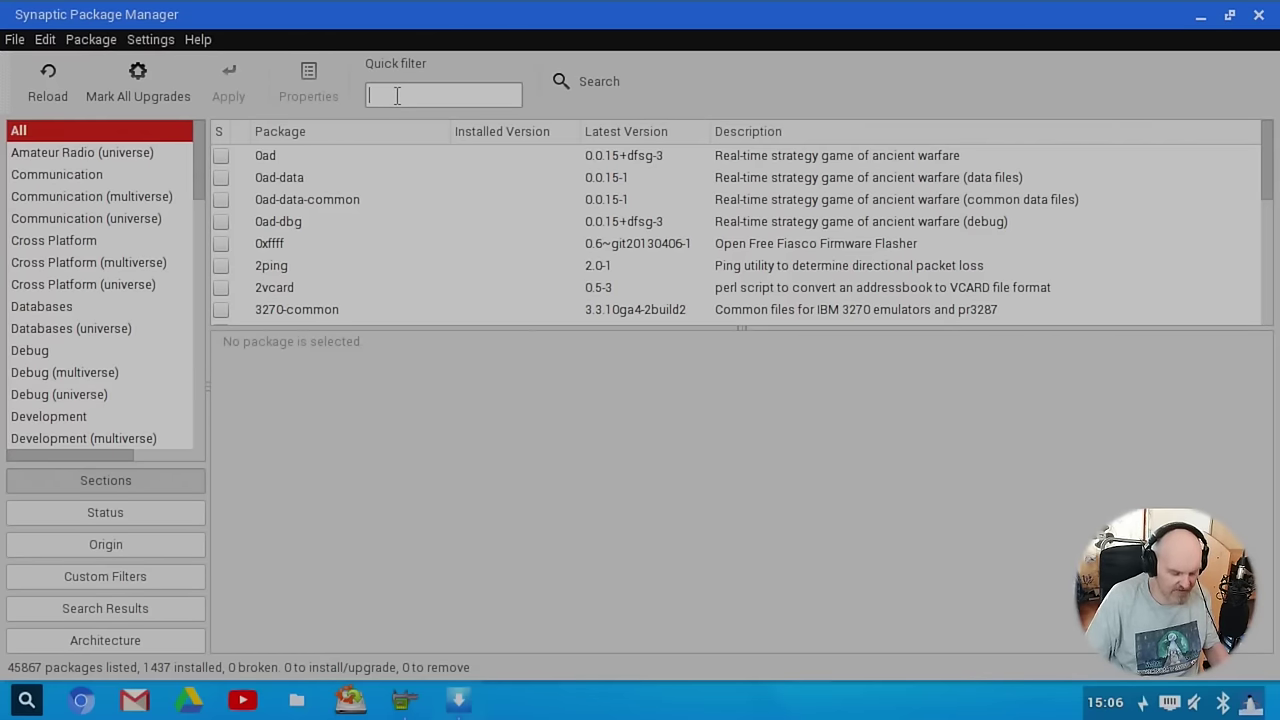
- Filter the package list for libreoffice and view the description of the libreoffice metapackage
type("li")
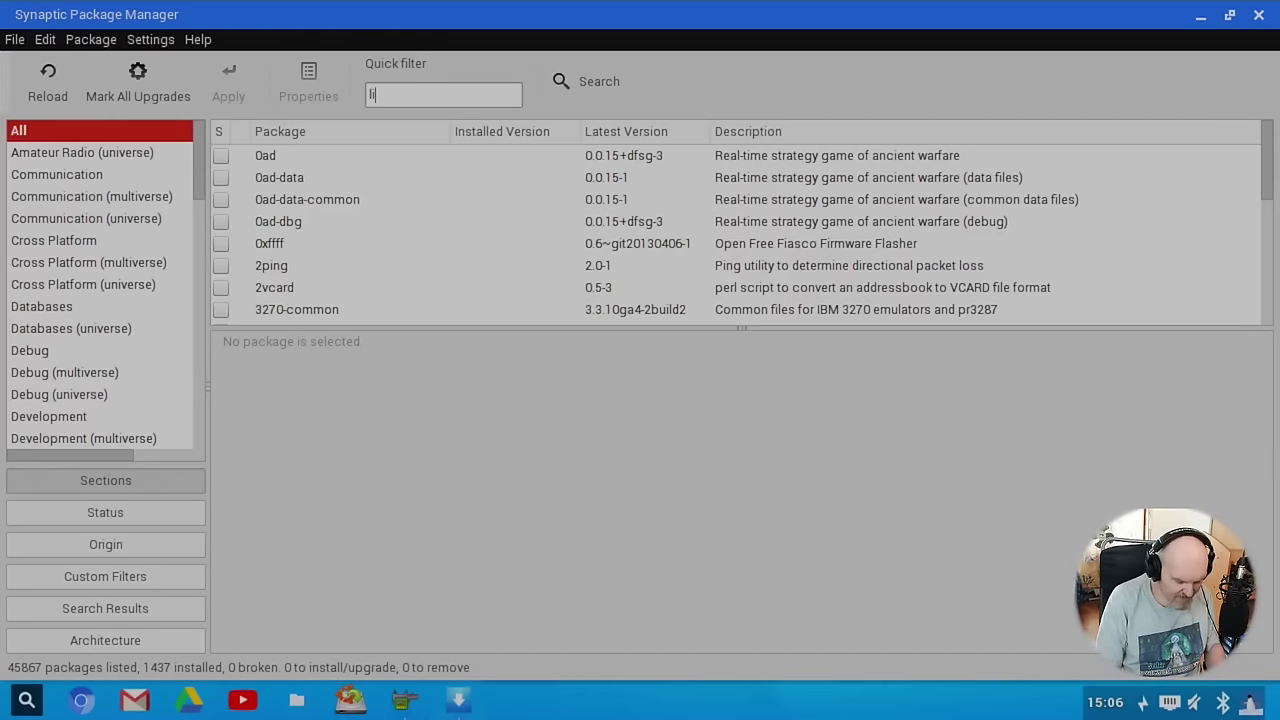
type("breoffice")
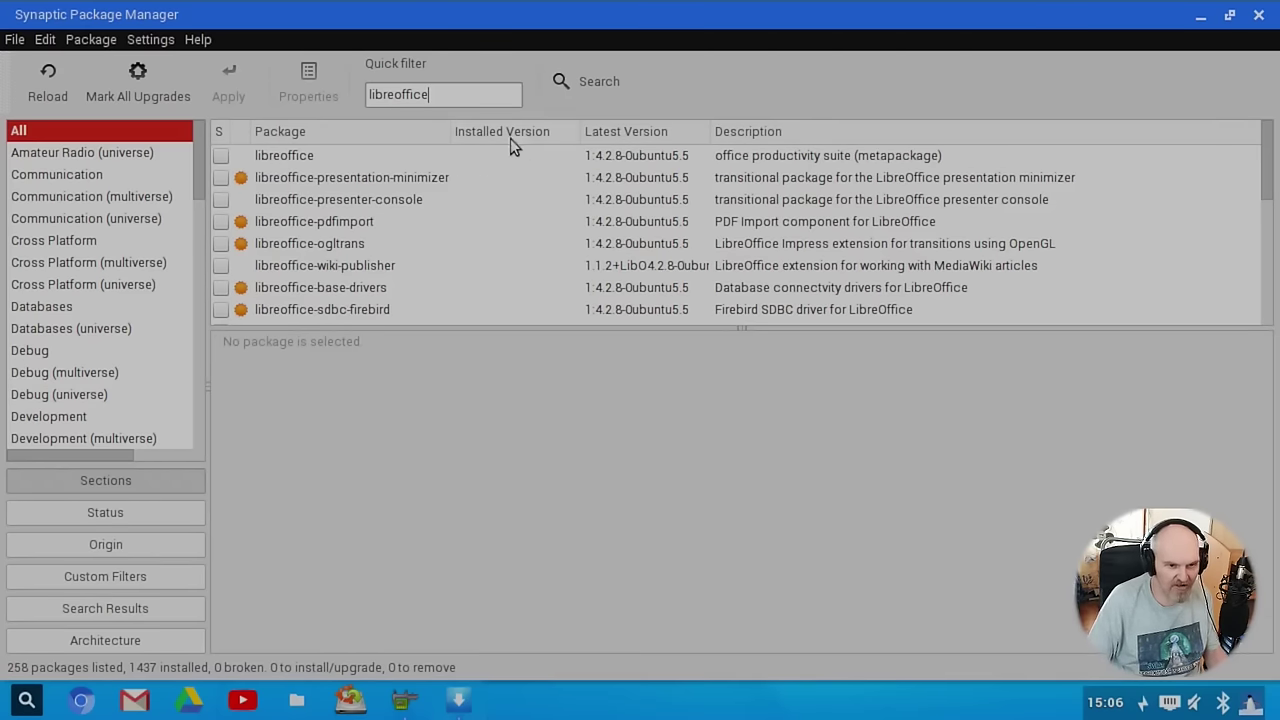
left_click(378, 160)
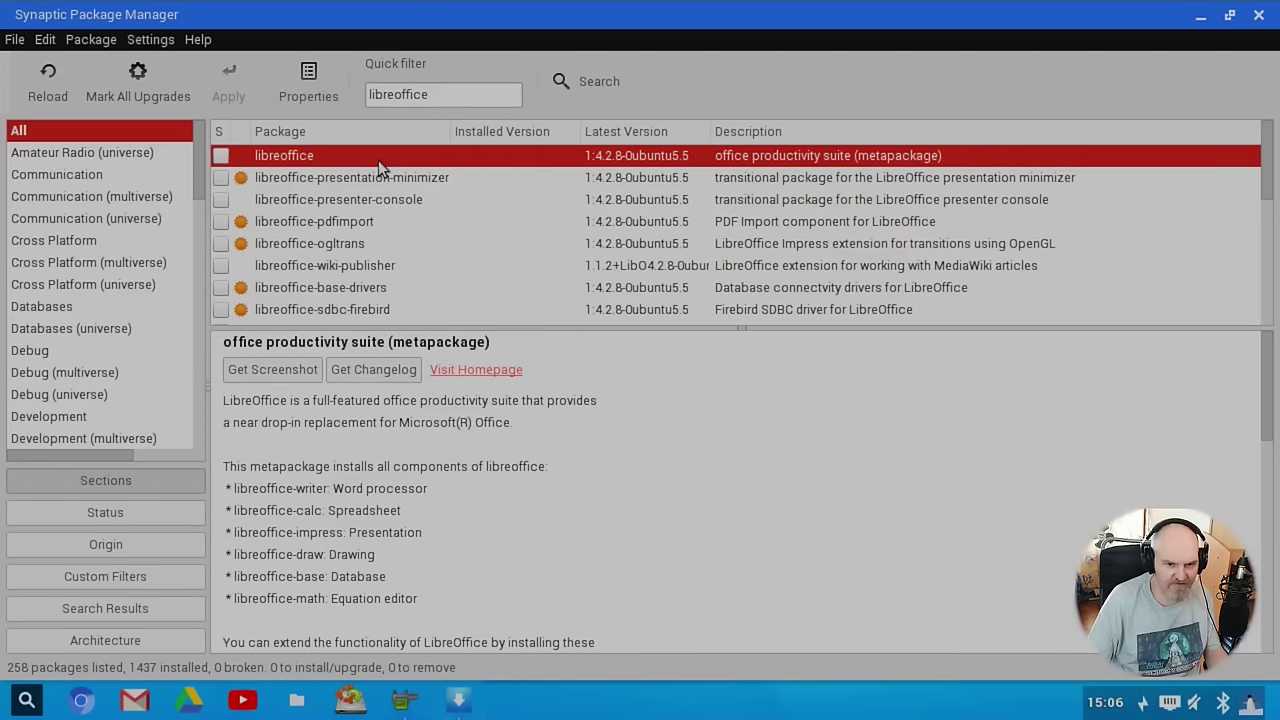
- Mark the libreoffice metapackage for installation and accept the additional required package changes
left_click(223, 158)
left_click(248, 190)
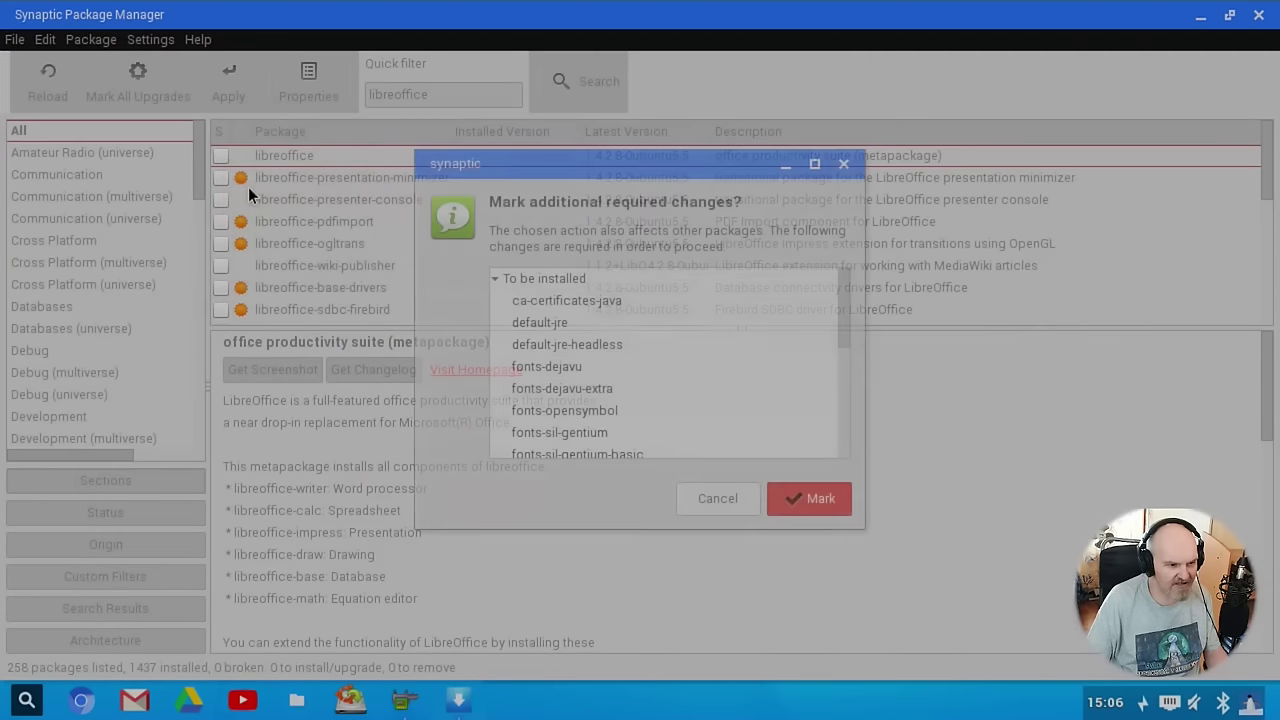
scroll(732, 397, "down", 5)
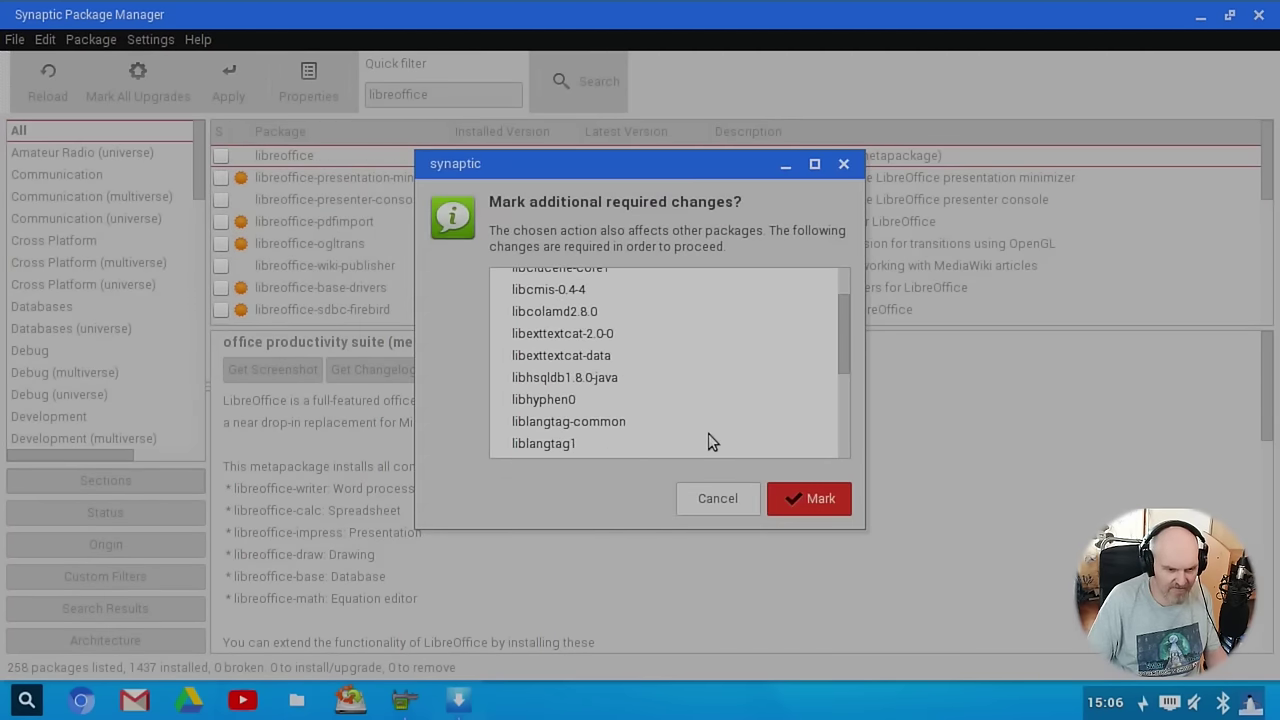
left_click(814, 497)
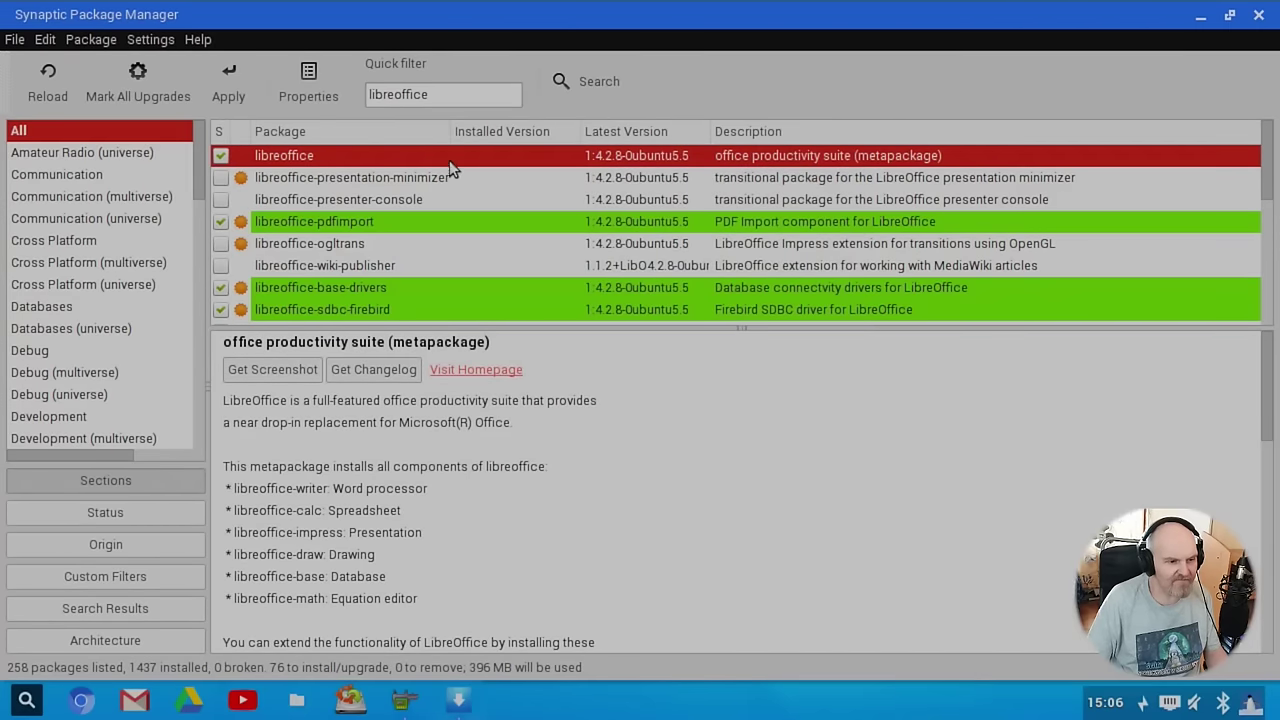
- Filter the package list for libreoffice l10 and locate the Polish language package
left_click(447, 103)
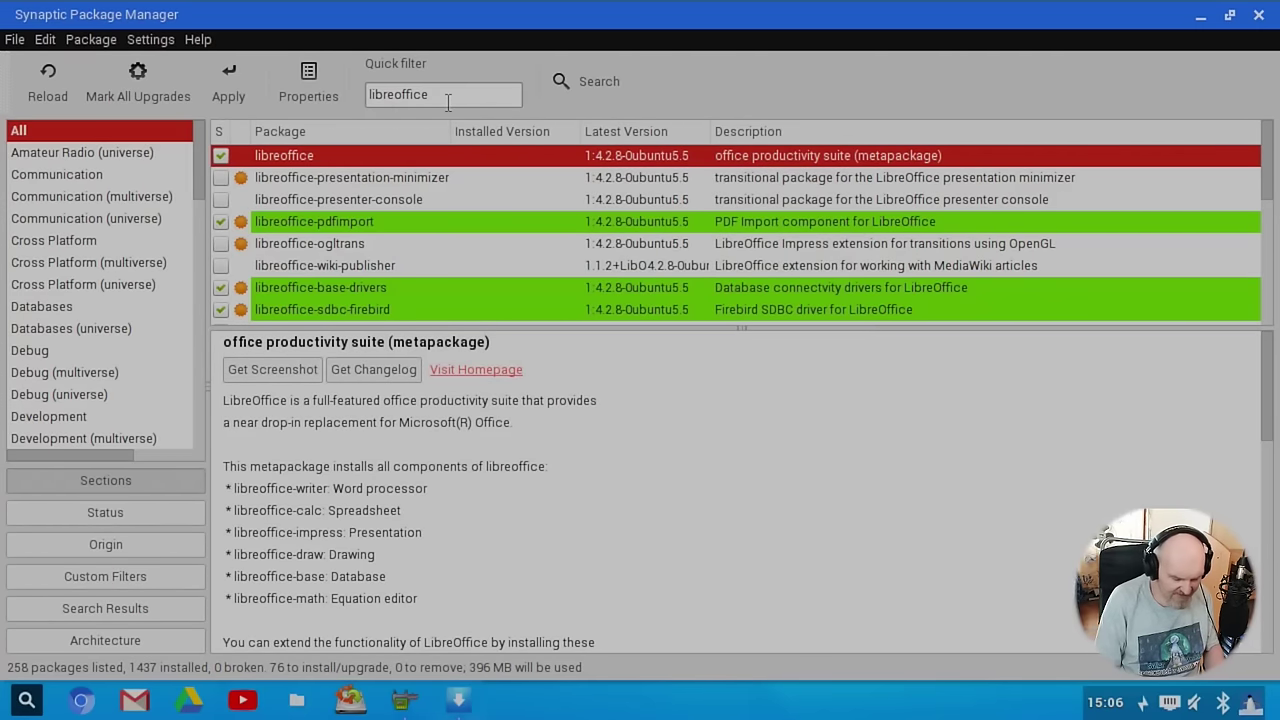
type("l")
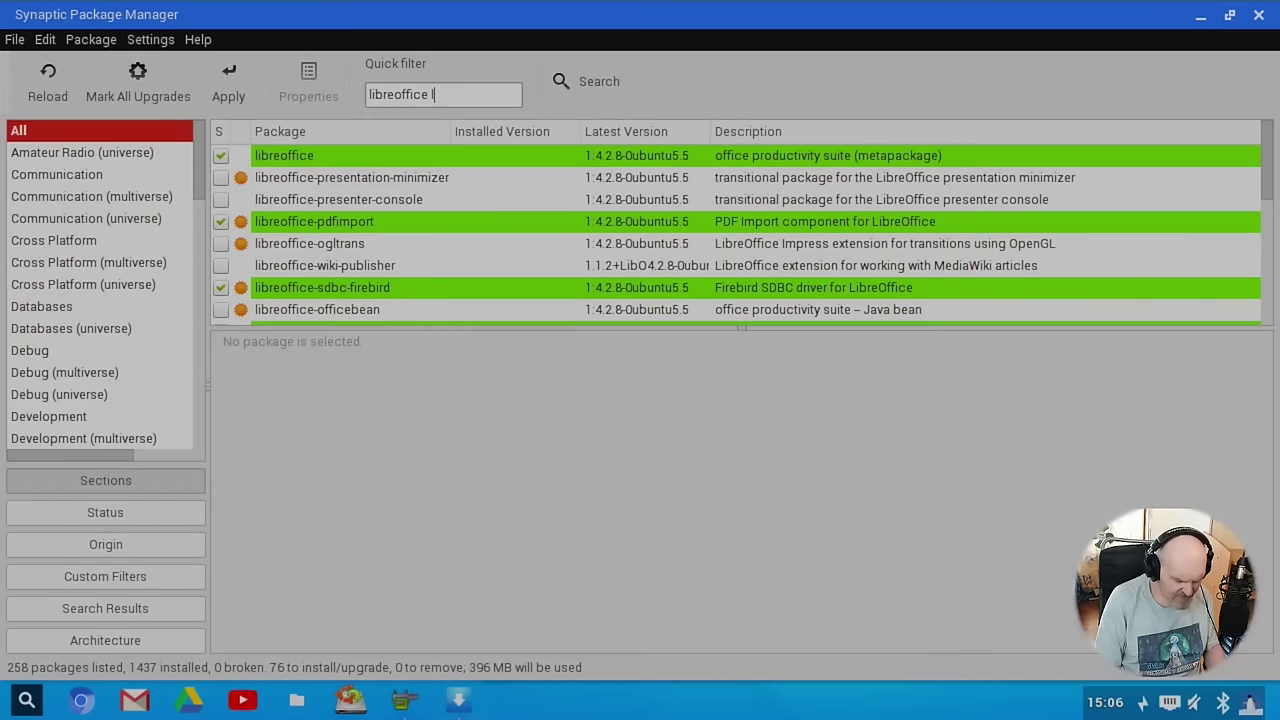
type("10")
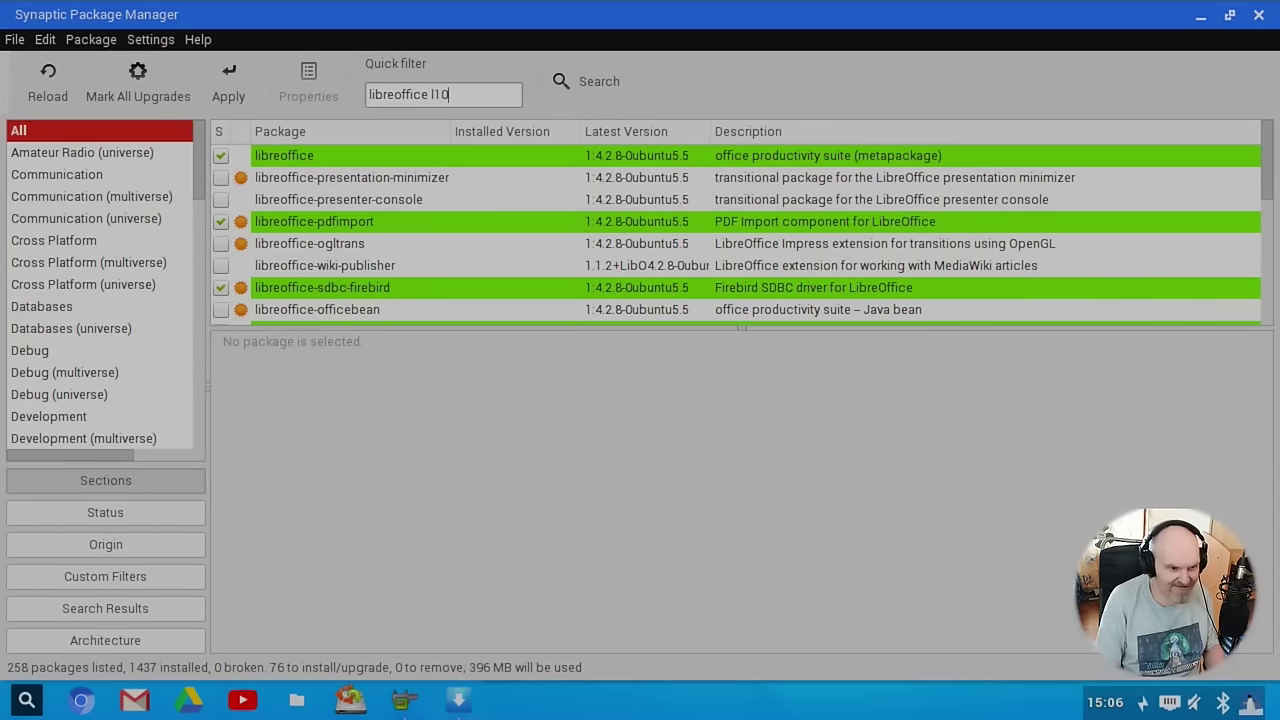
scroll(477, 269, "down", 10)
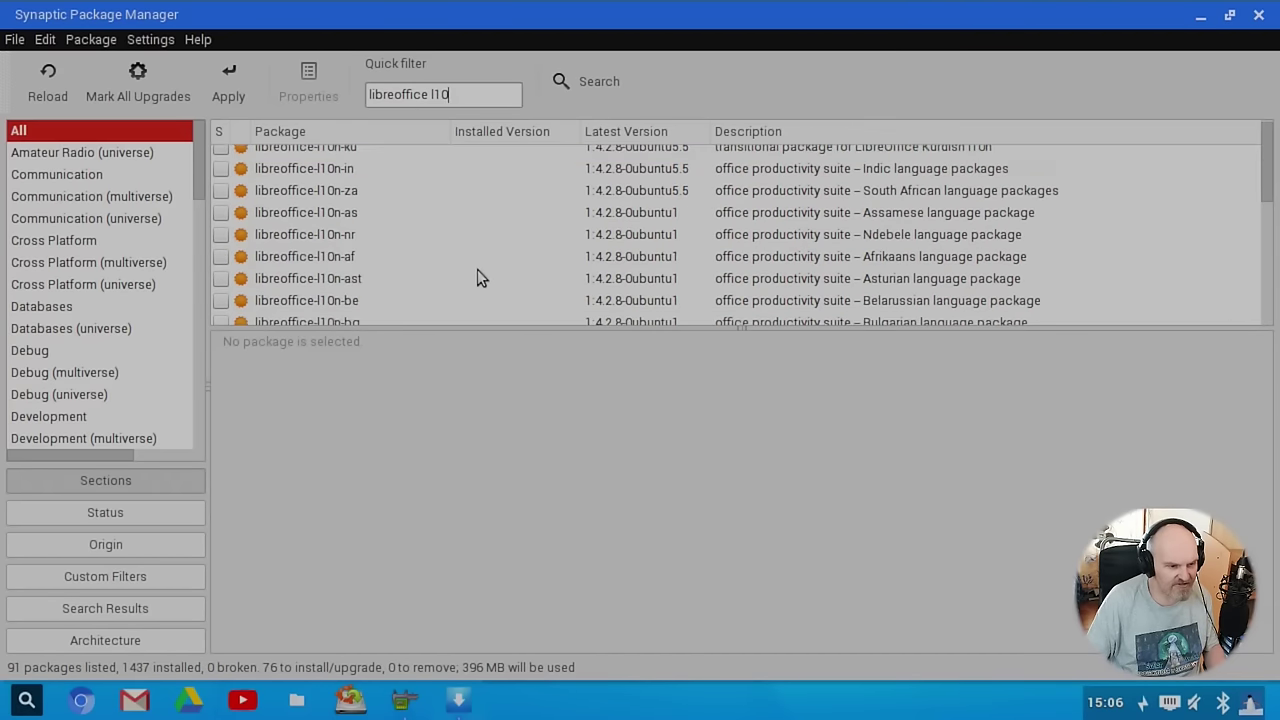
scroll(457, 265, "down", 6)
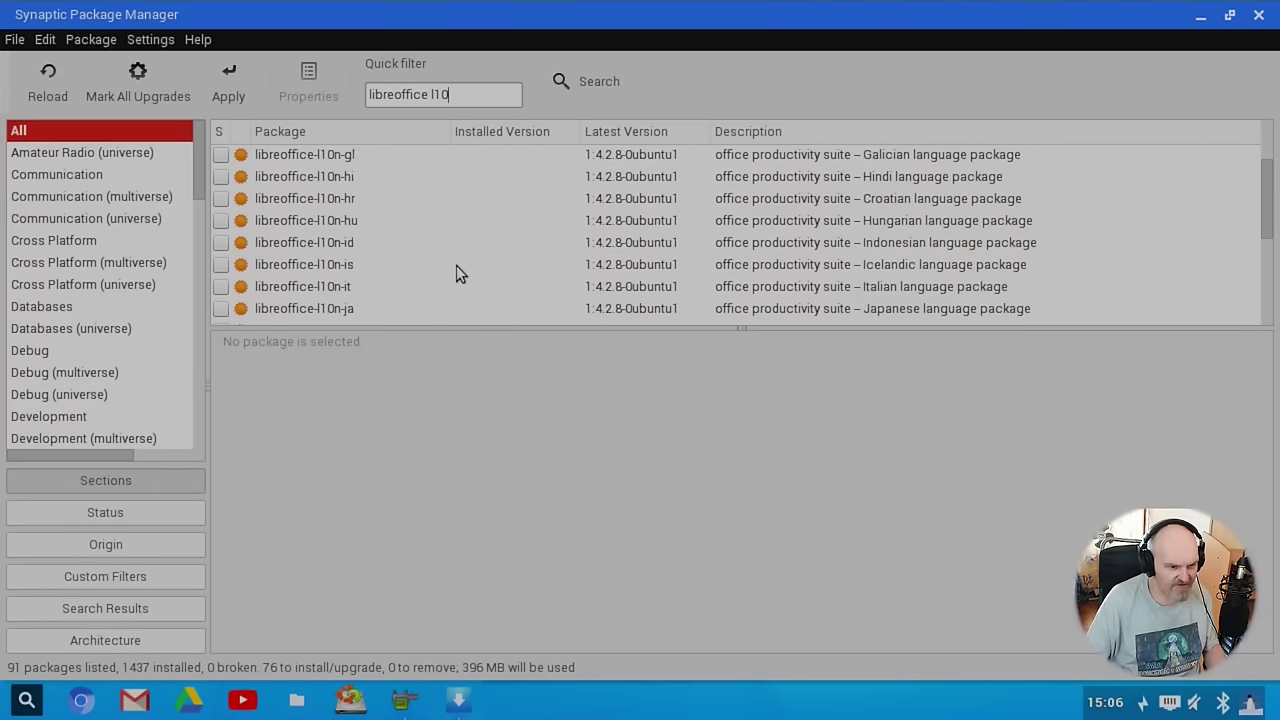
scroll(387, 255, "down", 1)
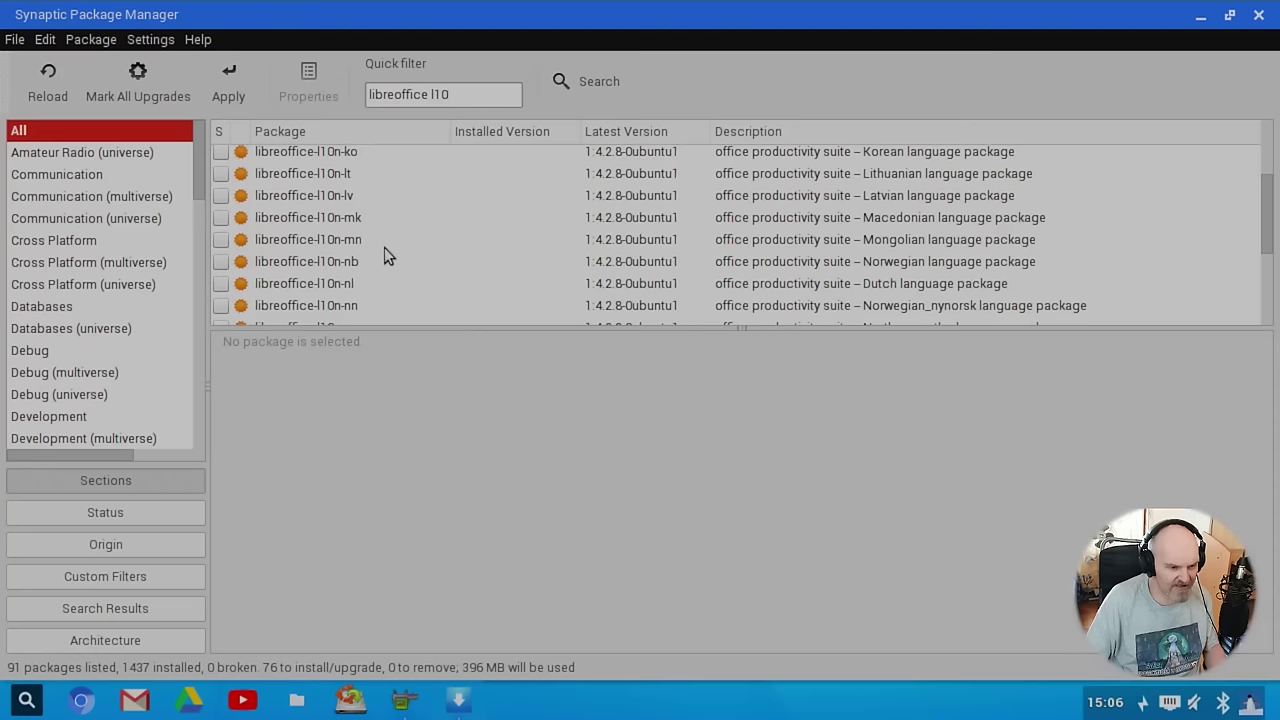
scroll(372, 281, "down", 2)
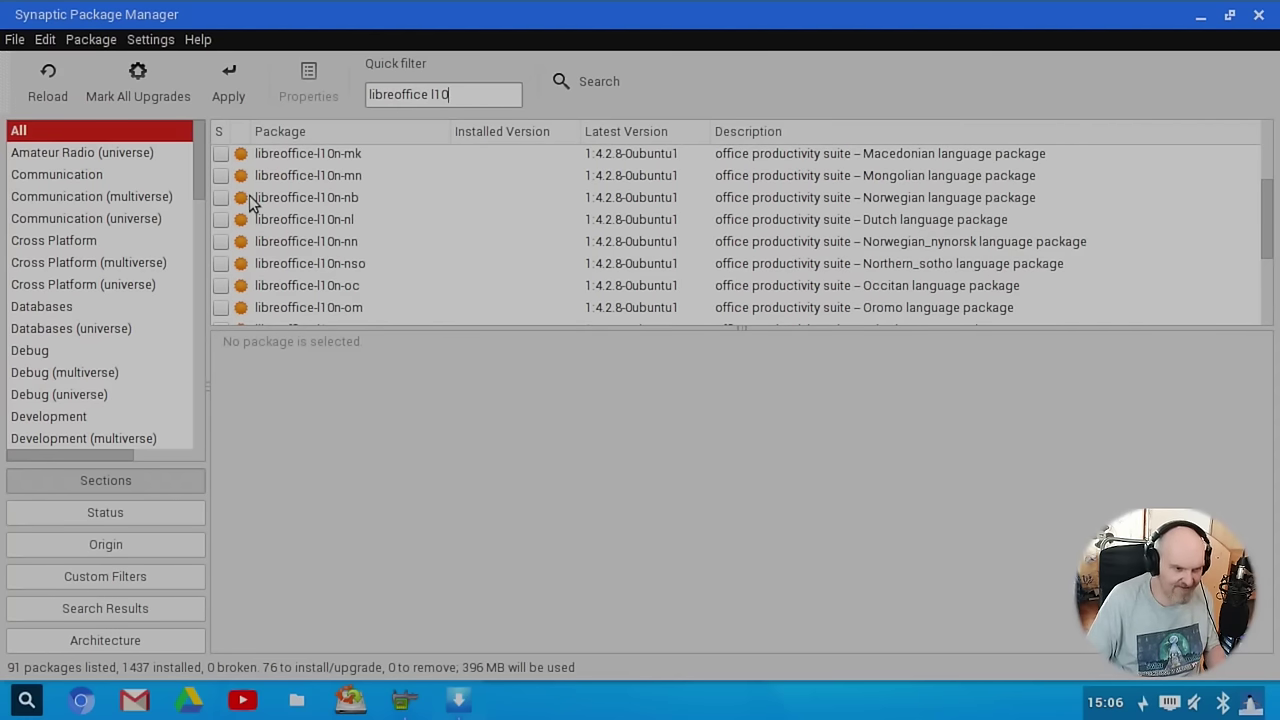
scroll(421, 236, "down", 2)
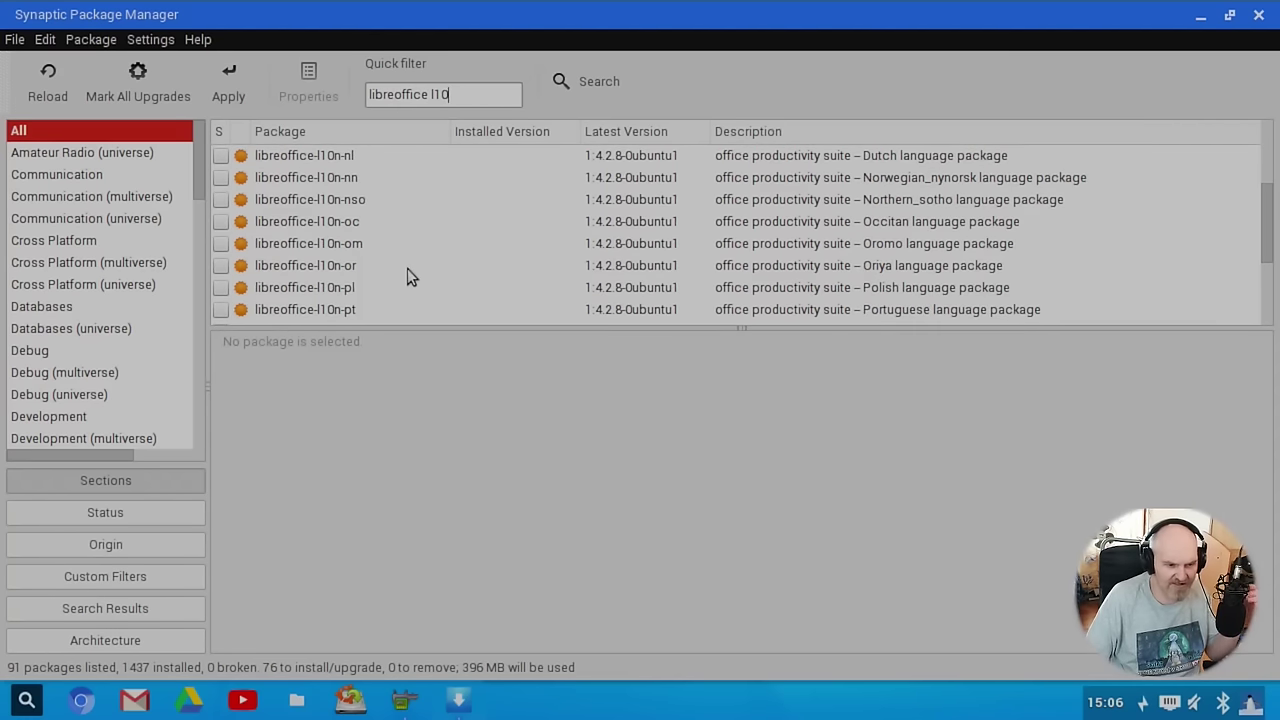
- Mark the Polish language package libreoffice-l10n-pl for installation
left_click(385, 289)
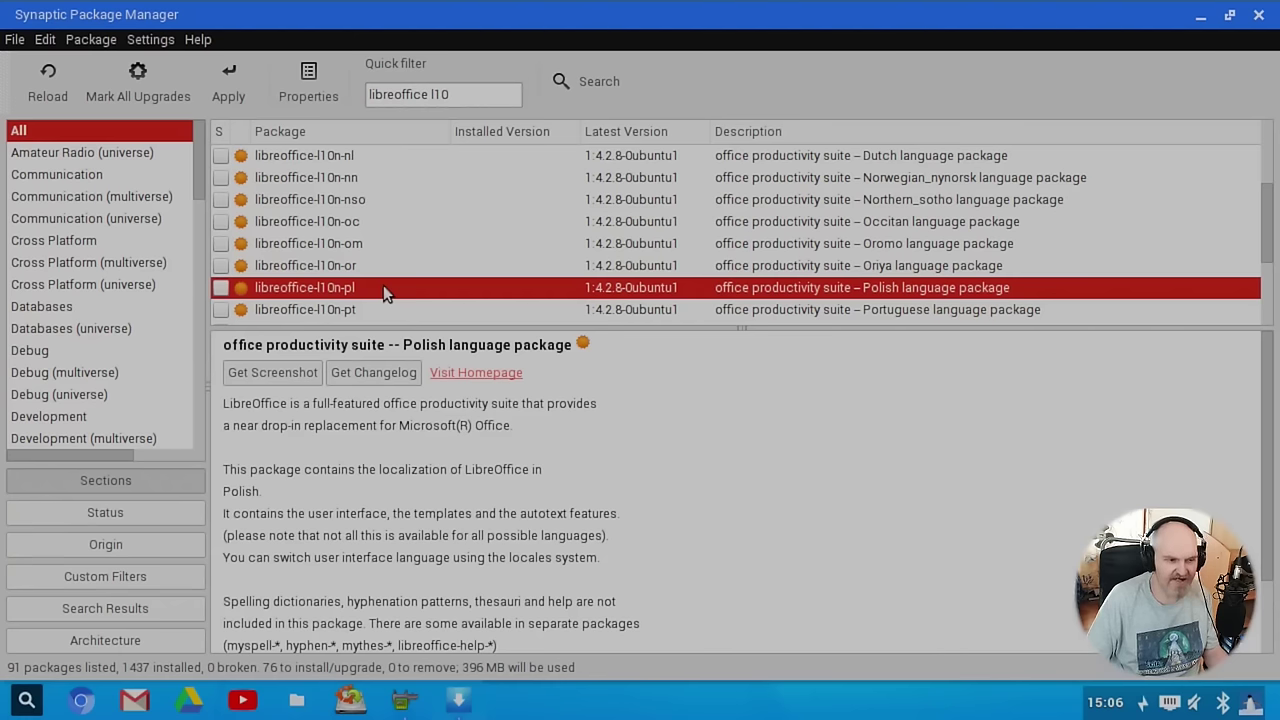
left_click(229, 287)
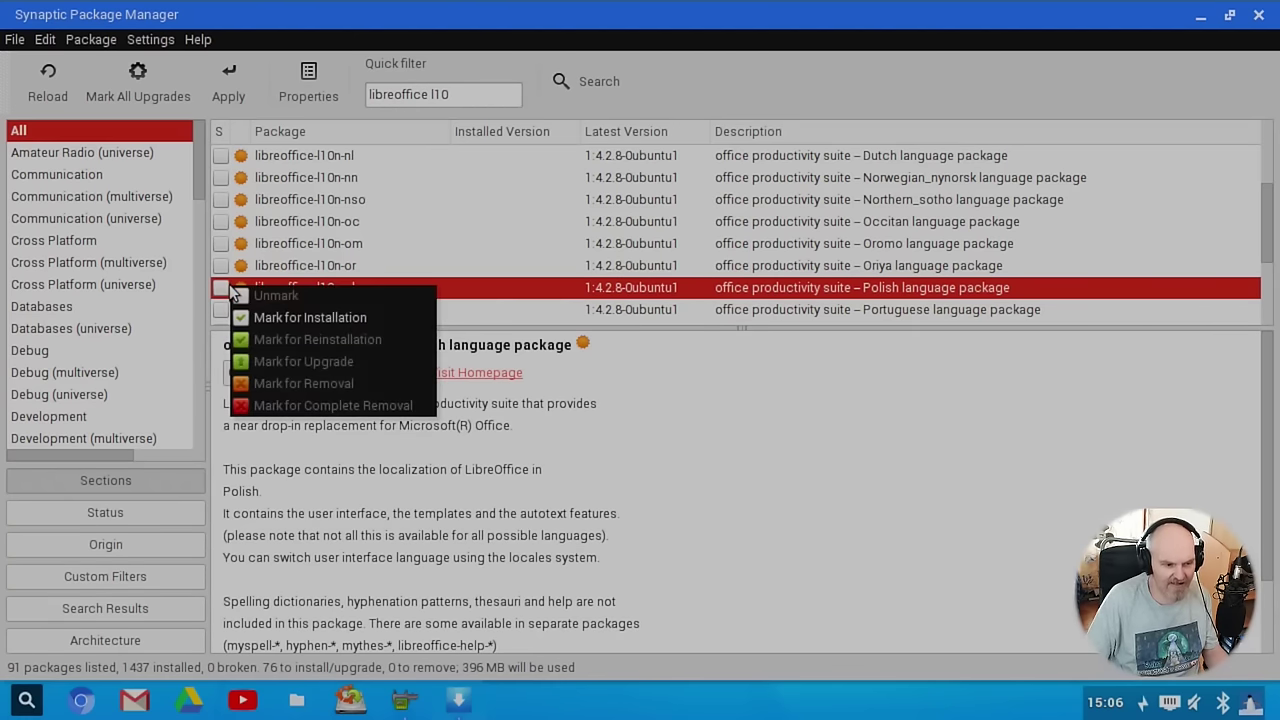
left_click(279, 321)
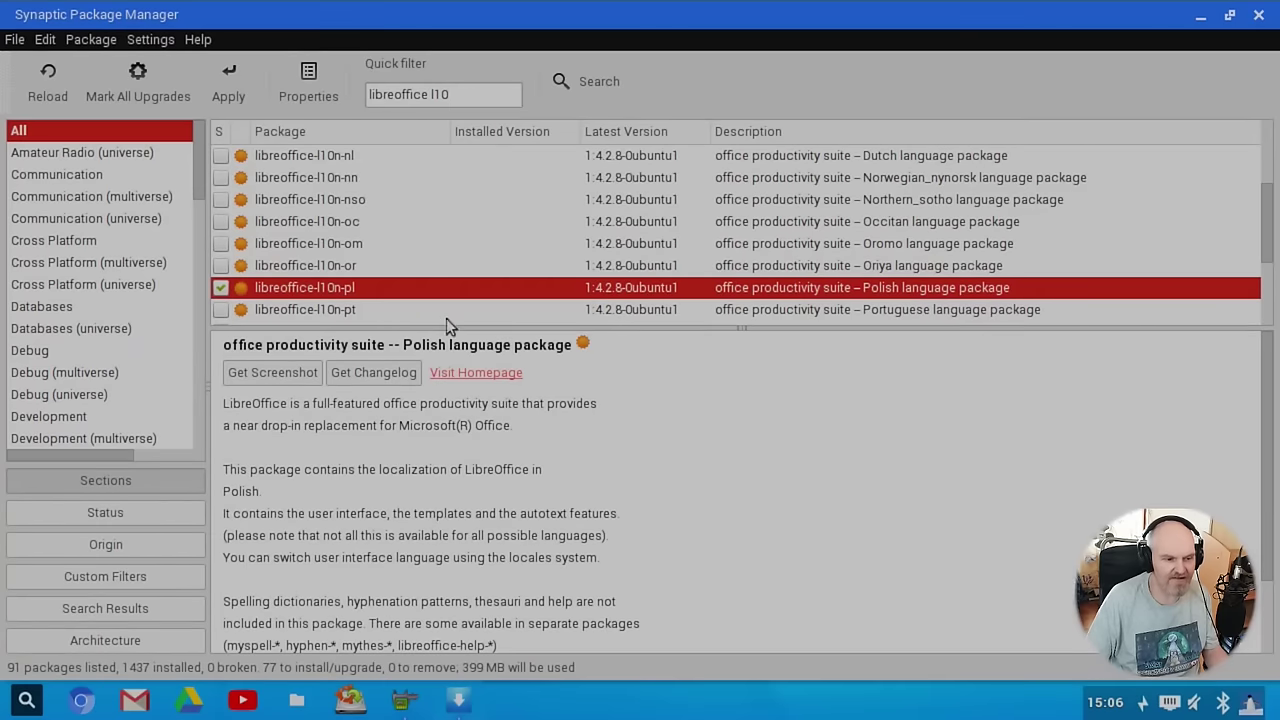
- Apply the marked changes to install LibreOffice together with its Polish language package
scroll(443, 256, "down", 3)
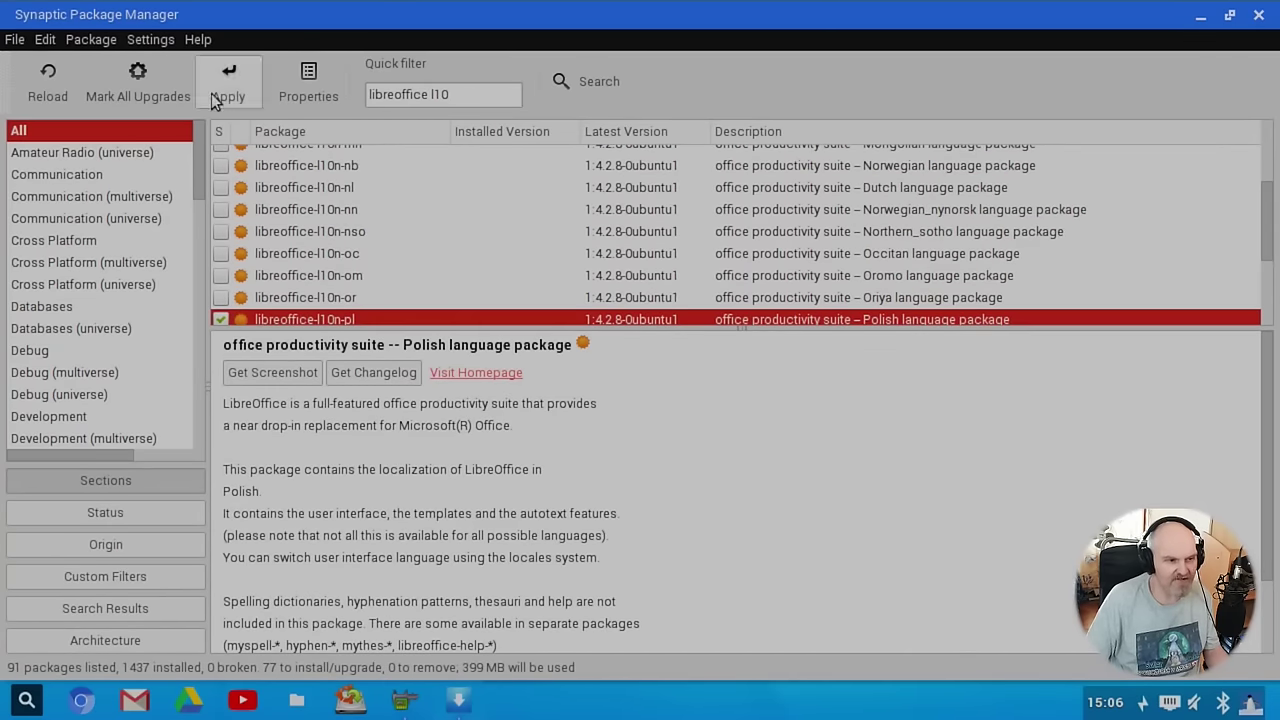
left_click(226, 78)
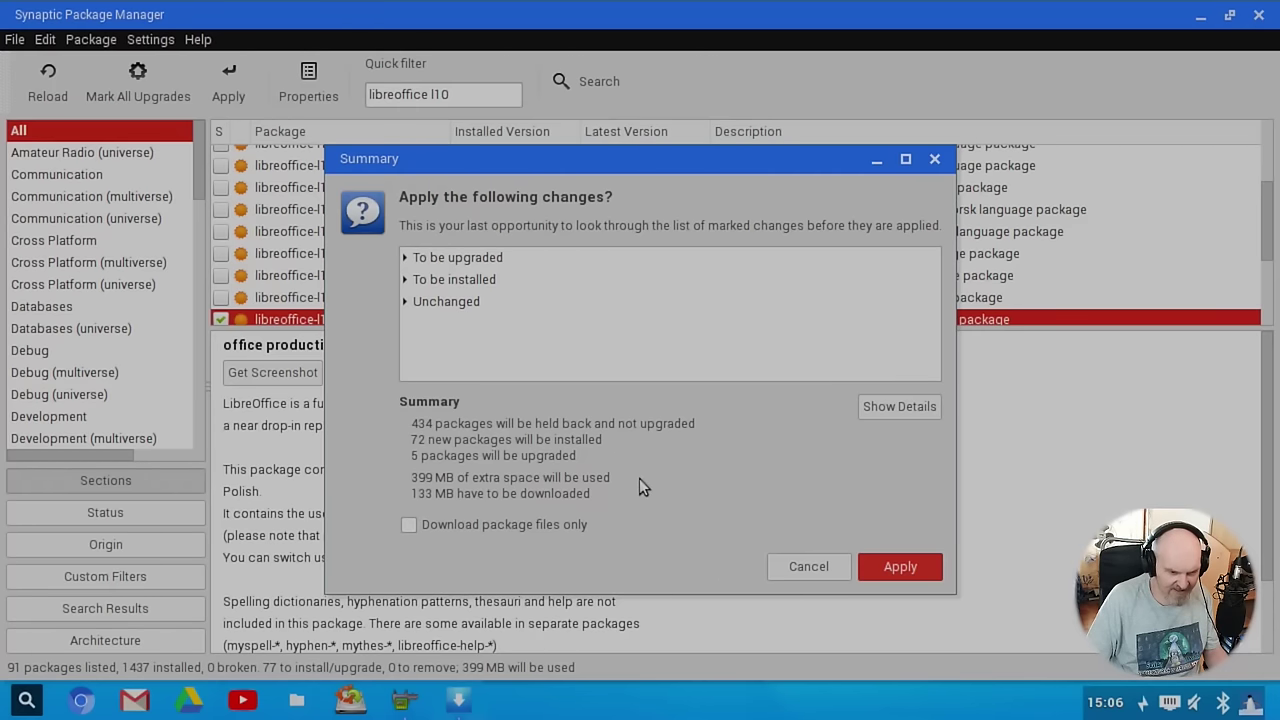
left_click(884, 575)
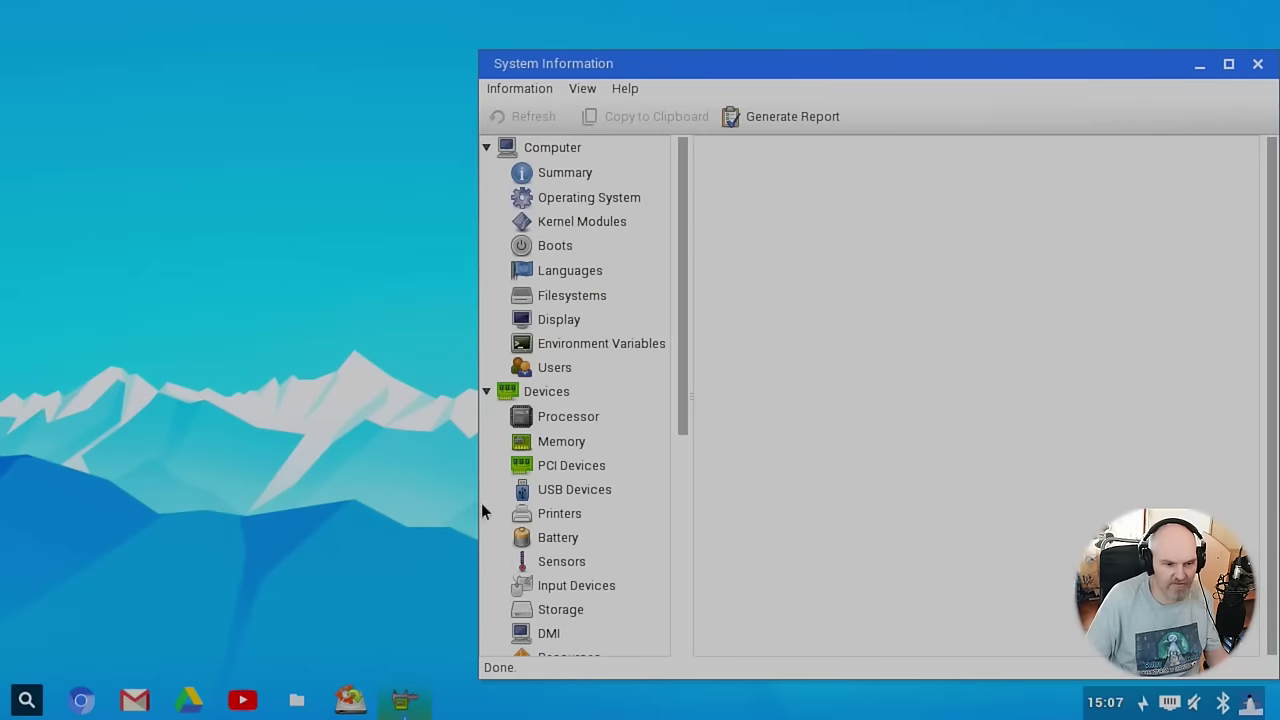
- Close System Information and launch LibreOffice Writer from the desktop's Office applications
left_click(1258, 66)
right_click(348, 139)
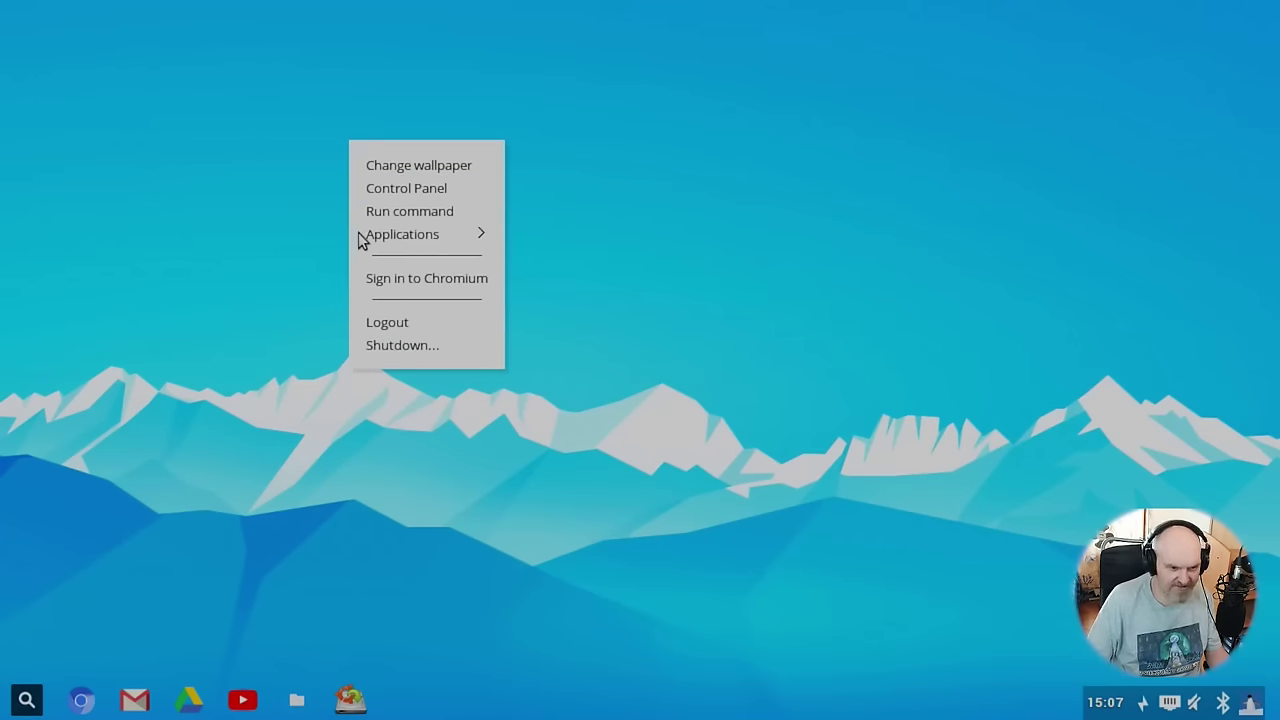
mouse_move(380, 244)
mouse_move(596, 430)
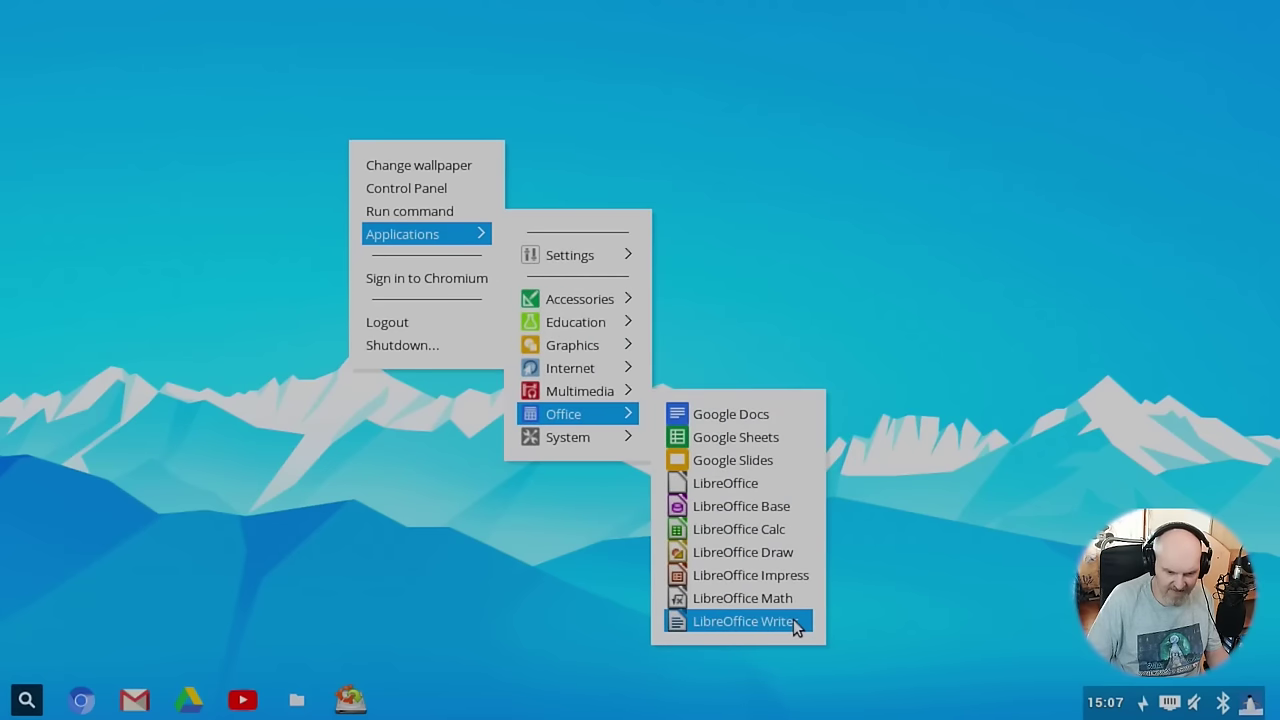
left_click(793, 619)
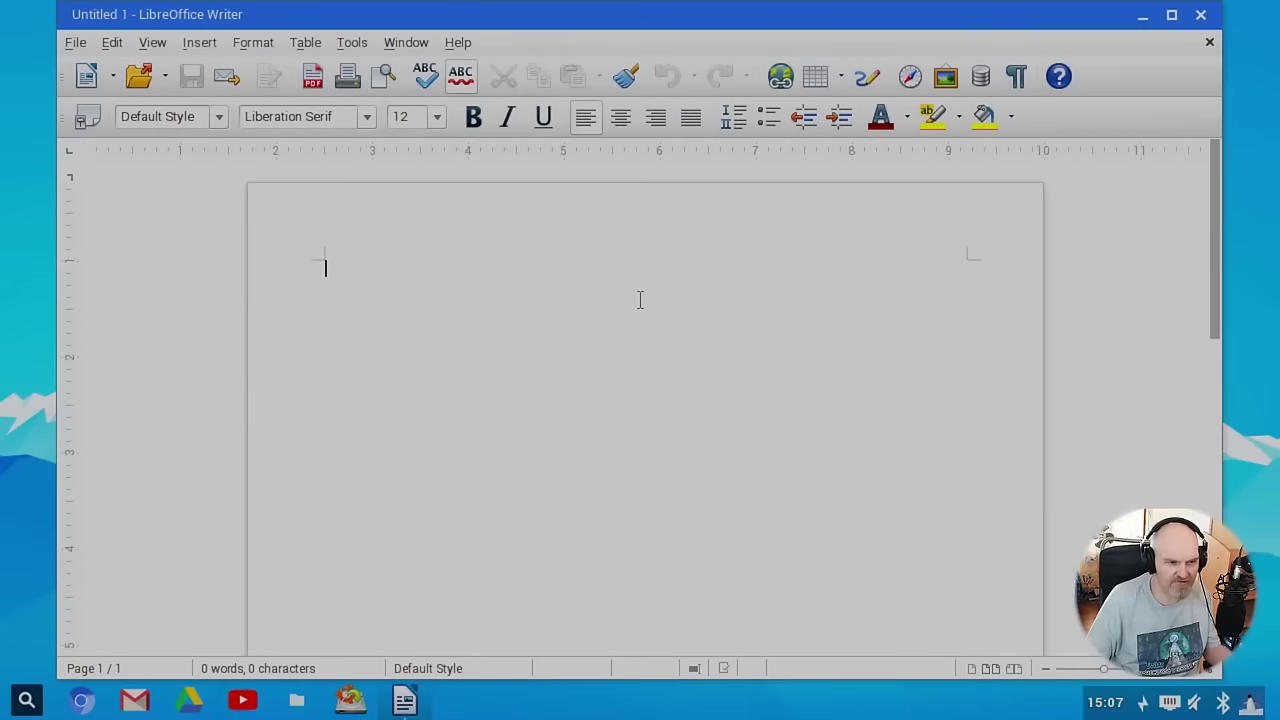
- Open the Languages settings in Writer's options and set the user interface language to Polish
left_click(172, 43)
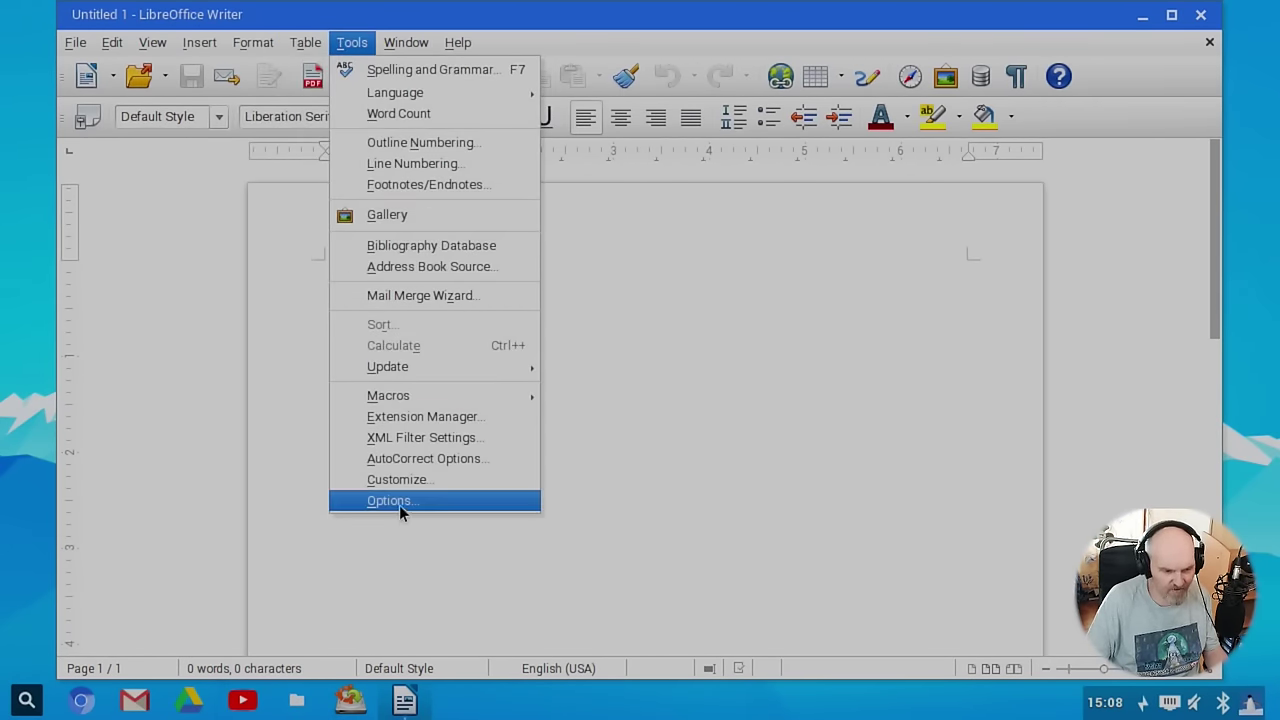
left_click(399, 503)
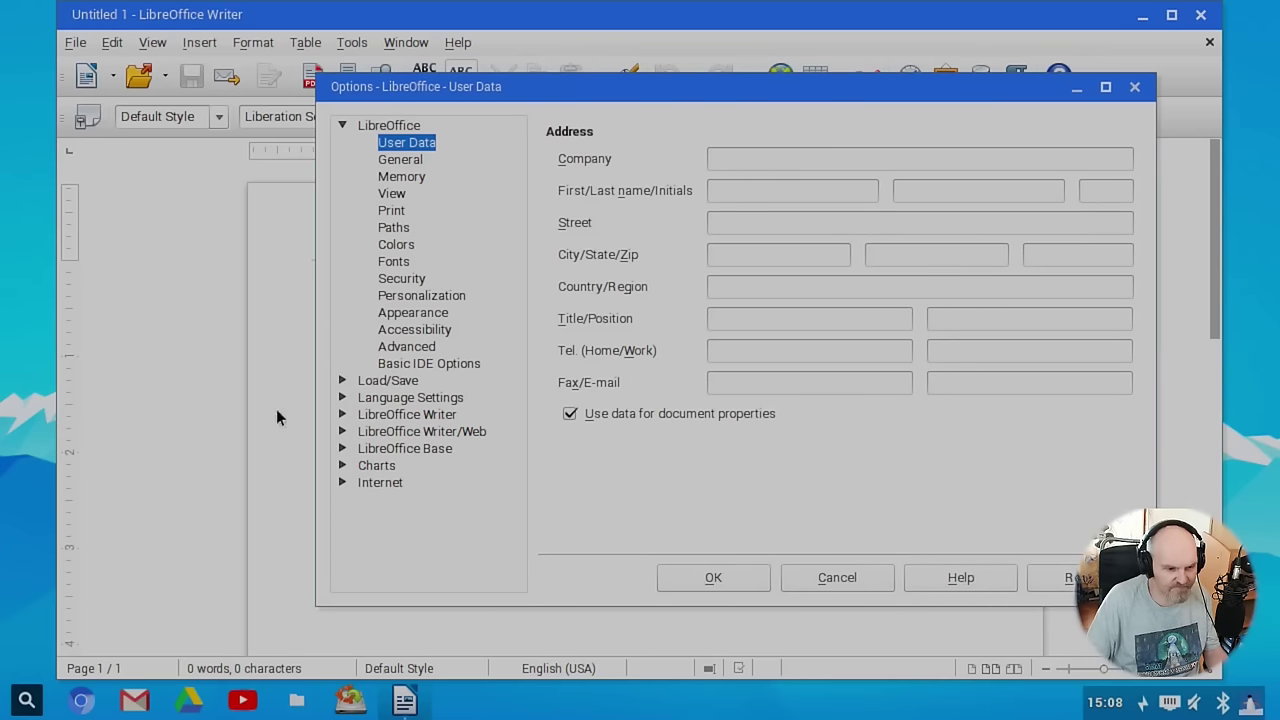
left_click(437, 399)
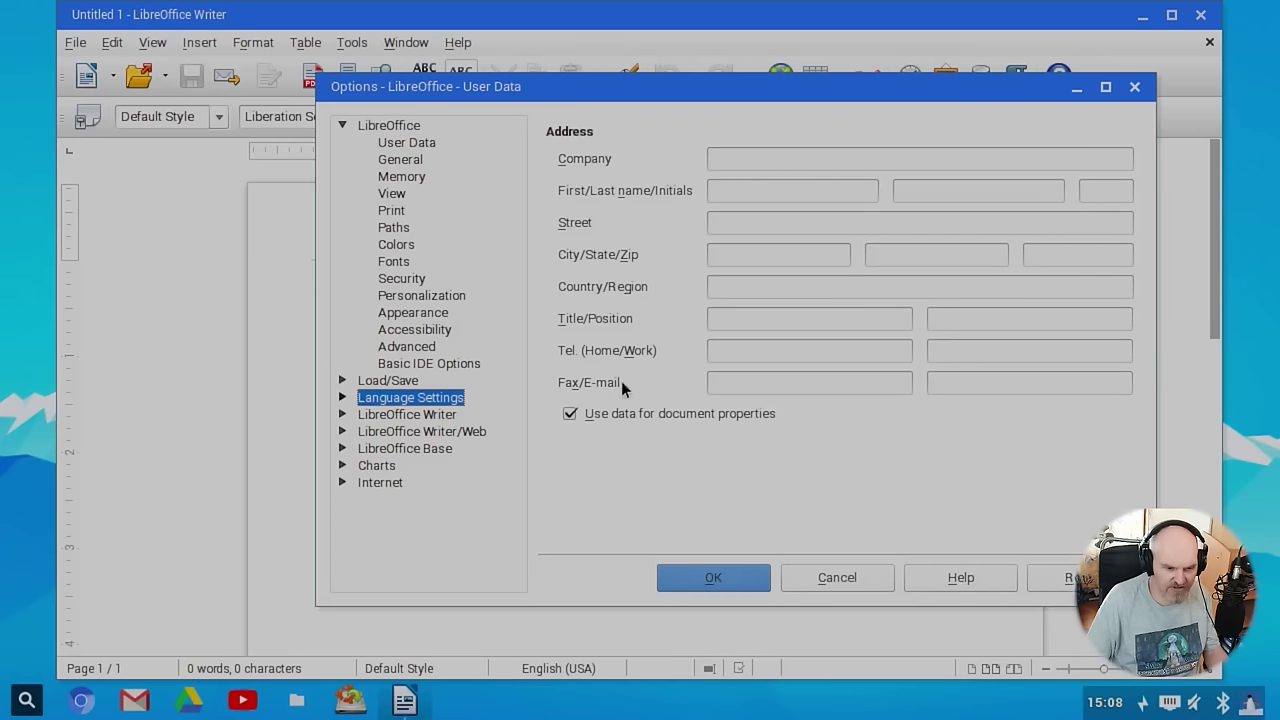
double_click(410, 397)
left_click(823, 158)
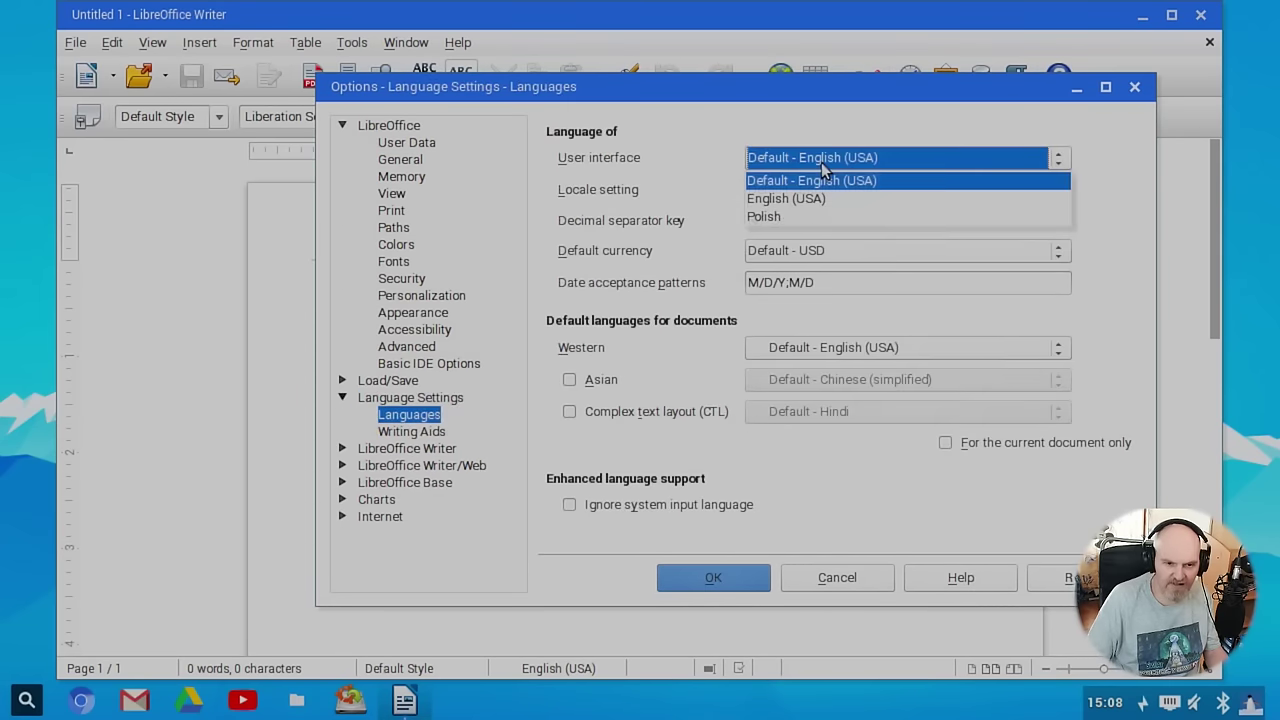
left_click(787, 218)
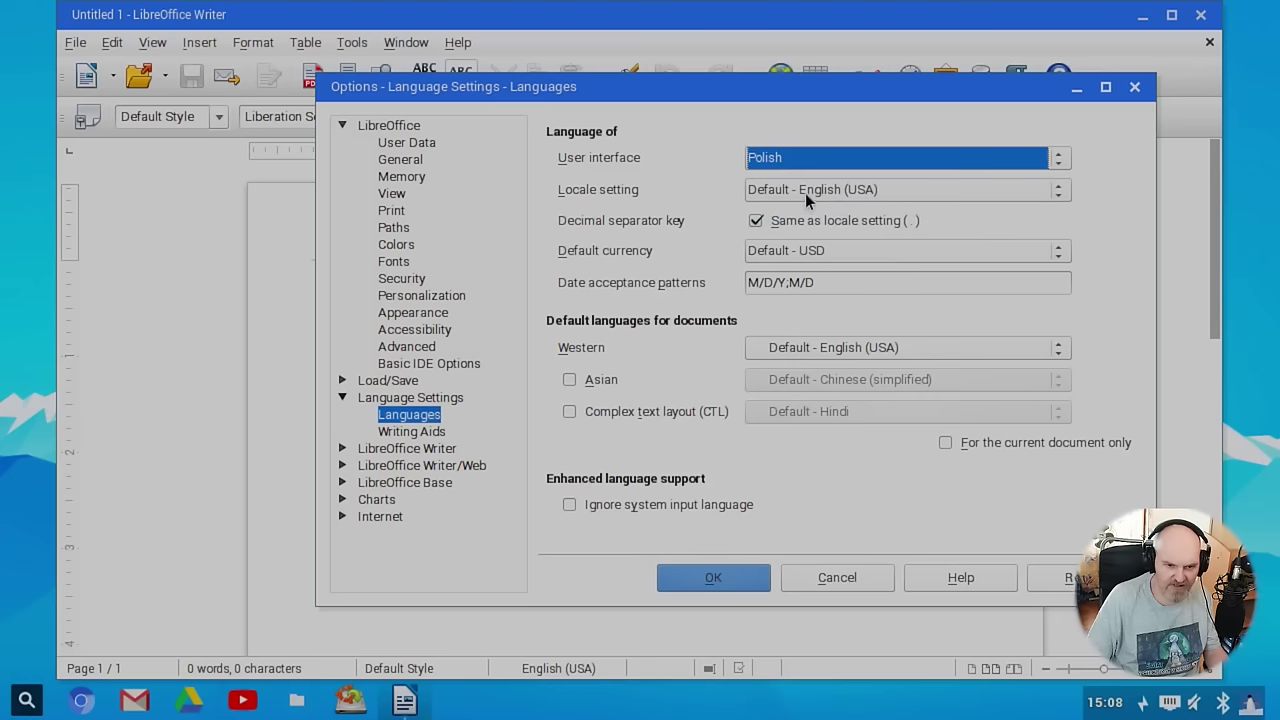
- Set the locale setting to Polish
left_click(805, 193)
scroll(846, 449, "down", 20)
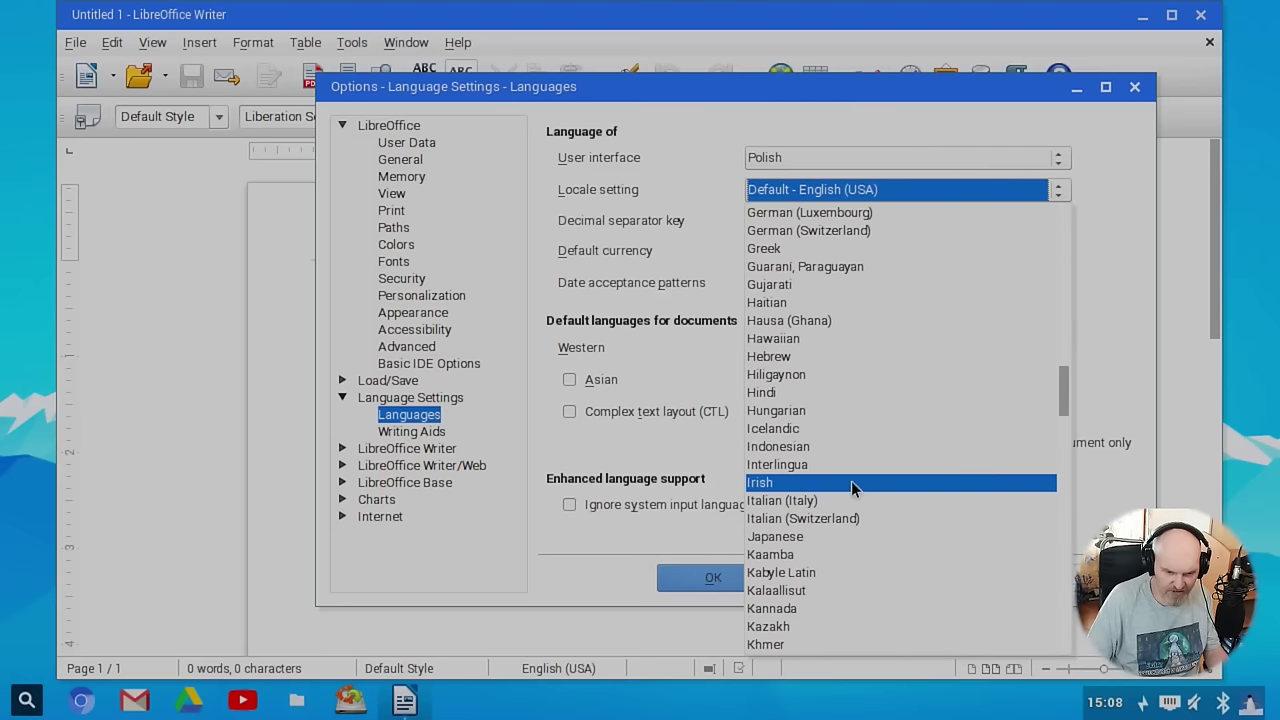
scroll(875, 495, "down", 6)
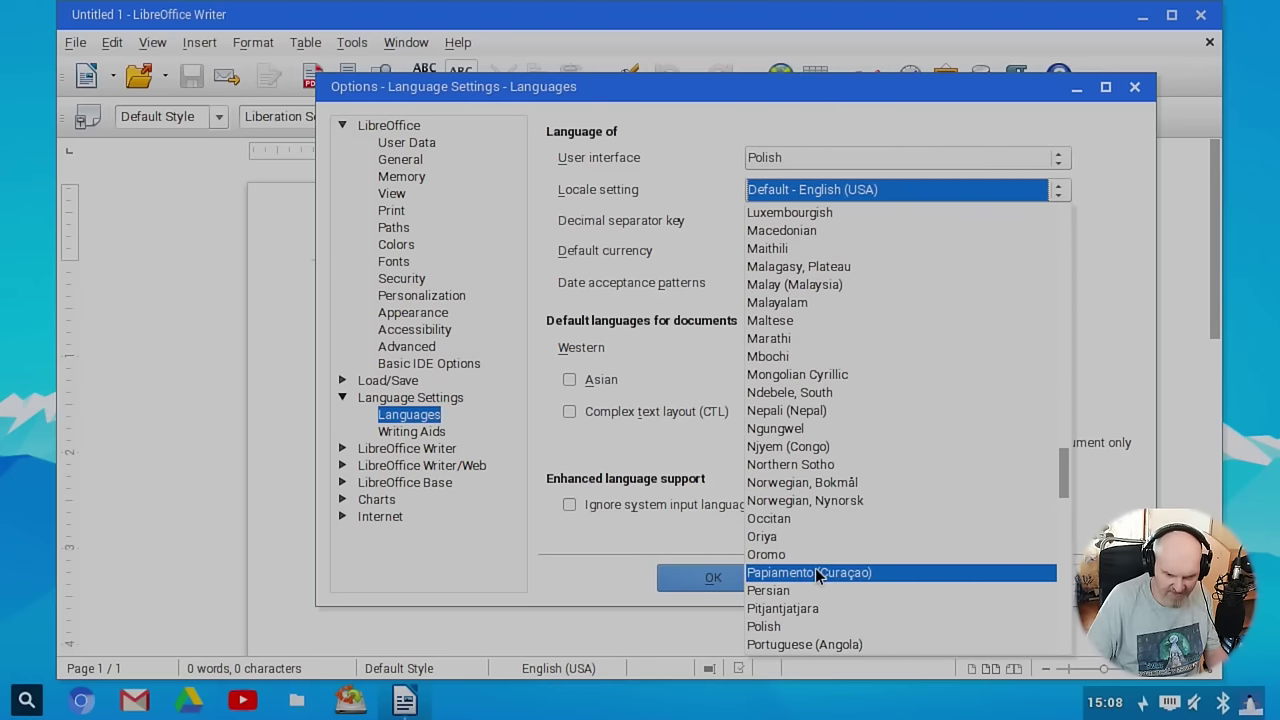
left_click(799, 626)
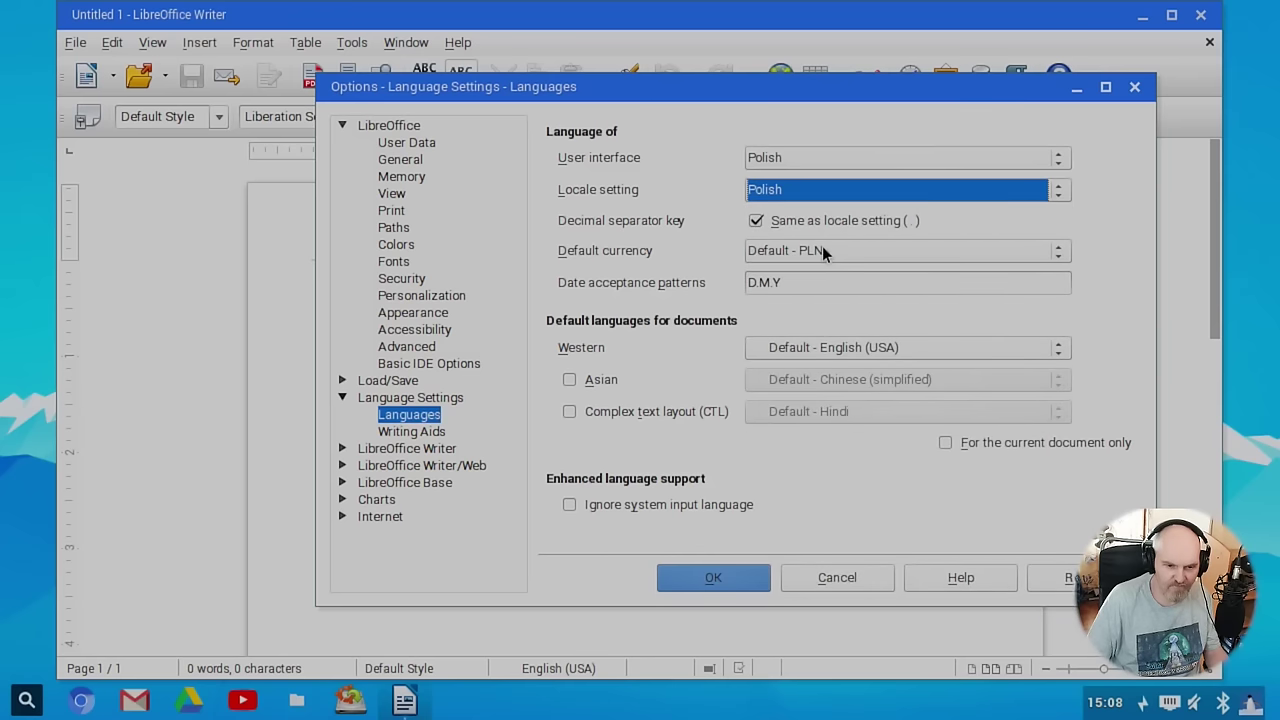
- Set the default Western document language to Polish, save the options and dismiss the restart notice
left_click(845, 349)
scroll(501, 315, "down", 20)
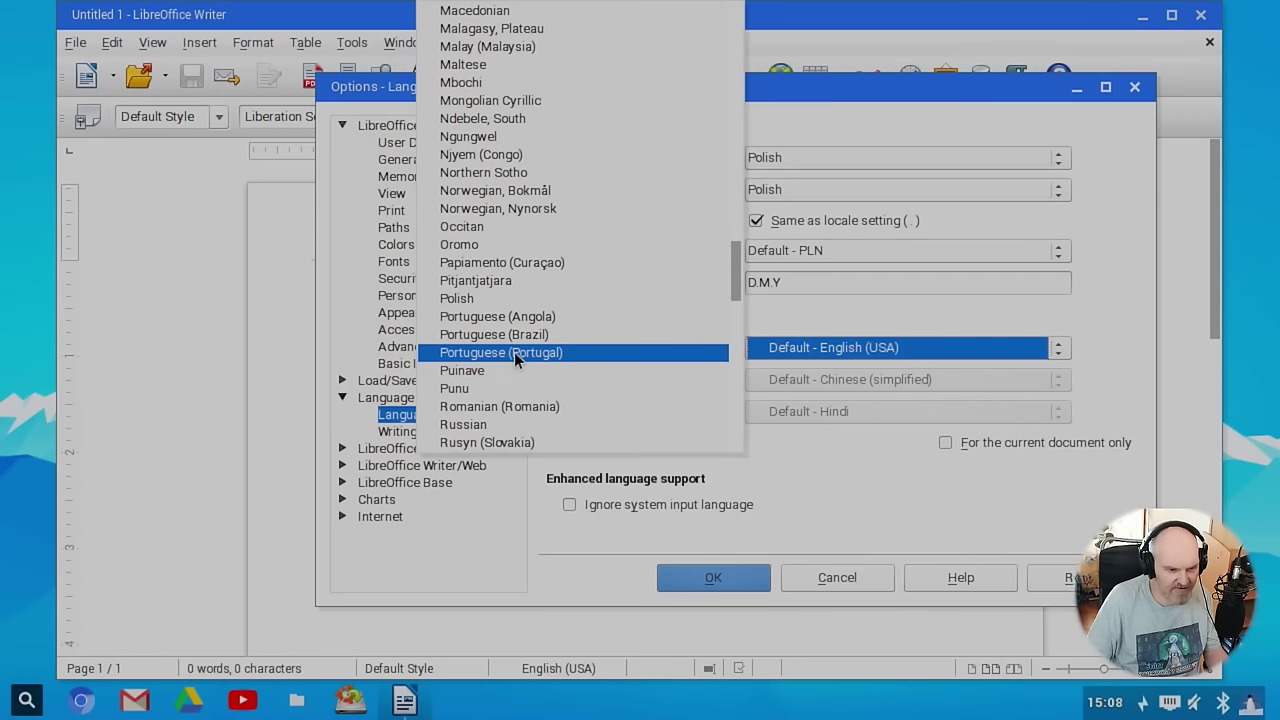
left_click(550, 297)
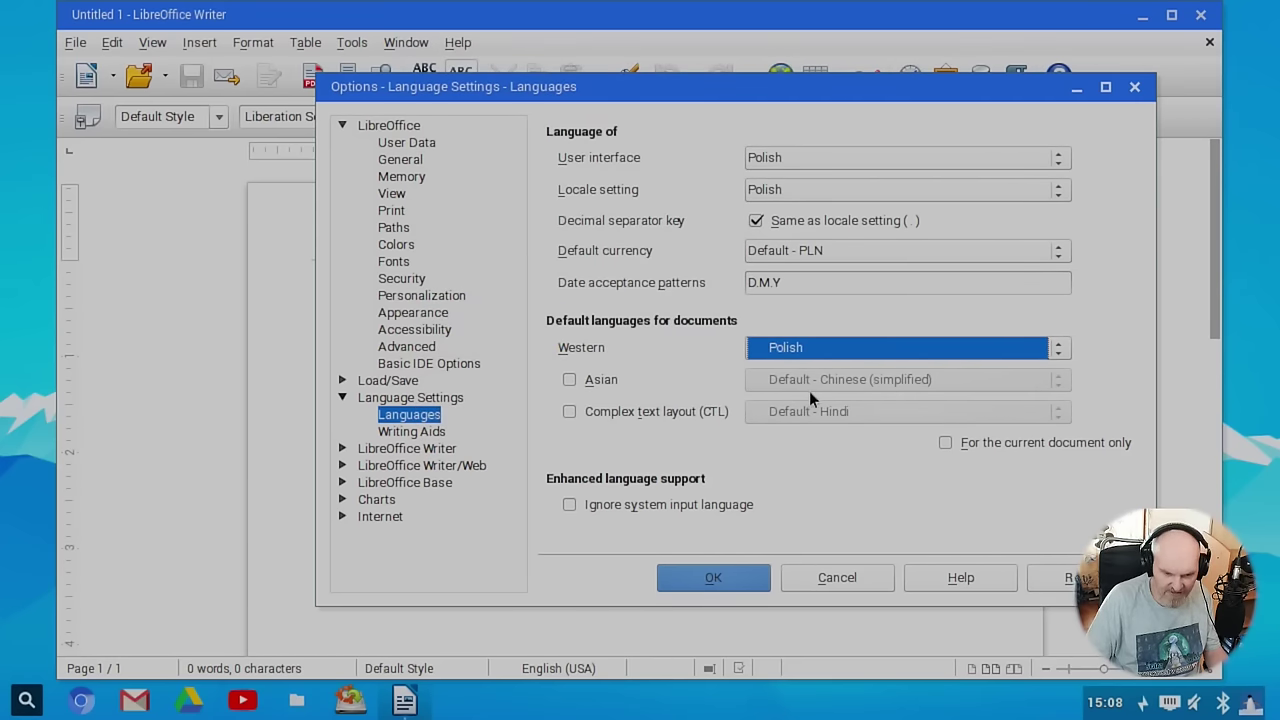
left_click(716, 579)
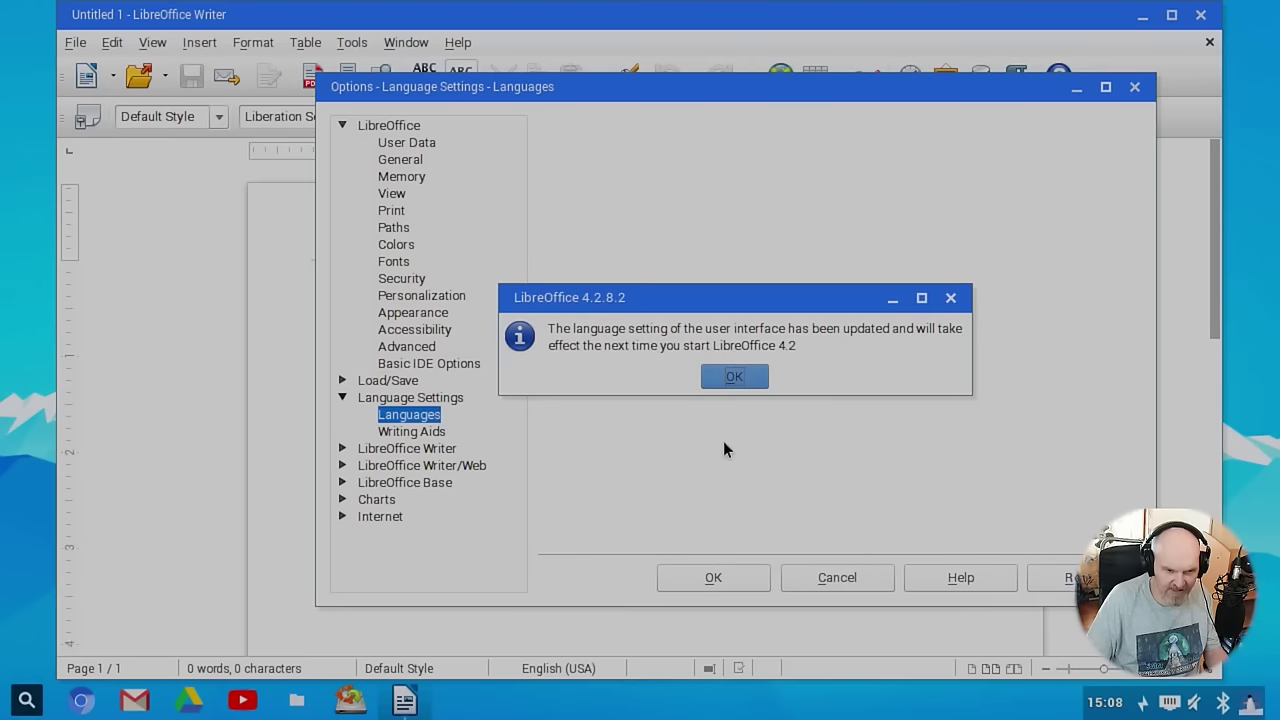
left_click(731, 379)
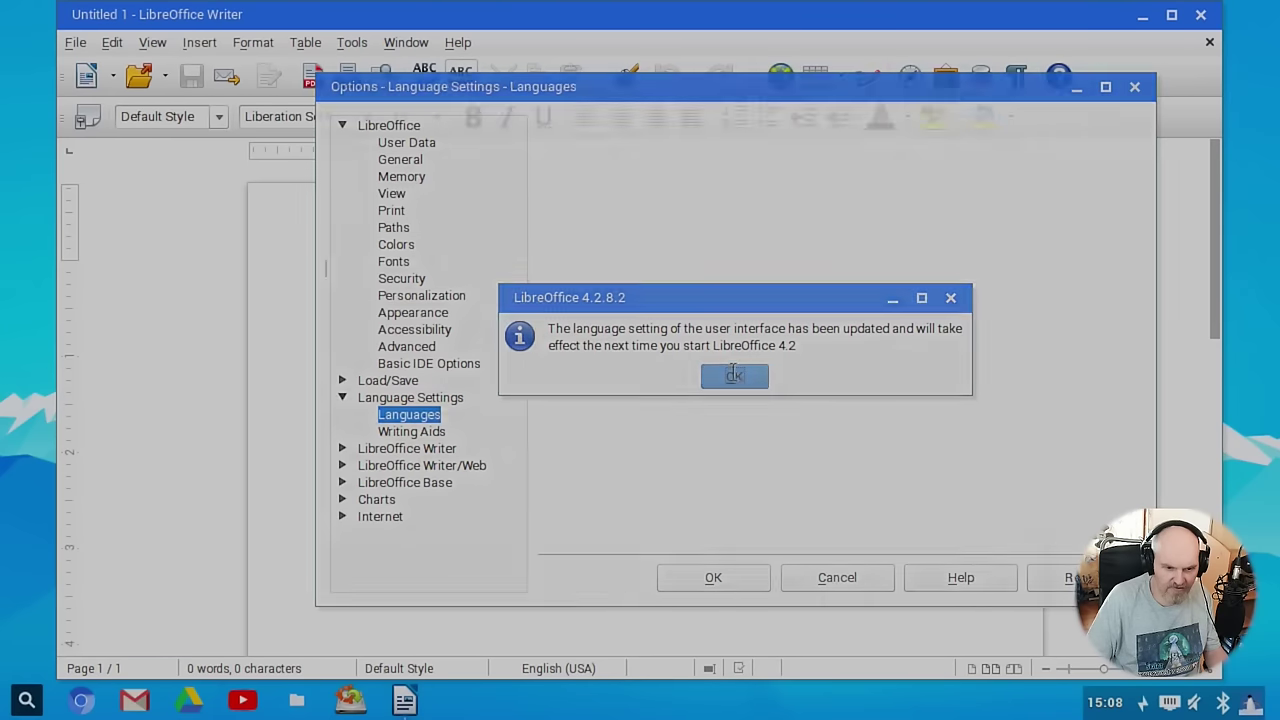
- Close LibreOffice Writer and relaunch it from the desktop's Office applications to load the new interface language
left_click(1200, 20)
right_click(441, 12)
mouse_move(513, 113)
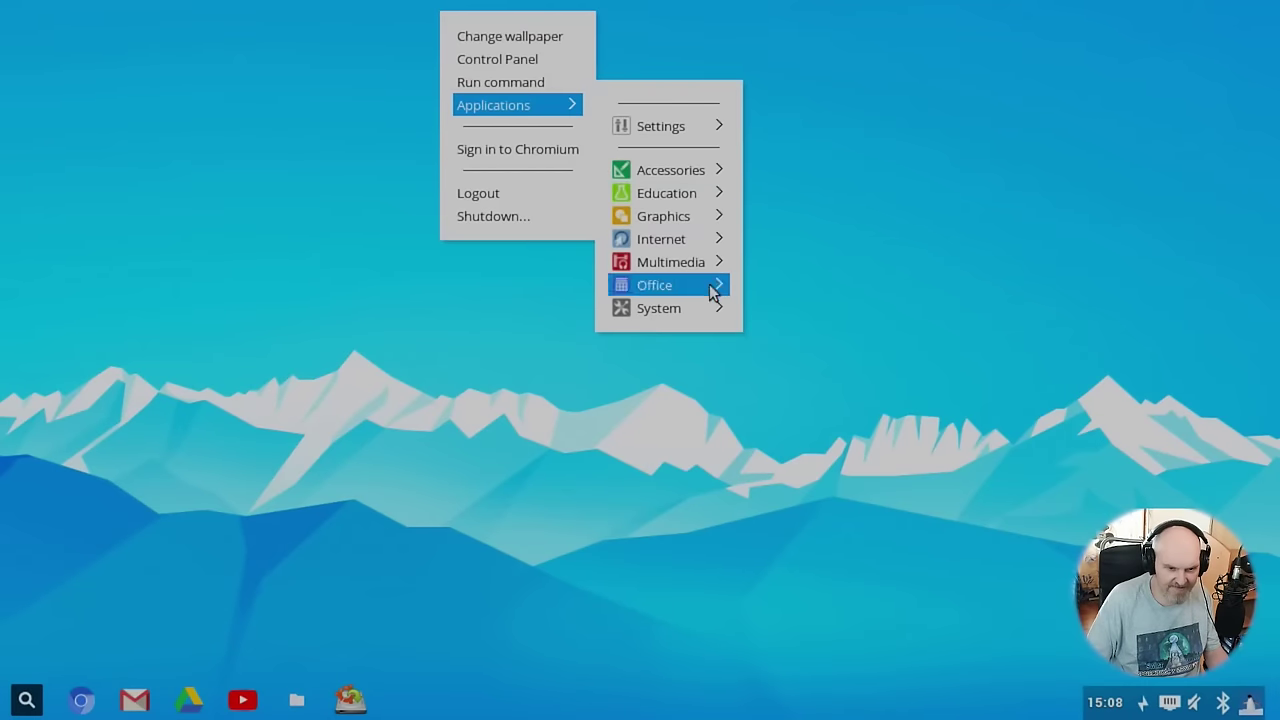
mouse_move(698, 287)
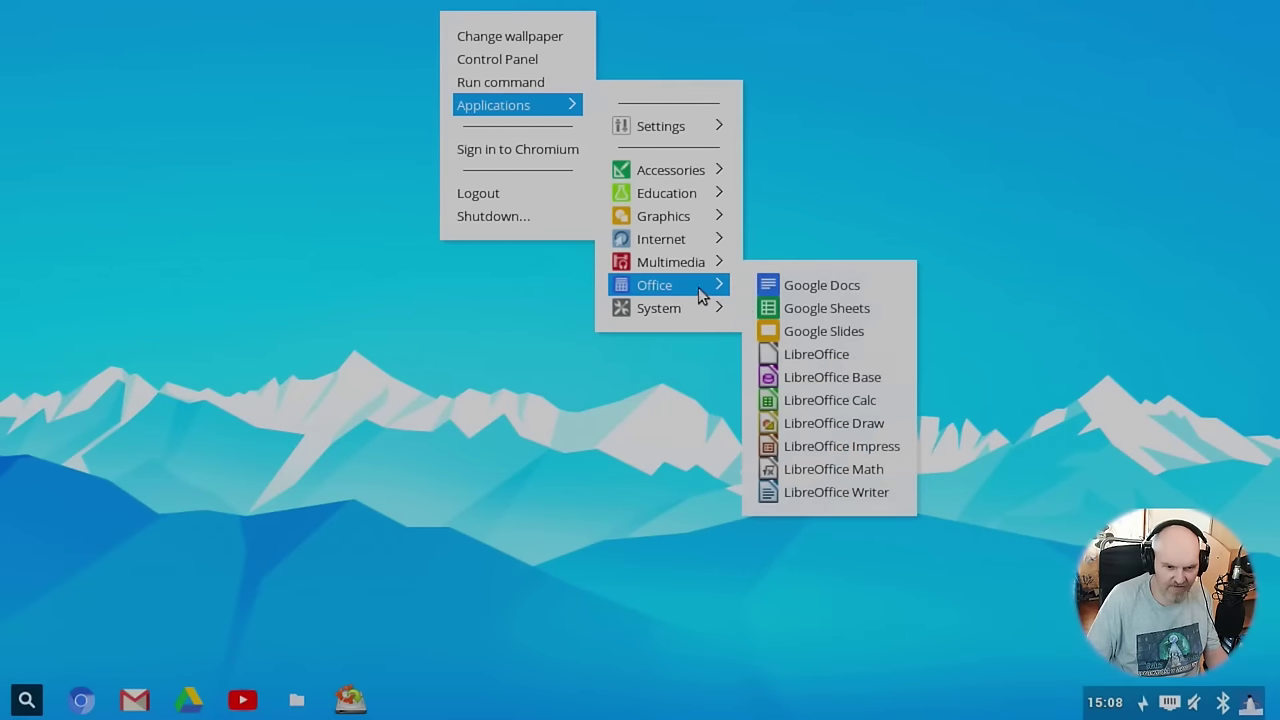
left_click(797, 496)
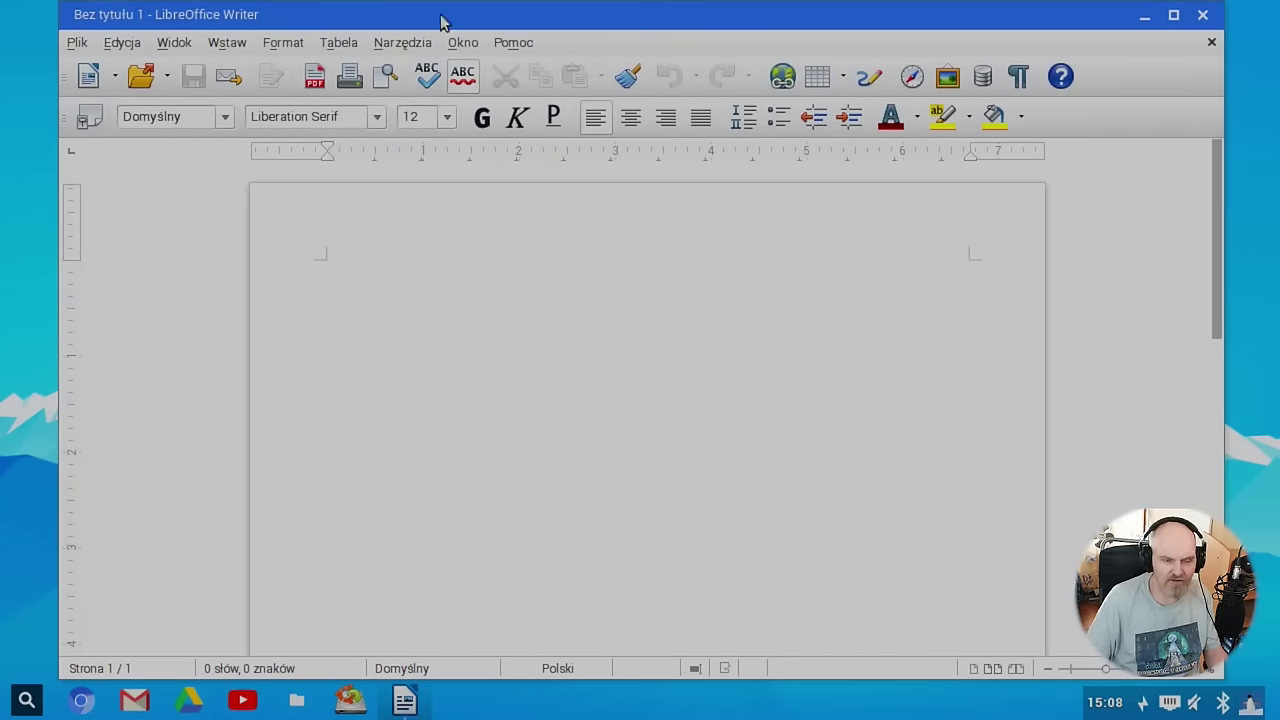
- Check the Polish translation of Writer's help, file and table commands, and close Writer
left_click(462, 42)
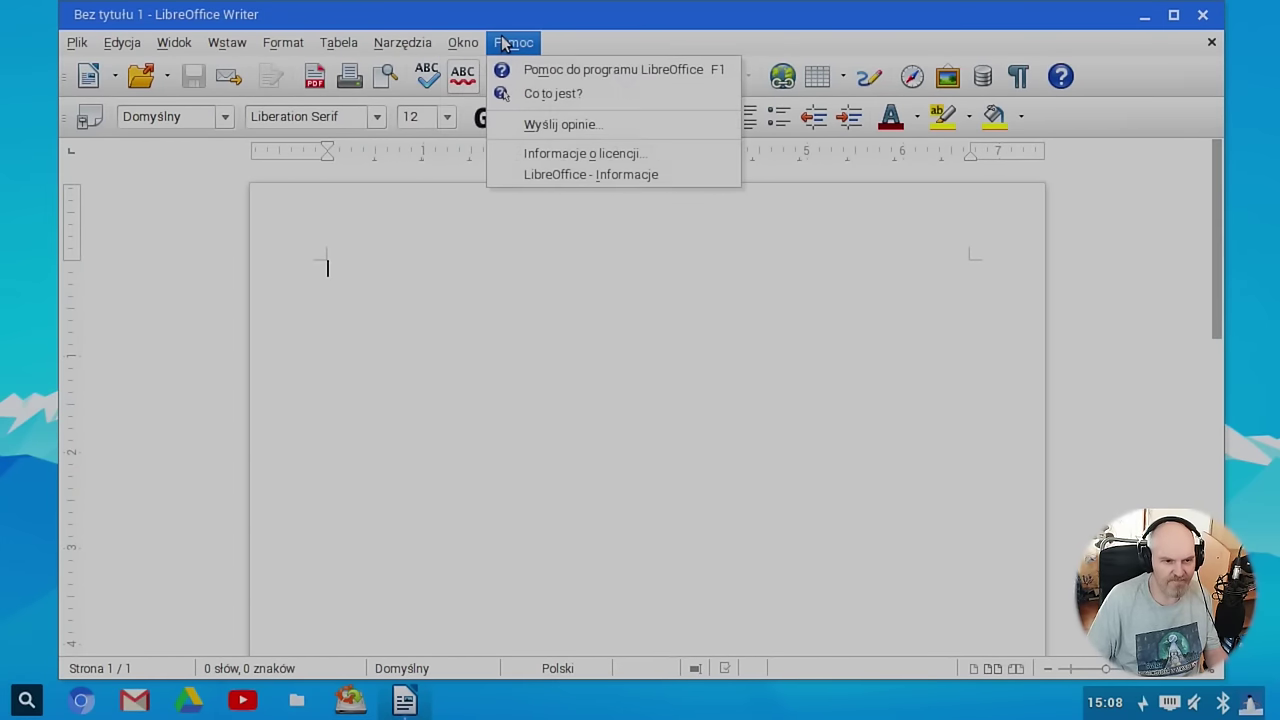
mouse_move(395, 38)
mouse_move(70, 40)
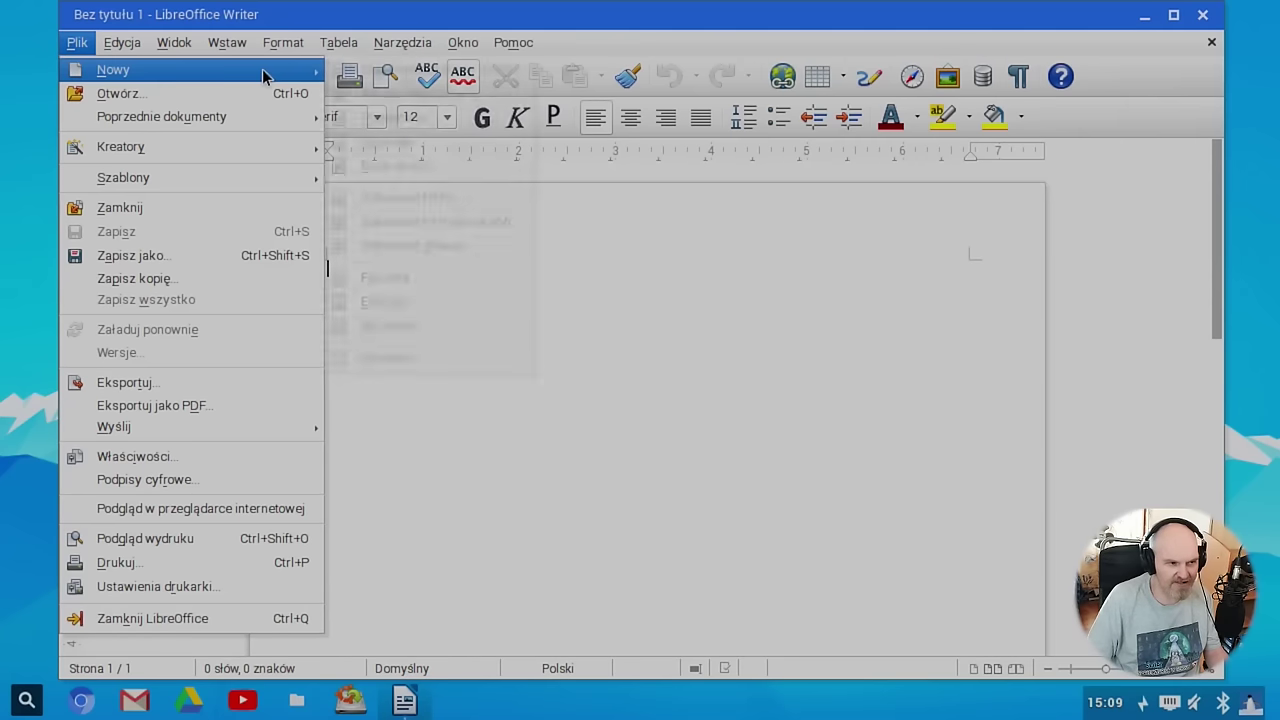
mouse_move(494, 62)
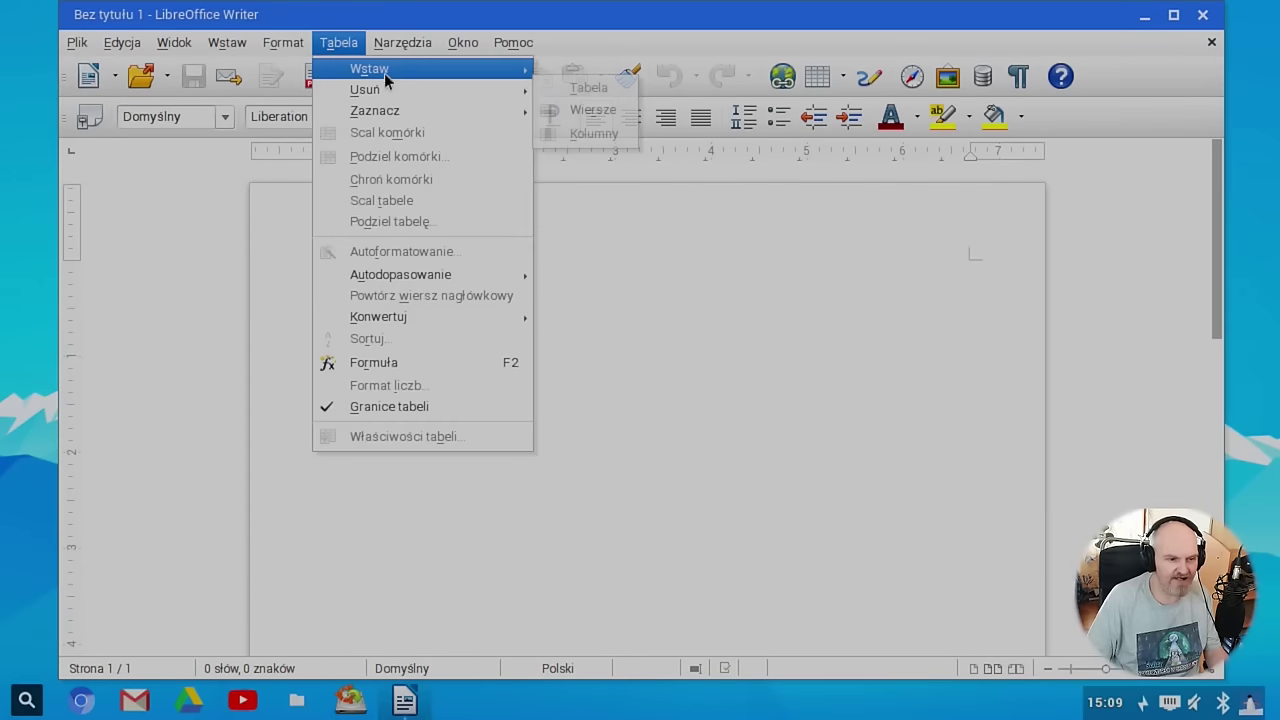
left_click(604, 358)
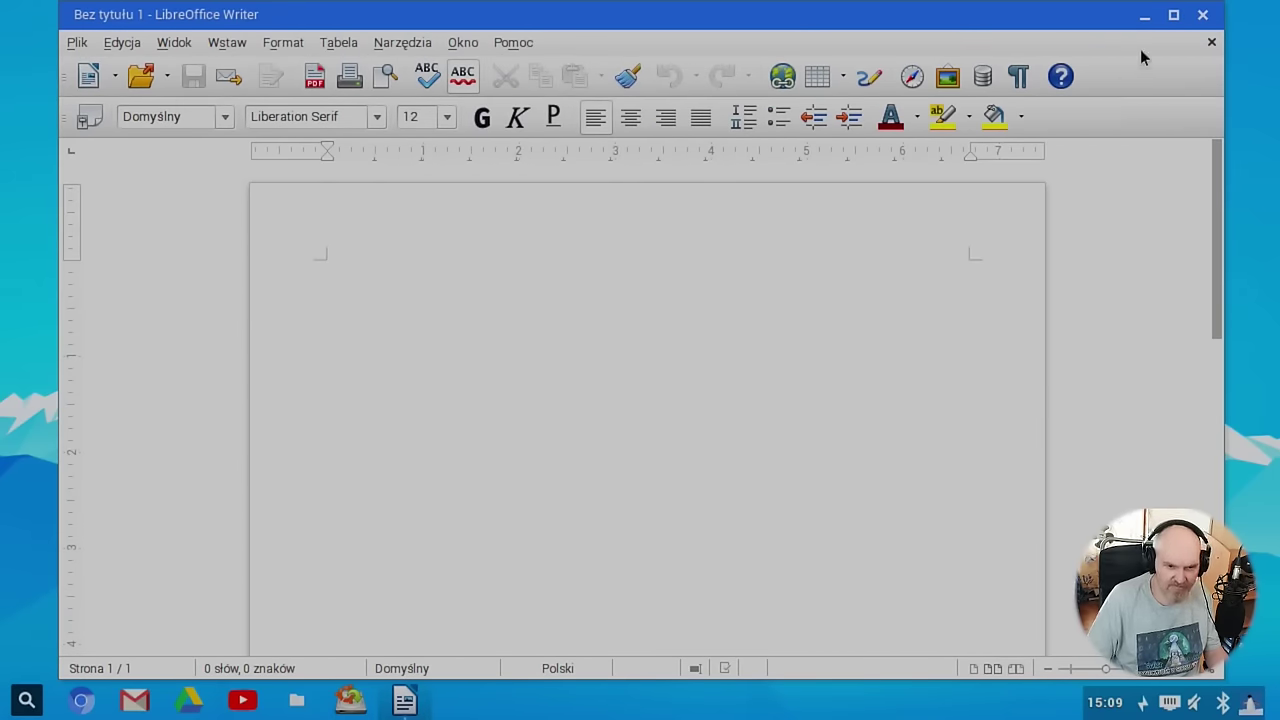
left_click(1202, 14)
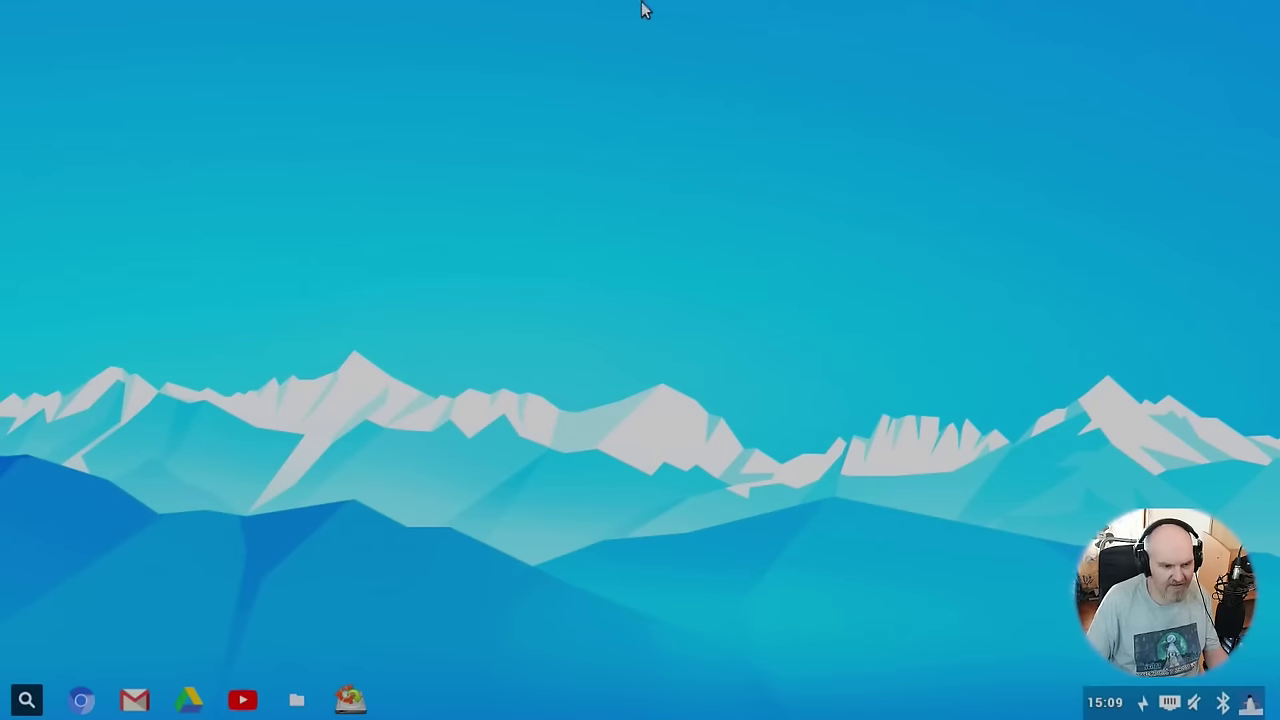
- Launch Task Manager from the desktop's System applications and move its window clear of the webcam overlay
right_click(536, 97)
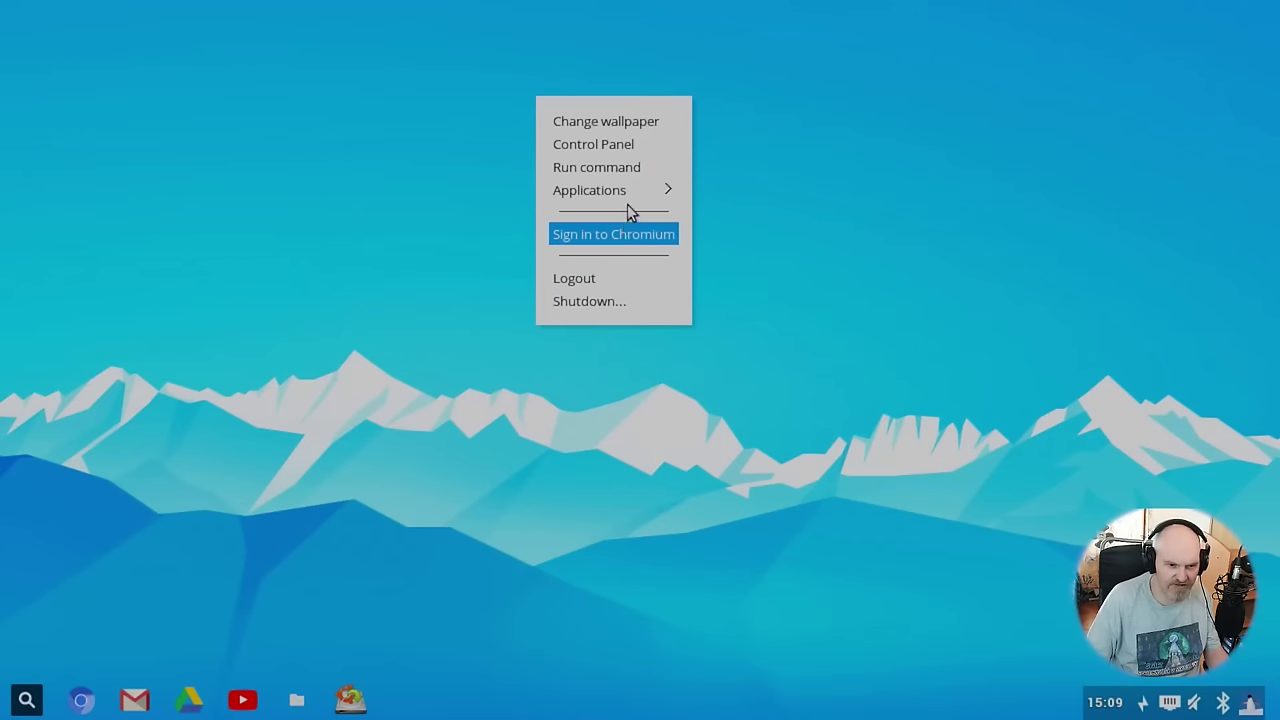
mouse_move(626, 195)
mouse_move(808, 397)
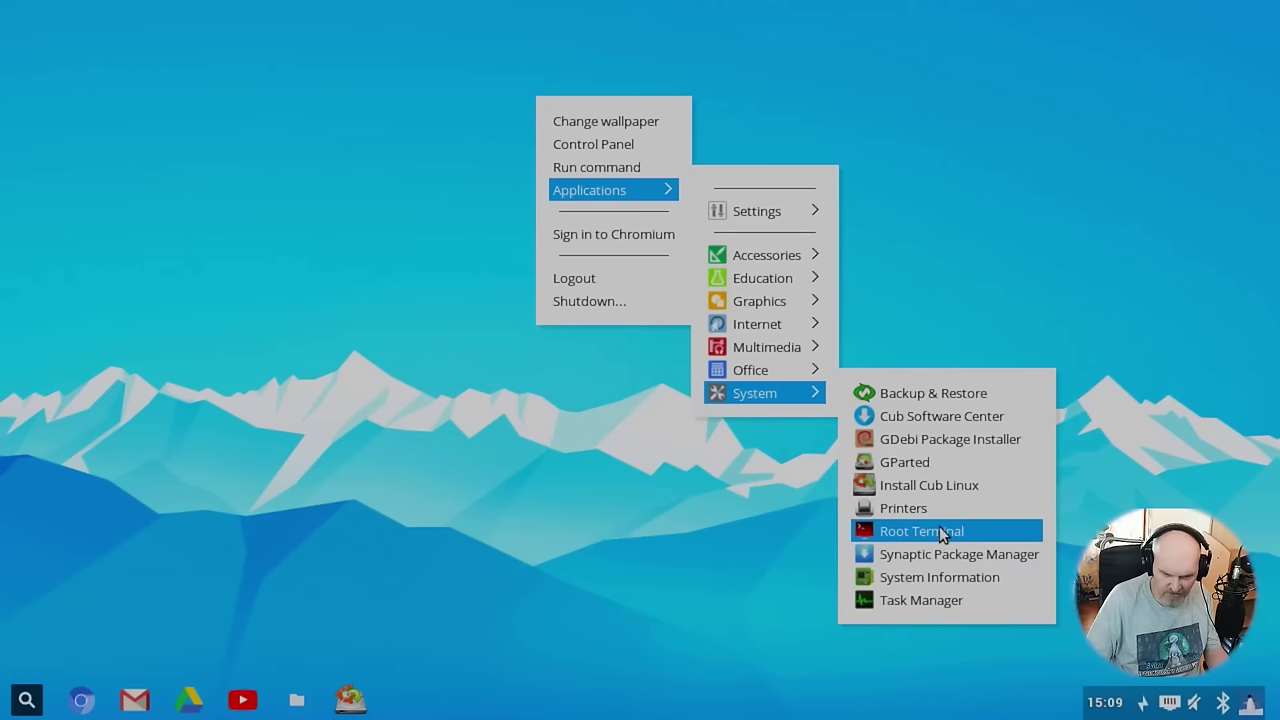
left_click(931, 600)
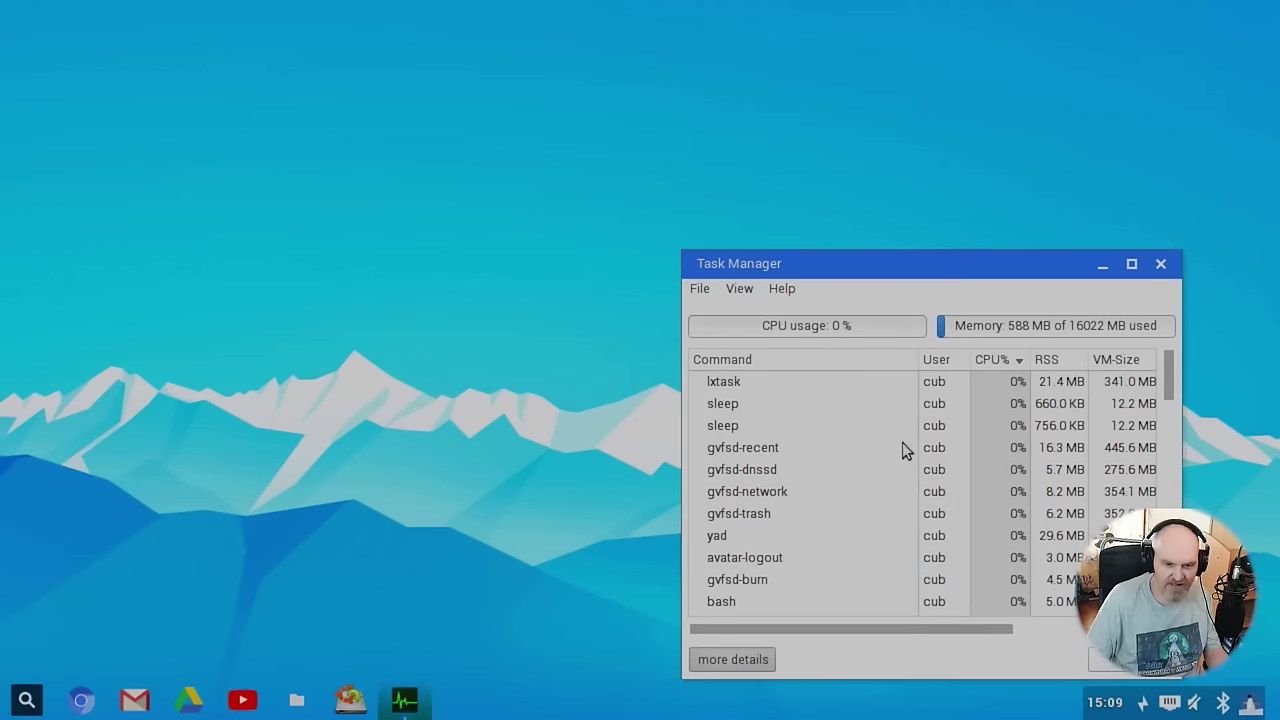
left_click_drag(960, 271, 465, 80)
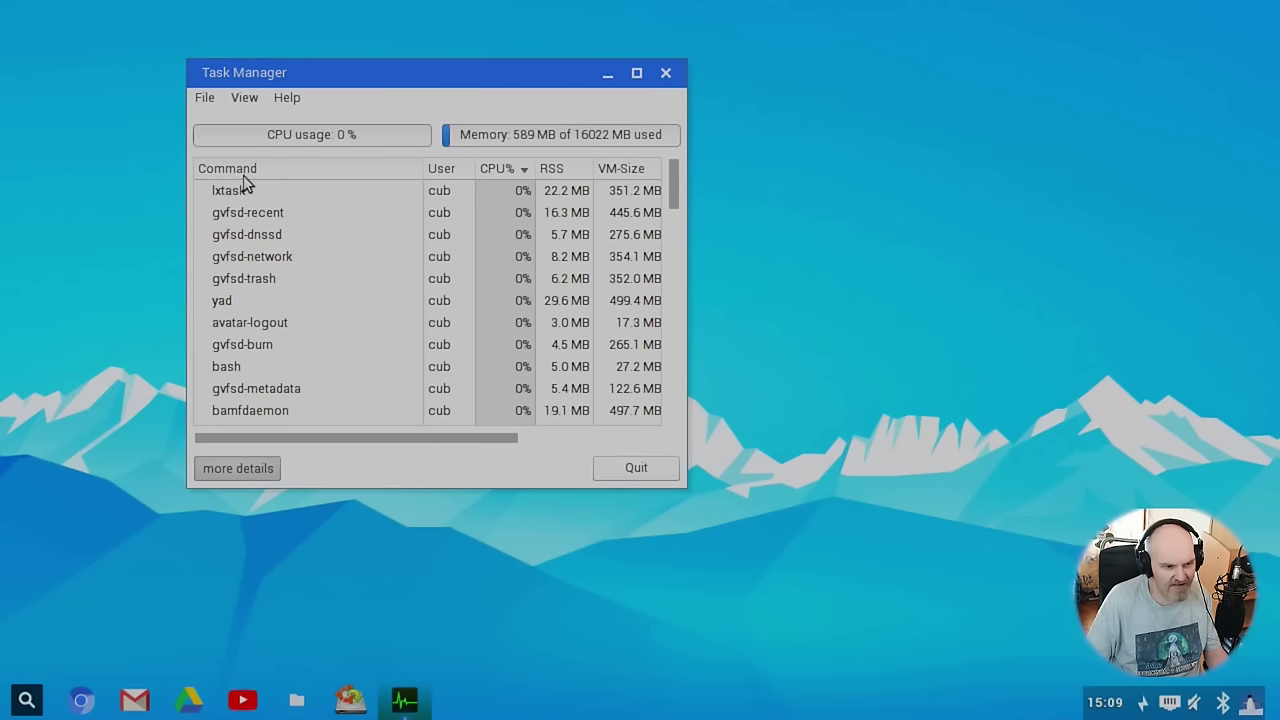
- Examine the running processes and memory usage, reverse the CPU% sort order, and close Task Manager
scroll(345, 240, "down", 3)
scroll(420, 264, "up", 3)
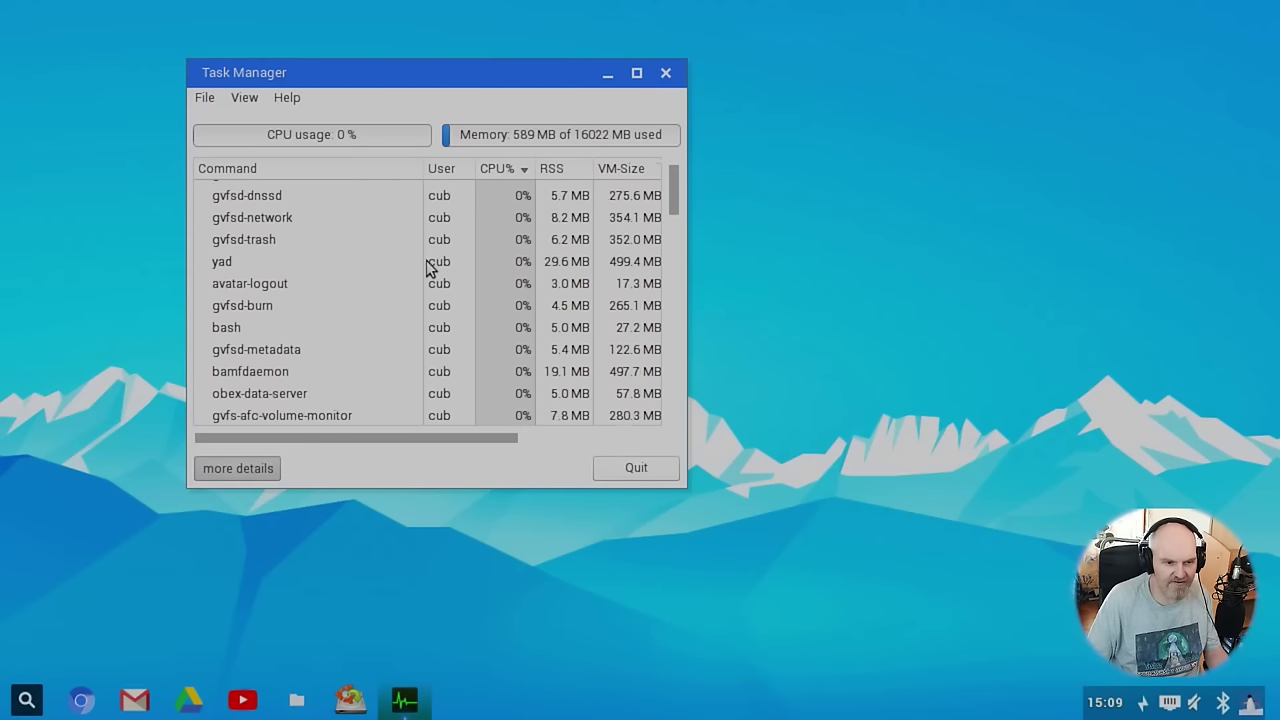
left_click(511, 170)
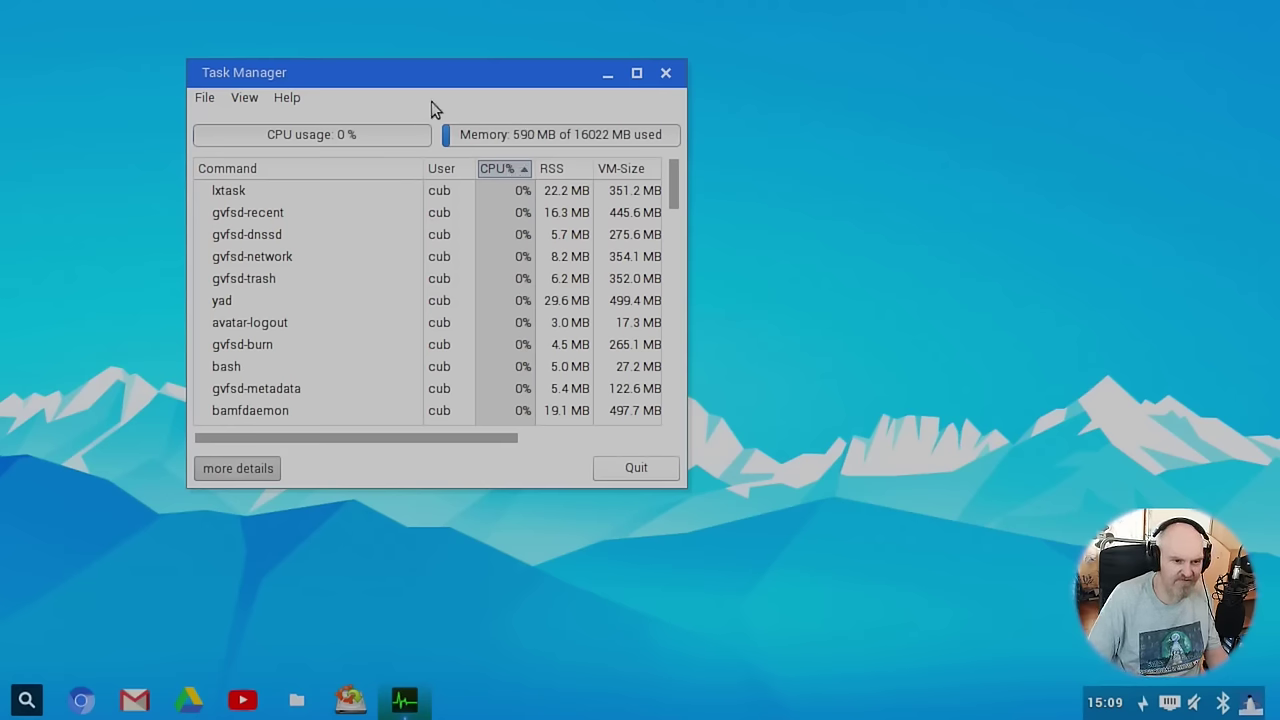
left_click_drag(323, 74, 466, 117)
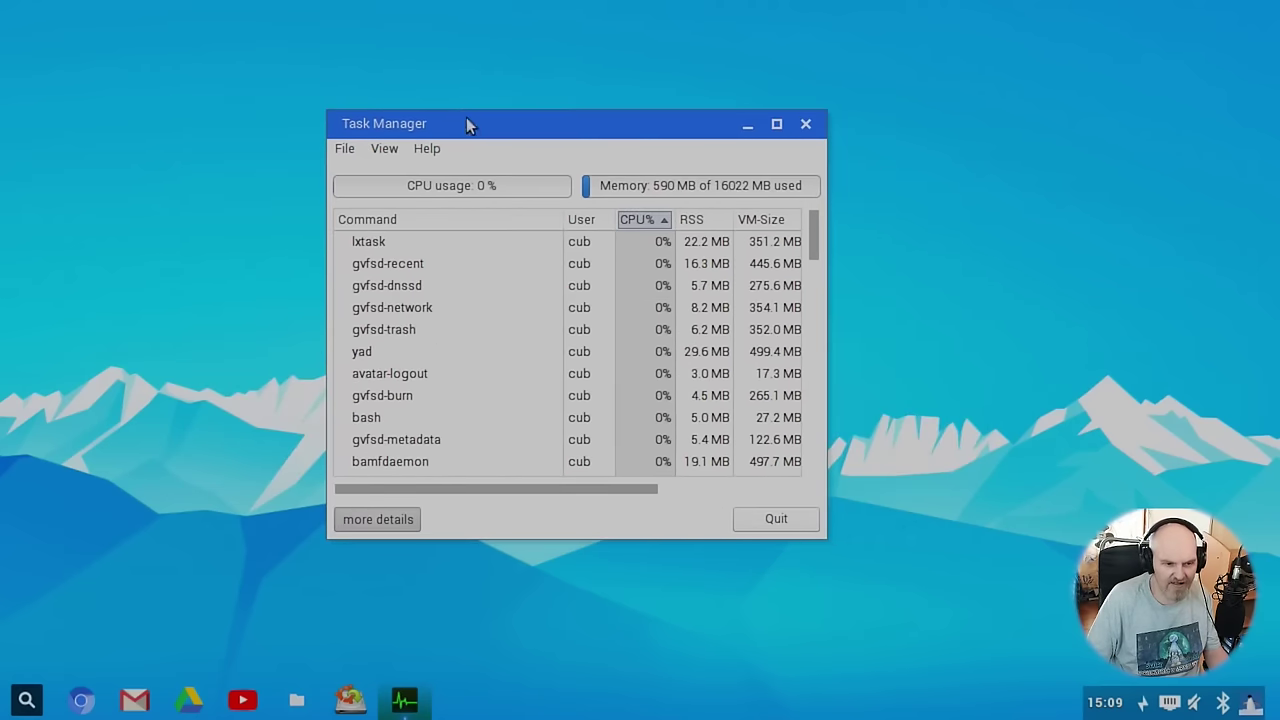
left_click(805, 125)
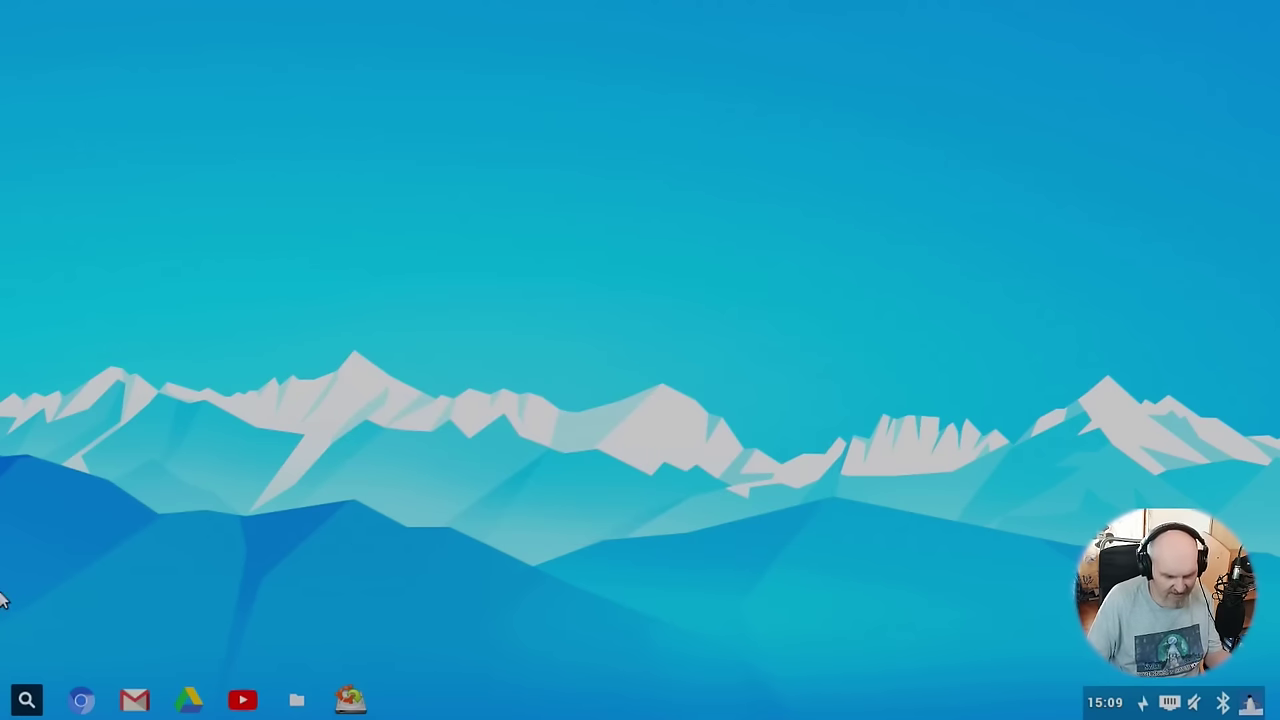
- Open the wallpaper chooser from the Settings applications and apply the purple nebula image as desktop wallpaper
right_click(569, 245)
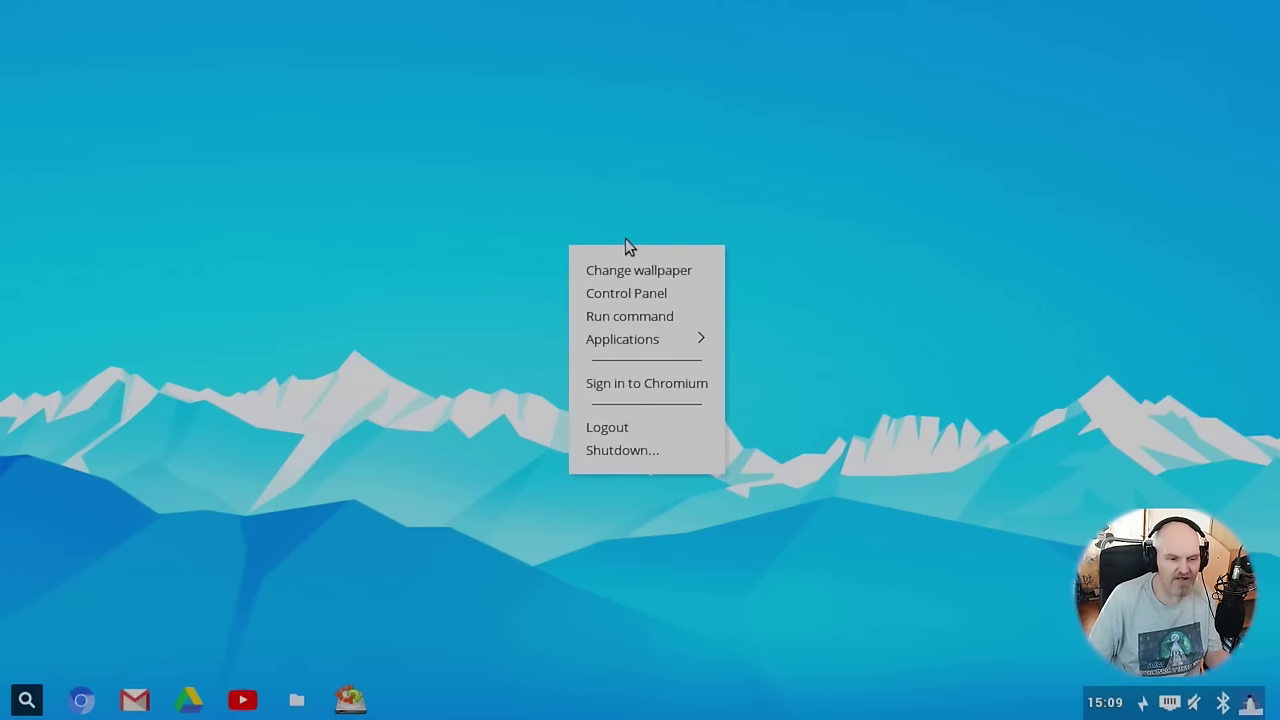
mouse_move(670, 339)
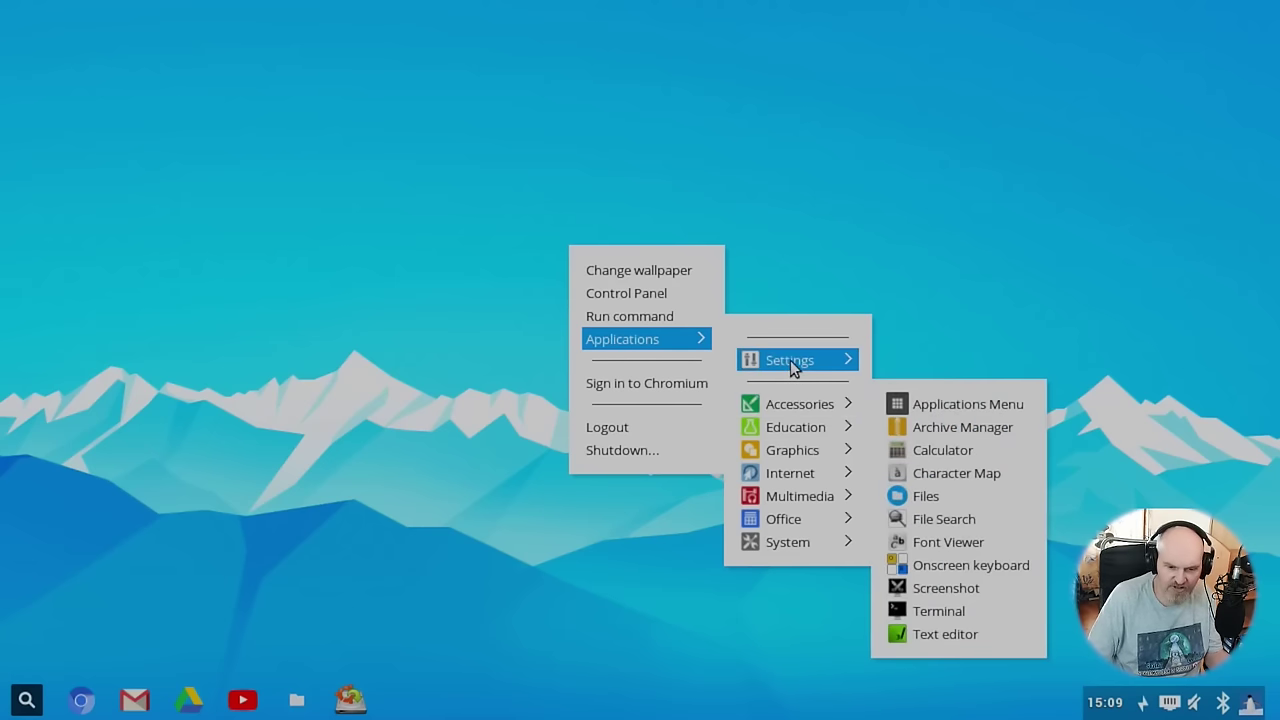
mouse_move(790, 366)
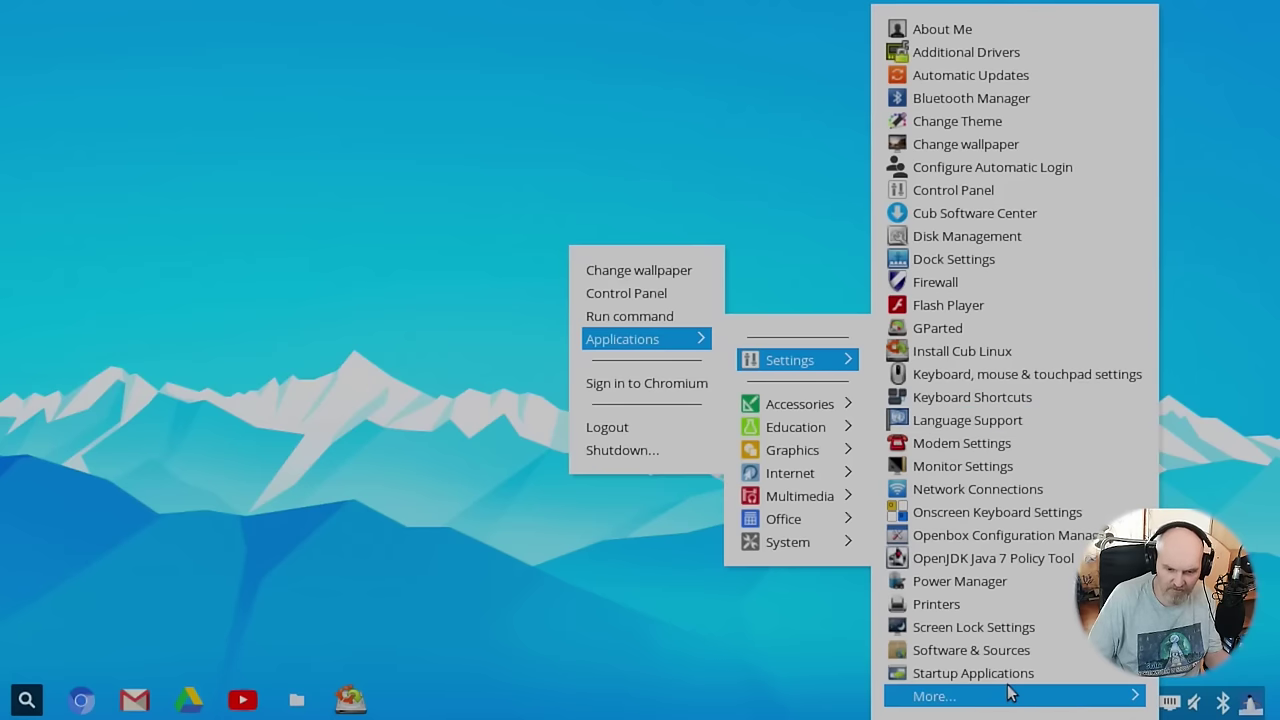
mouse_move(1008, 693)
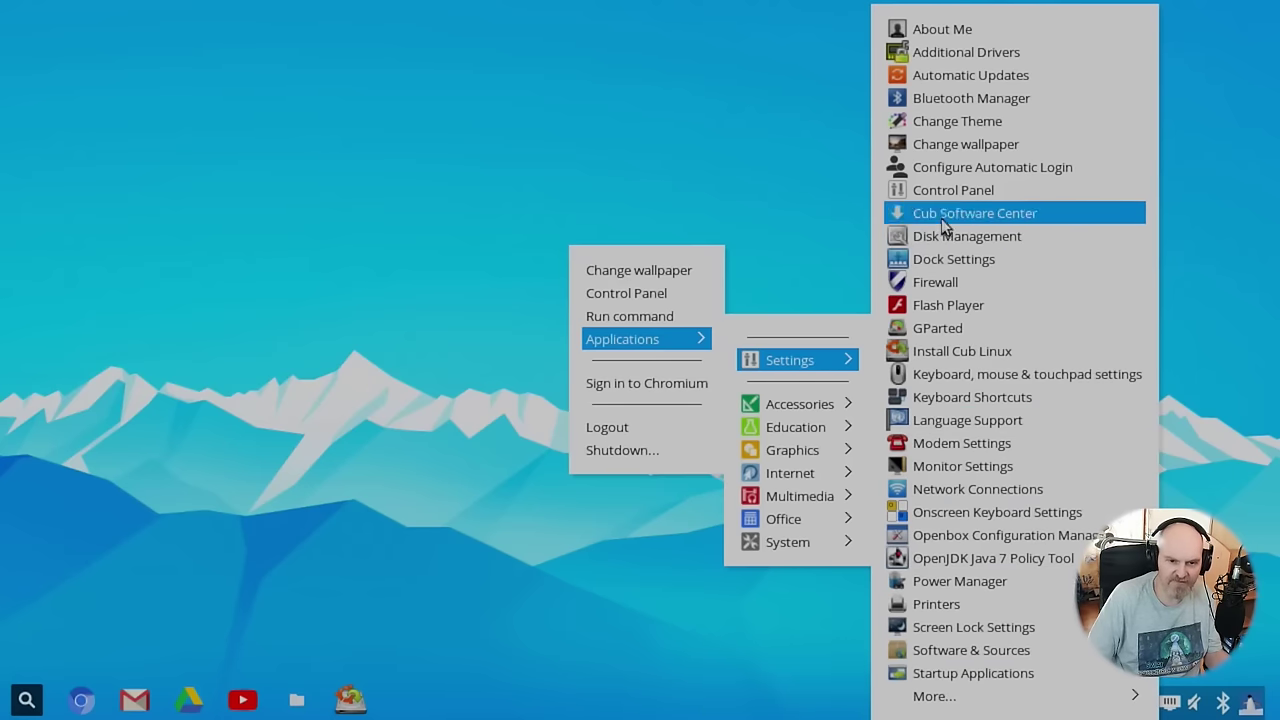
left_click(942, 145)
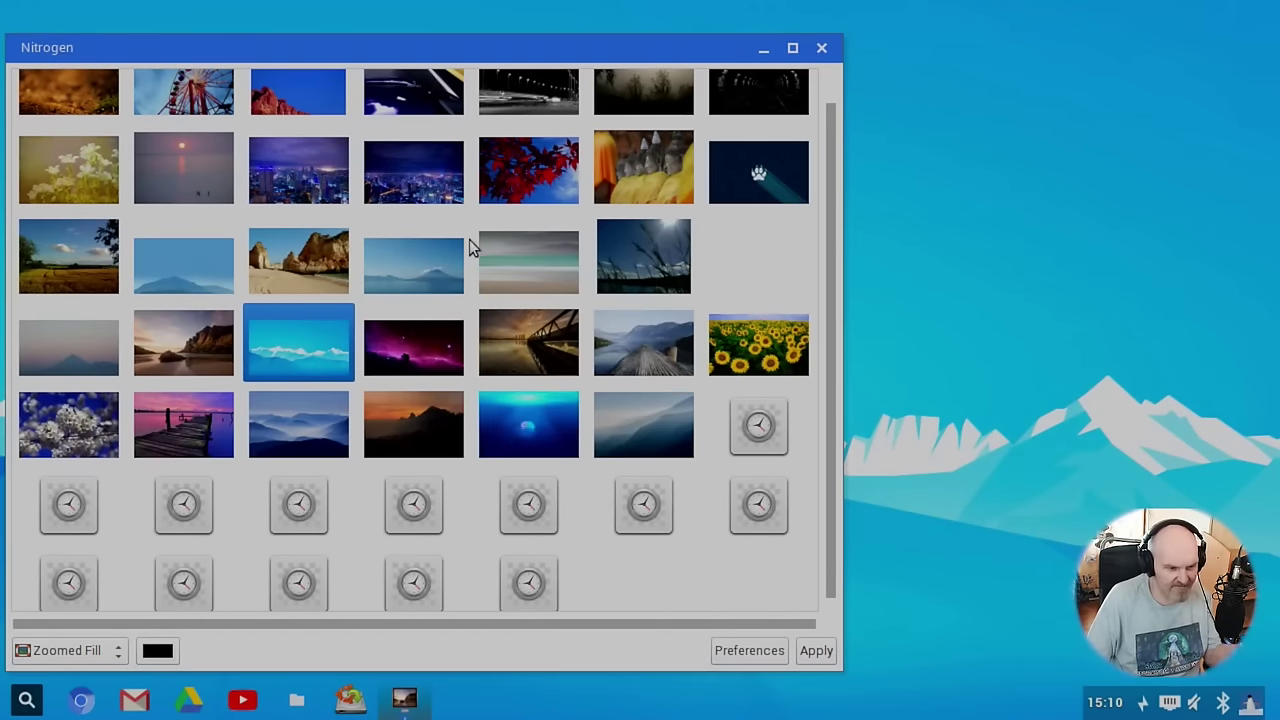
left_click(418, 360)
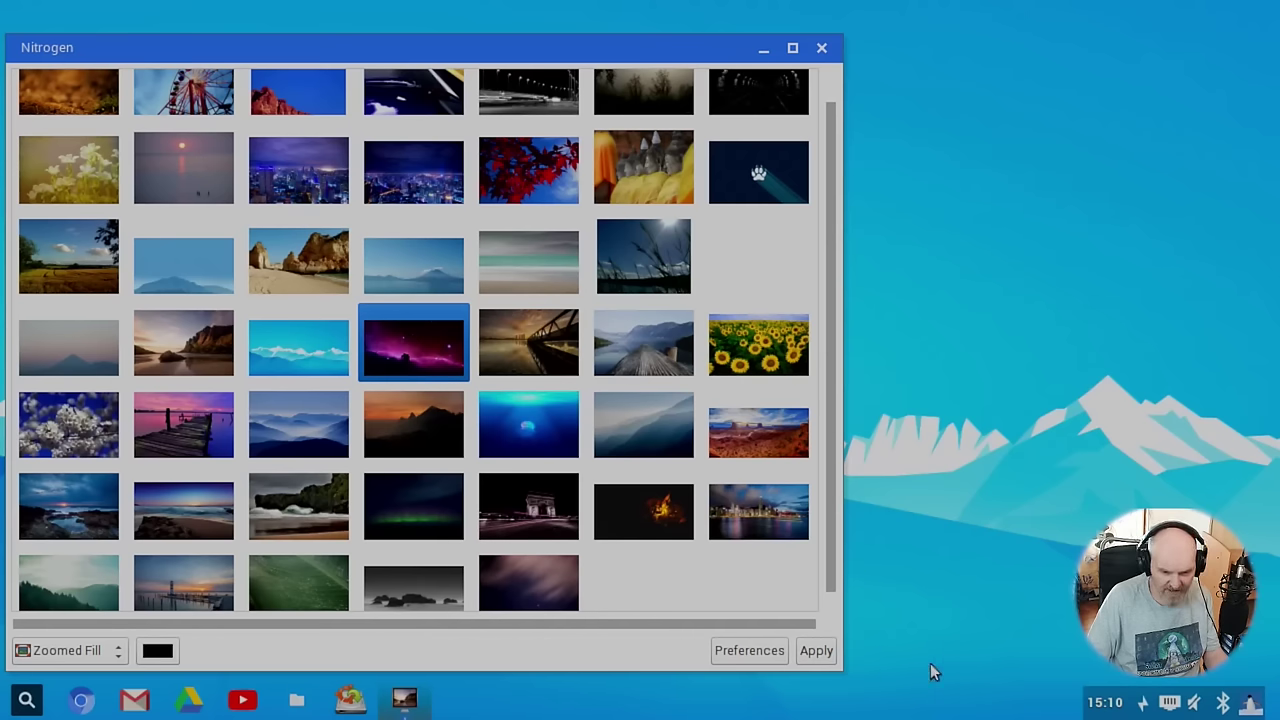
left_click(818, 650)
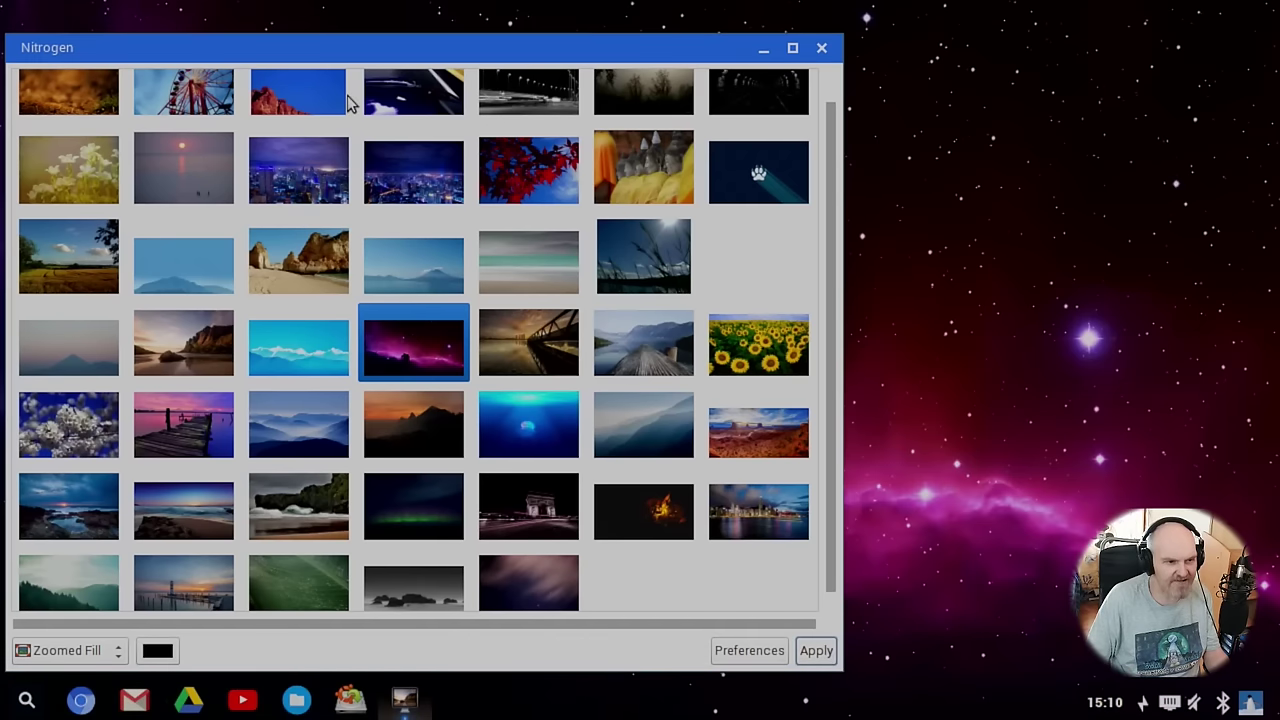
- Move the Nitrogen window aside to view the new wallpaper, bring it back and close it
double_click(335, 50)
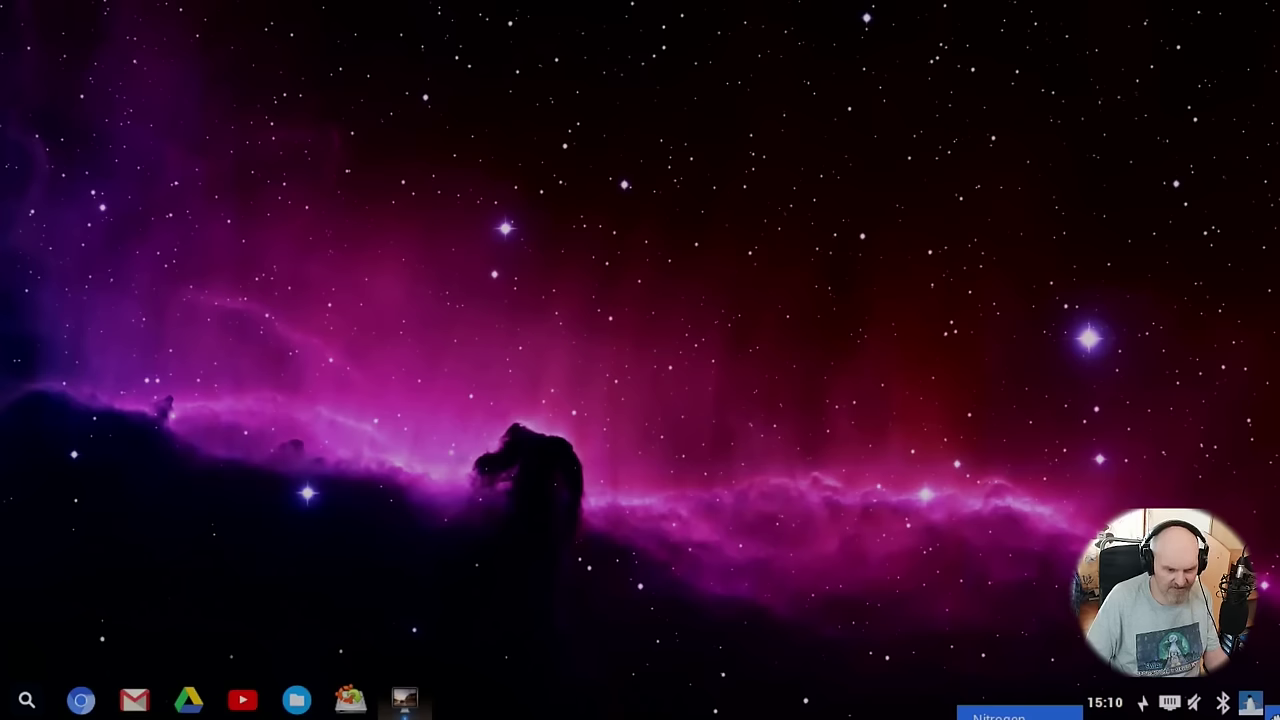
left_click(1020, 714)
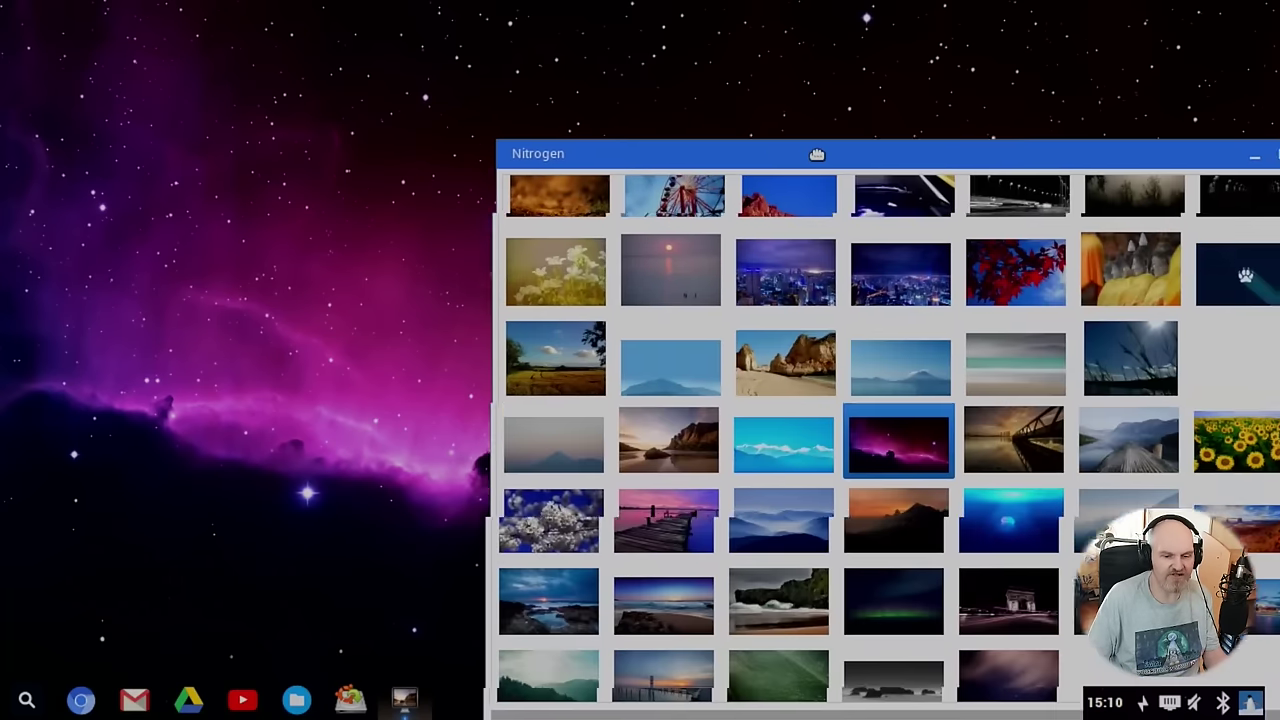
left_click_drag(820, 148, 547, 33)
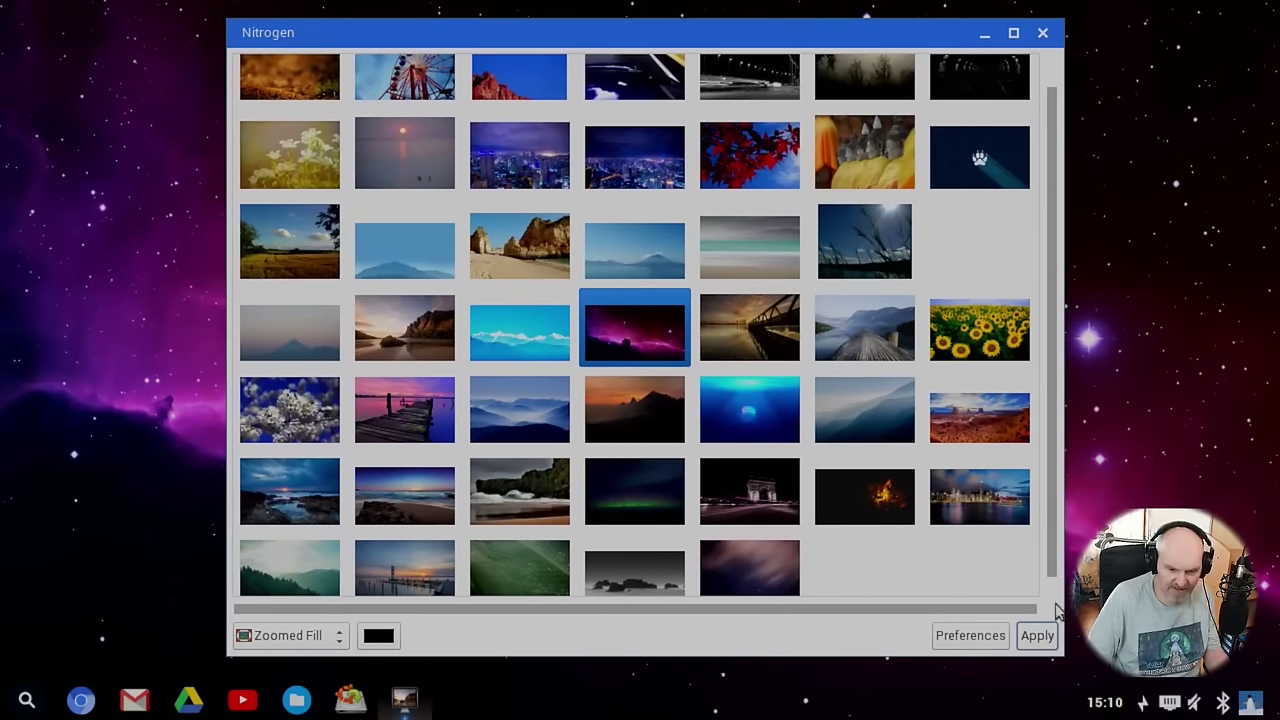
left_click(1042, 33)
- Open Change Theme from the Settings applications and move the Customize Look and Feel window toward the screen's centre
right_click(618, 97)
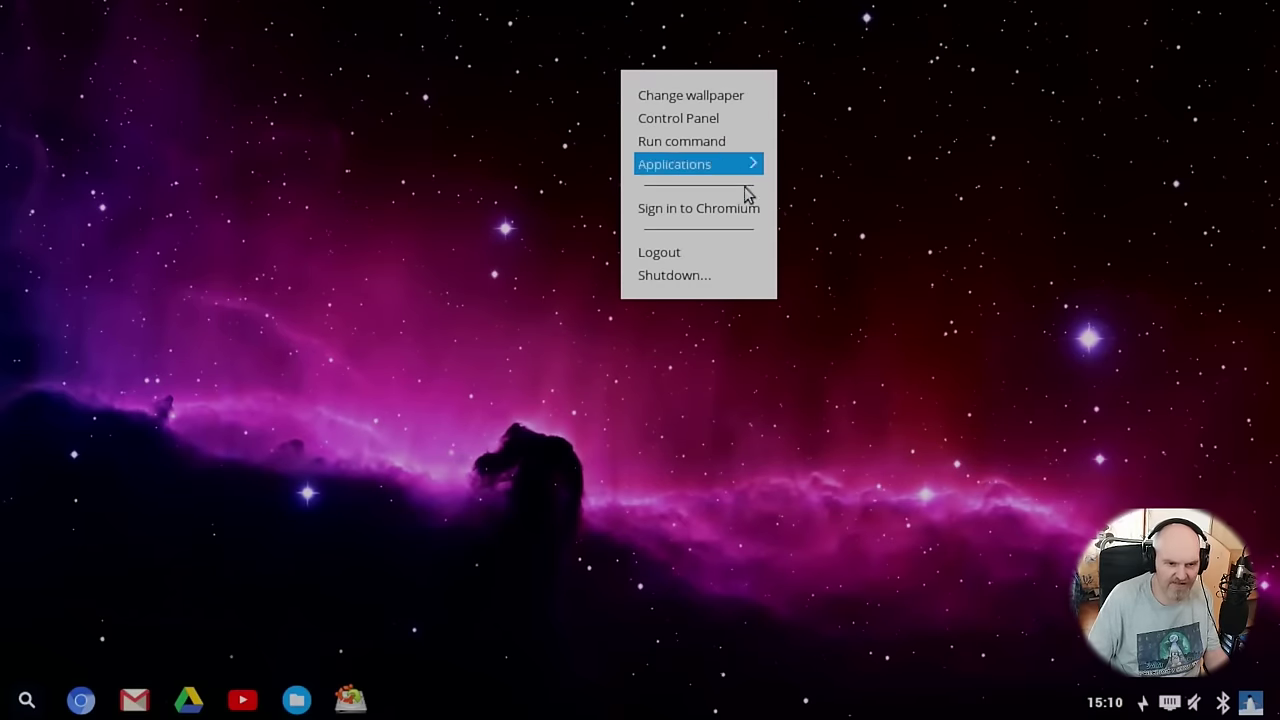
mouse_move(745, 164)
mouse_move(840, 236)
mouse_move(845, 186)
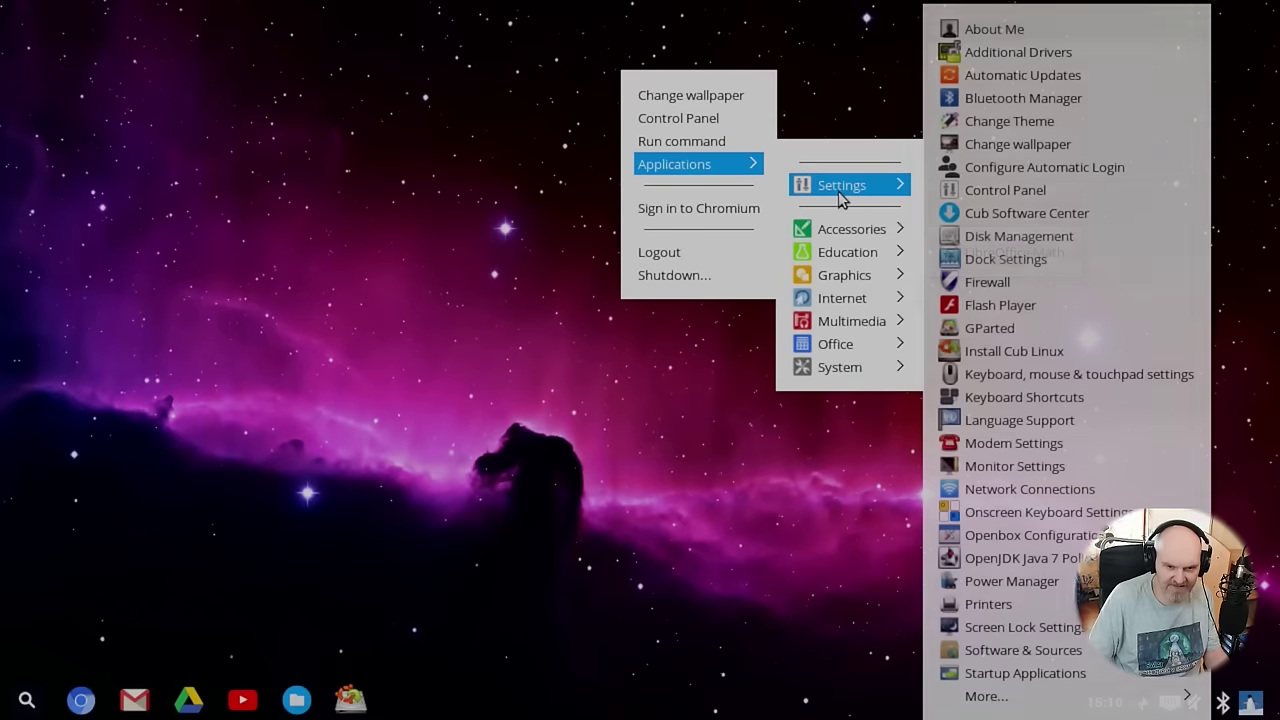
left_click(1050, 122)
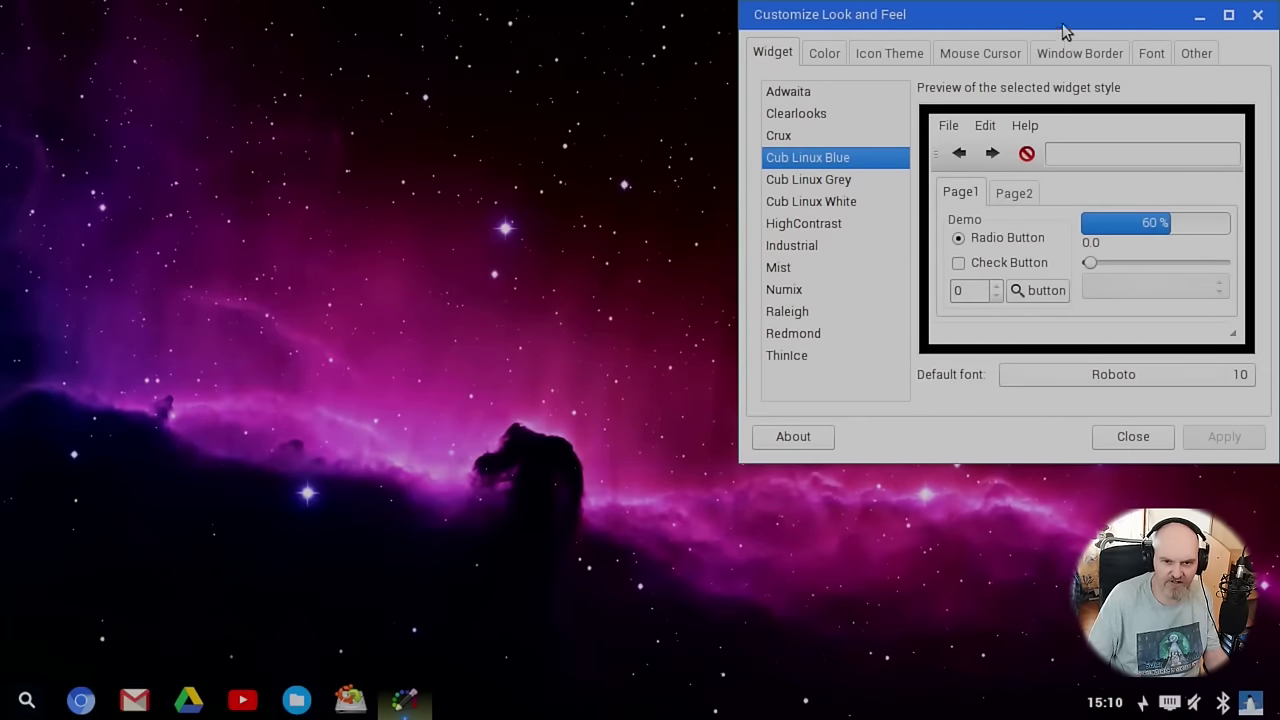
left_click_drag(1060, 22, 623, 49)
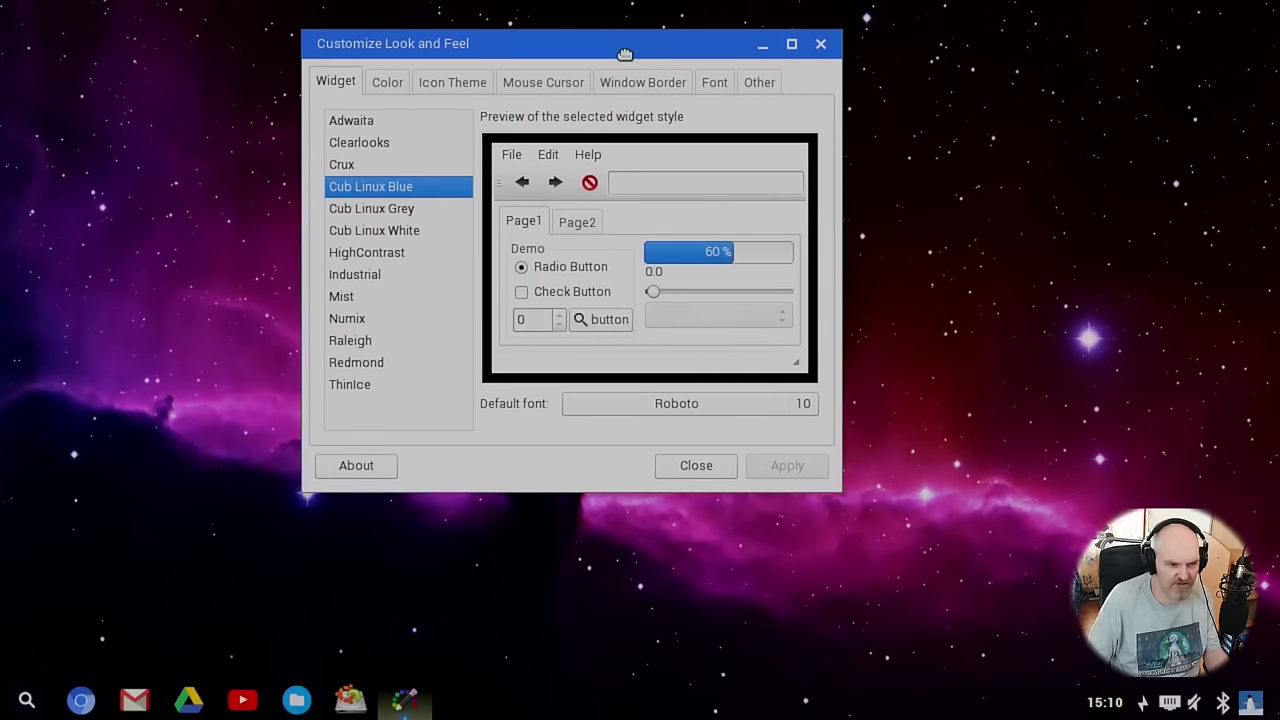
- Preview the Adwaita, Clearlooks, Crux and Cub Linux Blue widget styles, and apply Crux
left_click(366, 126)
left_click(366, 145)
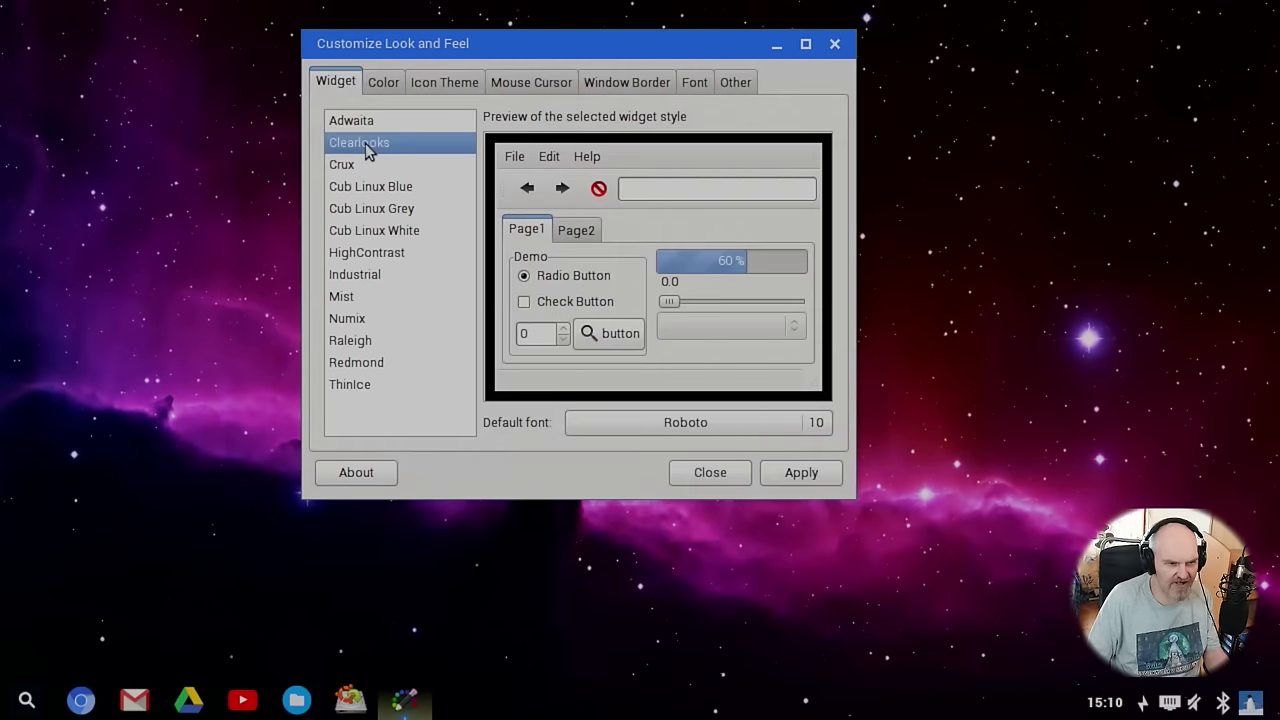
left_click(367, 168)
left_click(367, 190)
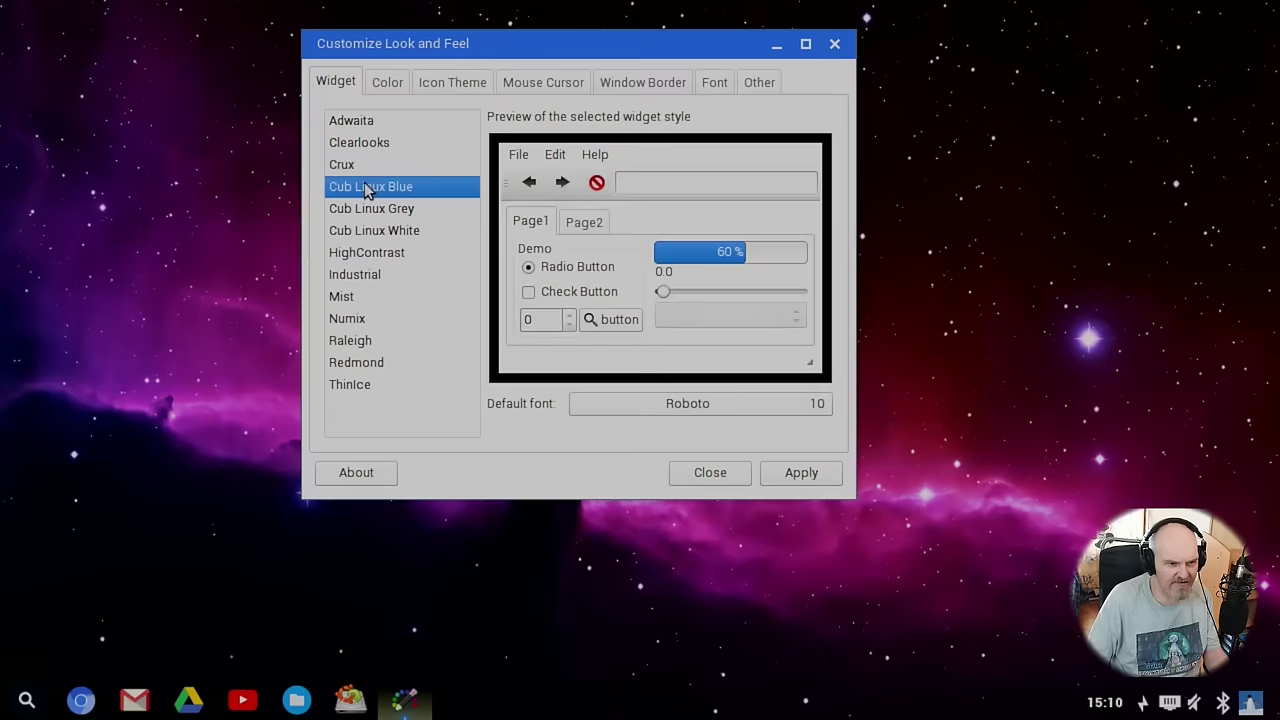
left_click(373, 167)
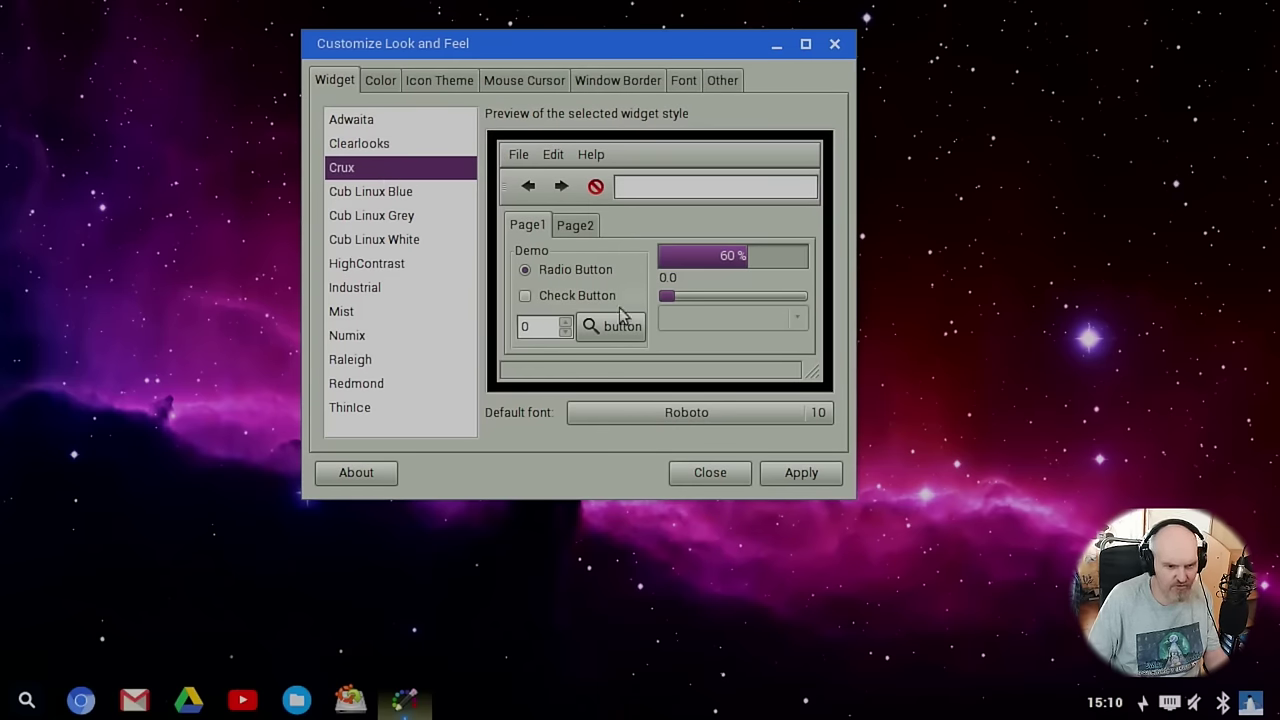
left_click(786, 472)
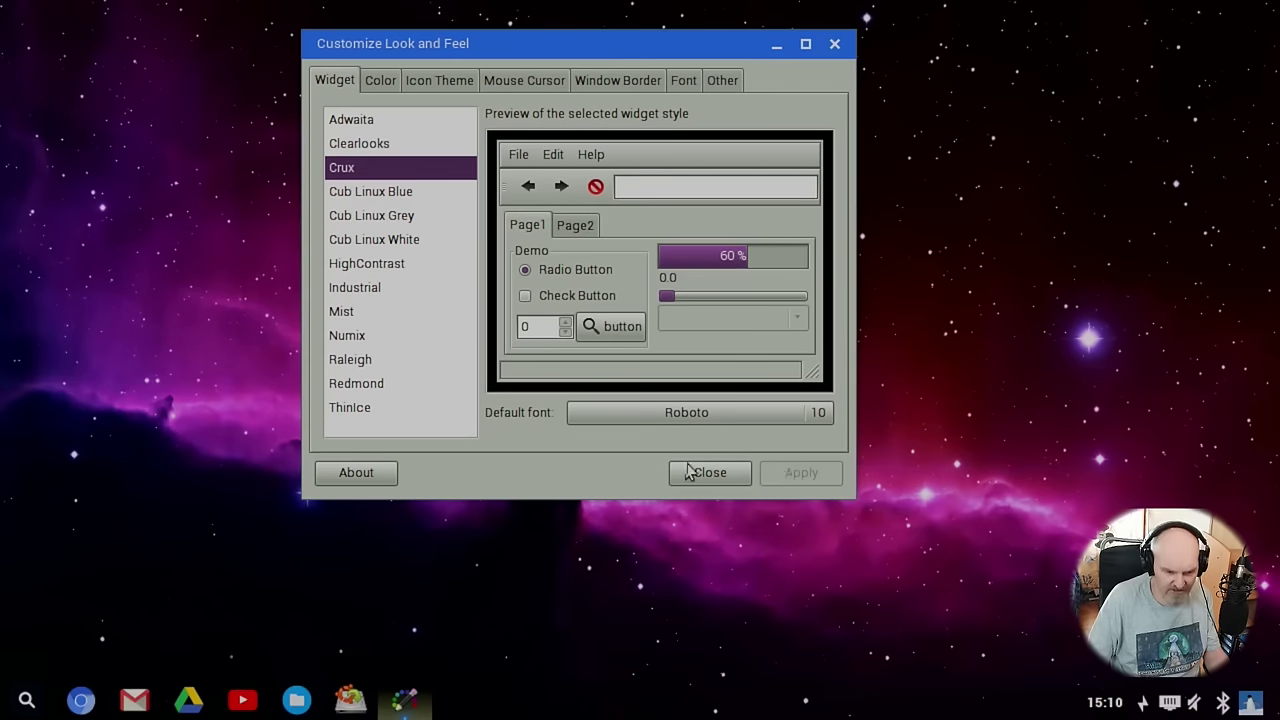
- Look at the color options and cursor themes, and preview the GNOME, HighContrast and Cub Linux icon themes
left_click(393, 88)
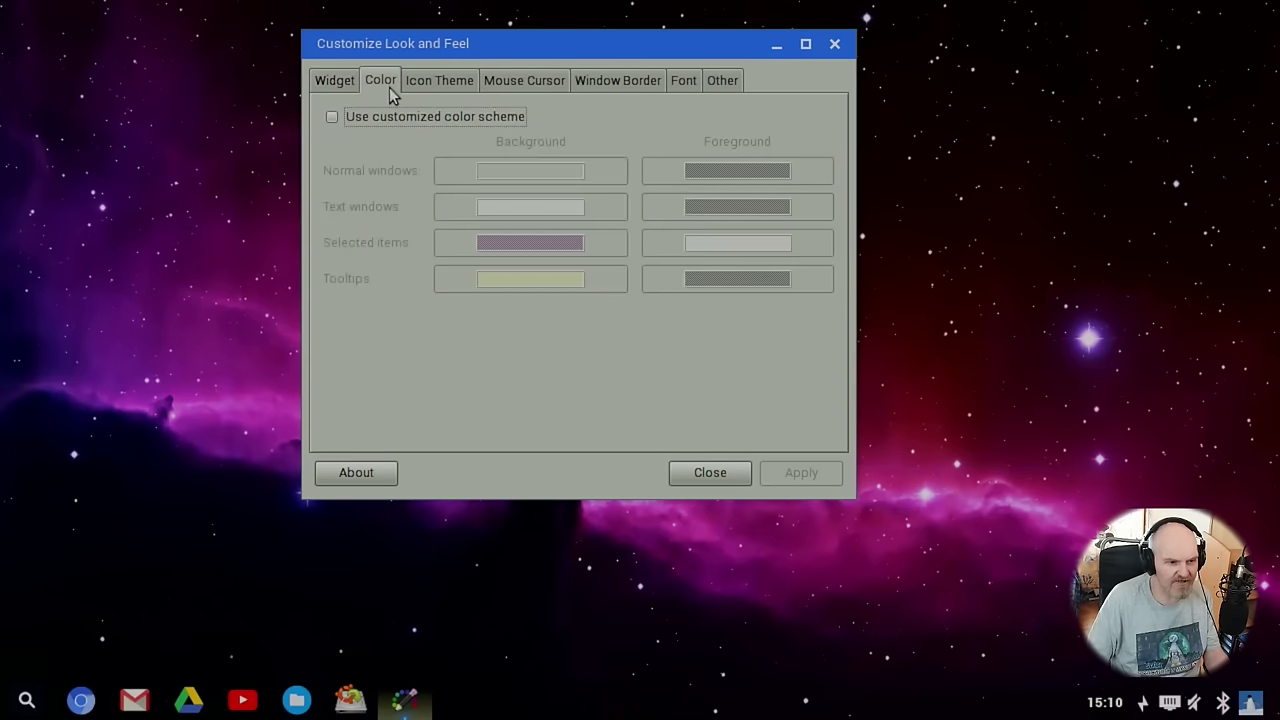
left_click(445, 88)
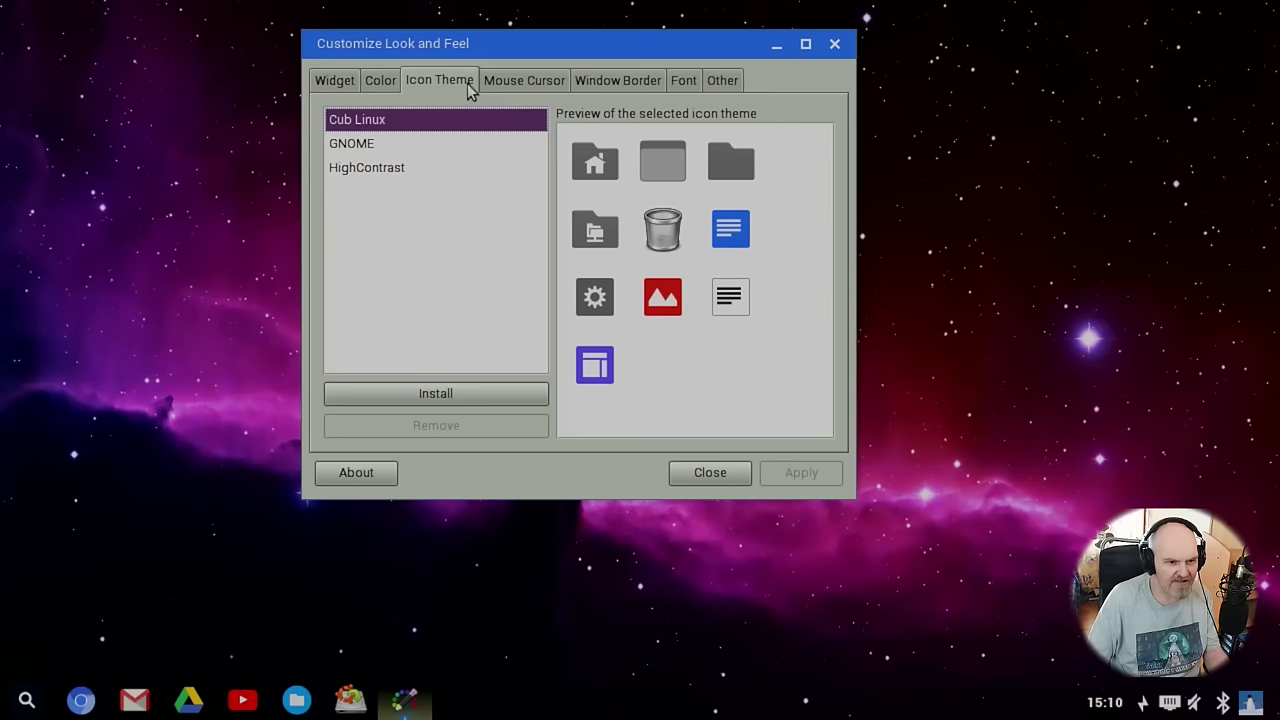
left_click(430, 152)
left_click(426, 162)
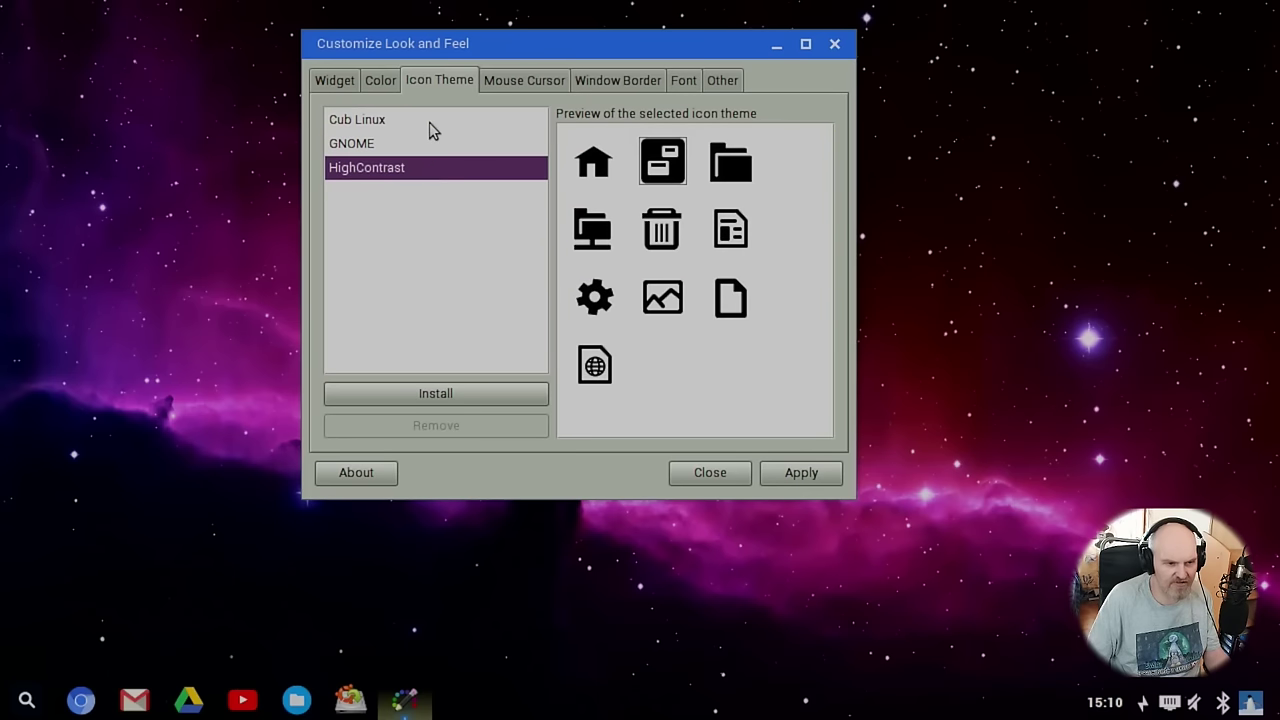
left_click(432, 120)
left_click(520, 84)
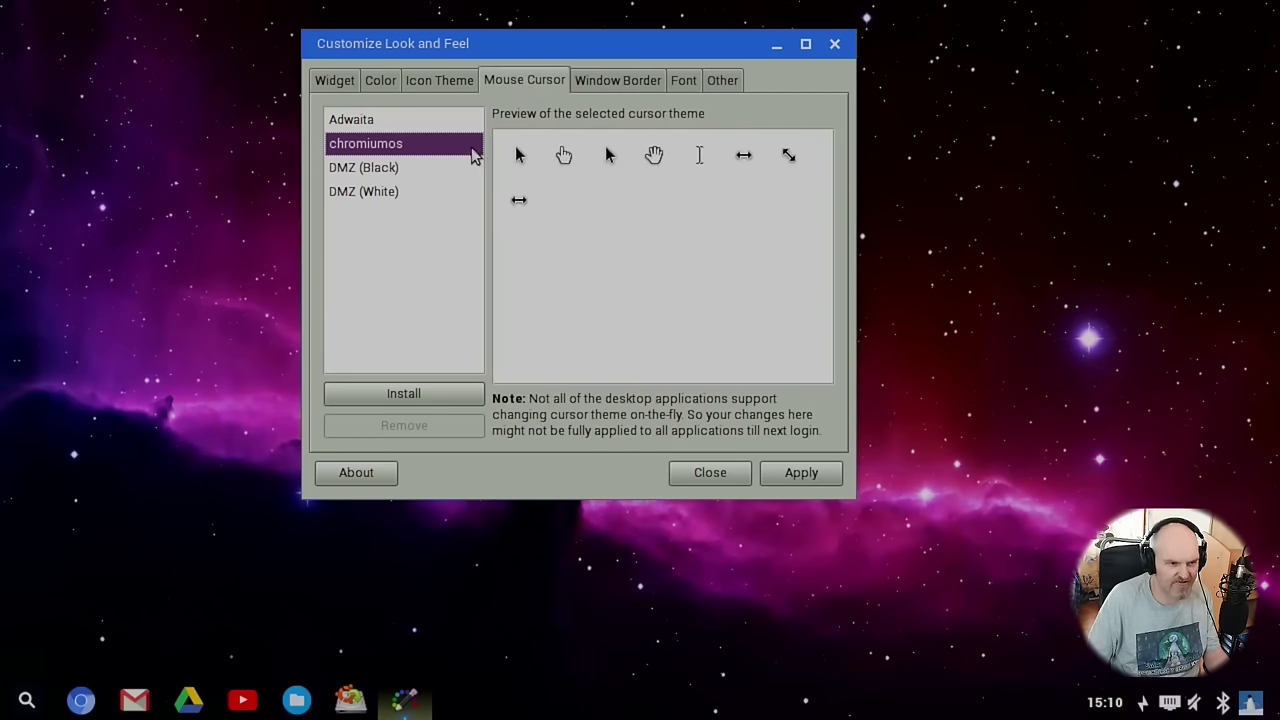
- Preview the window border themes from Clearlooks-Olive through Natura and apply Mikachu
left_click(607, 84)
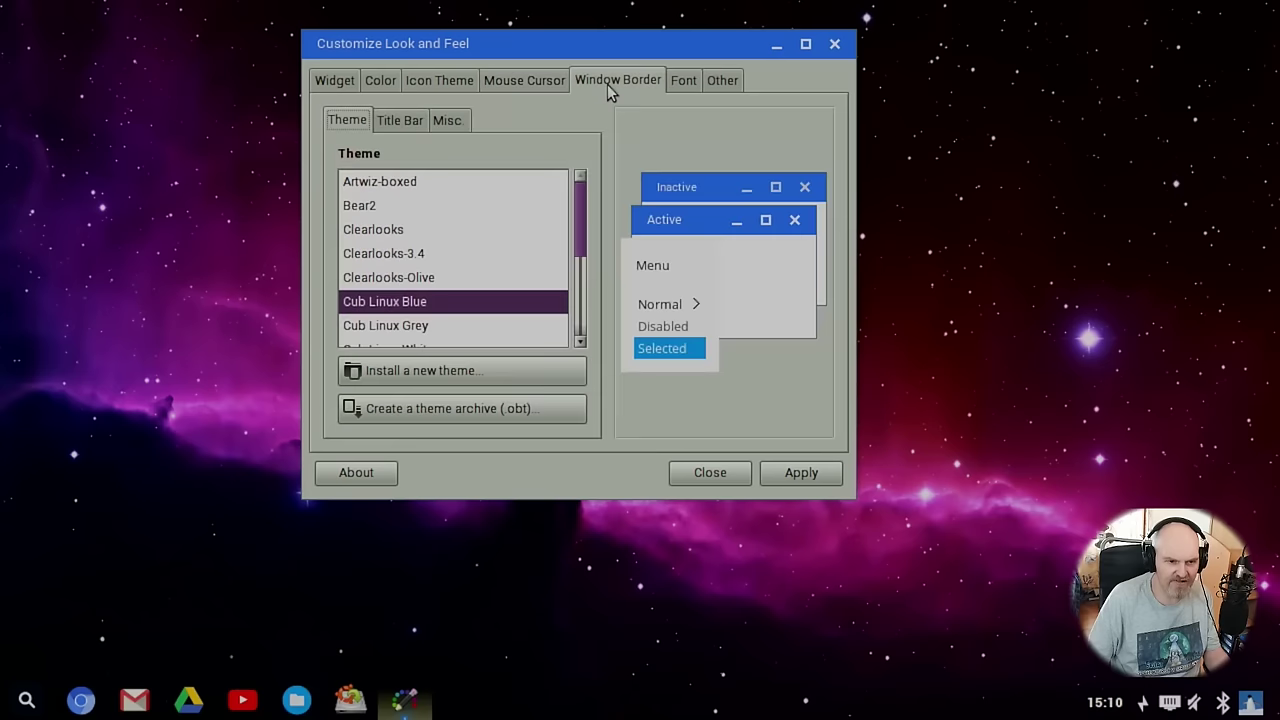
left_click(447, 279)
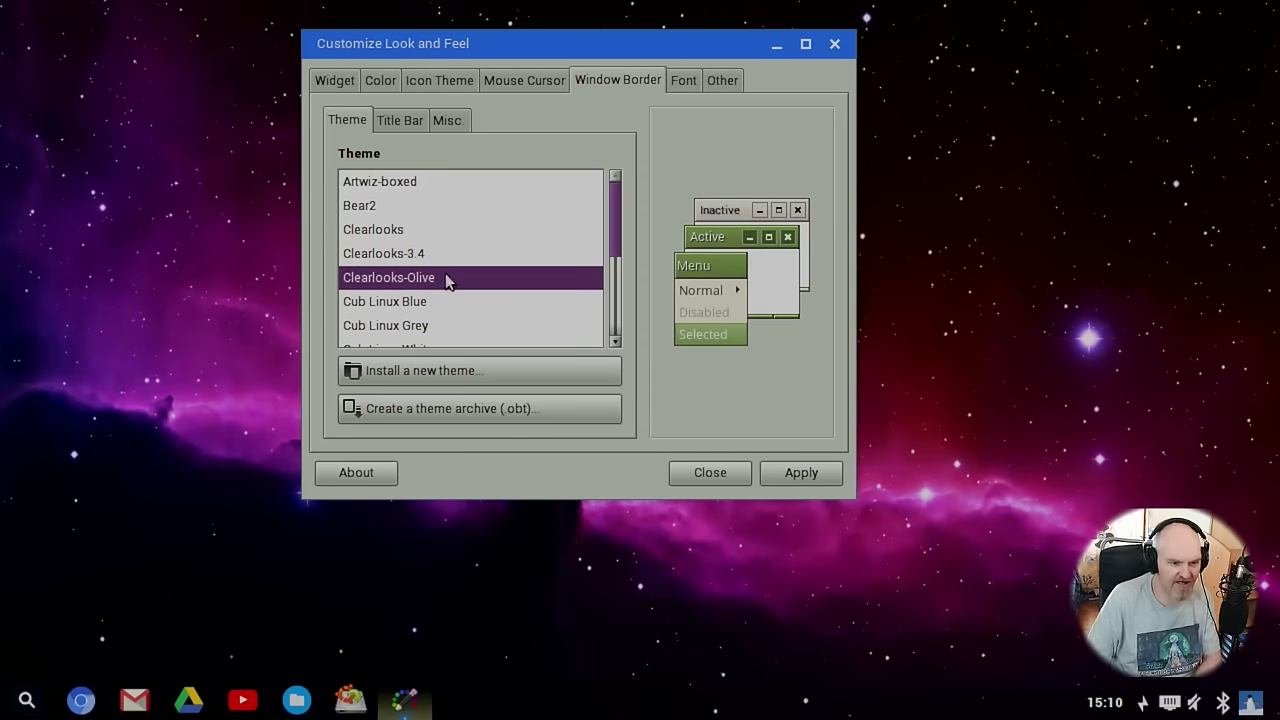
key("Down")
key("Down")
key("Down")
key("Down")
key("Down")
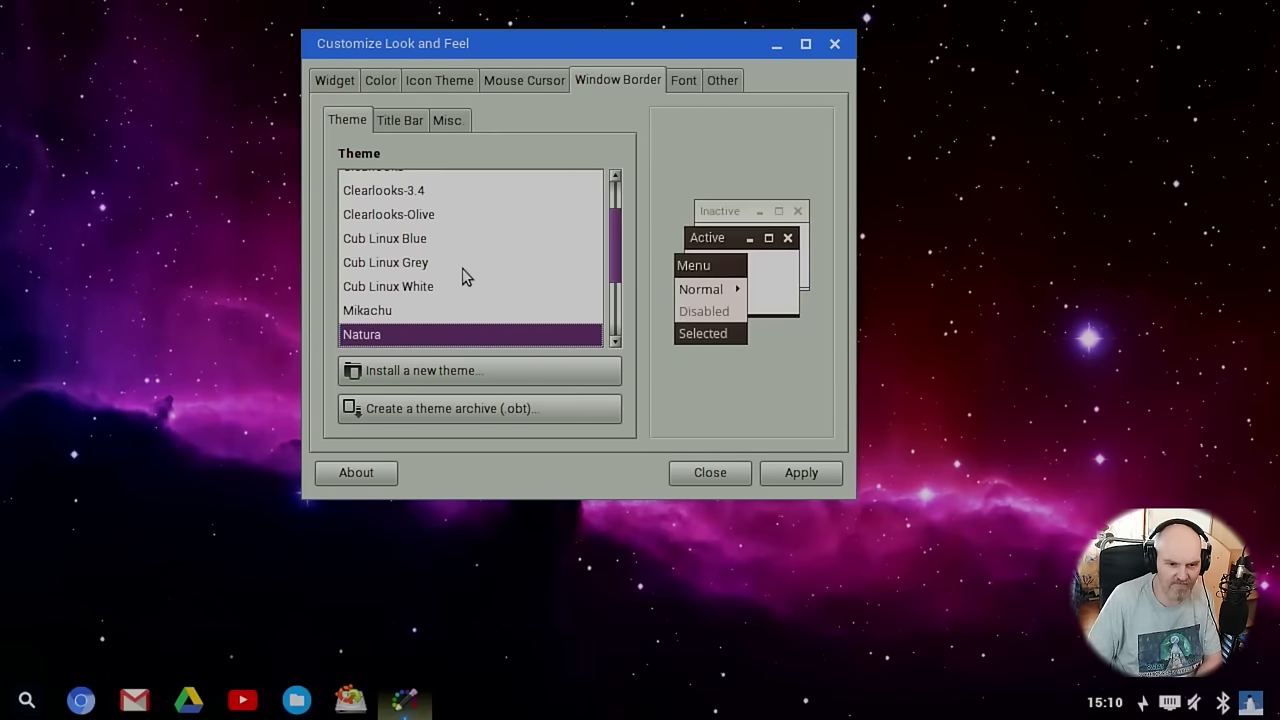
key("Up")
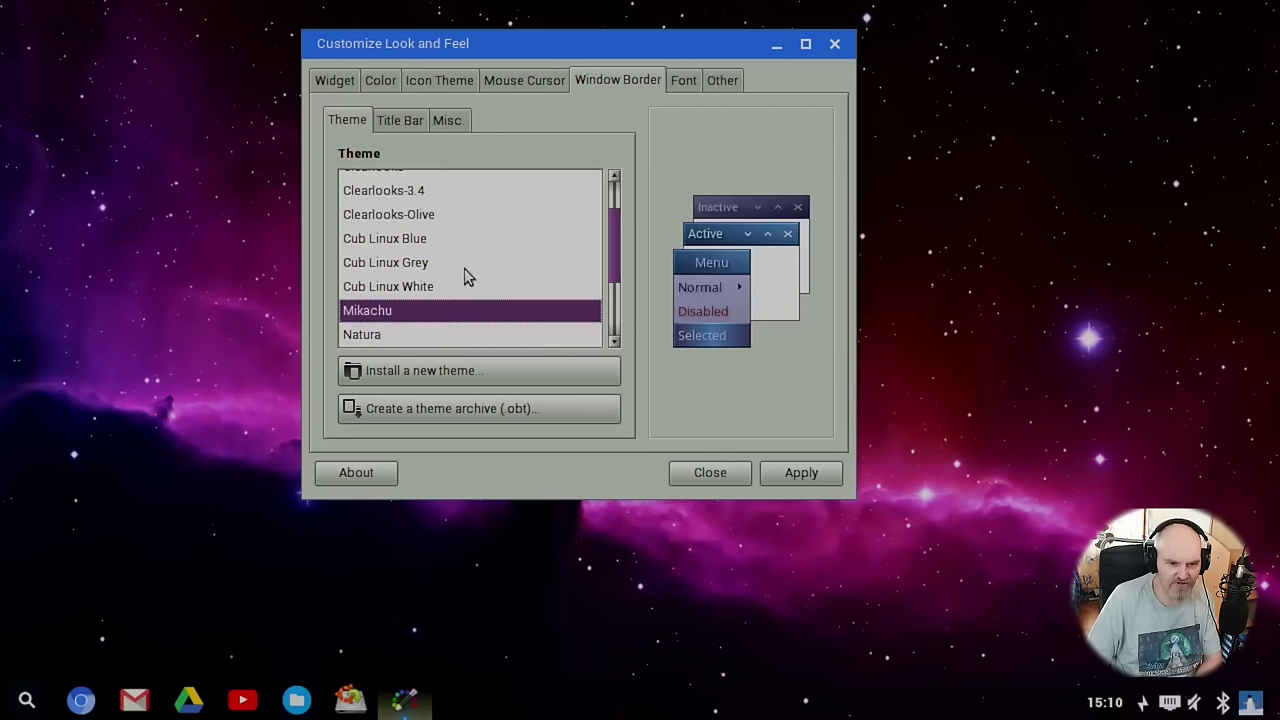
left_click(779, 478)
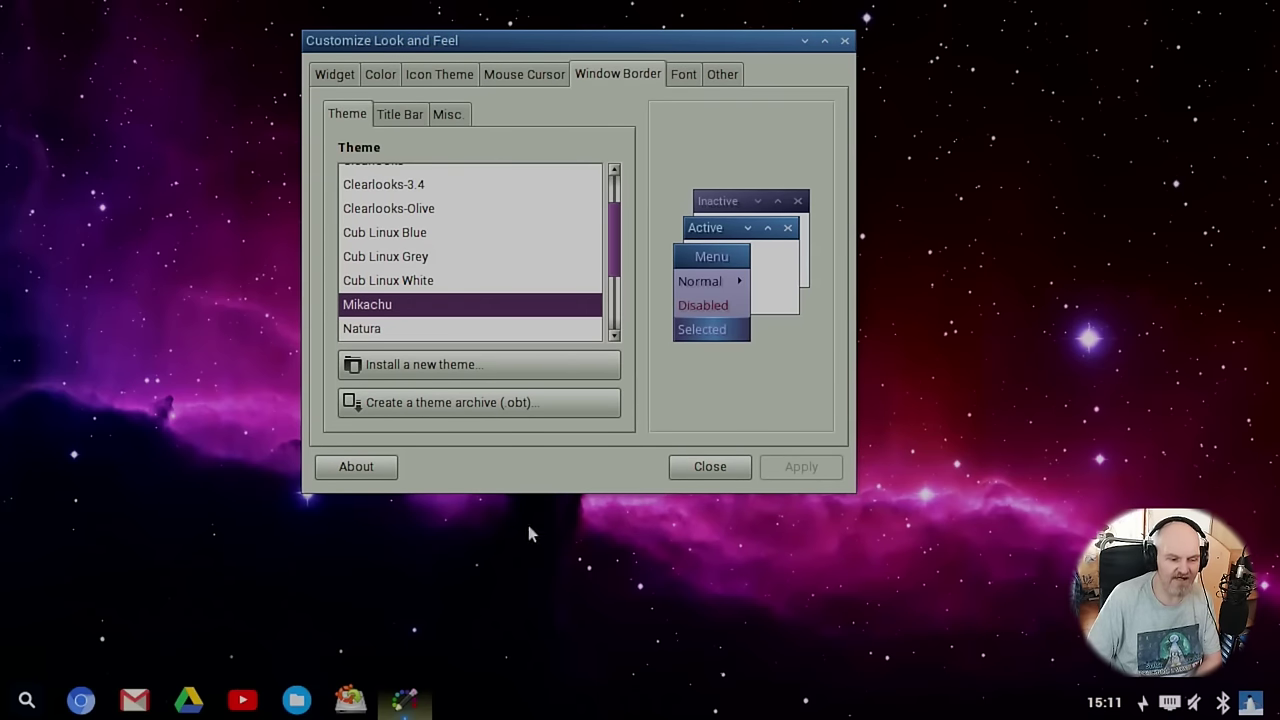
- Open and dismiss the Chromium App Launcher, and view the Title Bar and Misc. settings for window borders
left_click(20, 701)
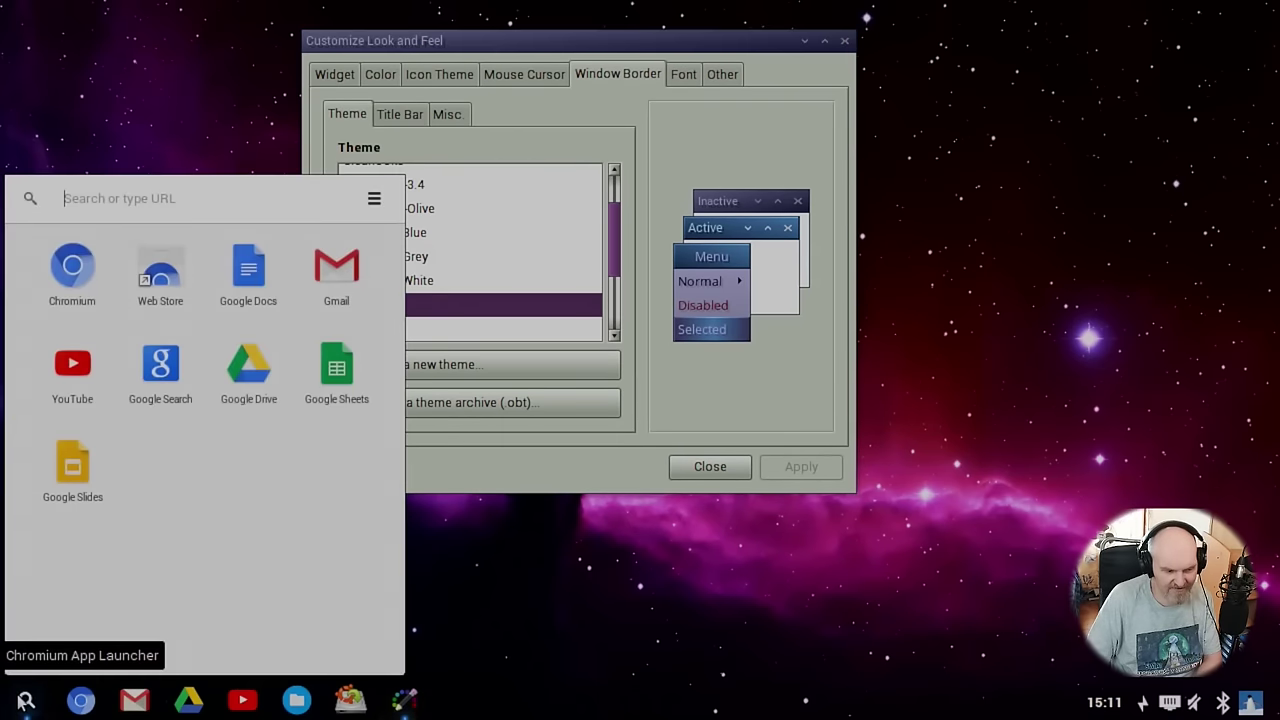
left_click(24, 700)
left_click(26, 701)
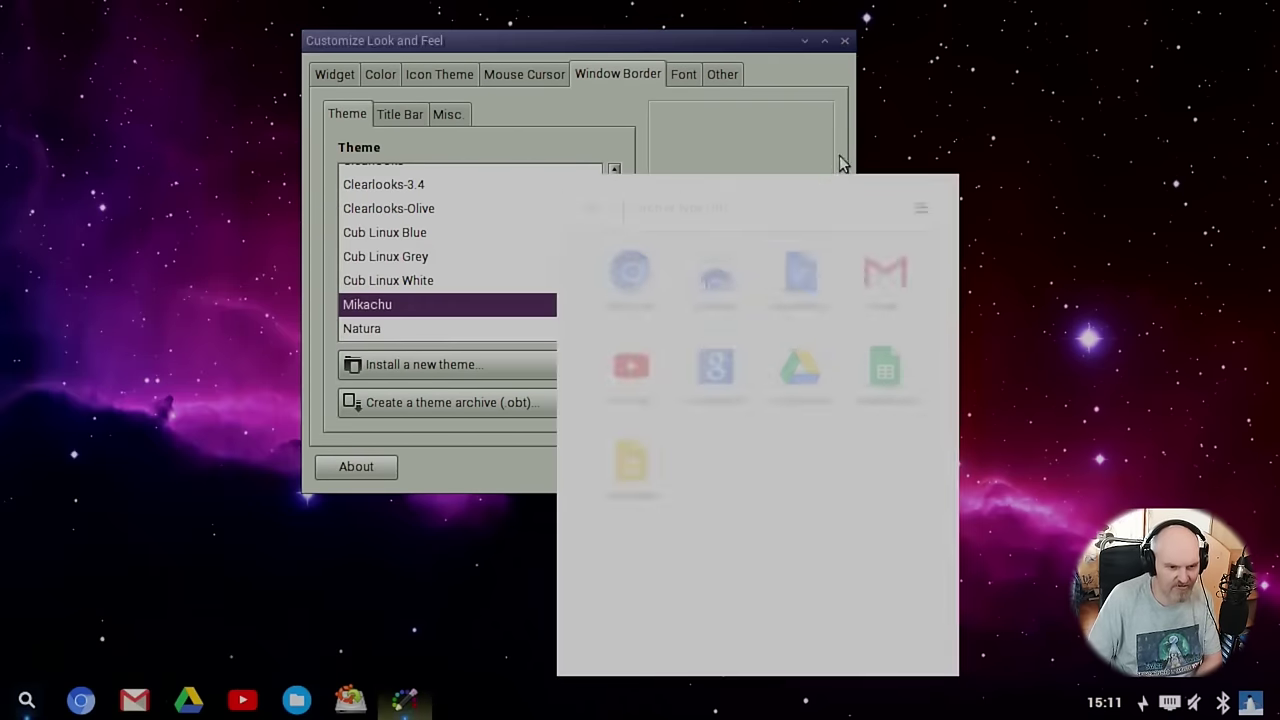
left_click(800, 100)
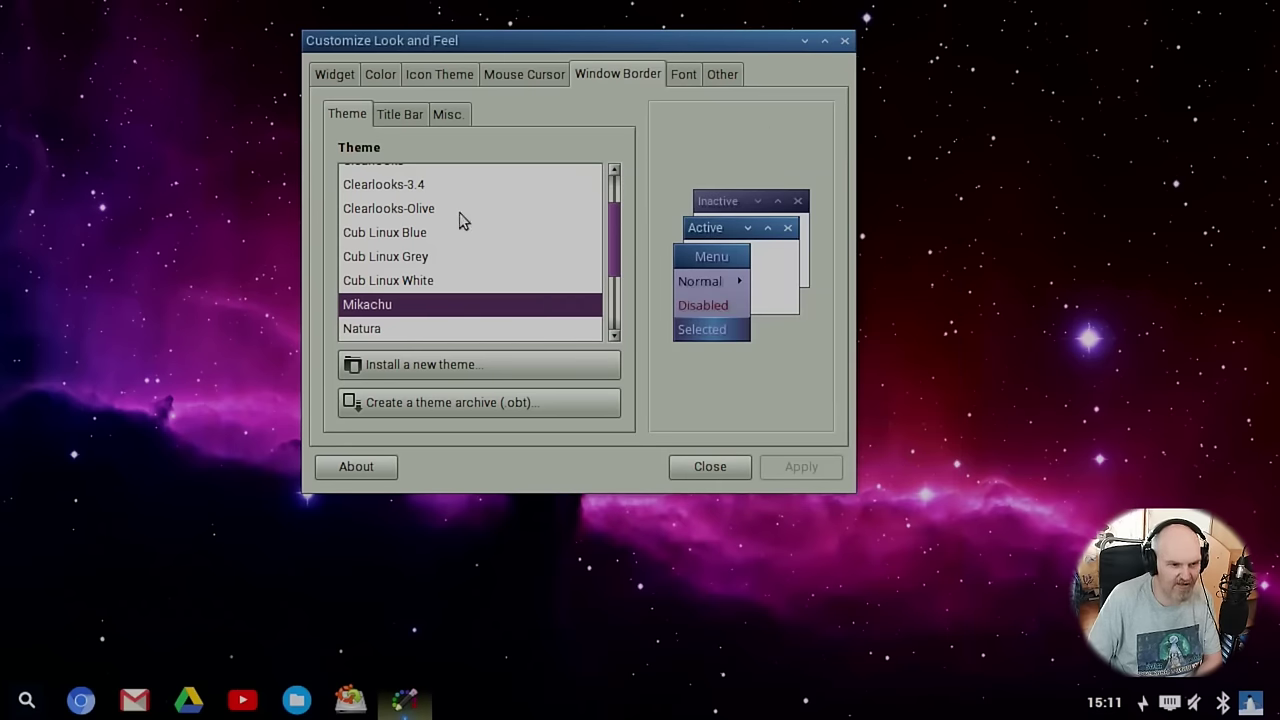
left_click(424, 114)
left_click(440, 114)
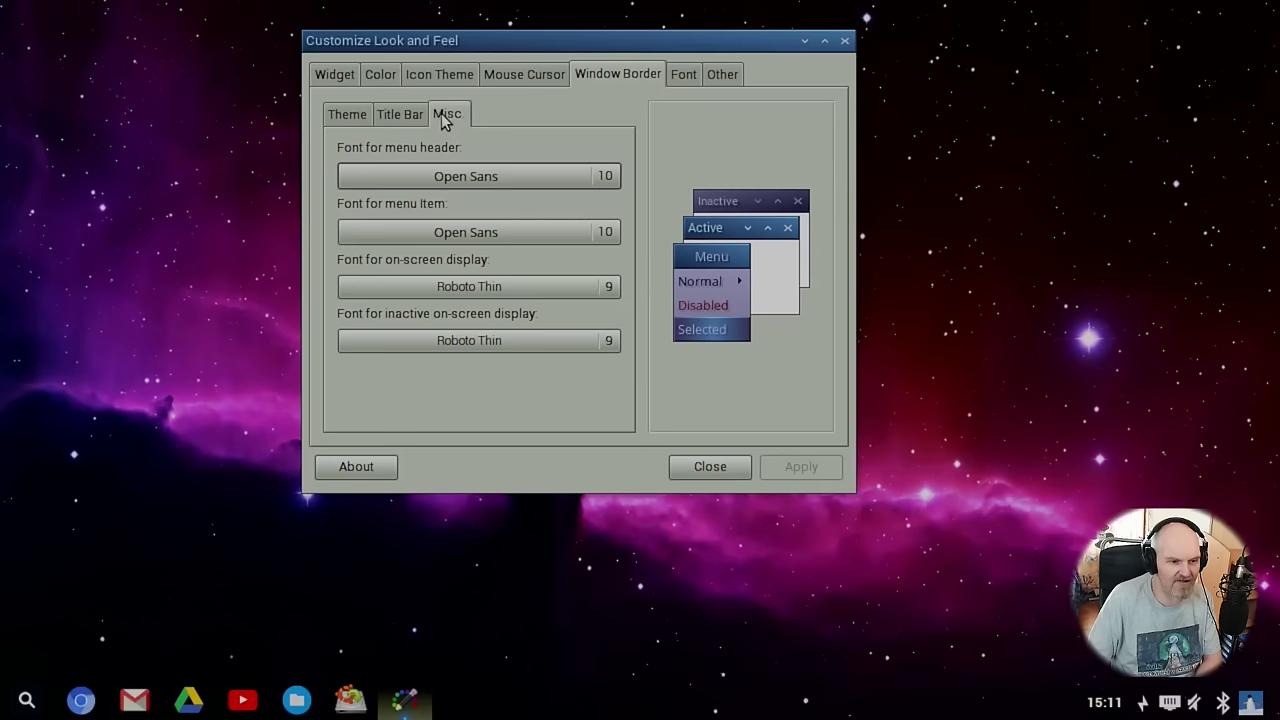
- Preview the Cub Linux Blue, Cub Linux Grey and Redmond widget styles, and close Customize Look and Feel without applying any
left_click(336, 75)
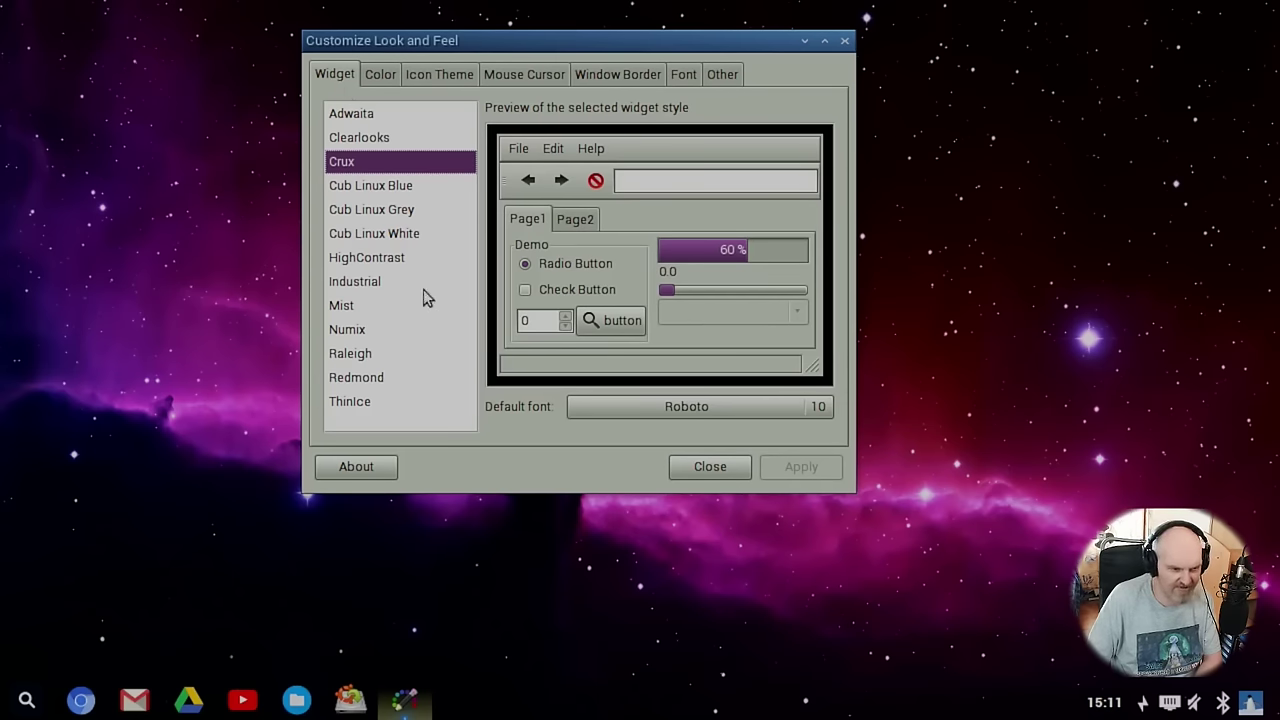
left_click(405, 183)
left_click(400, 200)
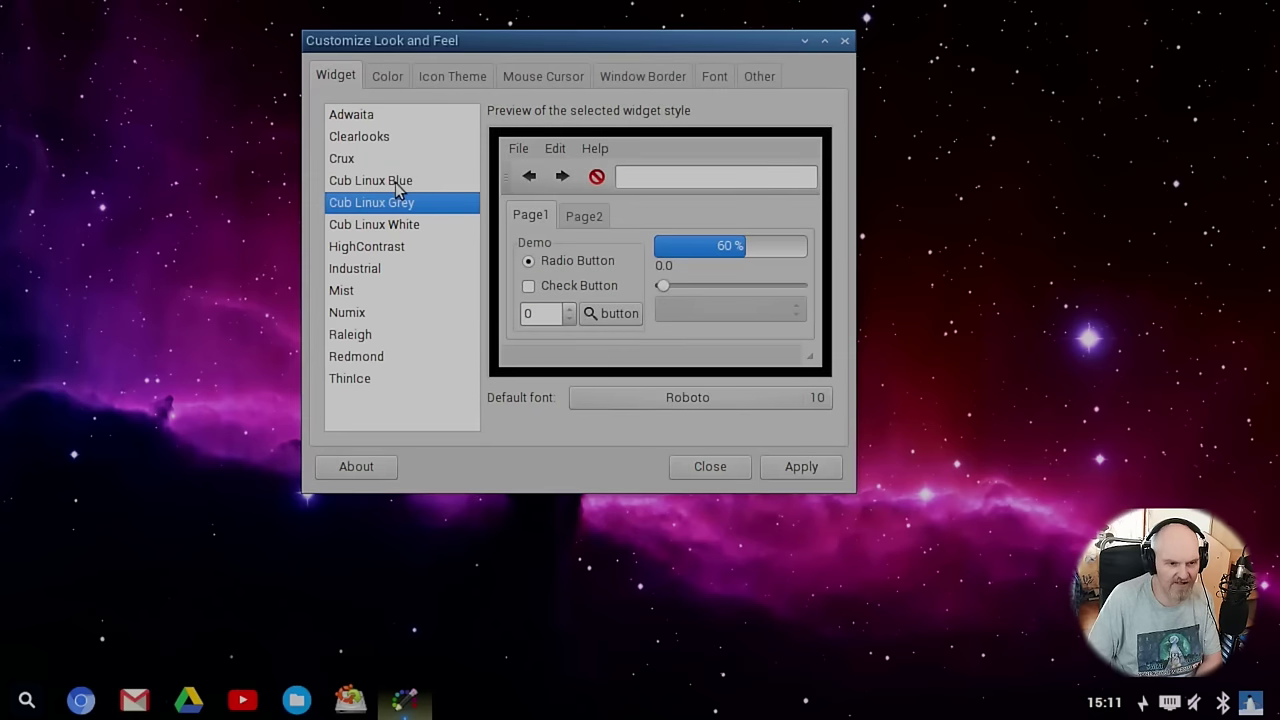
key("End")
key("Up")
key("Up")
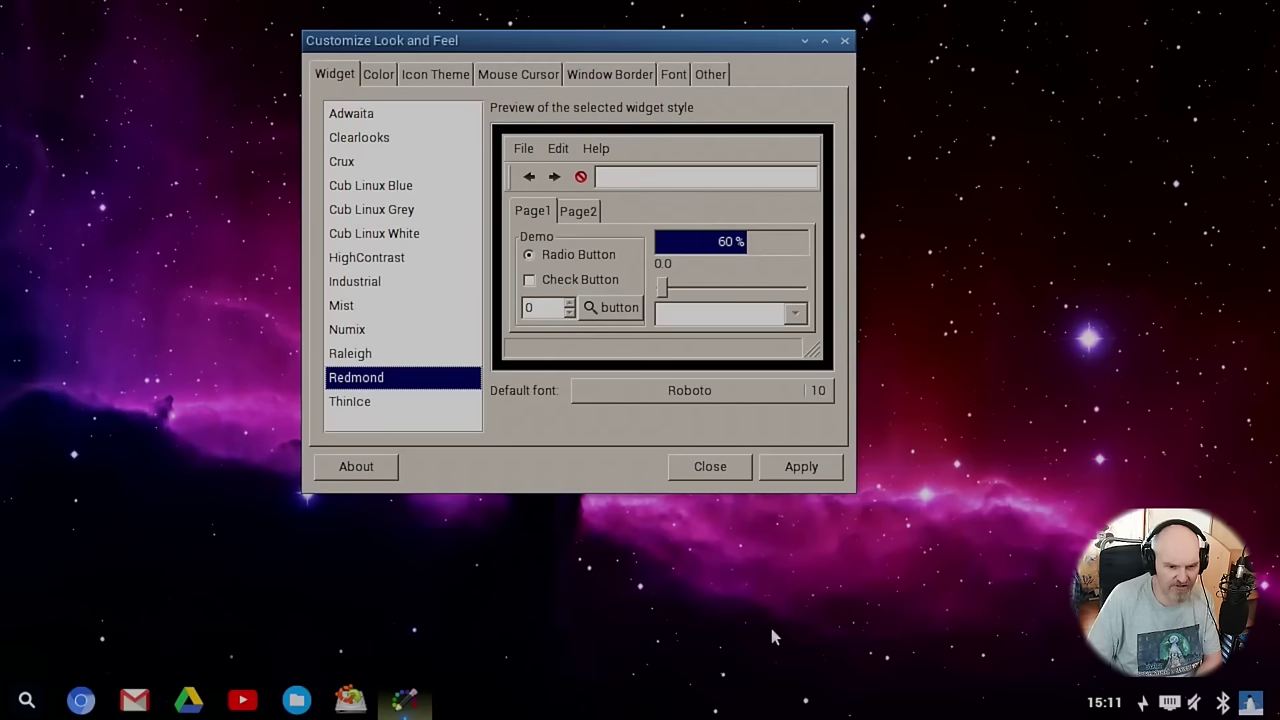
left_click(702, 478)
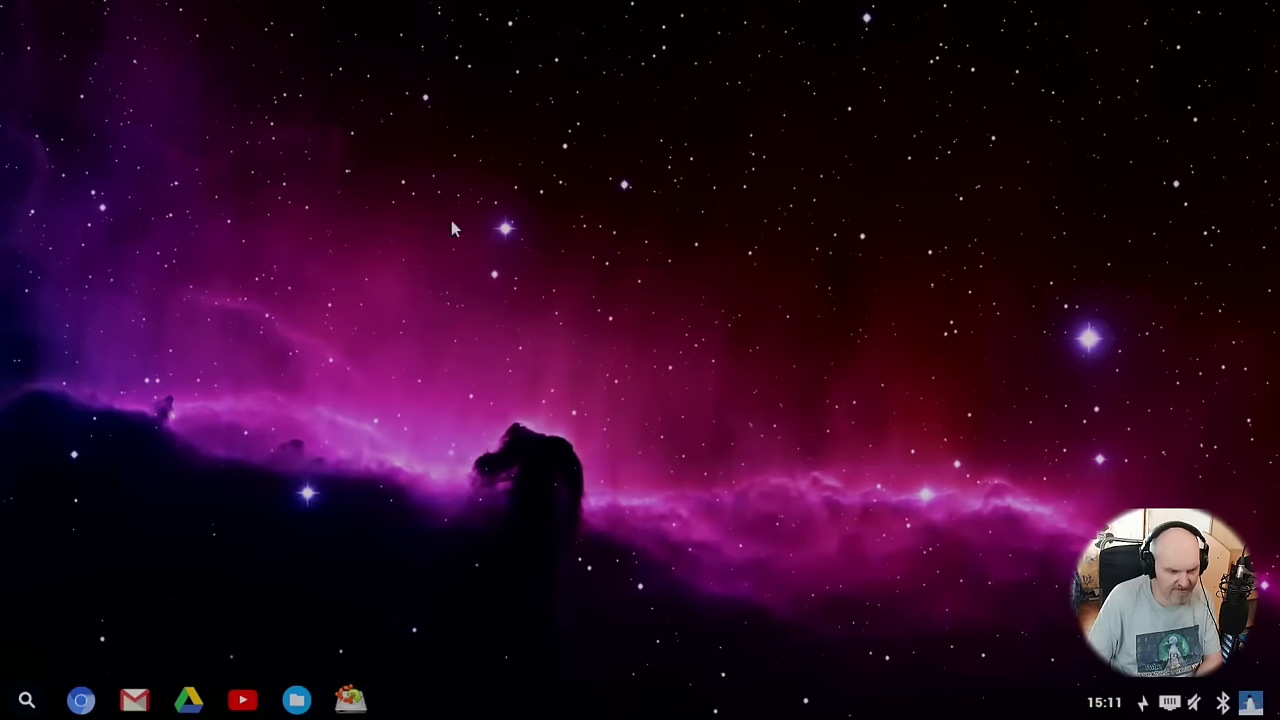
- Open the Cub Linux Control Panel from the desktop and look through all its settings utilities
right_click(527, 193)
mouse_move(440, 100)
mouse_move(580, 104)
left_click(805, 205)
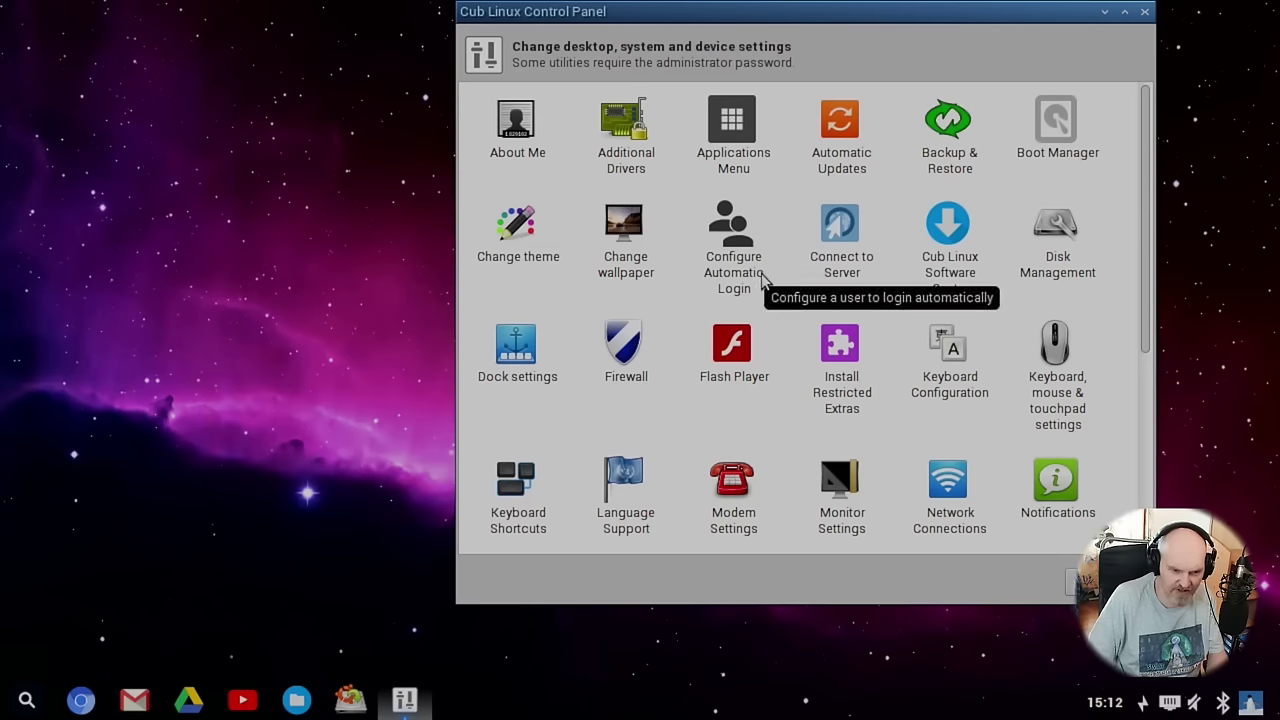
scroll(762, 280, "down", 2)
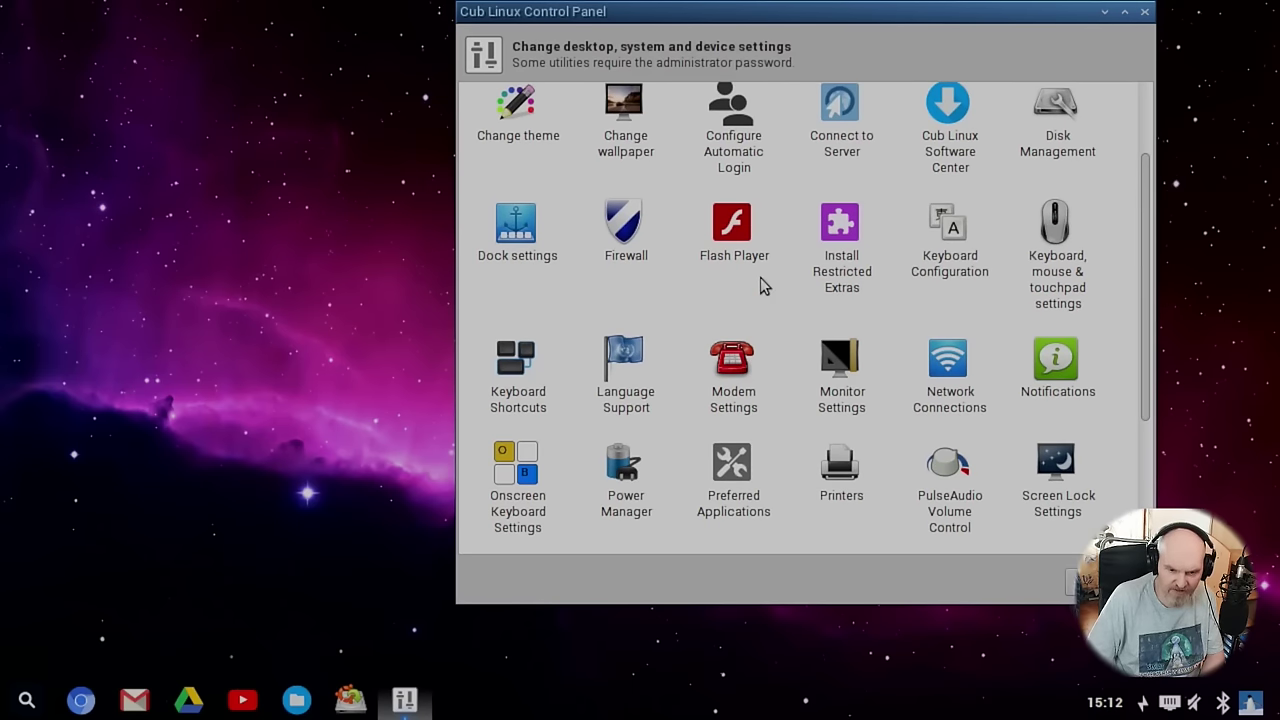
scroll(760, 280, "down", 2)
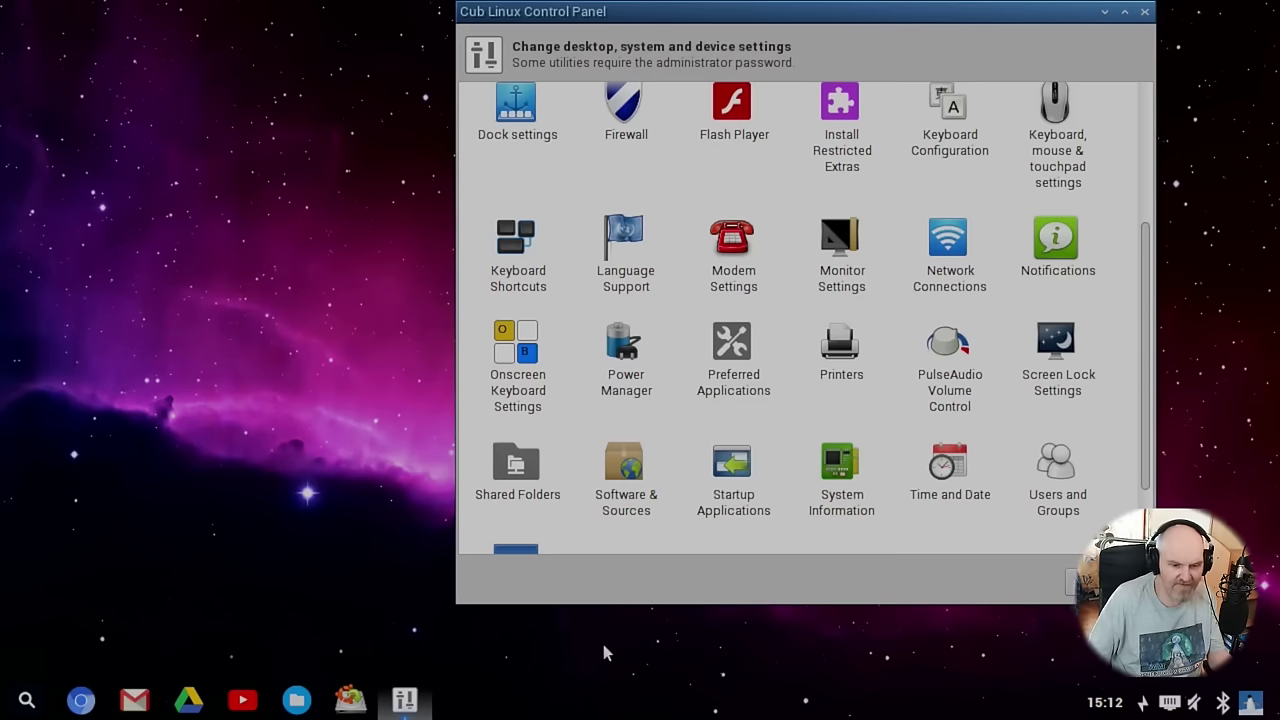
scroll(702, 290, "down", 2)
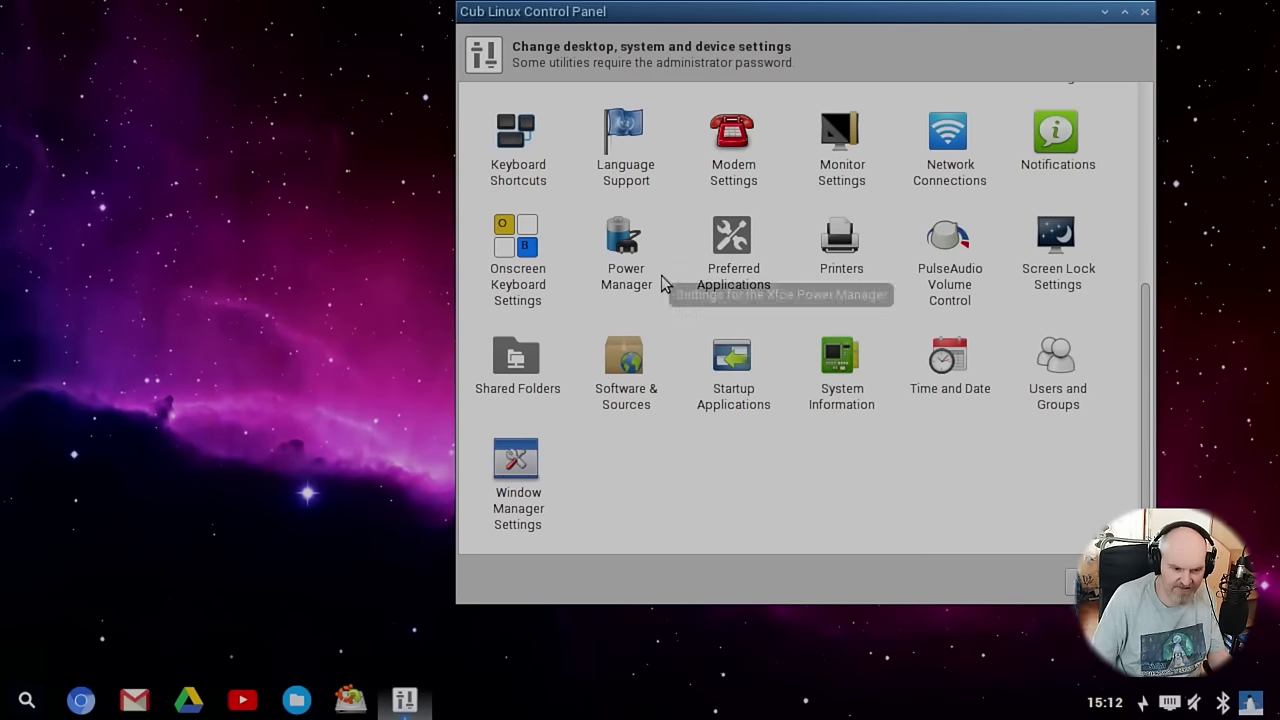
- Open Window Manager Settings and review the appearance, windows, move and resize, mouse, desktops, margins and dock options
double_click(512, 462)
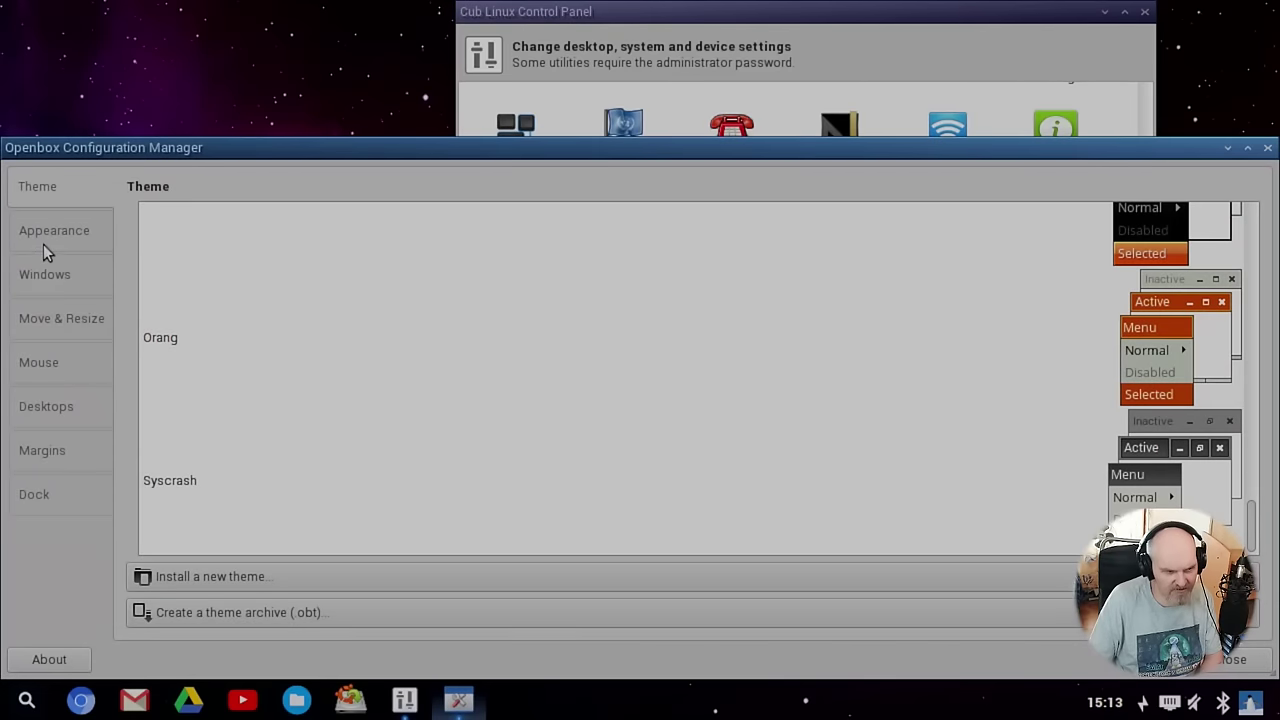
left_click(43, 250)
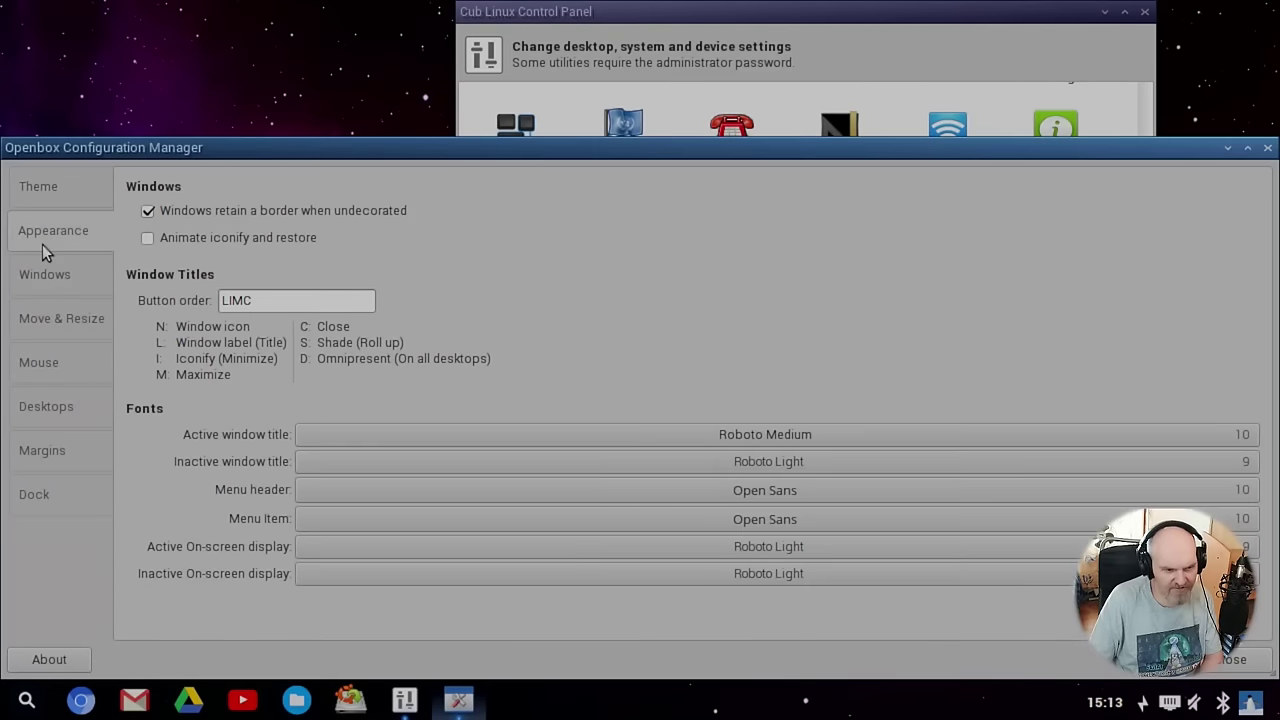
left_click(36, 272)
left_click(33, 314)
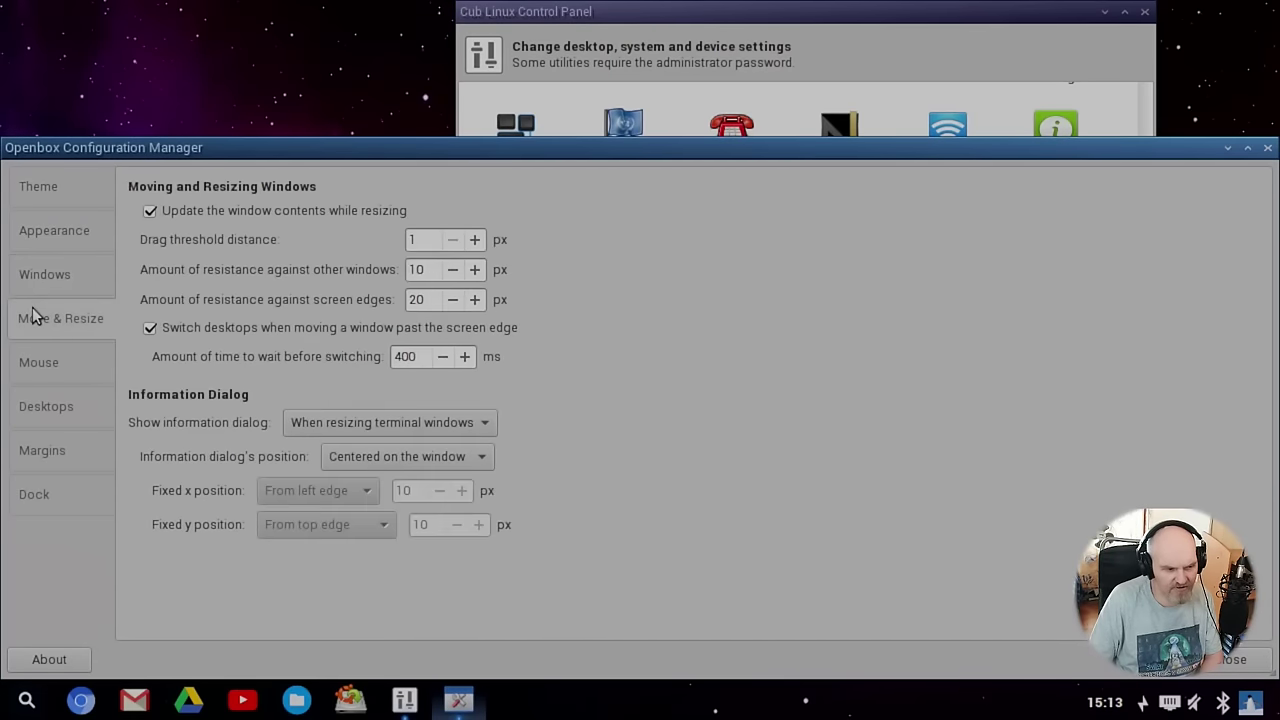
left_click(53, 350)
left_click(53, 400)
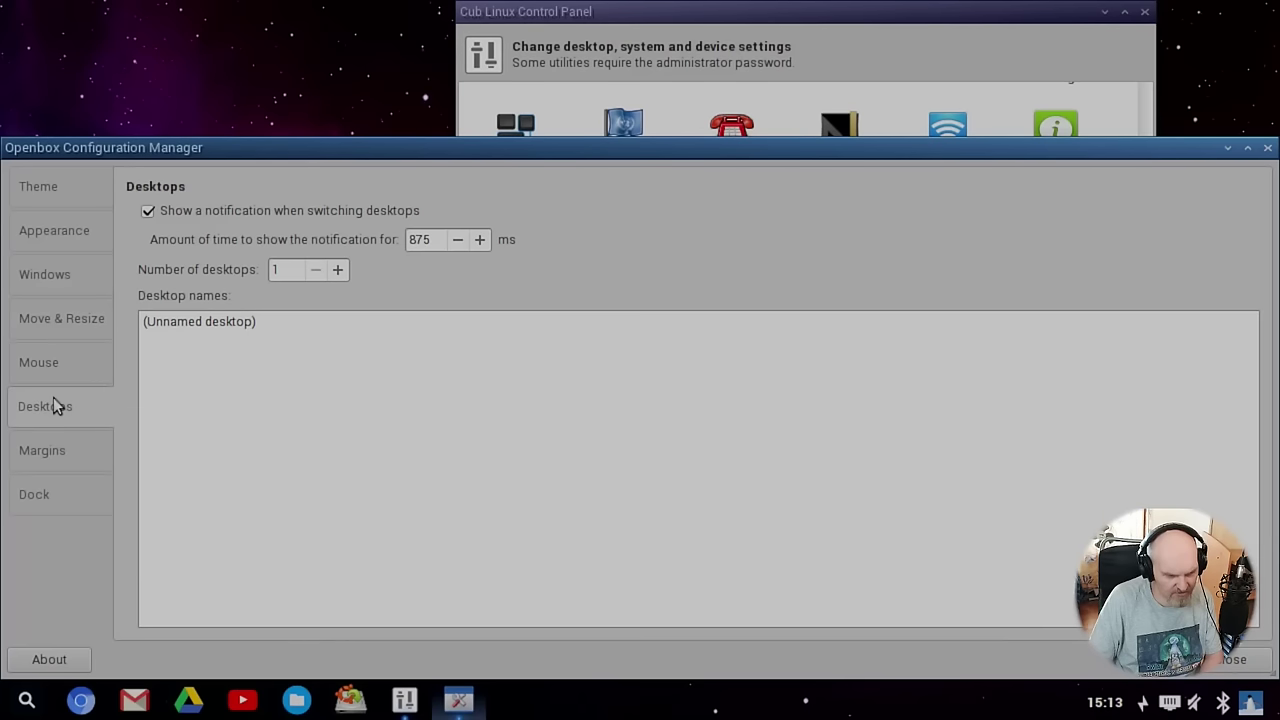
left_click(45, 455)
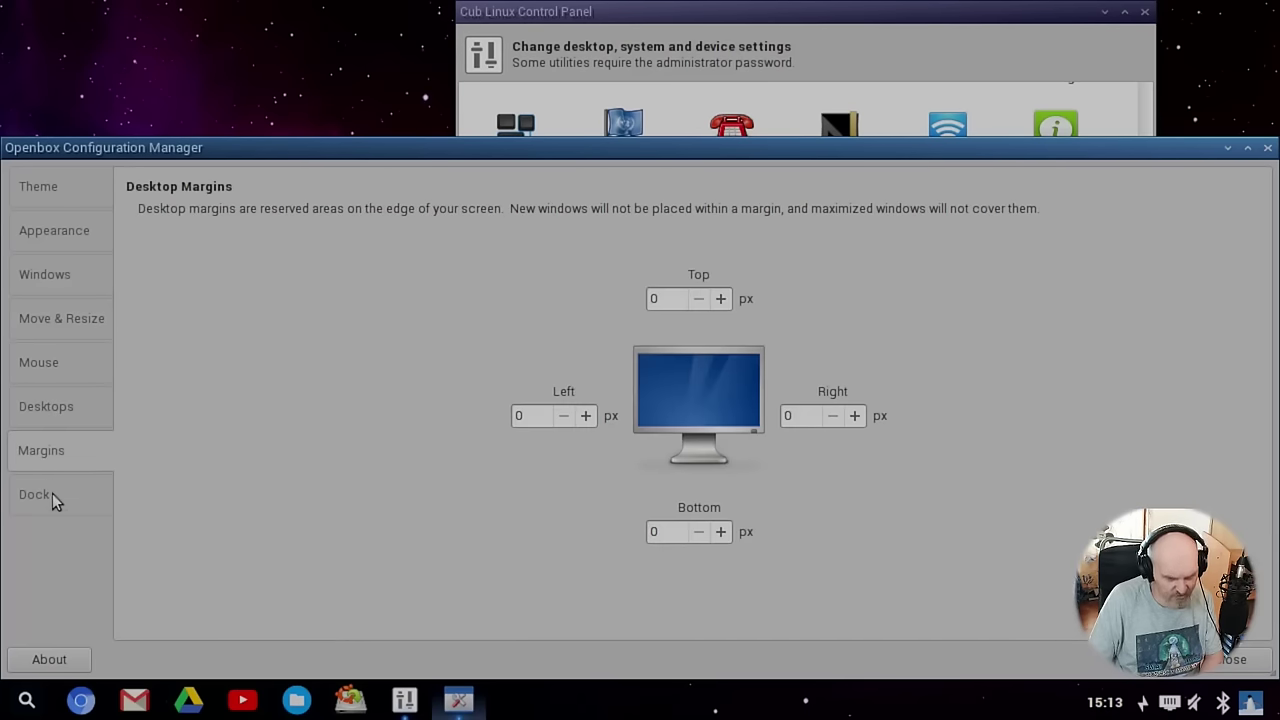
left_click(50, 496)
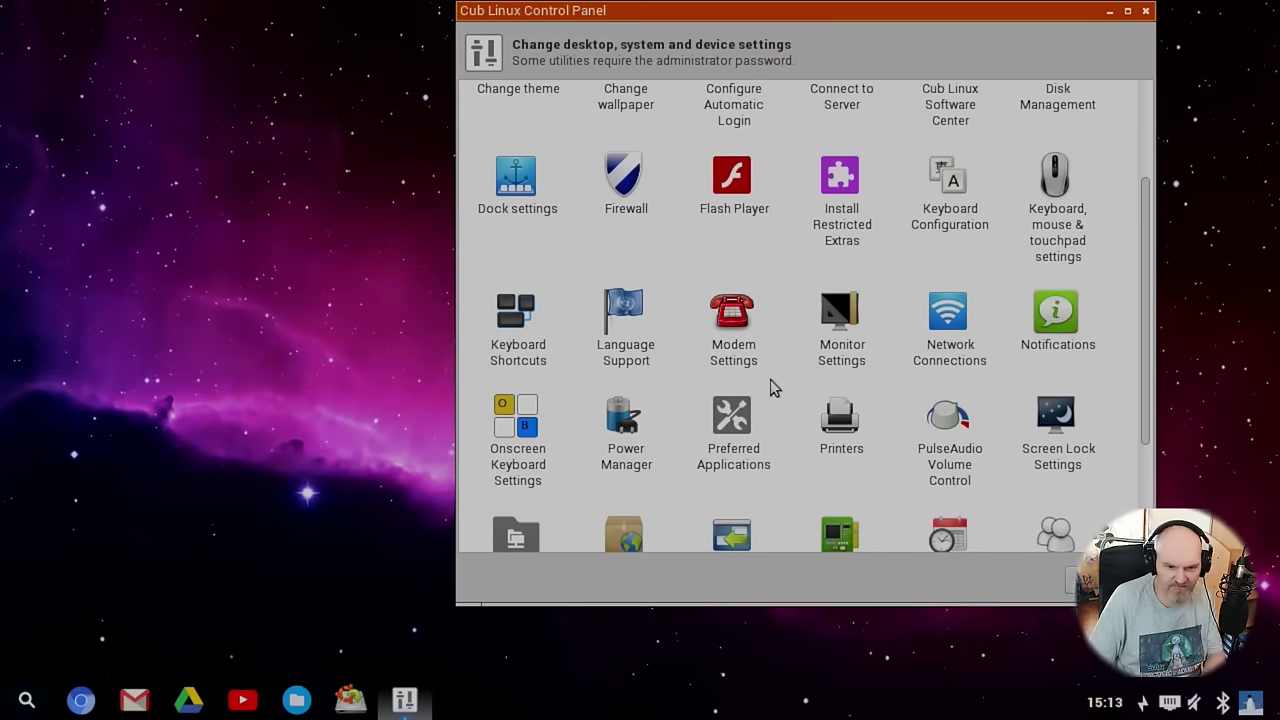
- Close the Cub Linux Control Panel, and briefly open and dismiss the Chromium App Launcher
scroll(801, 405, "up", 4)
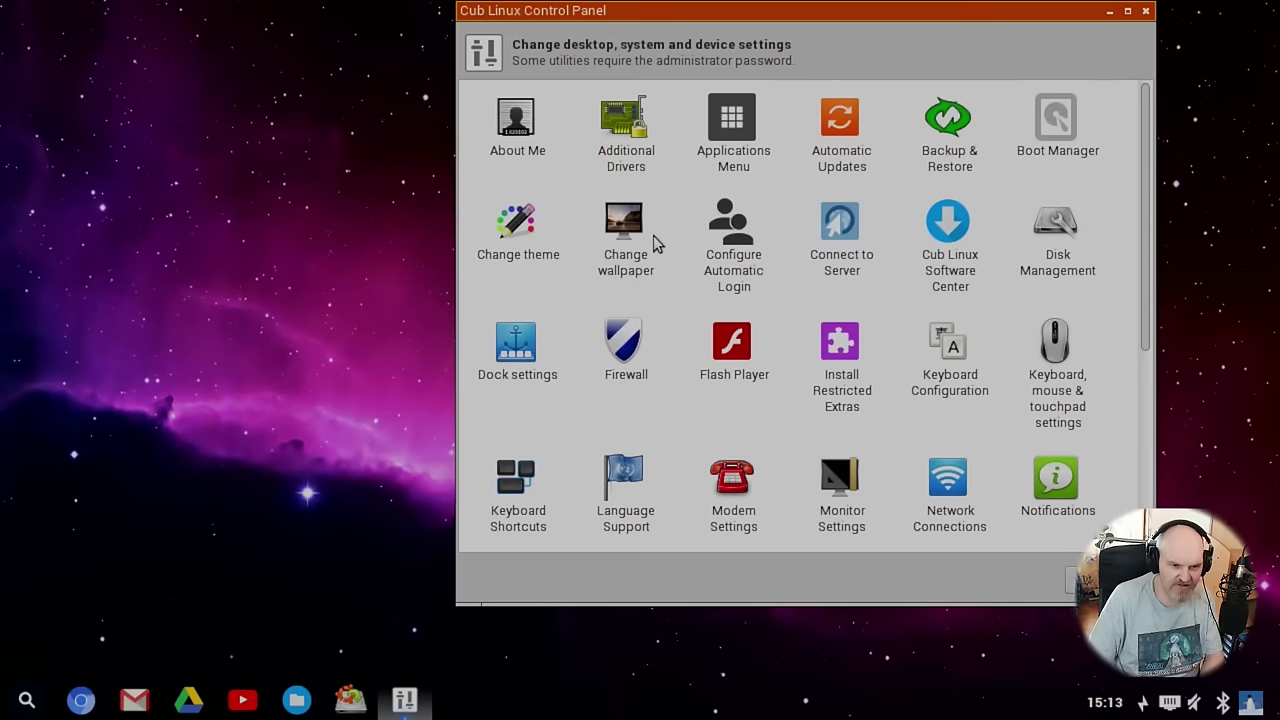
left_click(1145, 11)
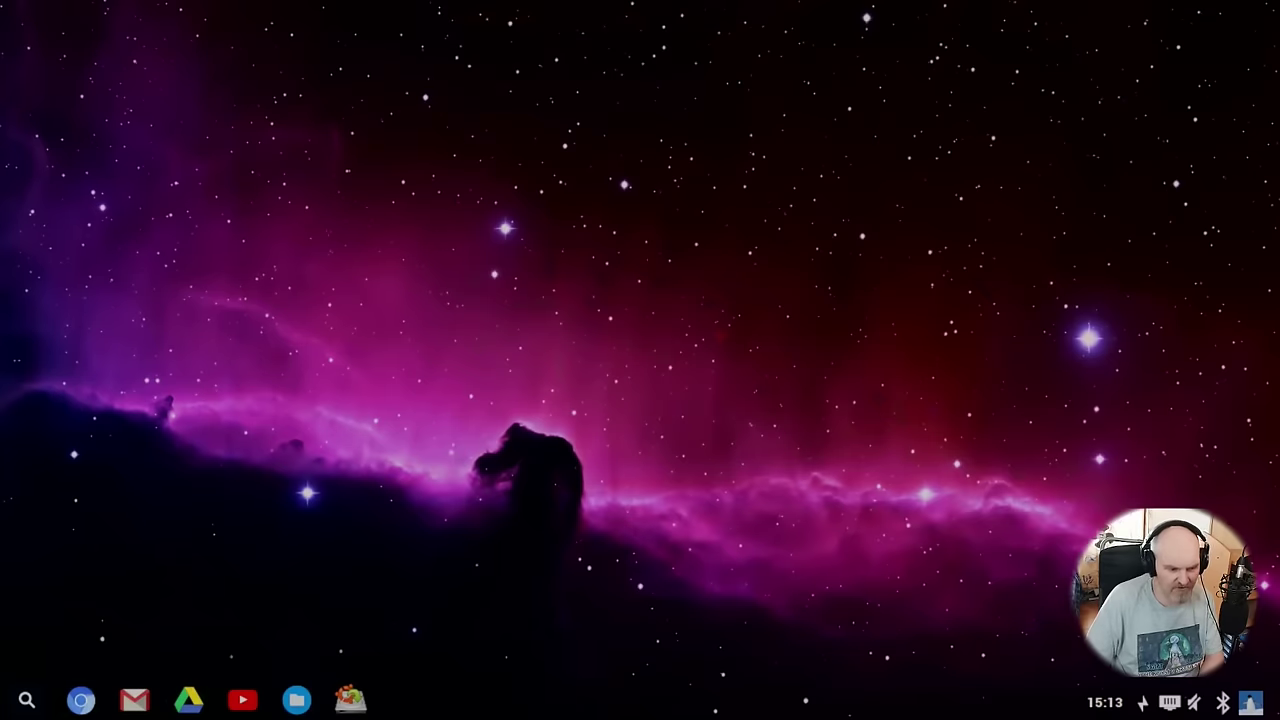
left_click(26, 703)
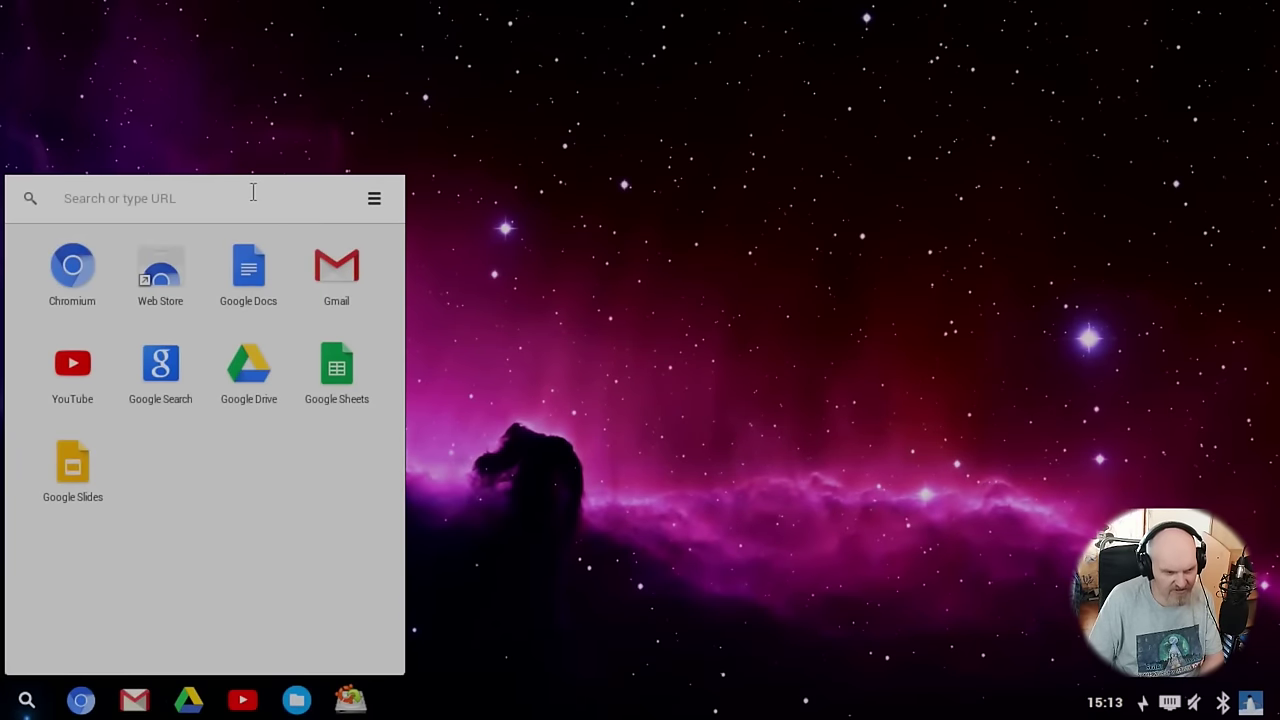
left_click(370, 165)
- Browse the desktop's application categories, including Internet, Graphics, Education and Accessories
right_click(382, 150)
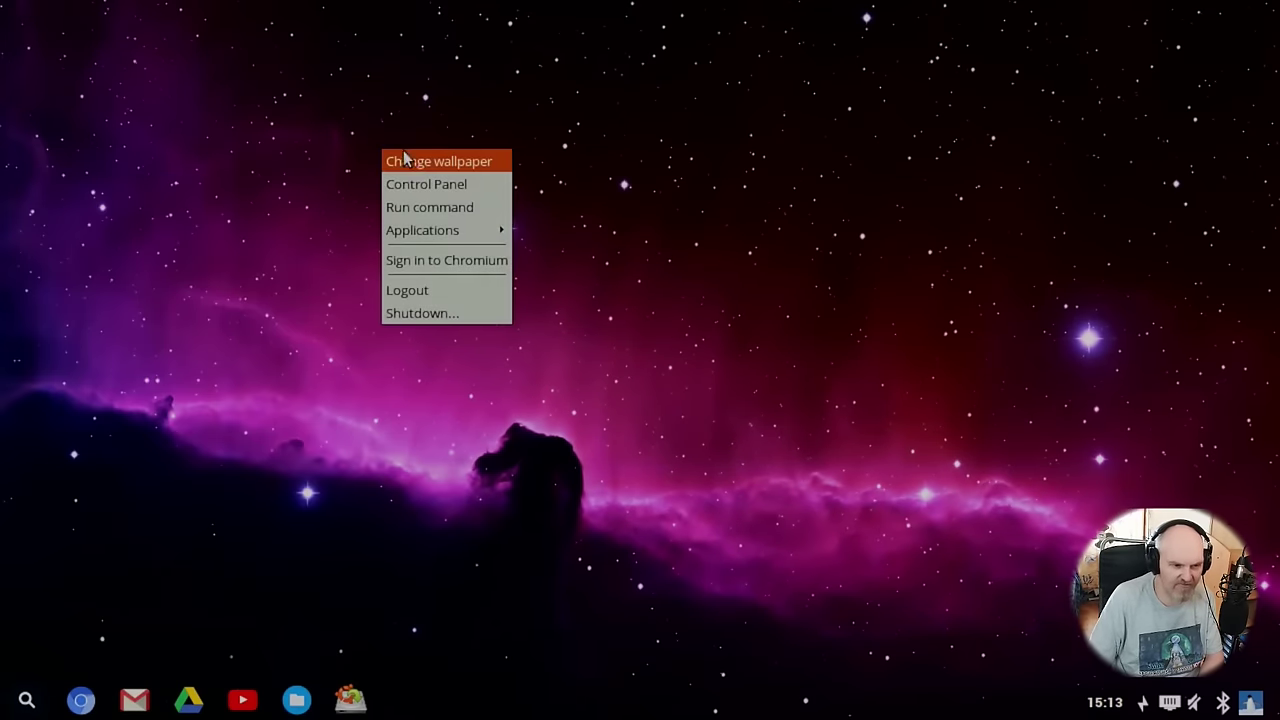
mouse_move(420, 229)
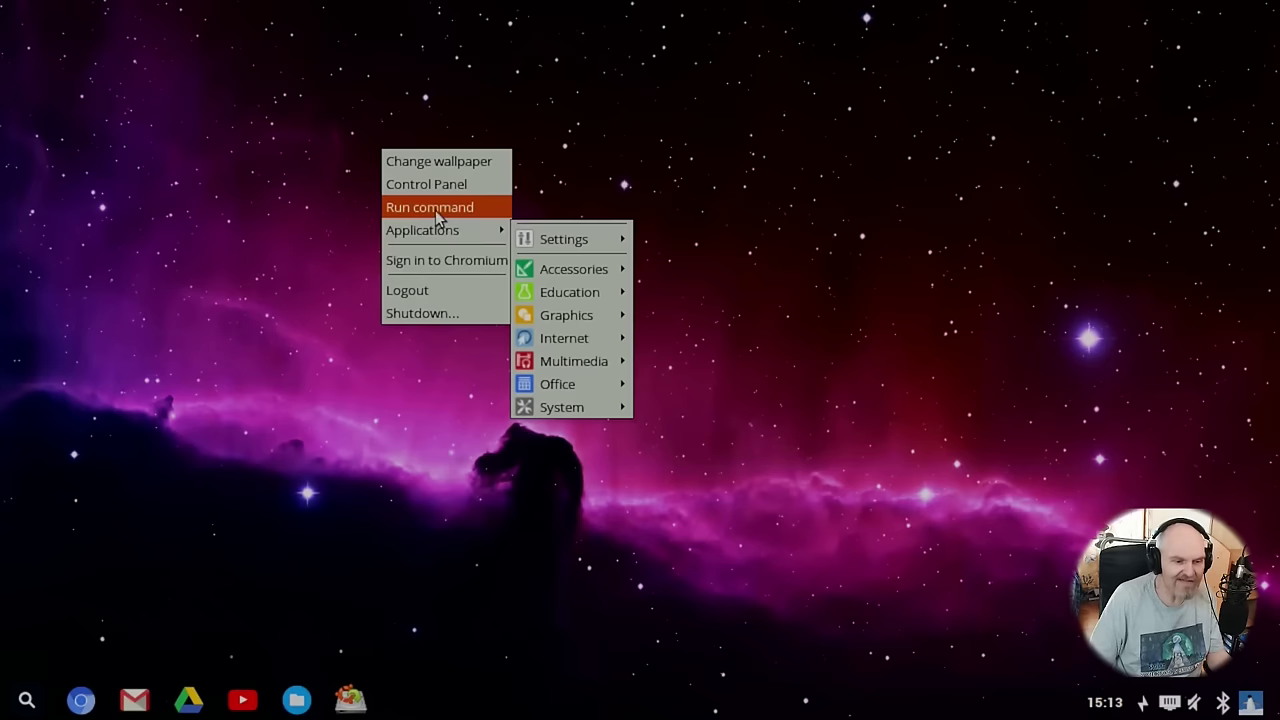
mouse_move(555, 340)
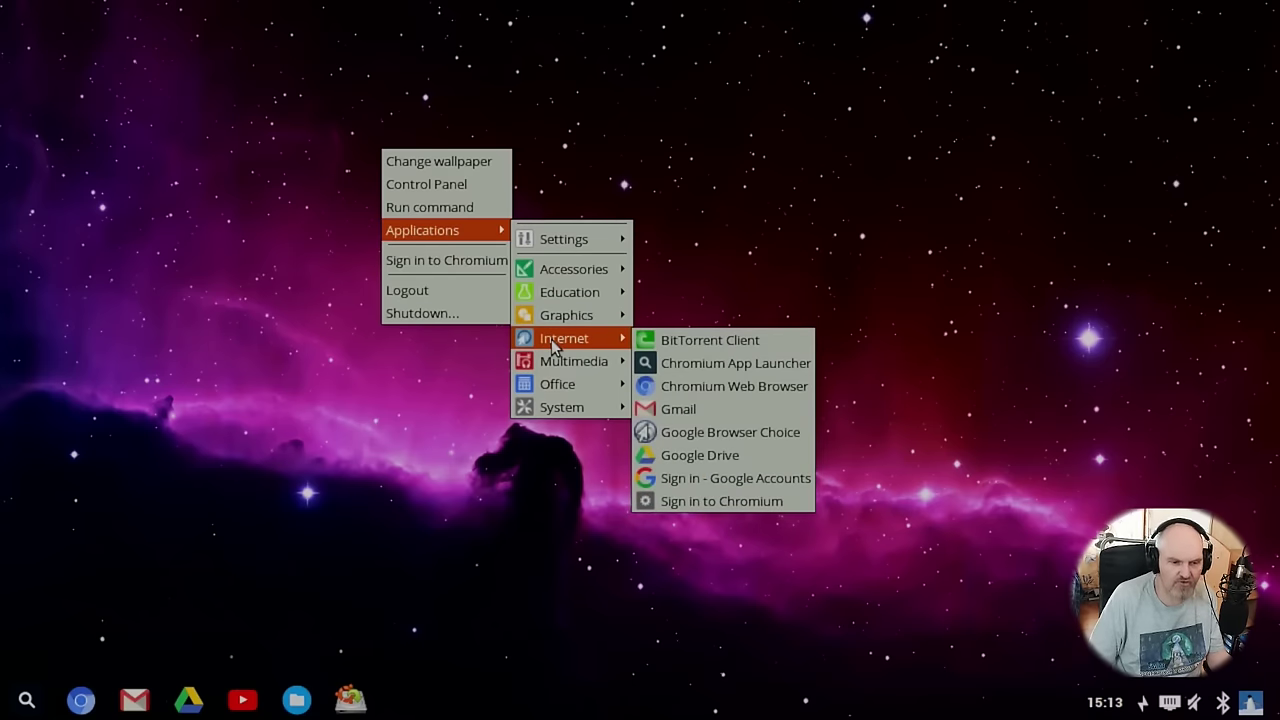
mouse_move(572, 313)
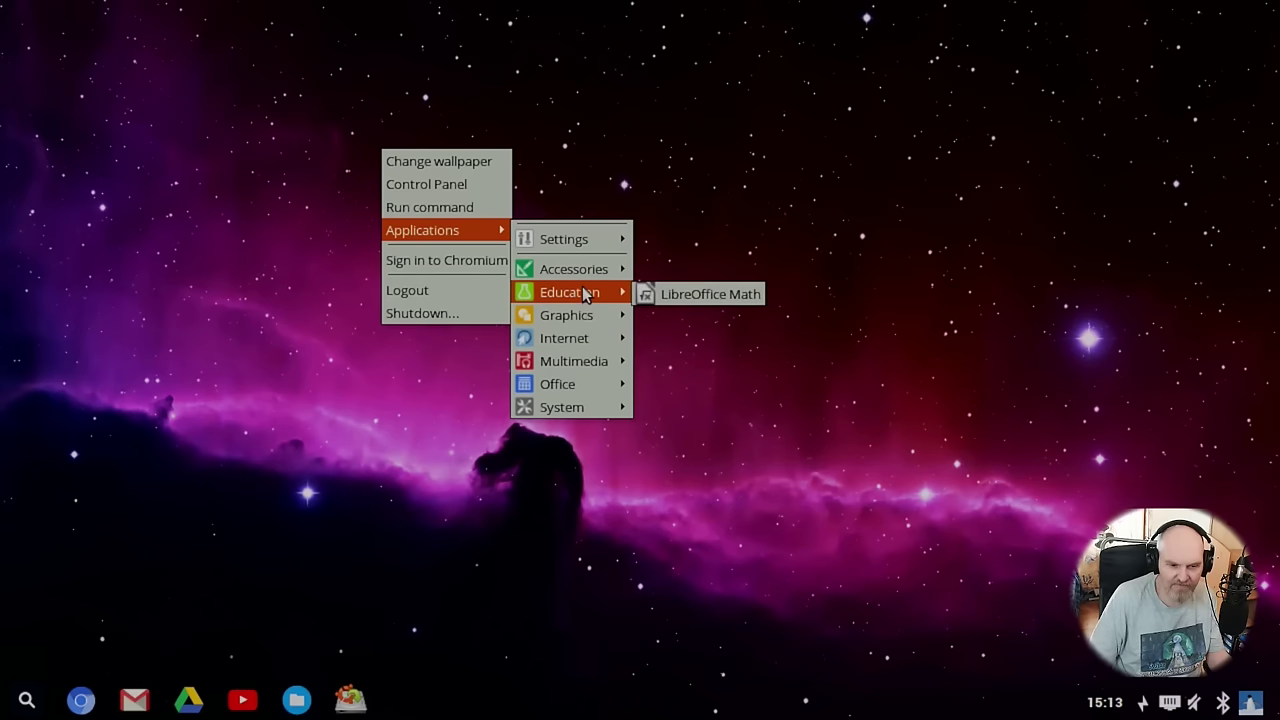
mouse_move(595, 277)
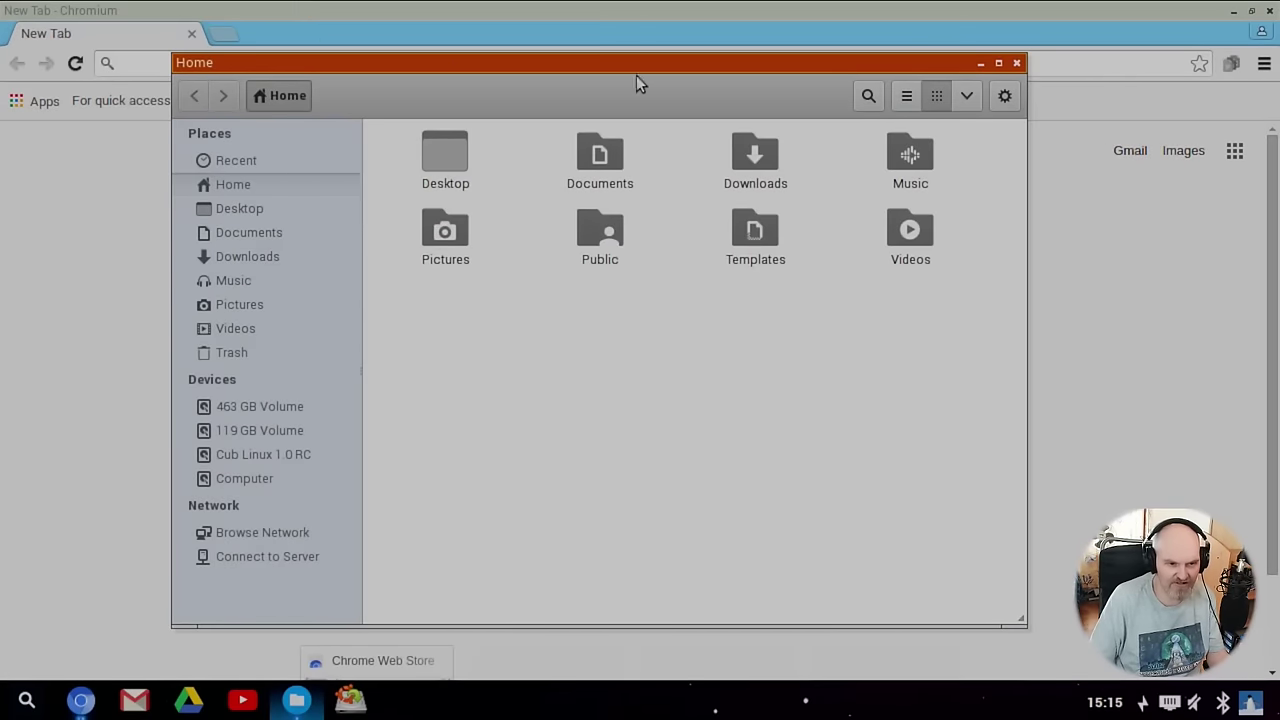
- Reposition the Home folder window over Chromium, switch between the two, and clear both windows to show the empty desktop
left_click_drag(741, 61, 792, 31)
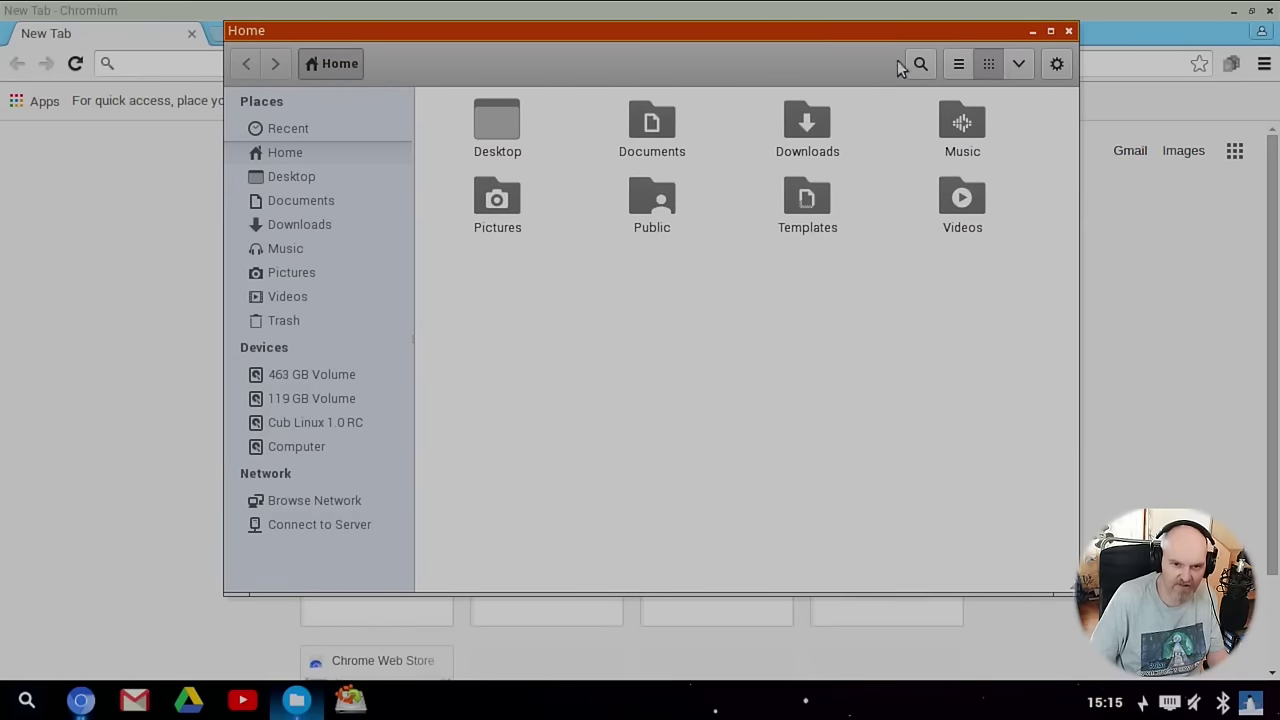
left_click(1071, 28)
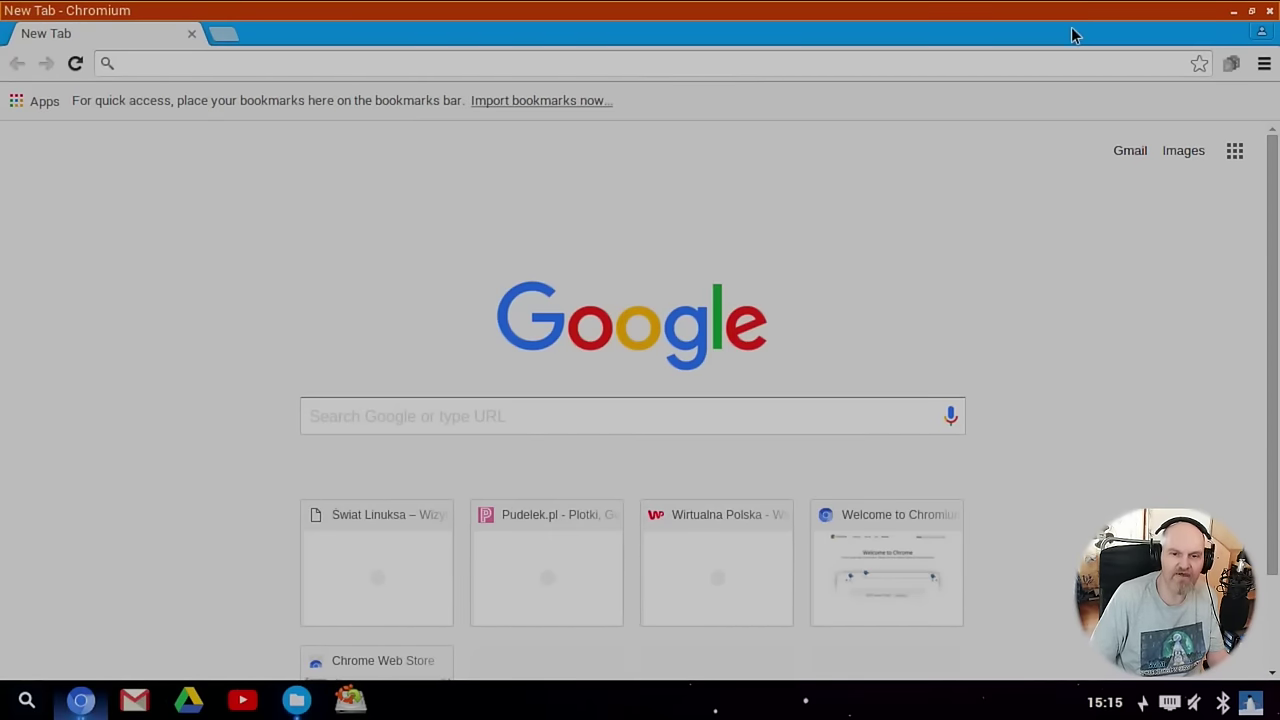
key("alt+Tab")
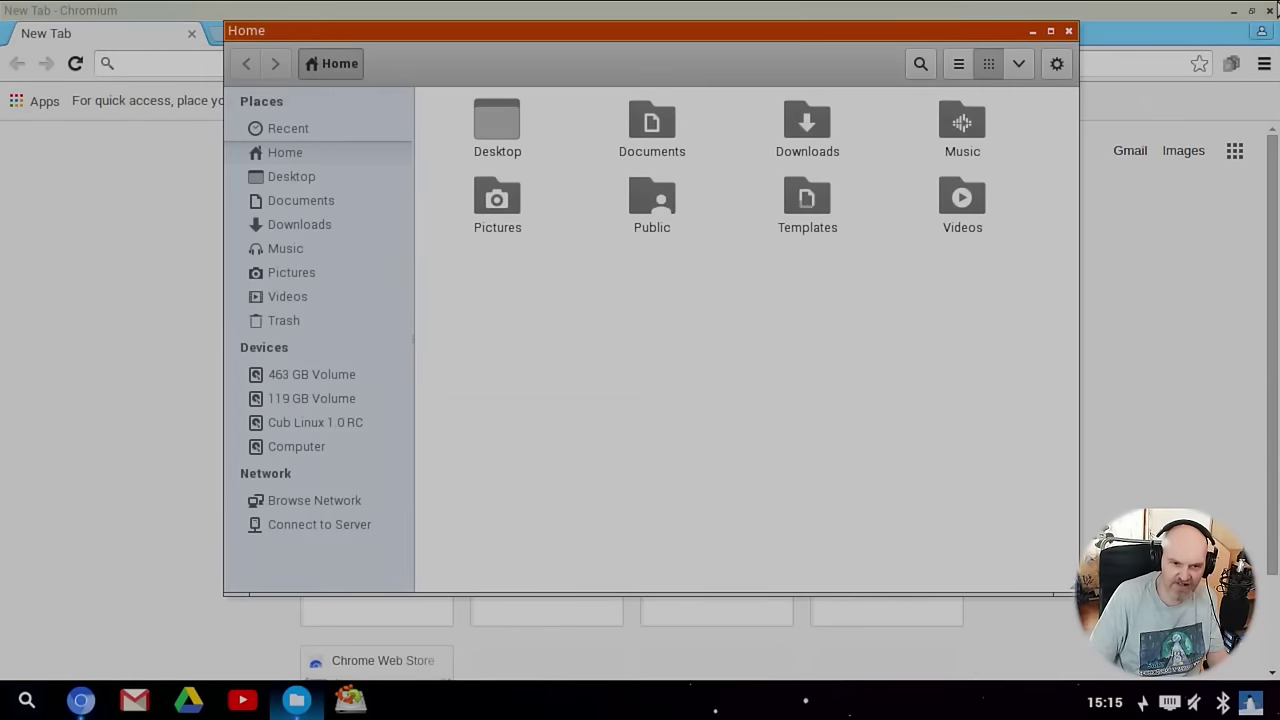
left_click(1171, 20)
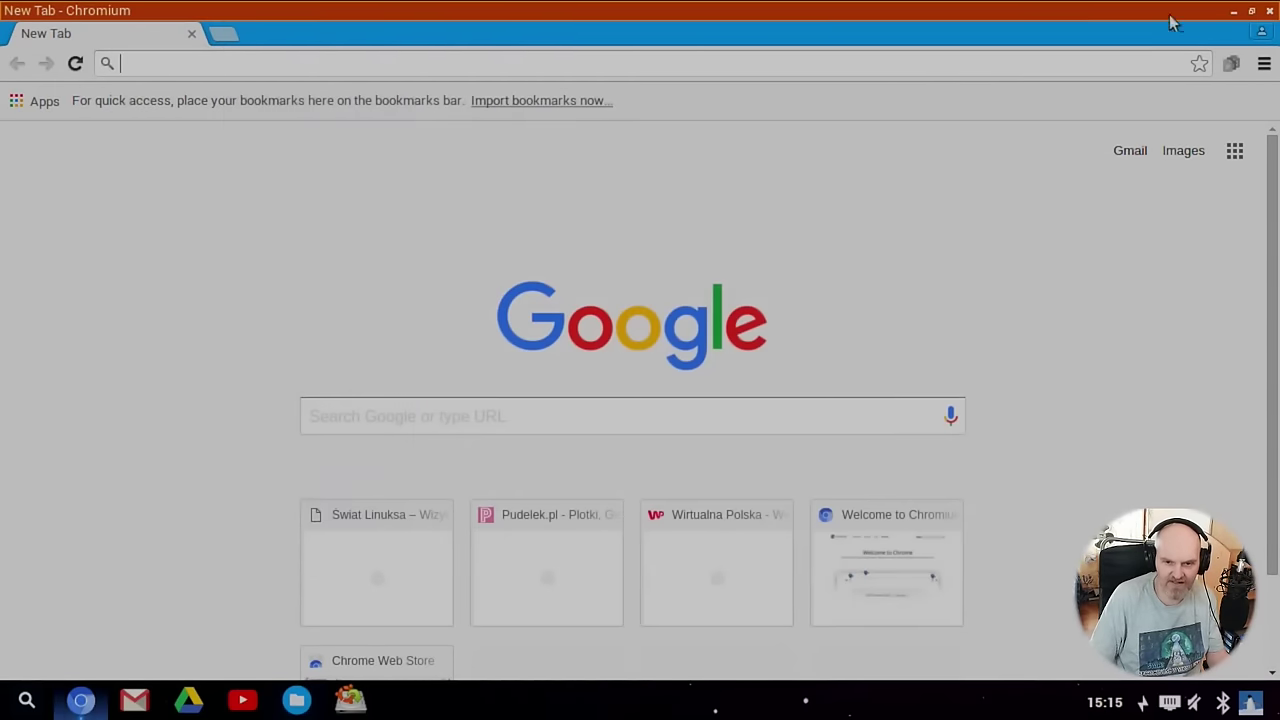
key("super+d")
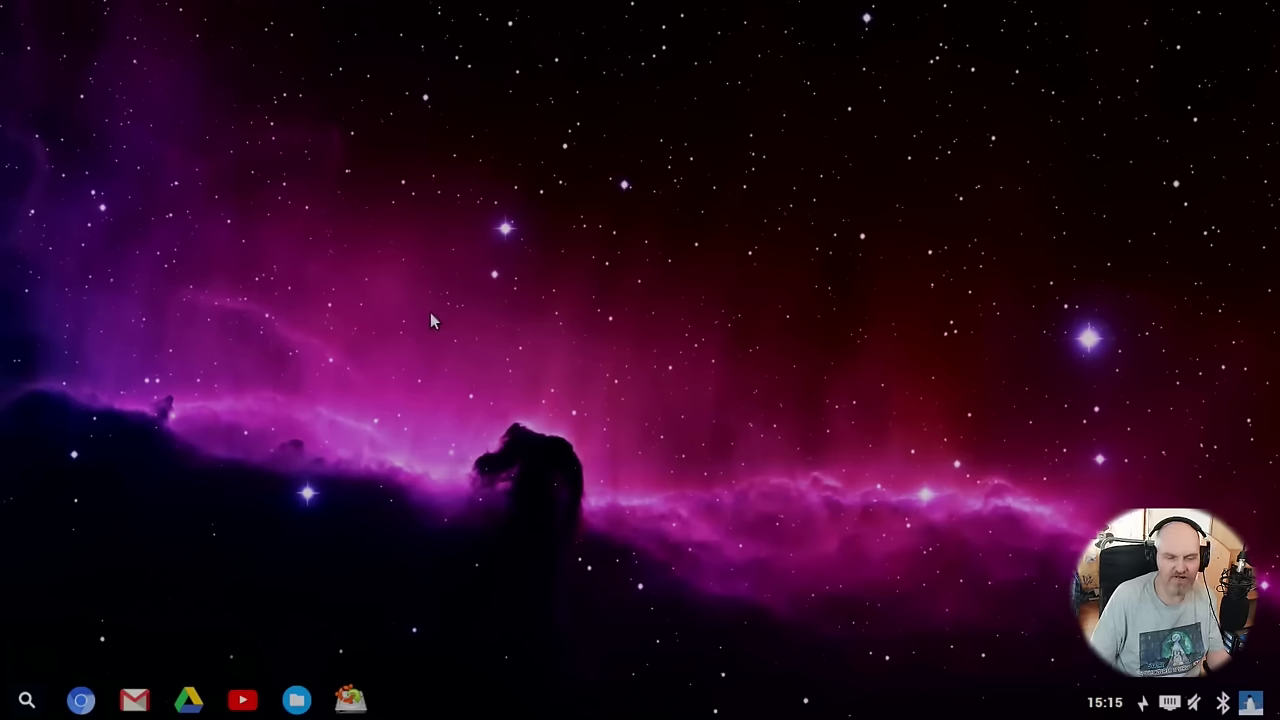
left_click(17, 706)
left_click(723, 458)
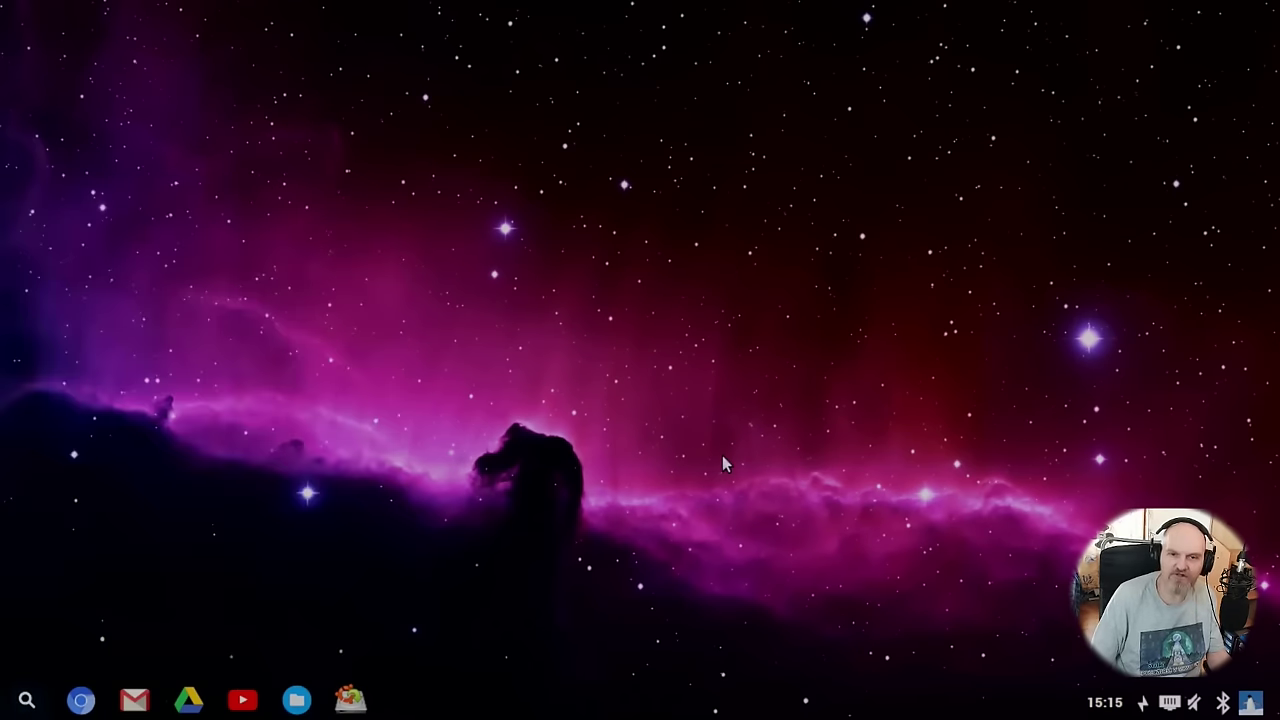
right_click(529, 212)
left_click(641, 306)
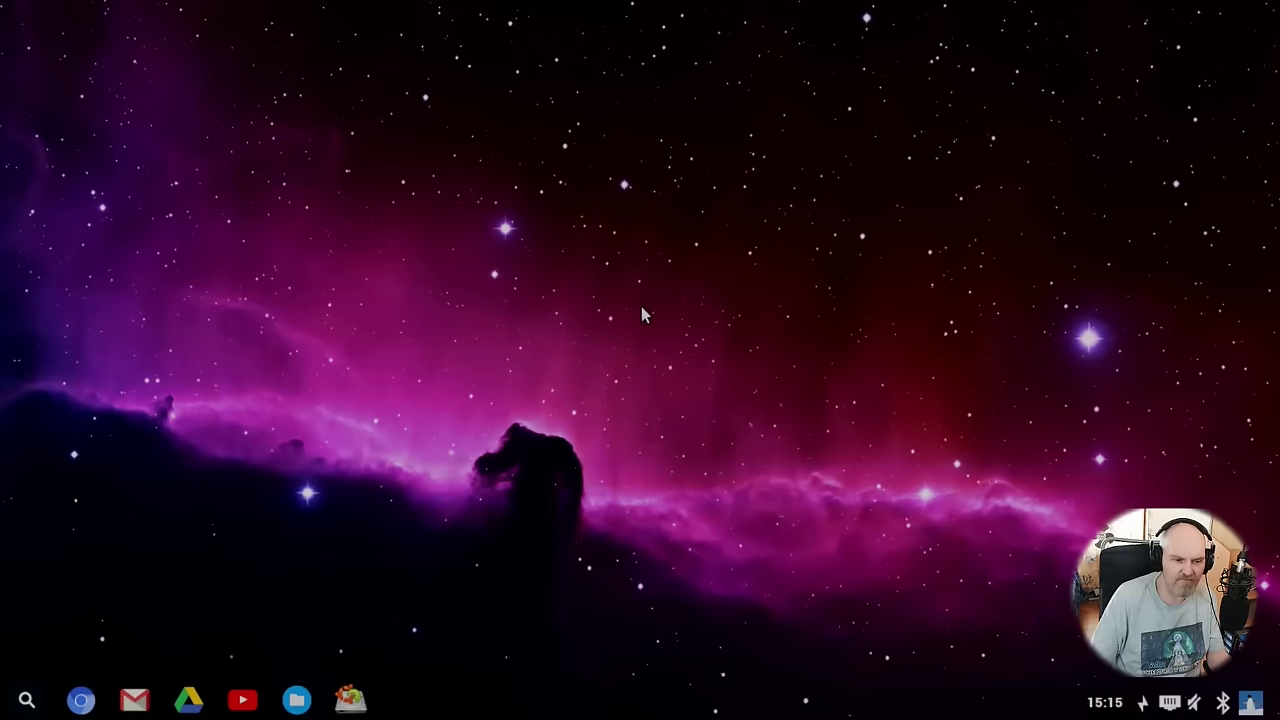
right_click(635, 300)
key("Escape")
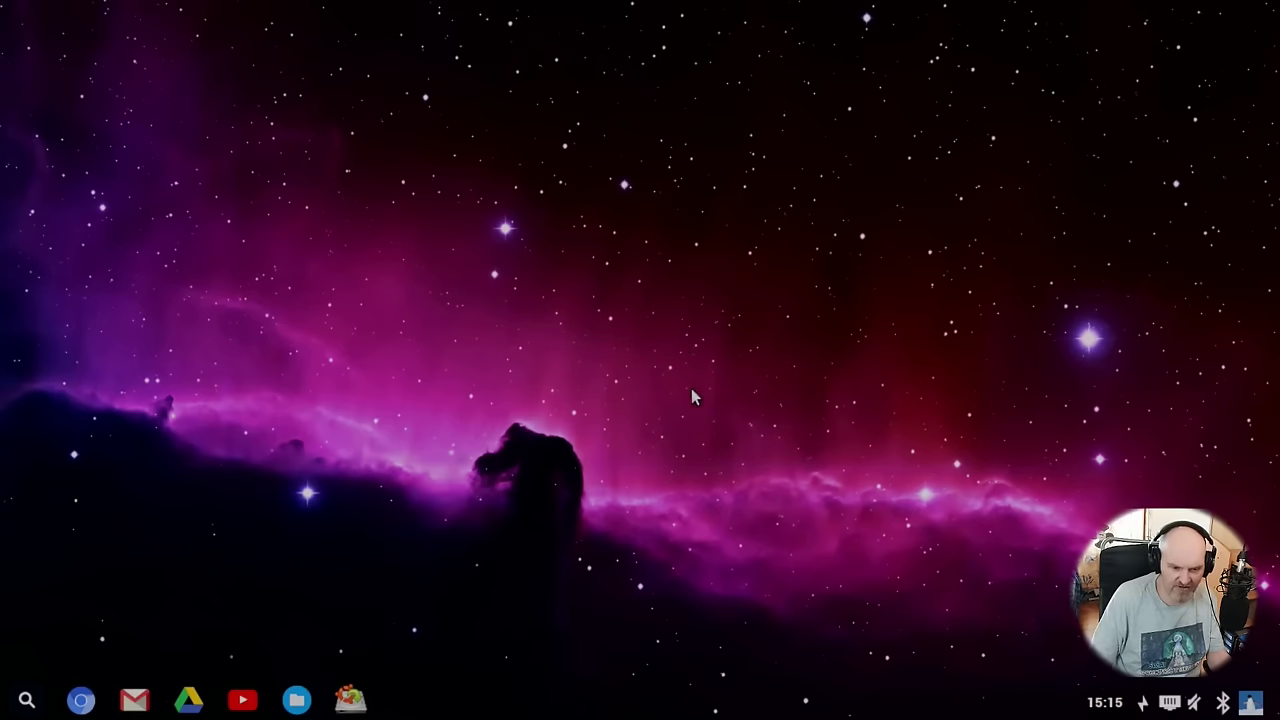
- Browse the Settings category among the desktop's applications to review the available configuration utilities
right_click(466, 112)
right_click(466, 115)
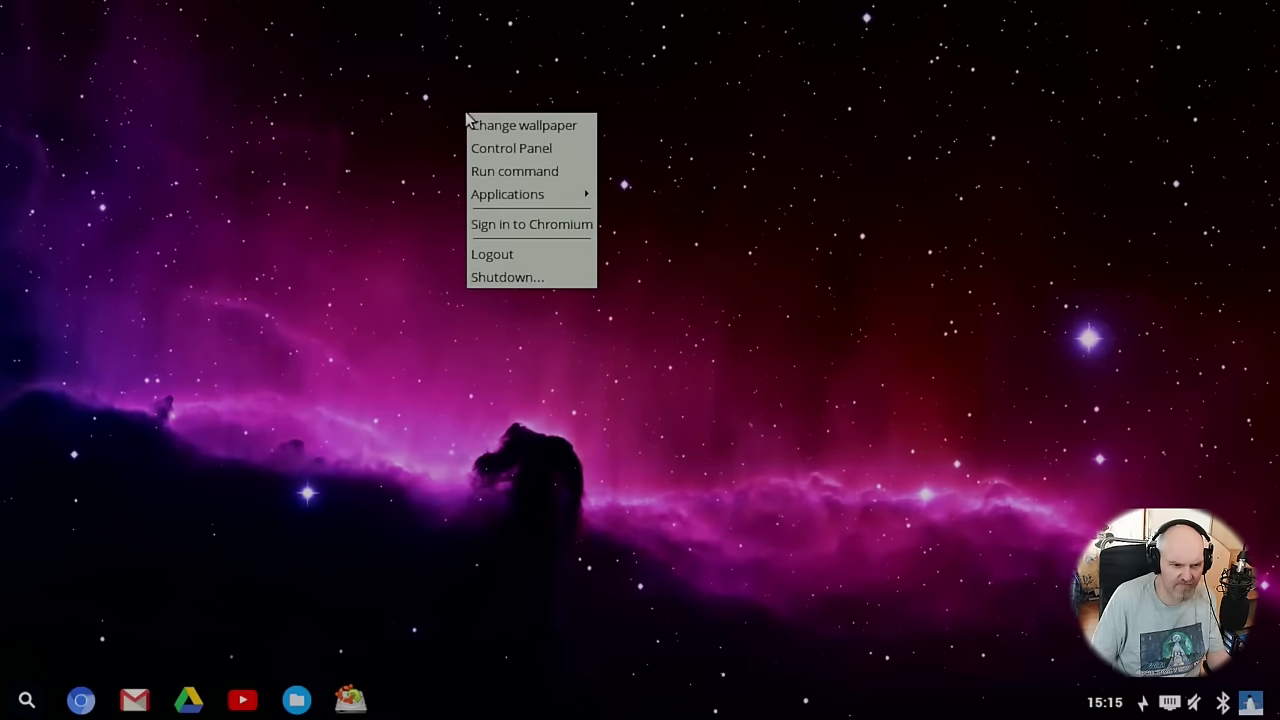
mouse_move(545, 196)
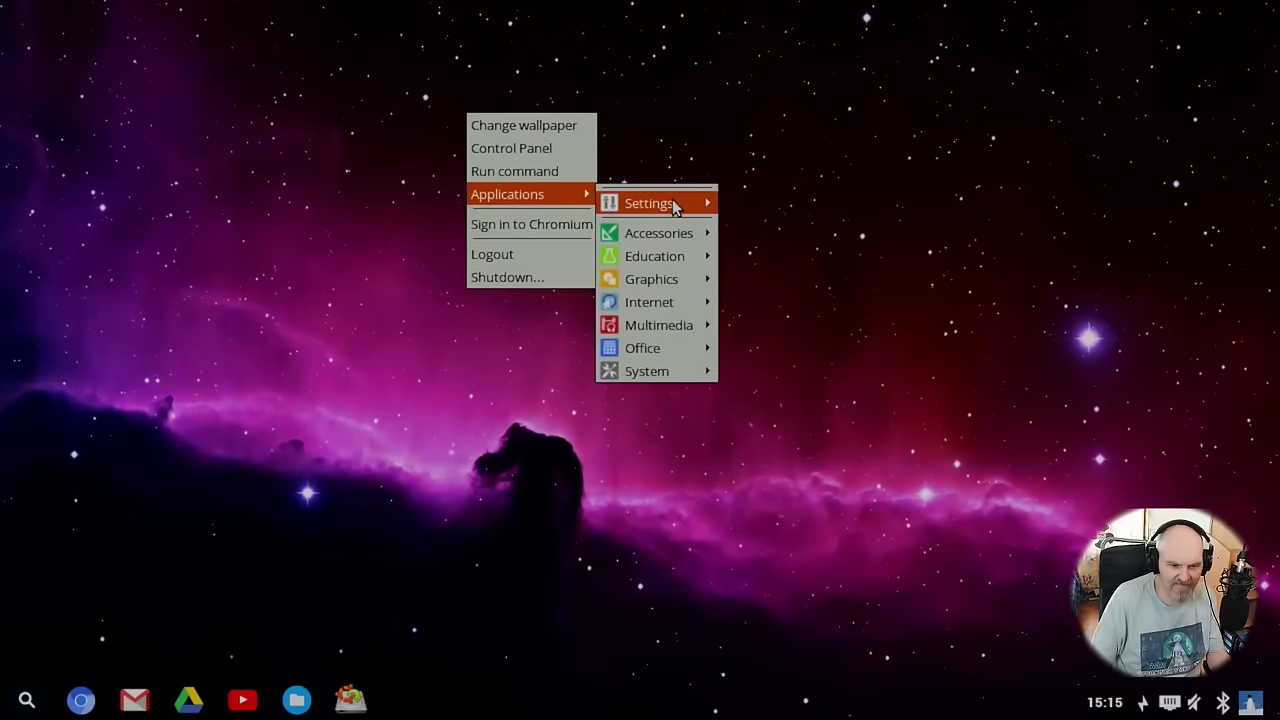
mouse_move(688, 210)
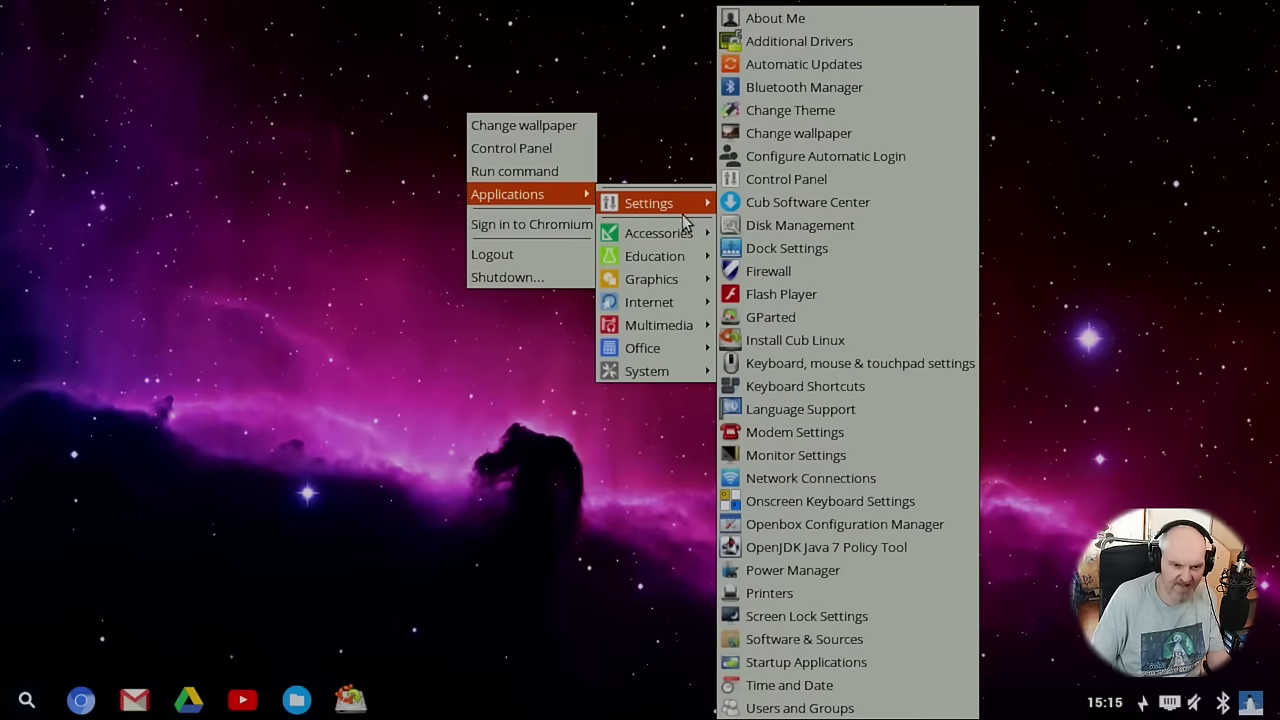
mouse_move(680, 232)
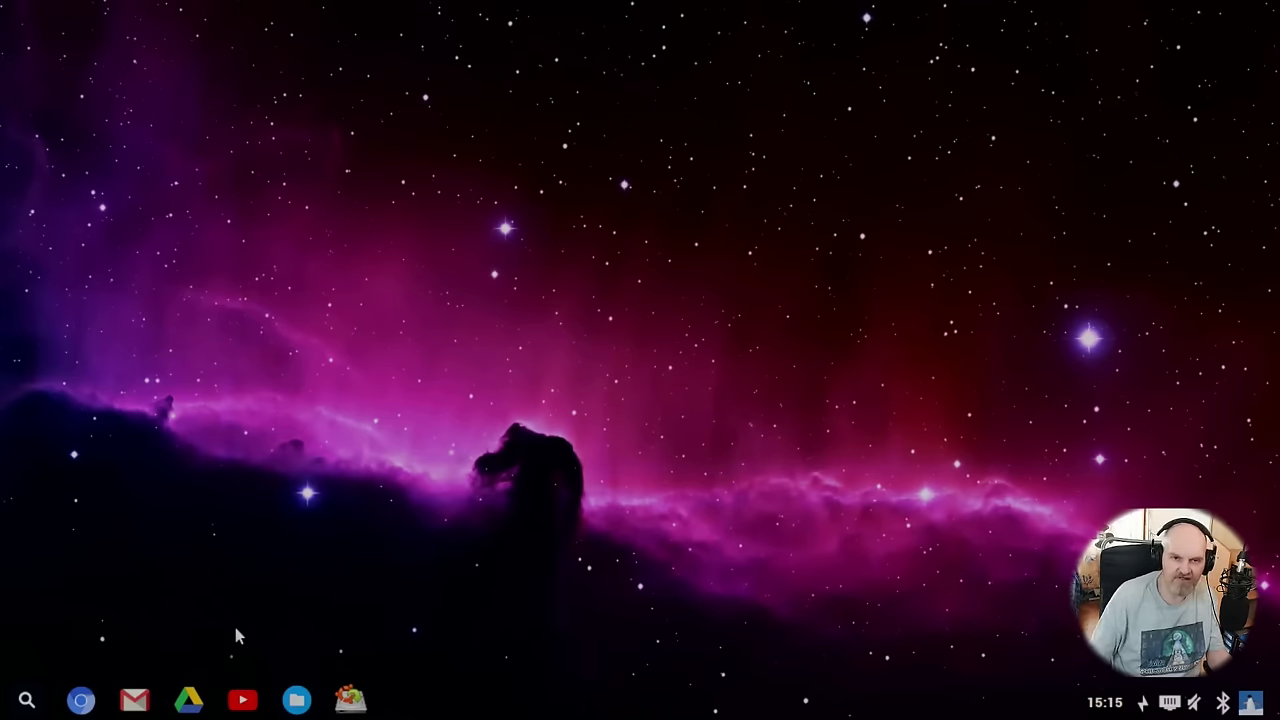